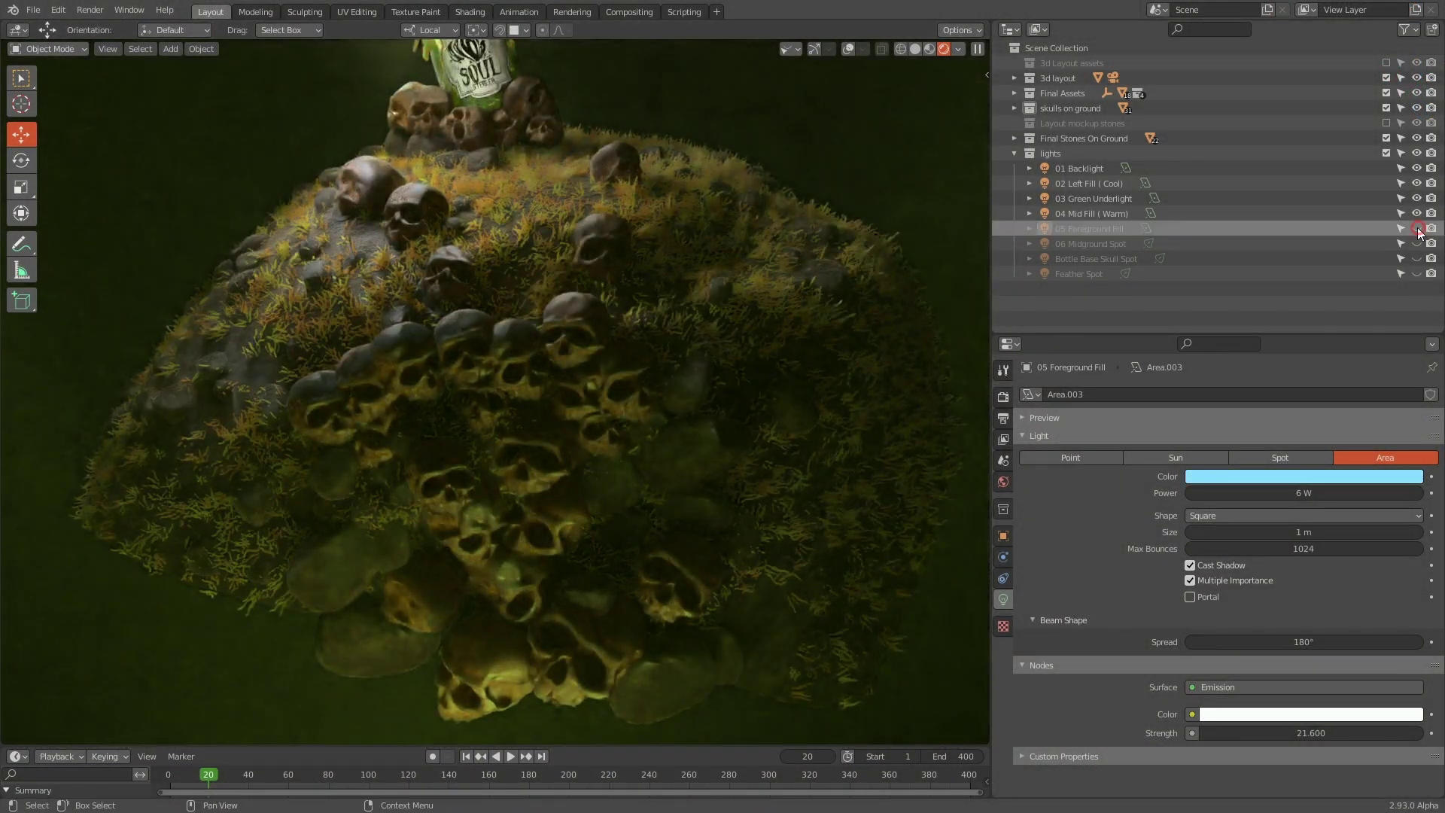
Toggle the 05 Foreground Fill light with the viewport overlays shown to compare the scene with and without it.
{"action": "left_click", "coordinate": [1417, 229]}
{"action": "left_click", "coordinate": [849, 49]}
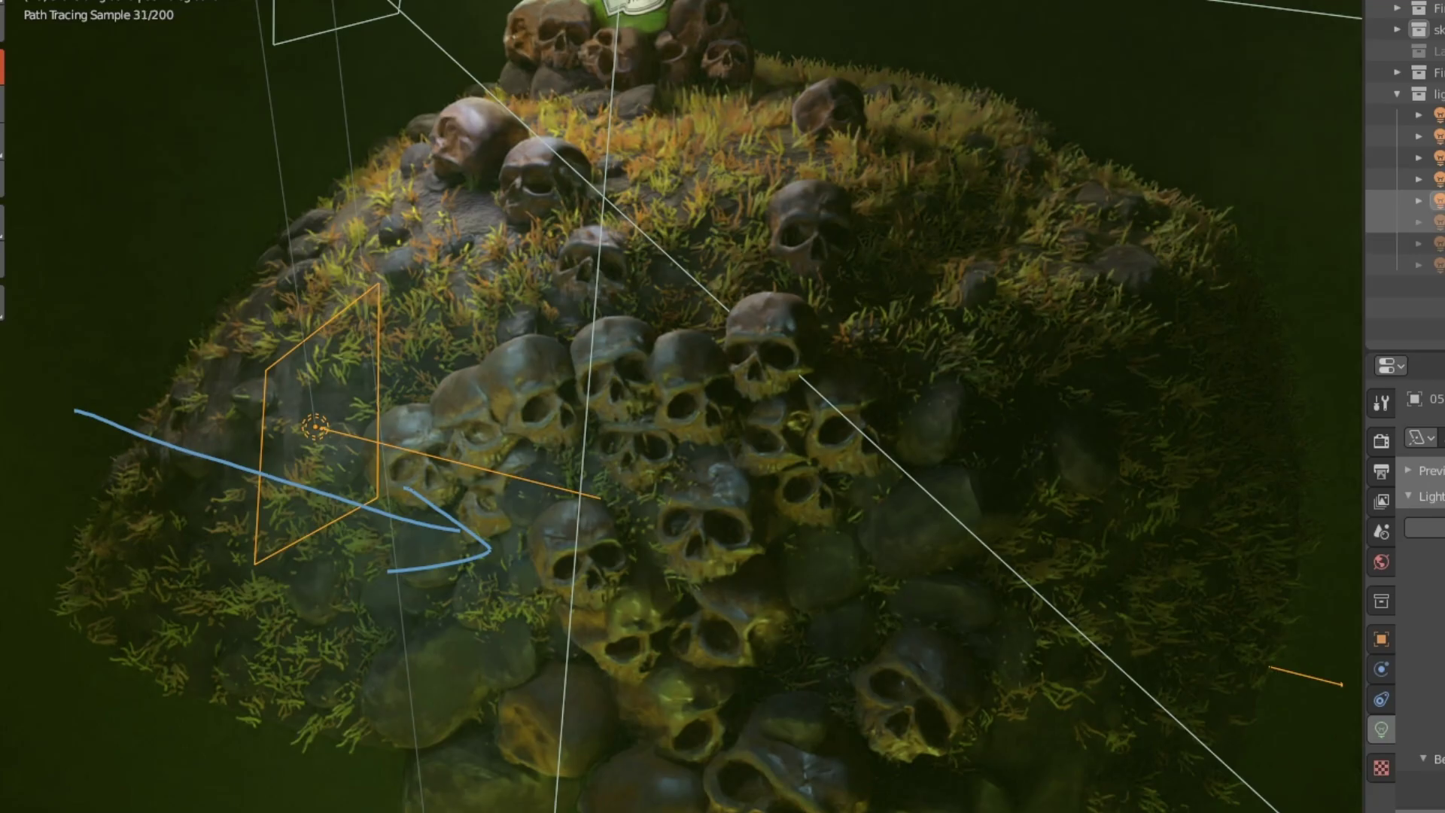
{"action": "key", "text": "h"}
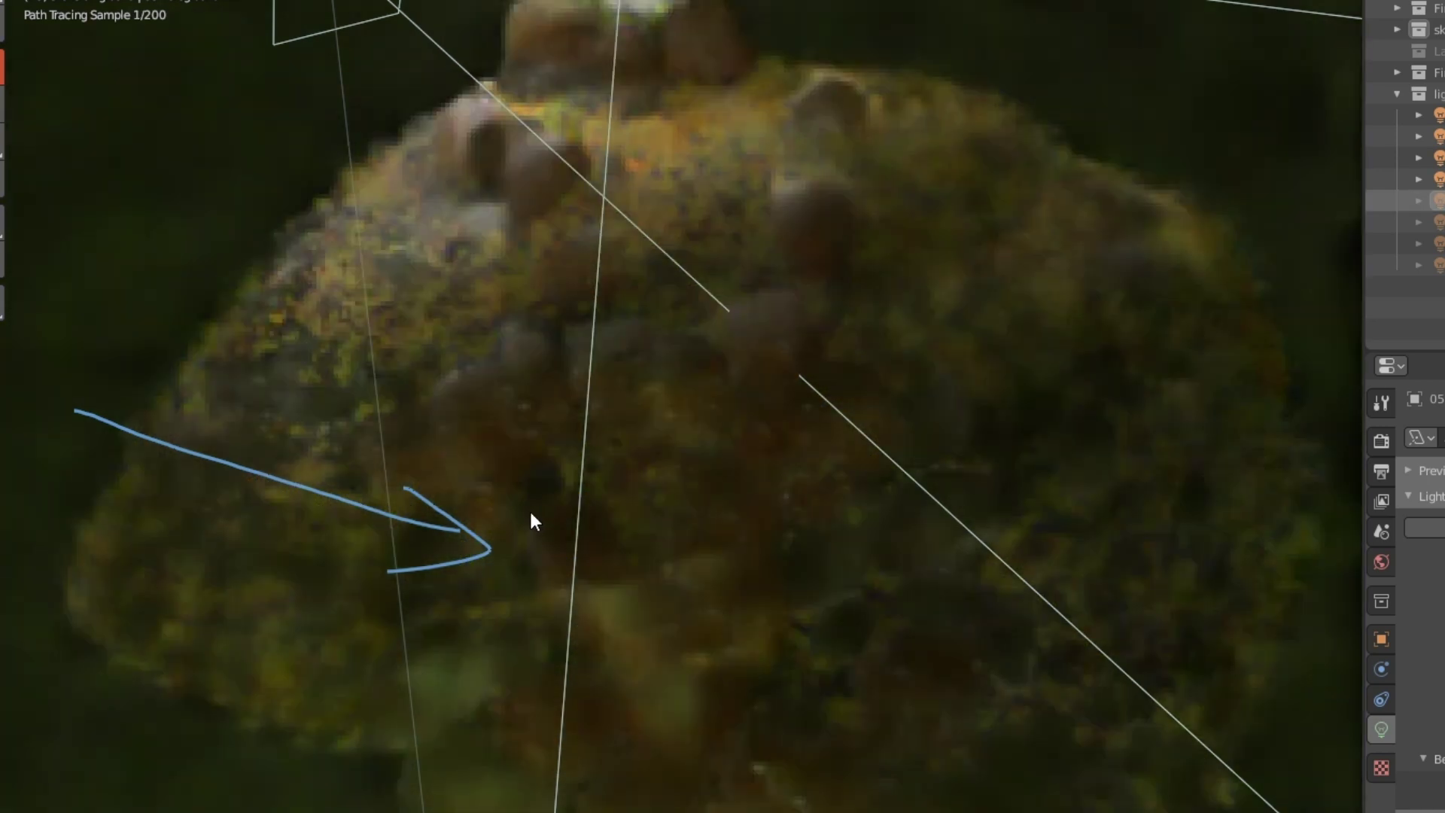
Limit the viewport render to a region over the skull mound and view the 06 Midground Spot's cone.
{"action": "middle_click_drag", "start_coordinate": [663, 565], "coordinate": [662, 489], "text": "shift"}
{"action": "scroll", "coordinate": [663, 490], "scroll_direction": "up", "scroll_amount": 2}
{"action": "key", "text": "ctrl+b"}
{"action": "left_click_drag", "start_coordinate": [270, 78], "coordinate": [835, 812]}
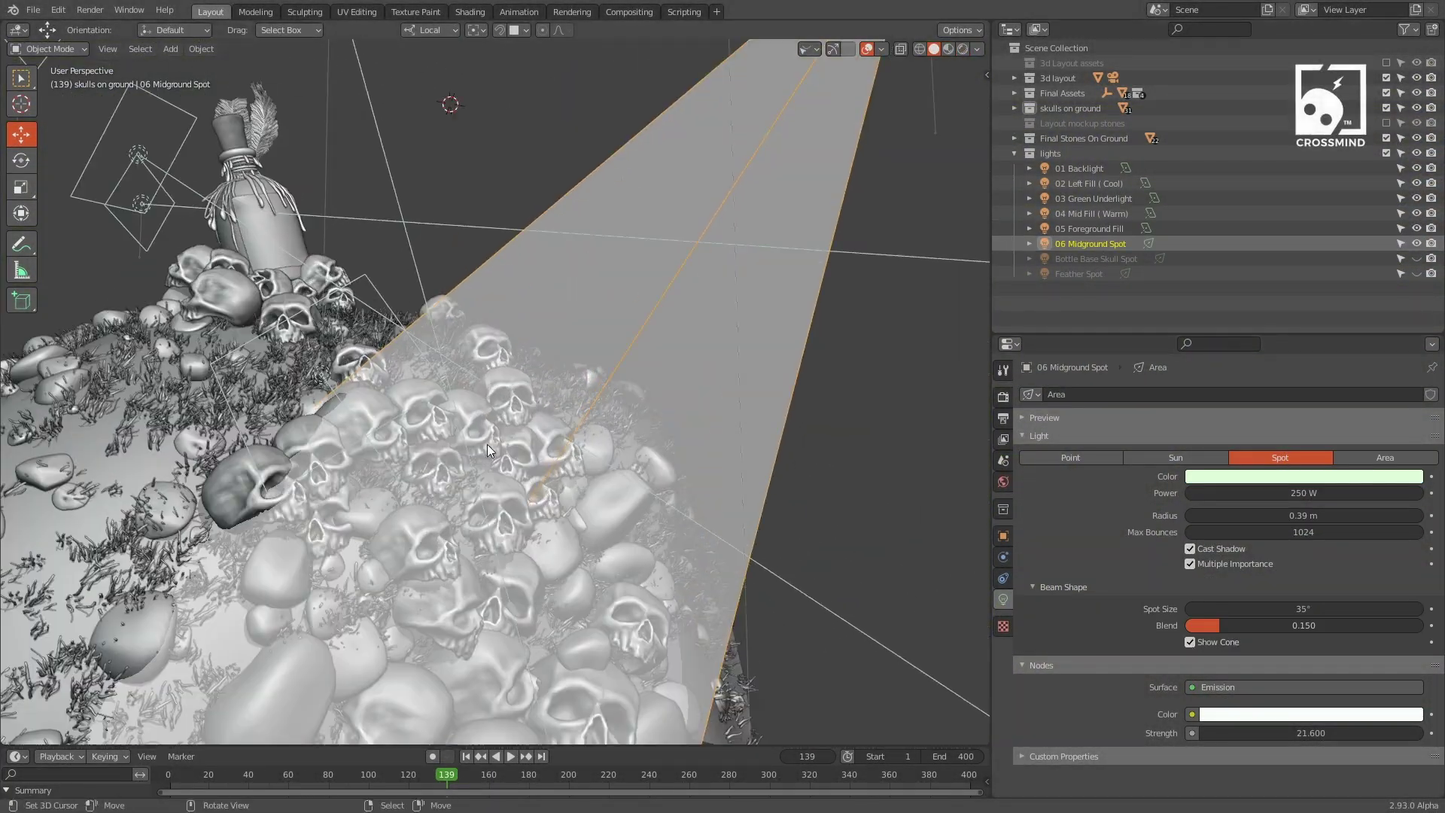
{"action": "middle_click_drag", "start_coordinate": [486, 444], "coordinate": [665, 406]}
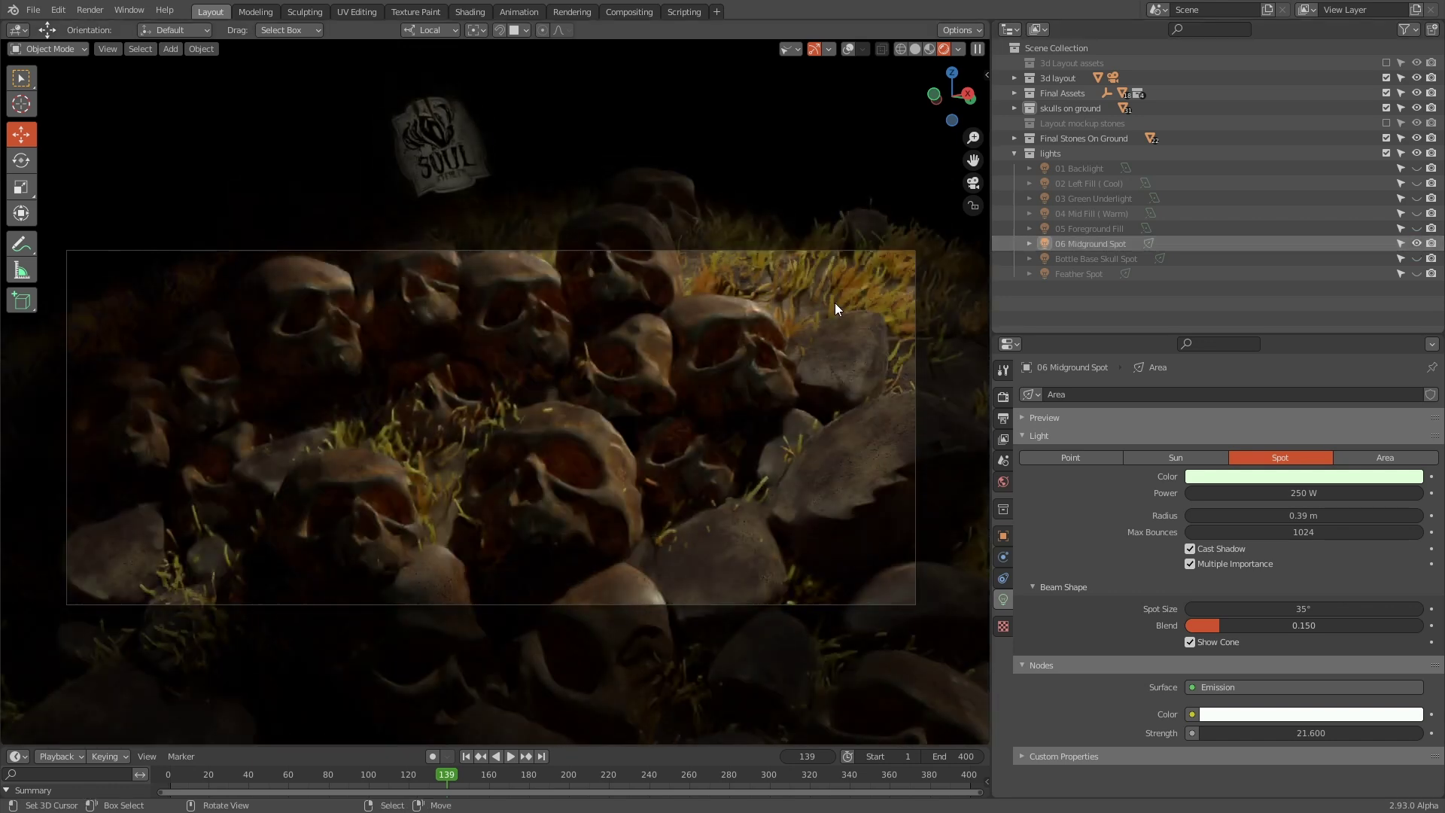
Go to frame 162 and show the 03 Green Underlight.
{"action": "left_click", "coordinate": [492, 779]}
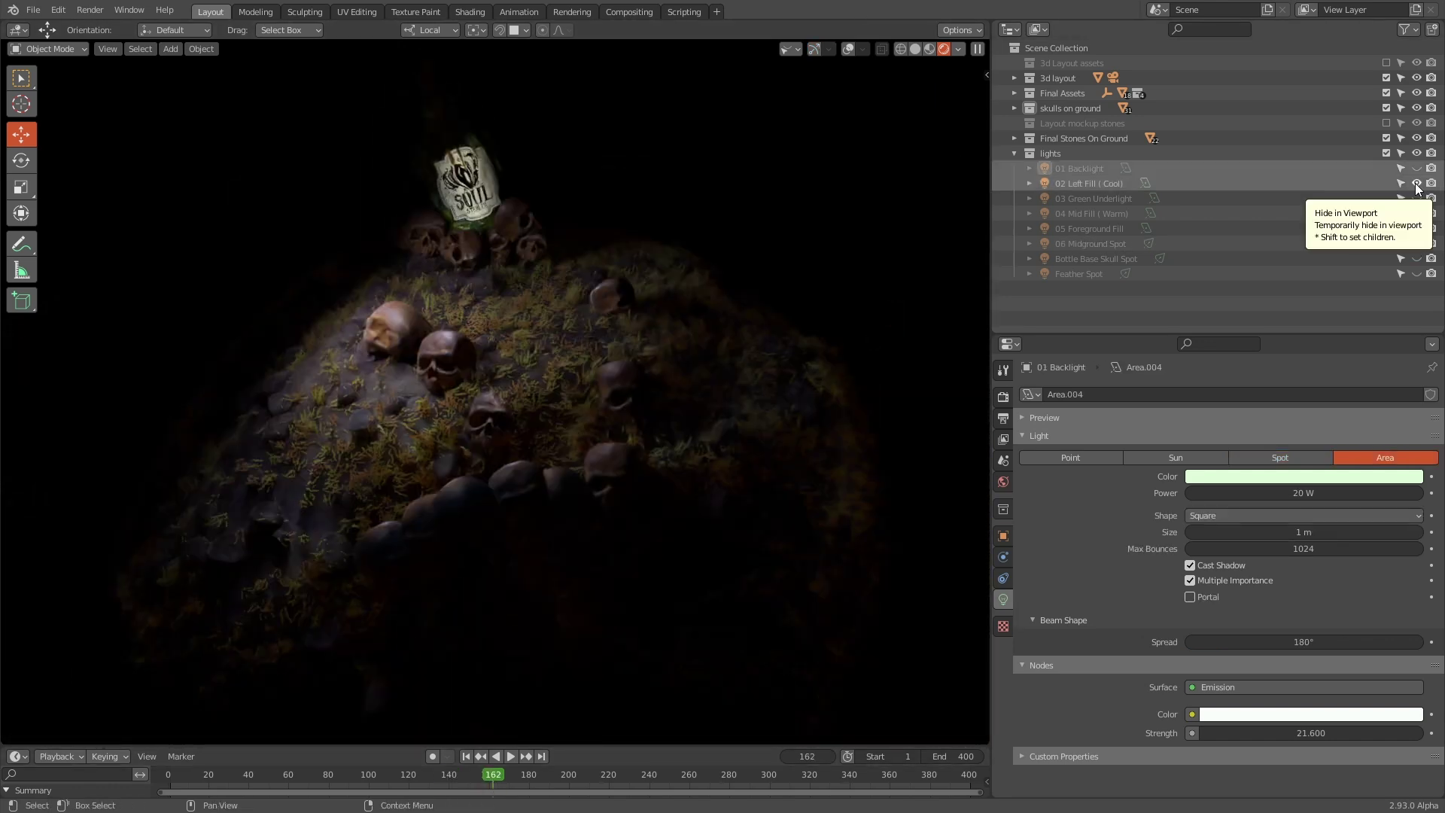
{"action": "left_click", "coordinate": [1417, 199]}
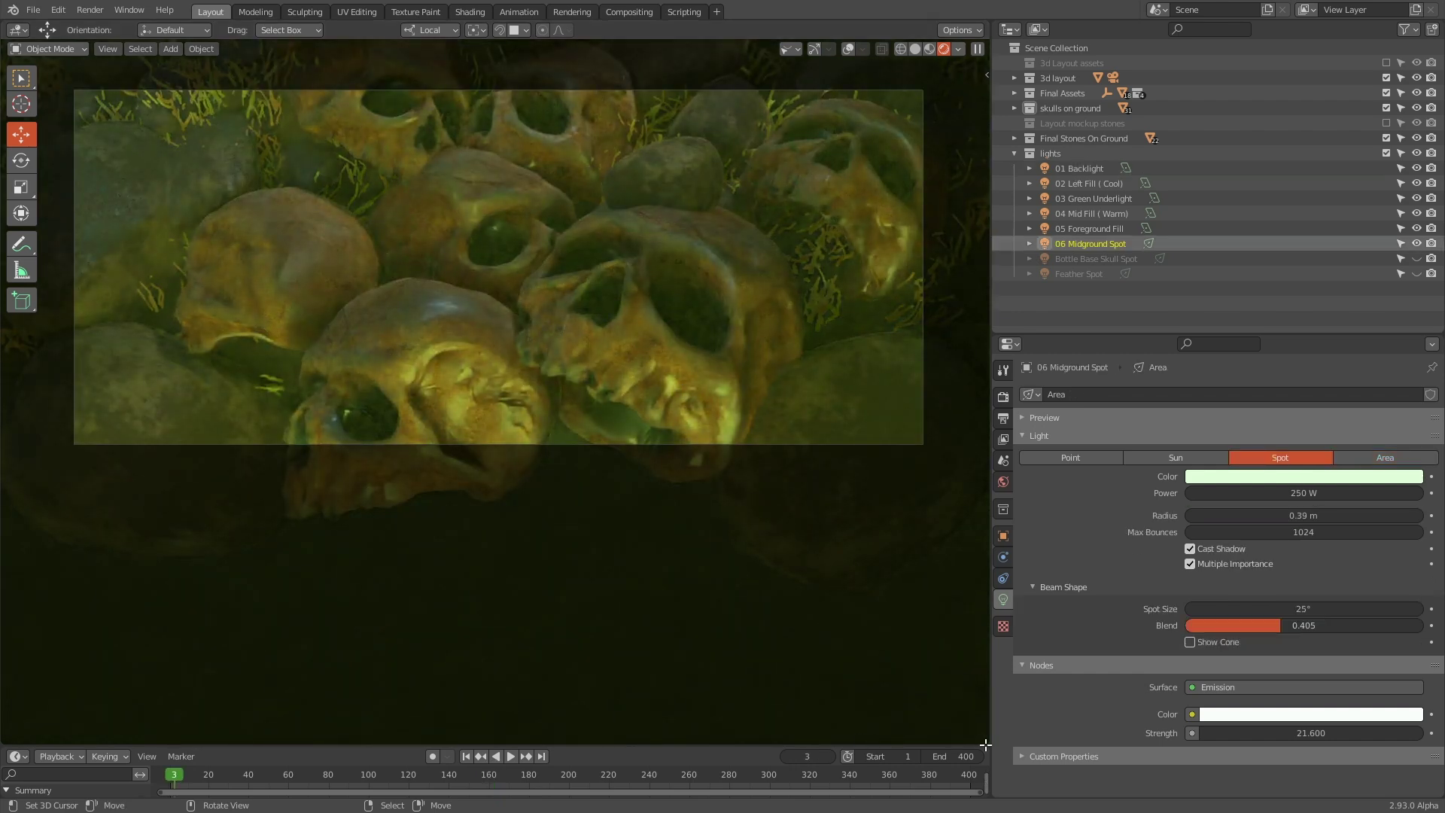
Split the 3D viewport into two stacked views and recentre the rendered view on the foreground skulls.
{"action": "left_click_drag", "start_coordinate": [986, 745], "coordinate": [926, 439]}
{"action": "middle_click_drag", "start_coordinate": [675, 271], "coordinate": [676, 328], "text": "shift"}
{"action": "key", "text": "t"}
{"action": "key", "text": "t"}
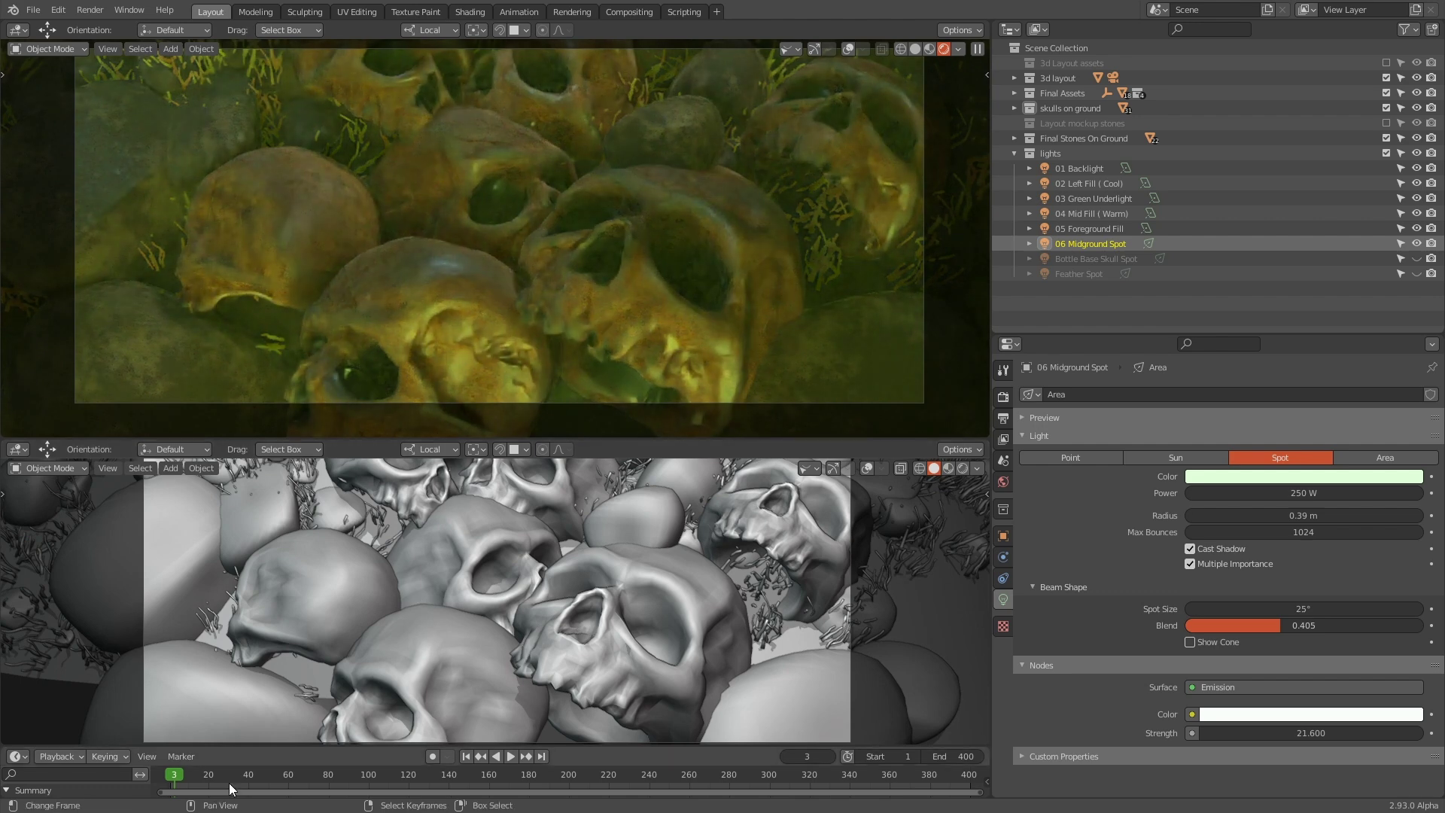
Scrub the animation through frame 138 to frame 180 to review the lighting in both viewports.
{"action": "left_click_drag", "start_coordinate": [229, 783], "coordinate": [445, 778]}
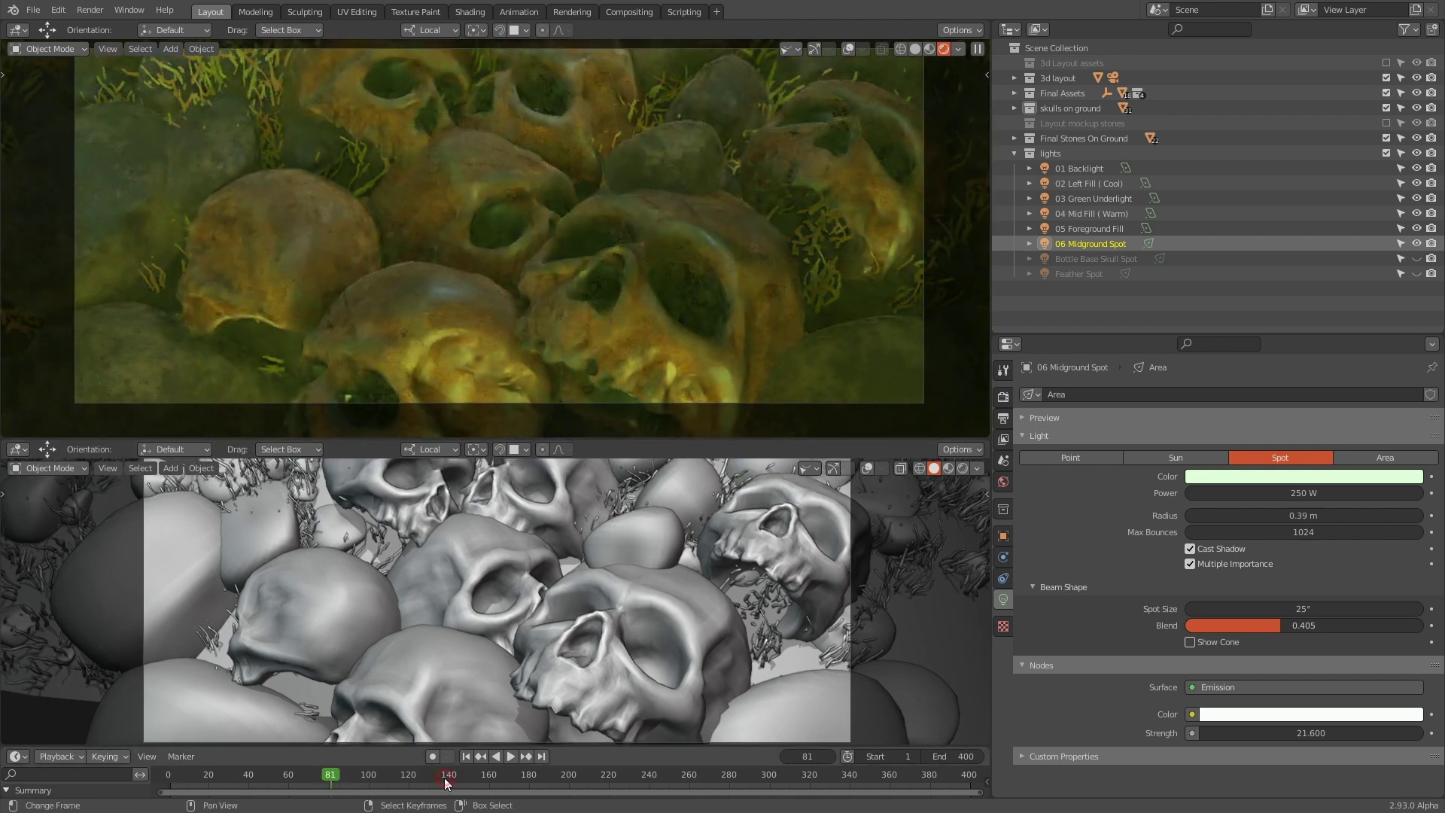
{"action": "left_click", "coordinate": [444, 779]}
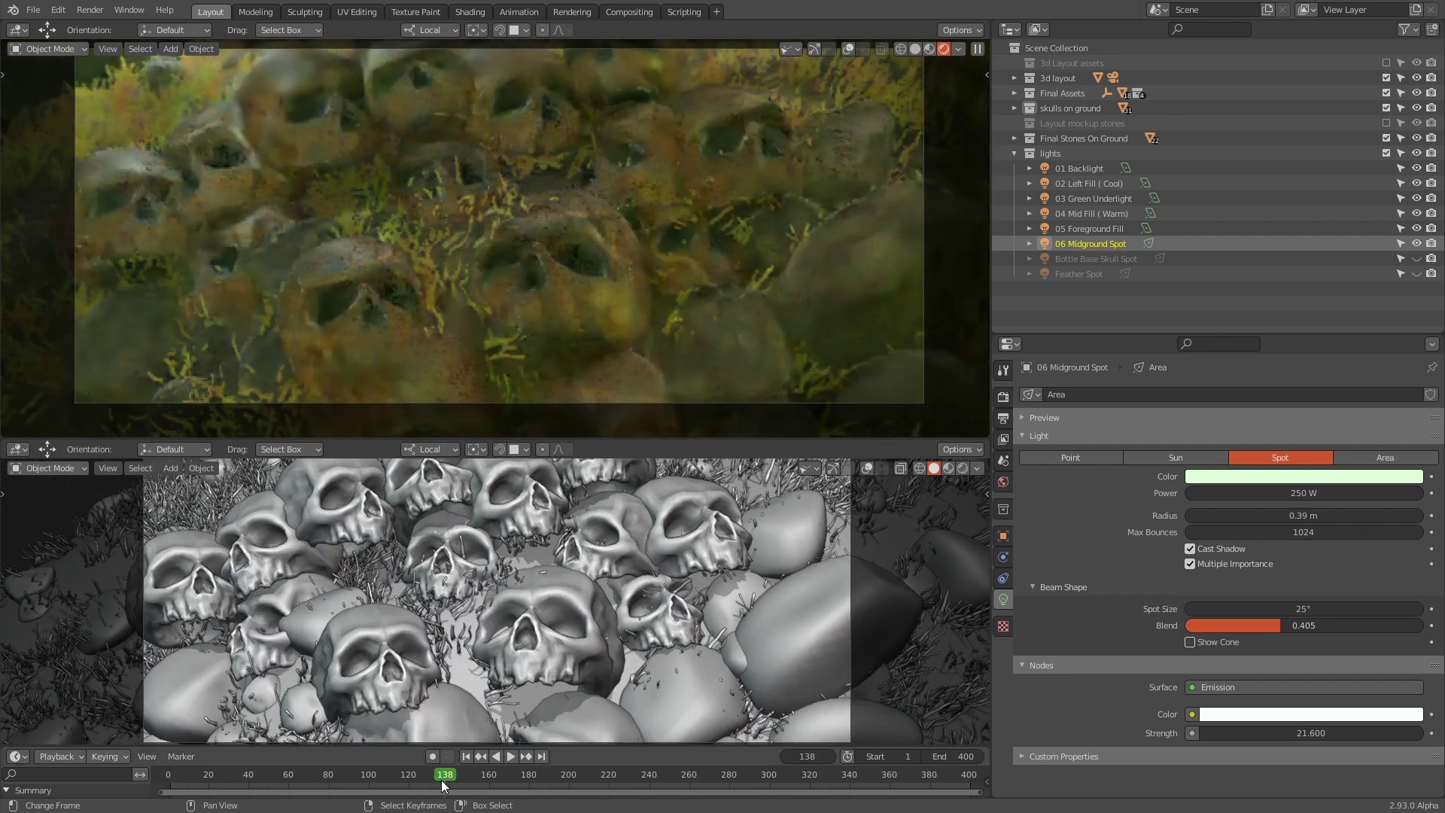
{"action": "left_click", "coordinate": [528, 777]}
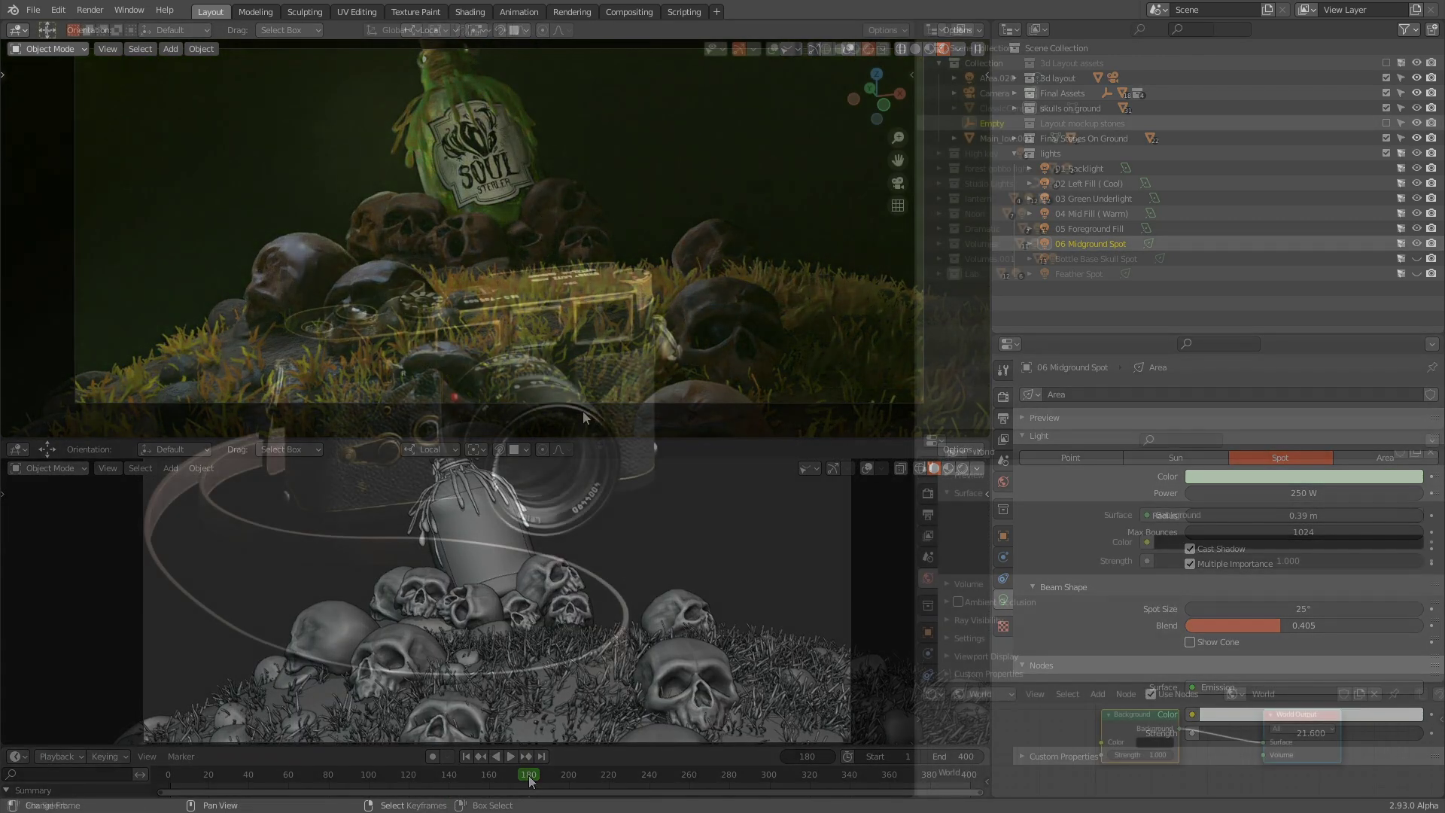
View the camera model in solid shading and set the viewport to rendered shading.
{"action": "key", "text": "z"}
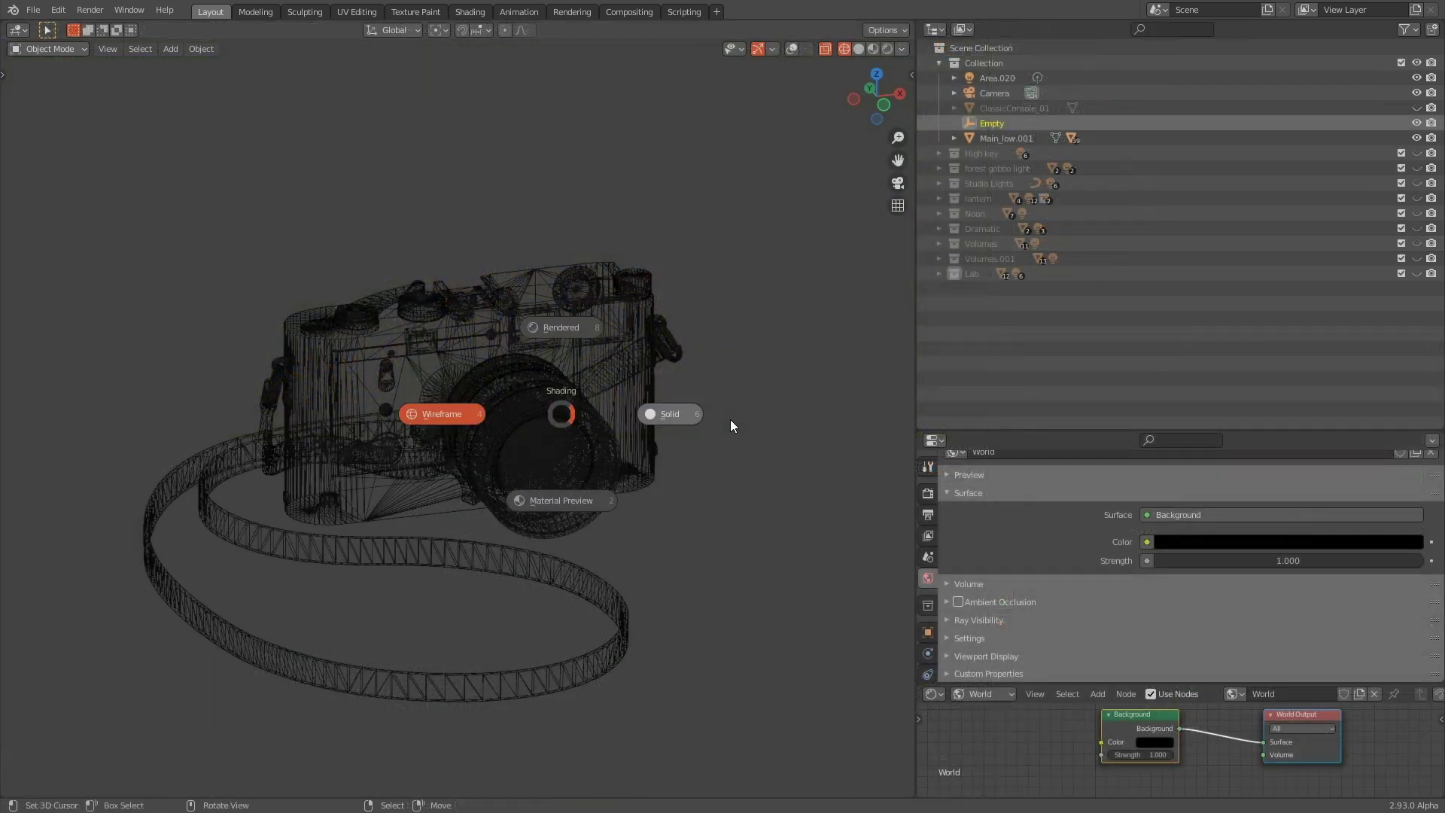
{"action": "left_click", "coordinate": [730, 418]}
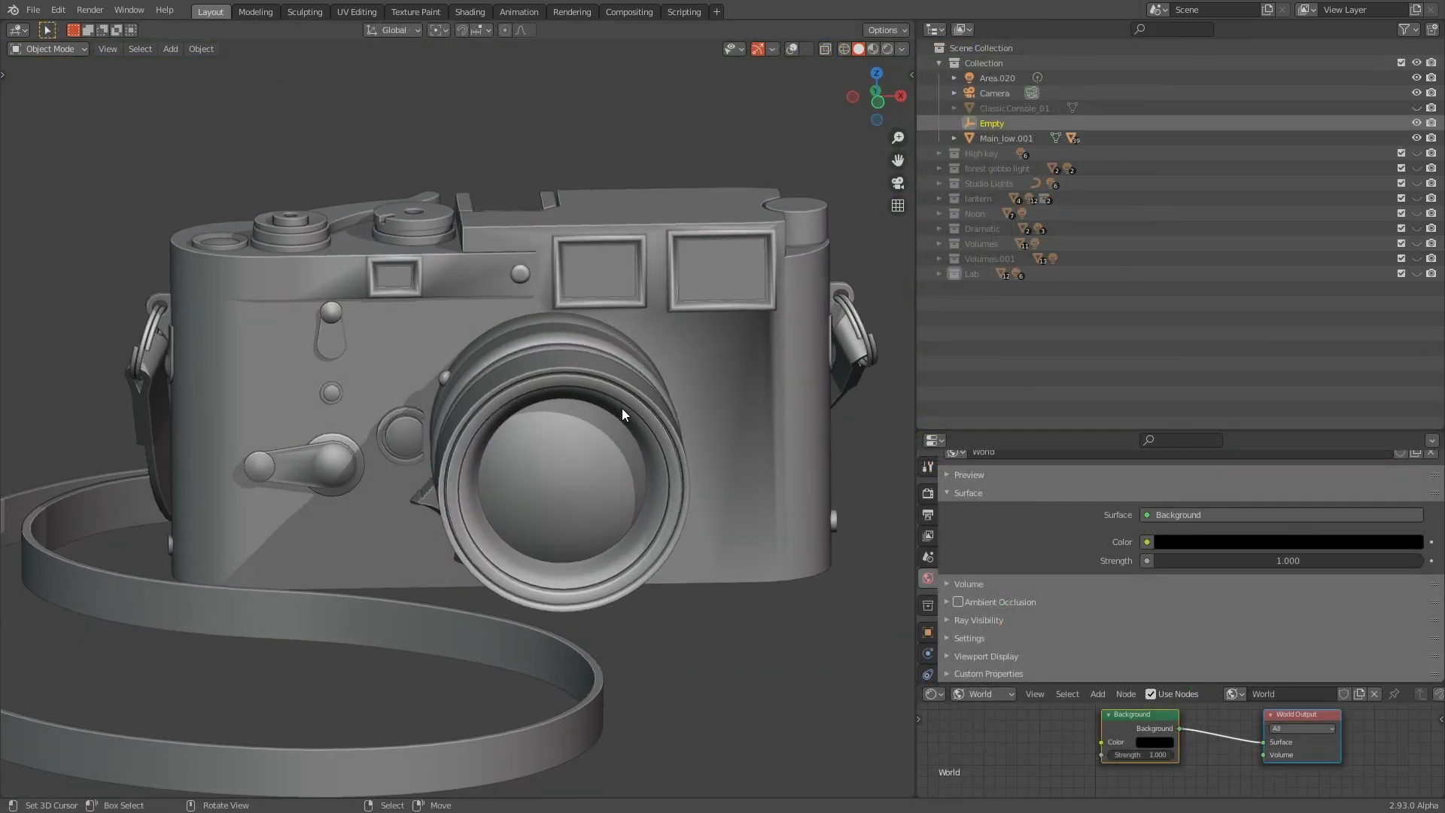
{"action": "middle_click_drag", "start_coordinate": [622, 408], "coordinate": [595, 309]}
{"action": "left_click", "coordinate": [888, 50]}
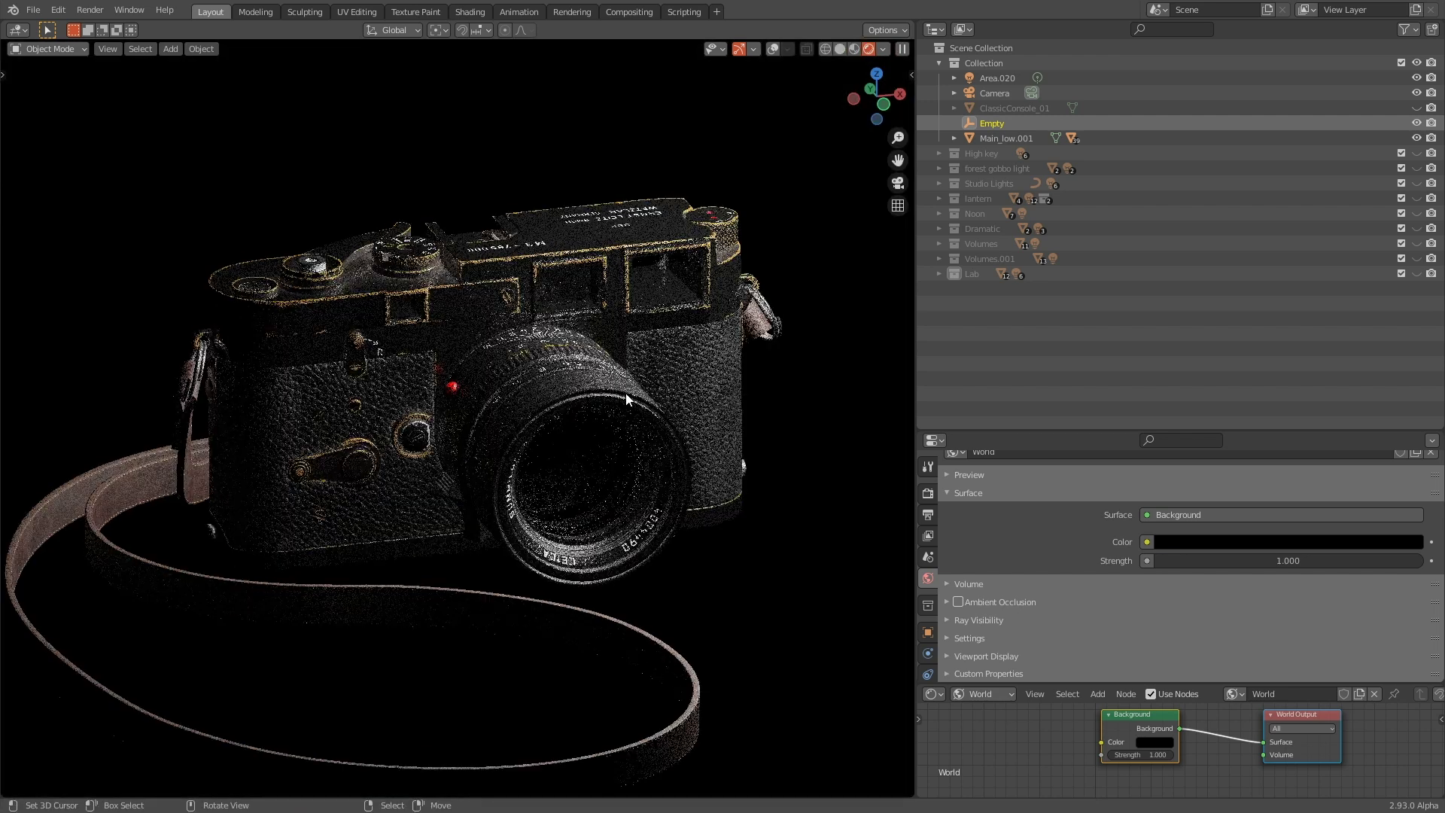
Examine the rendered camera model from several angles under the single Area.020 light.
{"action": "middle_click_drag", "start_coordinate": [623, 427], "coordinate": [666, 408]}
{"action": "left_click", "coordinate": [676, 403]}
{"action": "middle_click_drag", "start_coordinate": [509, 438], "coordinate": [549, 431]}
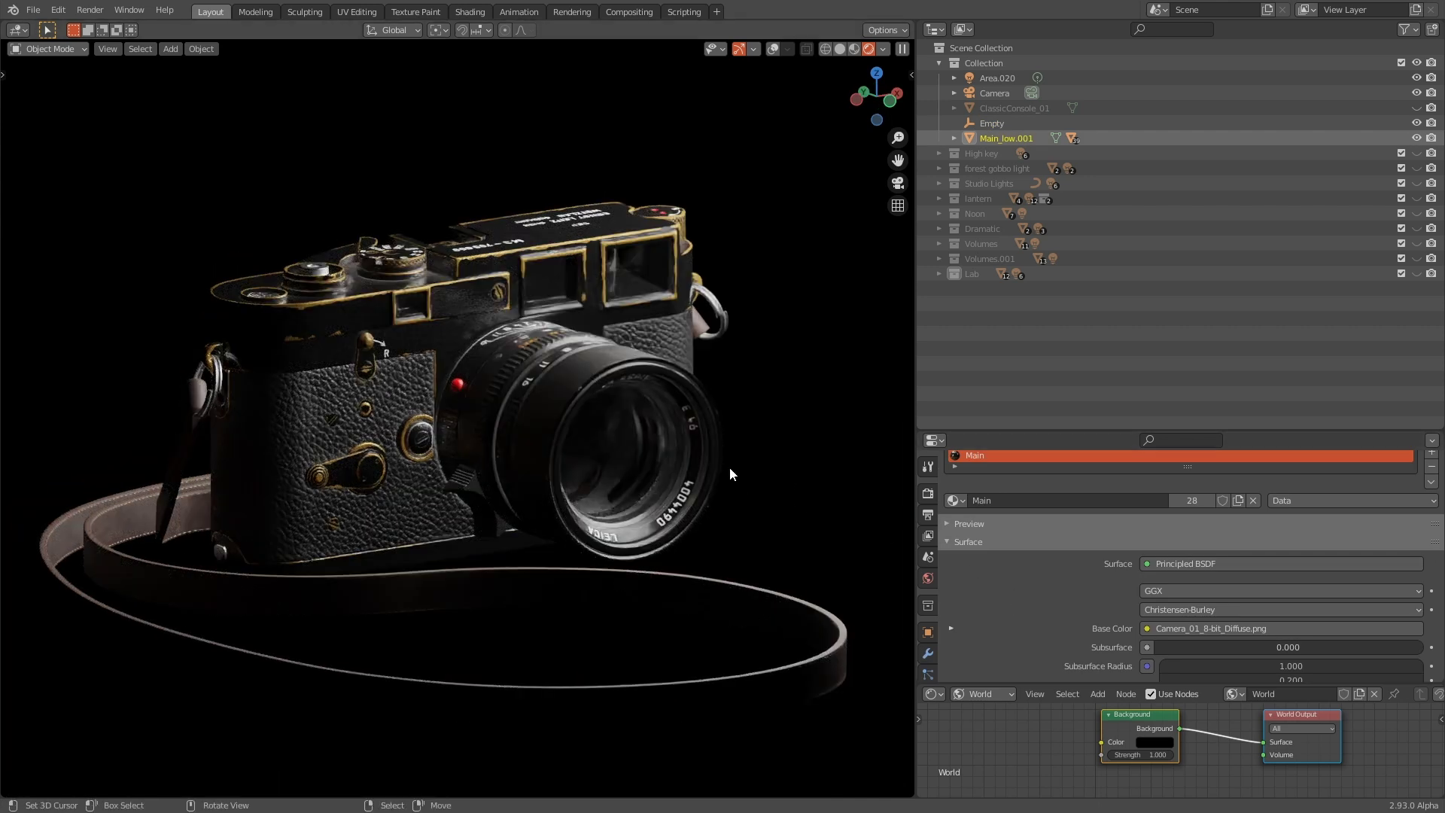
{"action": "scroll", "coordinate": [728, 466], "scroll_direction": "down", "scroll_amount": 2}
{"action": "middle_click_drag", "start_coordinate": [721, 467], "coordinate": [554, 479]}
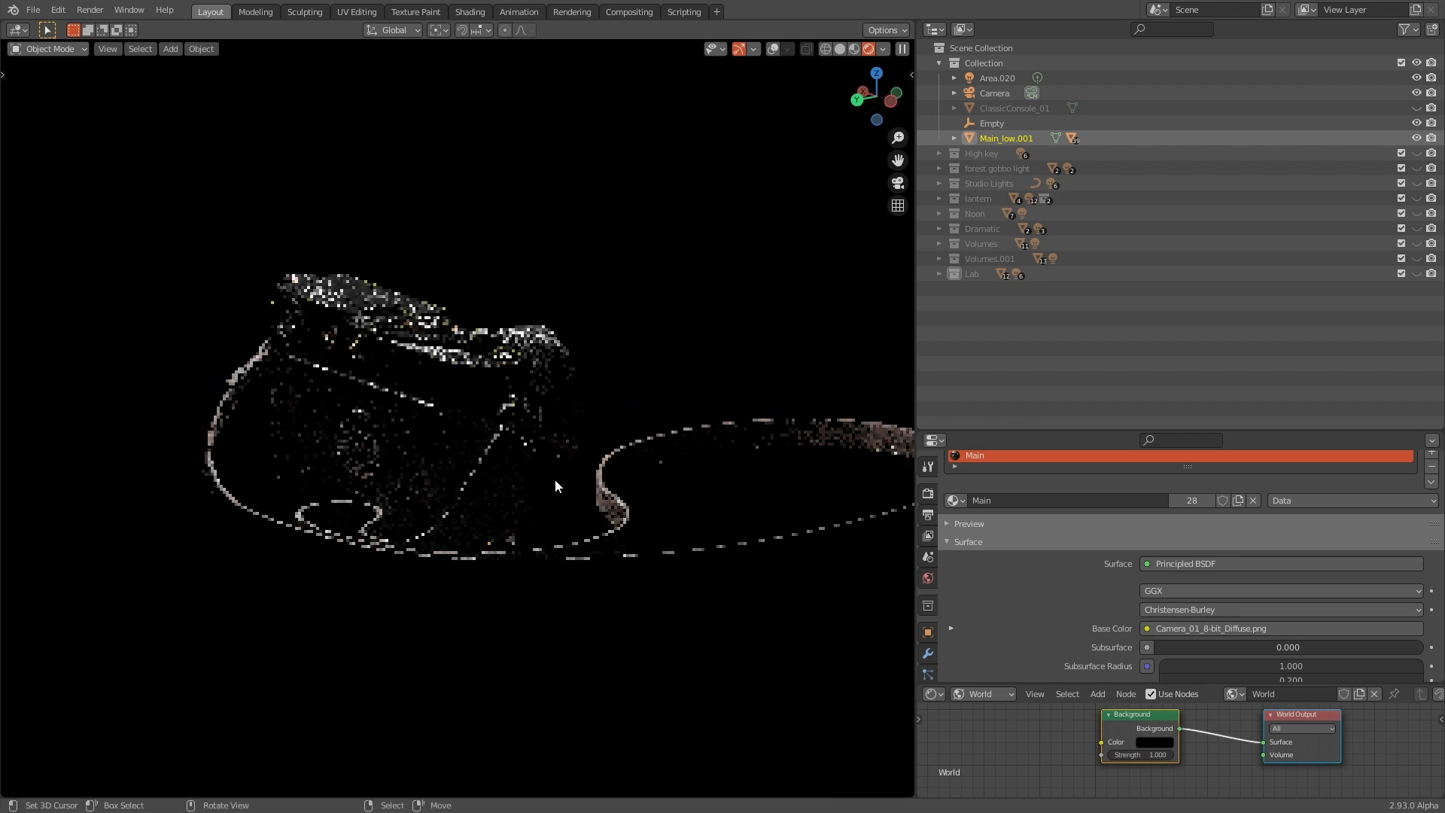
{"action": "middle_click_drag", "start_coordinate": [647, 473], "coordinate": [471, 467]}
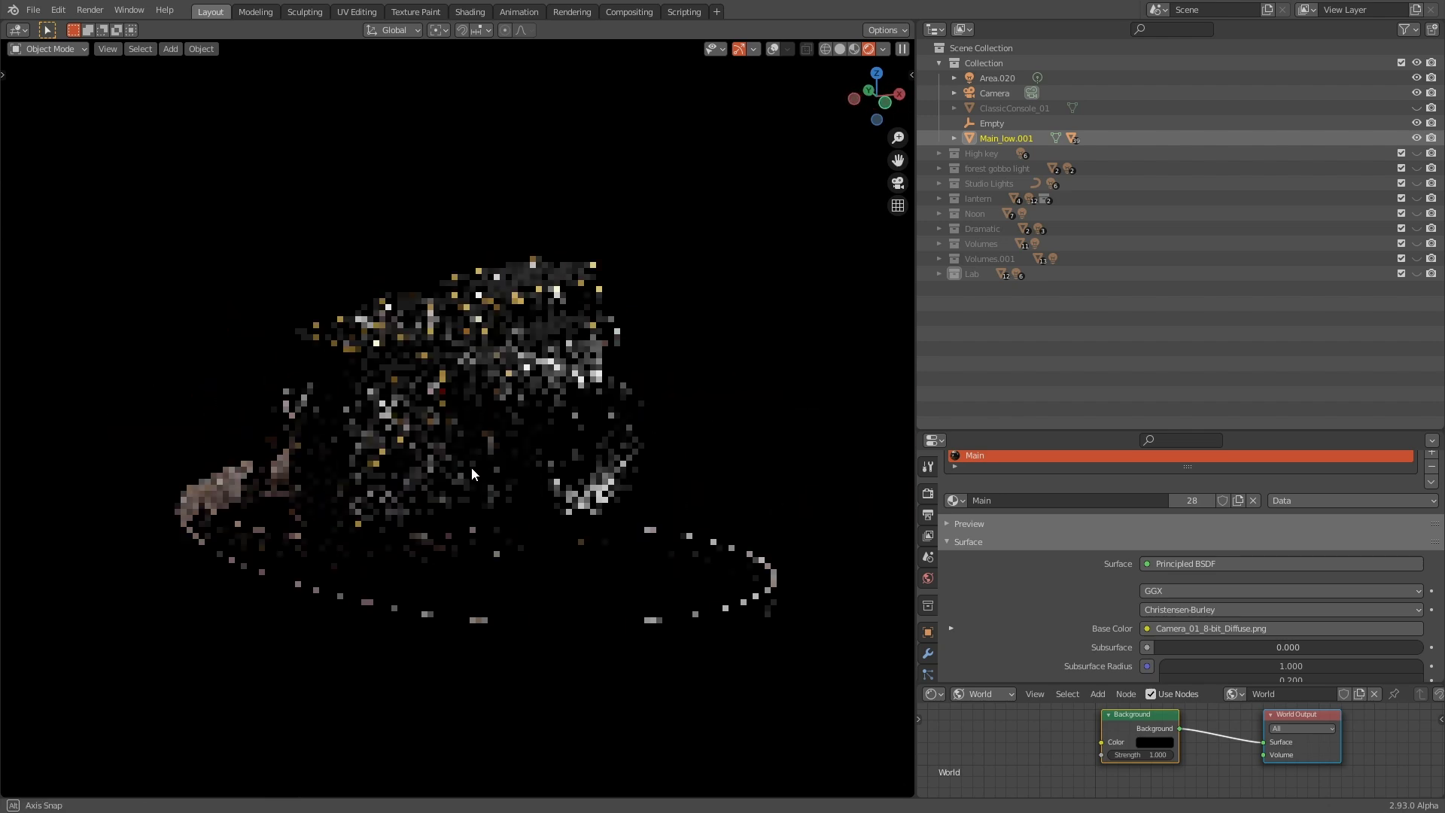
{"action": "middle_click_drag", "start_coordinate": [701, 411], "coordinate": [691, 436]}
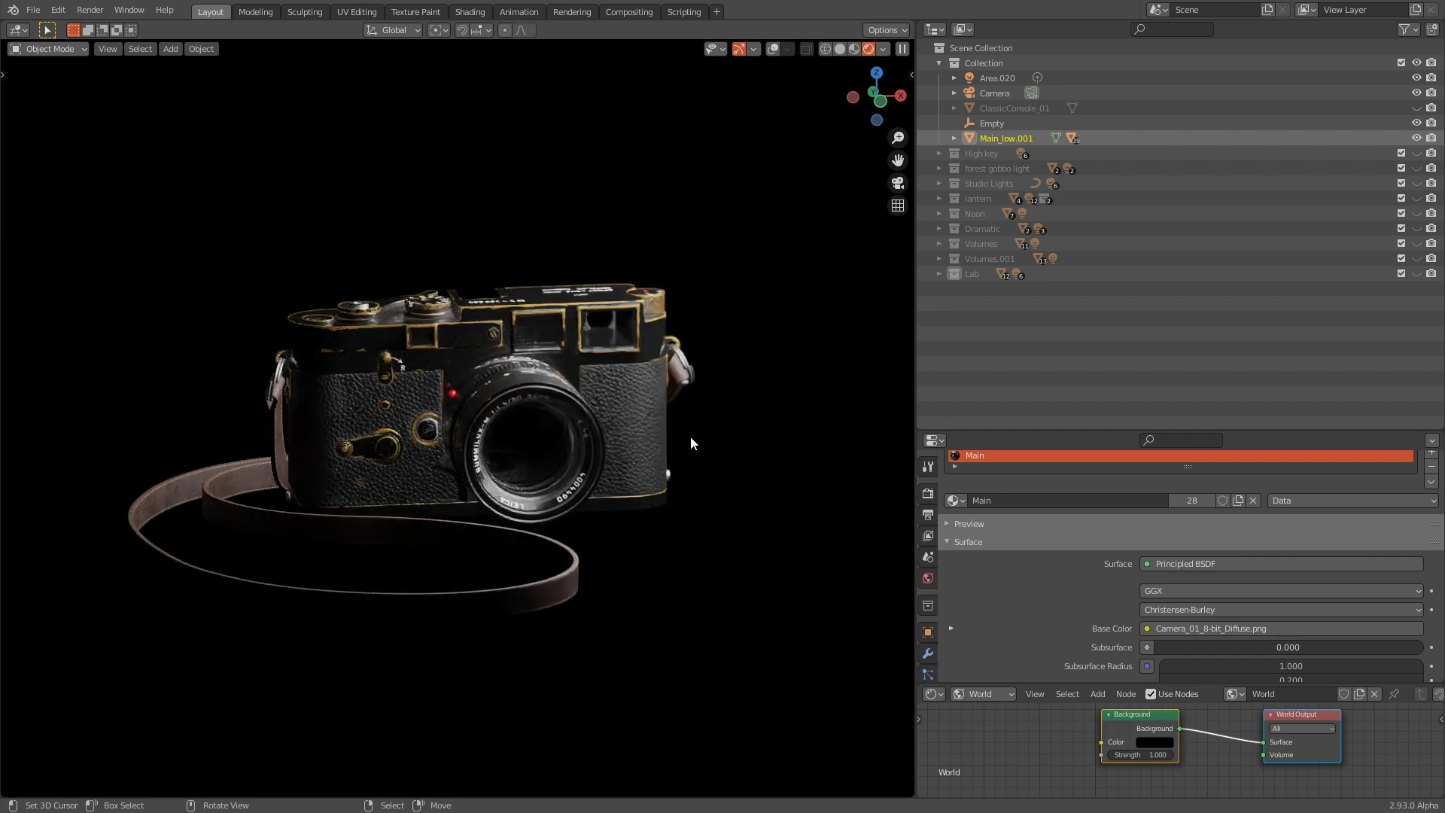
{"action": "scroll", "coordinate": [691, 437], "scroll_direction": "up", "scroll_amount": 1}
{"action": "middle_click_drag", "start_coordinate": [691, 438], "coordinate": [701, 428]}
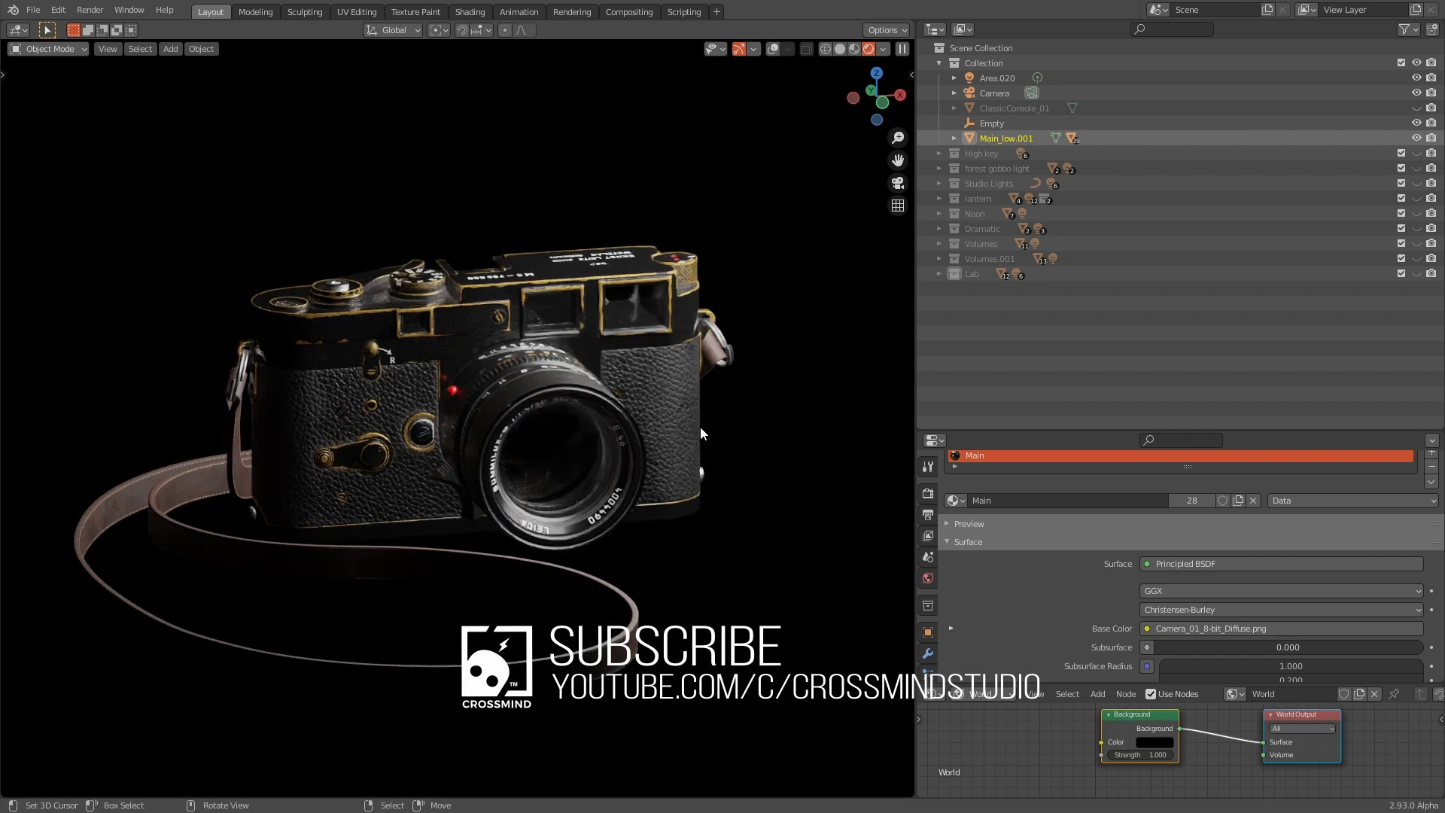
Hide the Area.020 light and light the camera with the High key collection's lights, Sun to Sun.005.
{"action": "left_click", "coordinate": [1417, 79]}
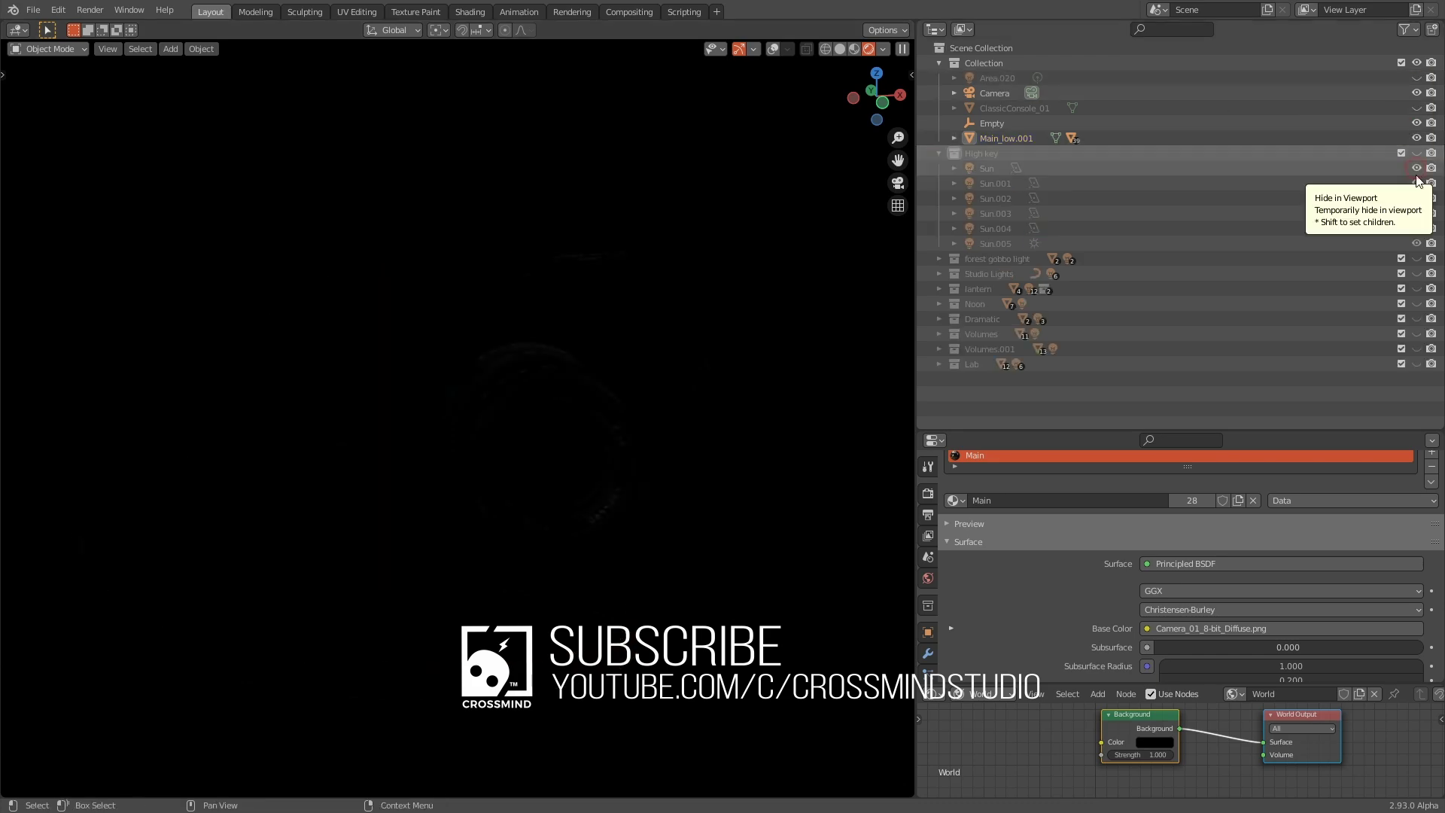
{"action": "left_click_drag", "start_coordinate": [1417, 169], "coordinate": [1418, 243]}
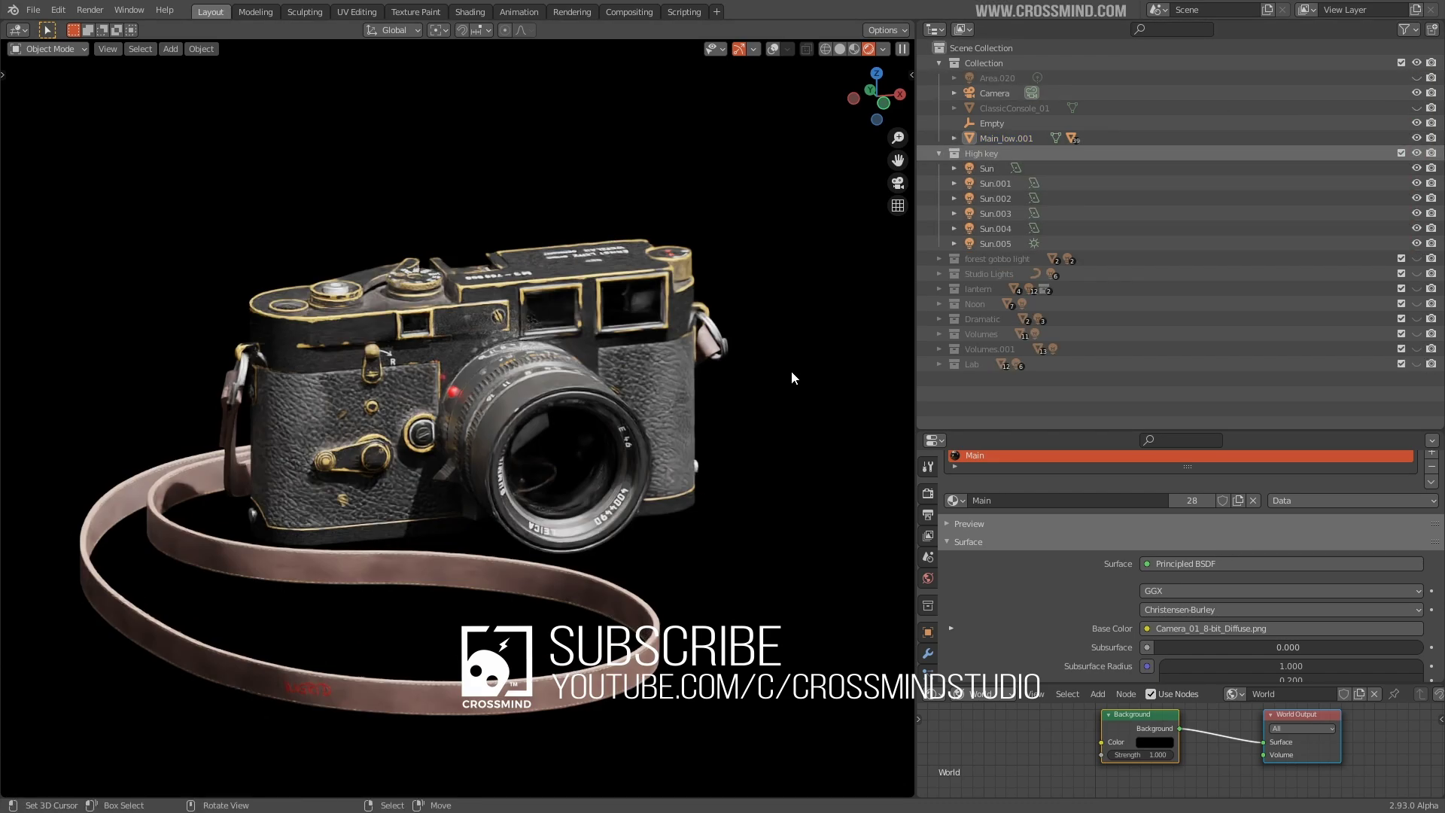
{"action": "middle_click_drag", "start_coordinate": [741, 442], "coordinate": [753, 524]}
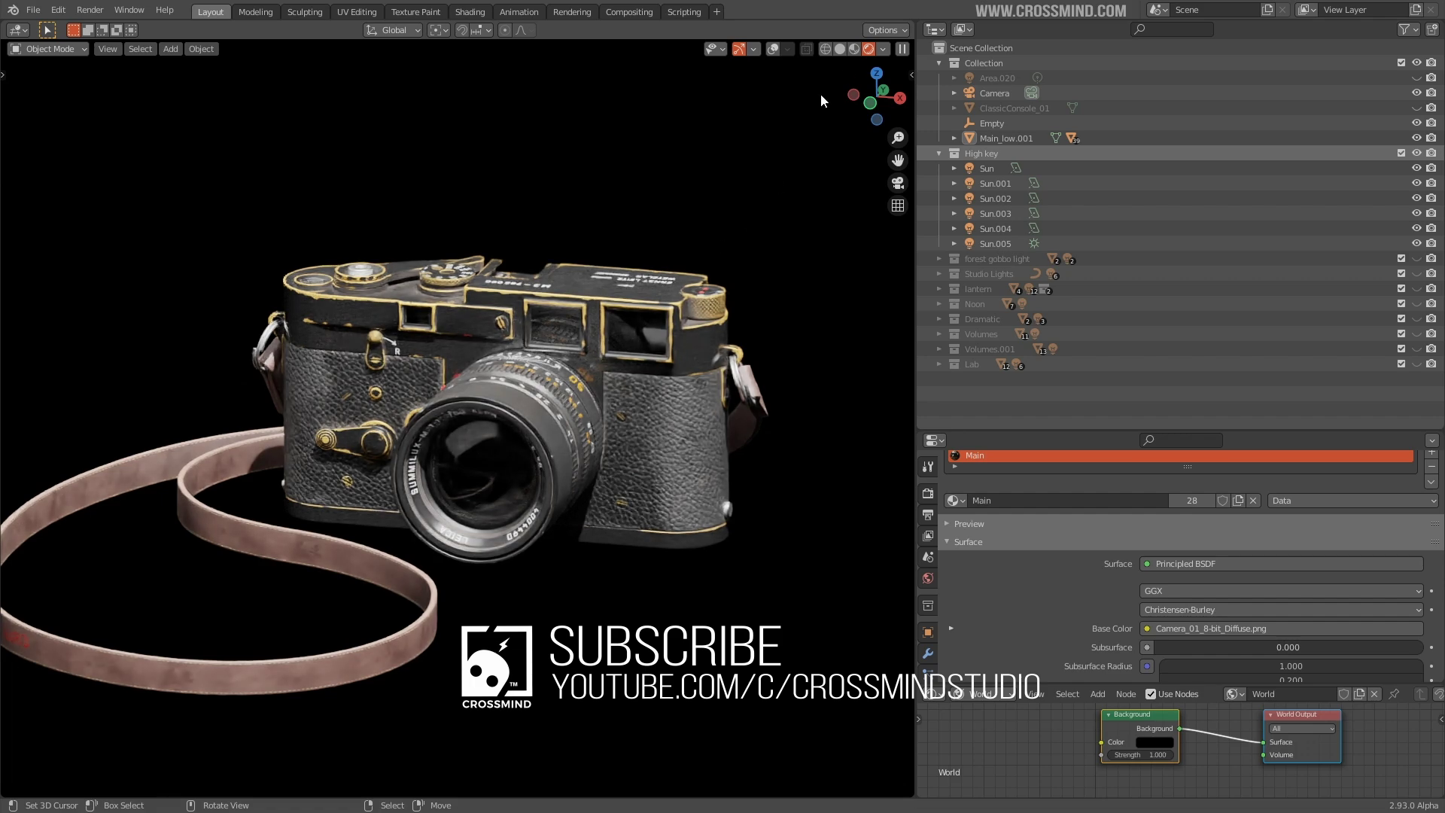
{"action": "middle_click_drag", "start_coordinate": [820, 95], "coordinate": [733, 449]}
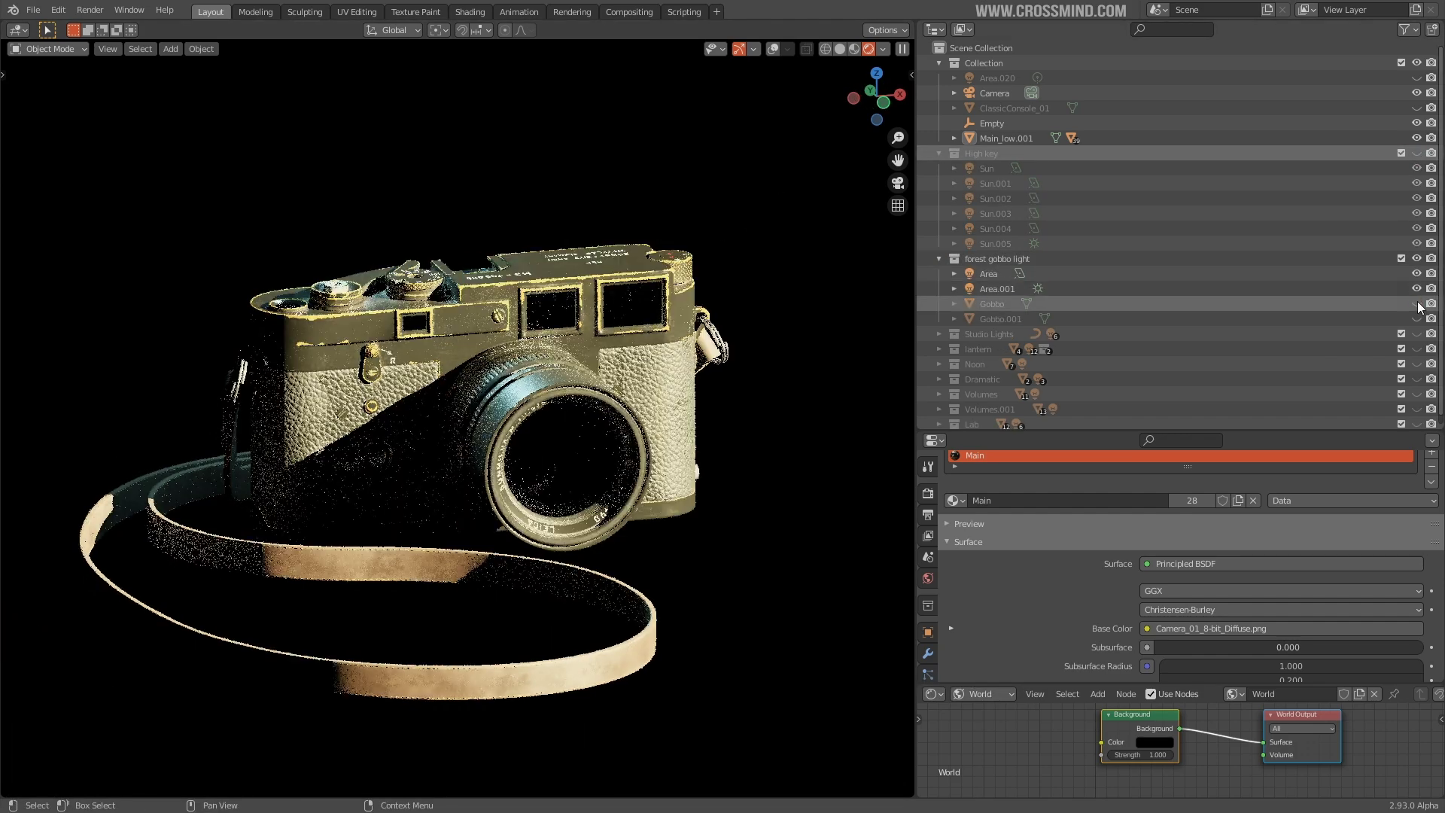
Inspect the settings of the forest gobbo light collection's Area and Area.001 lights and their effect on the camera.
{"action": "middle_click_drag", "start_coordinate": [758, 414], "coordinate": [742, 394], "text": "shift"}
{"action": "scroll", "coordinate": [742, 394], "scroll_direction": "up", "scroll_amount": 1}
{"action": "left_click", "coordinate": [992, 274]}
{"action": "left_click", "coordinate": [988, 287]}
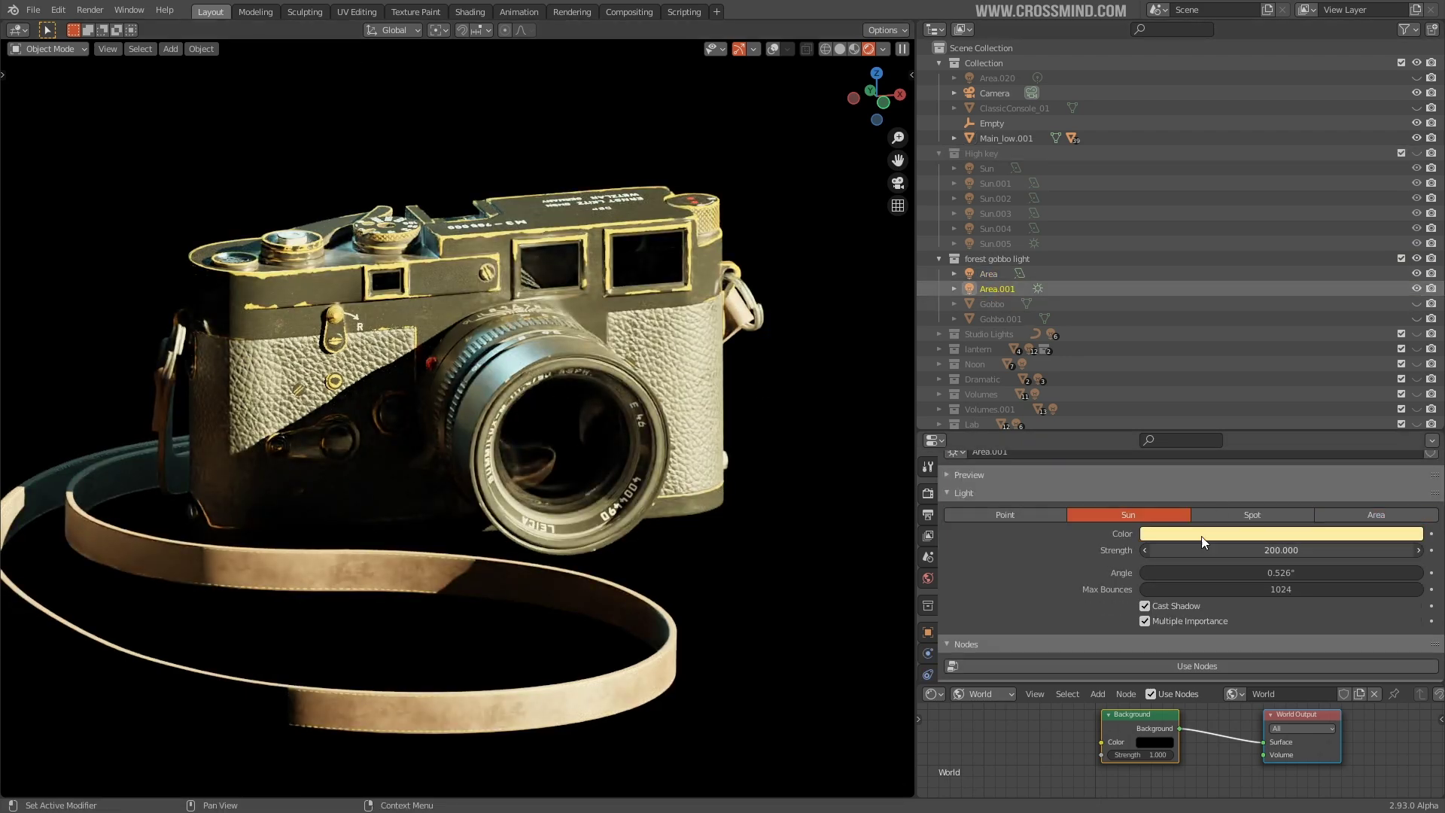
{"action": "middle_click_drag", "start_coordinate": [601, 469], "coordinate": [594, 444]}
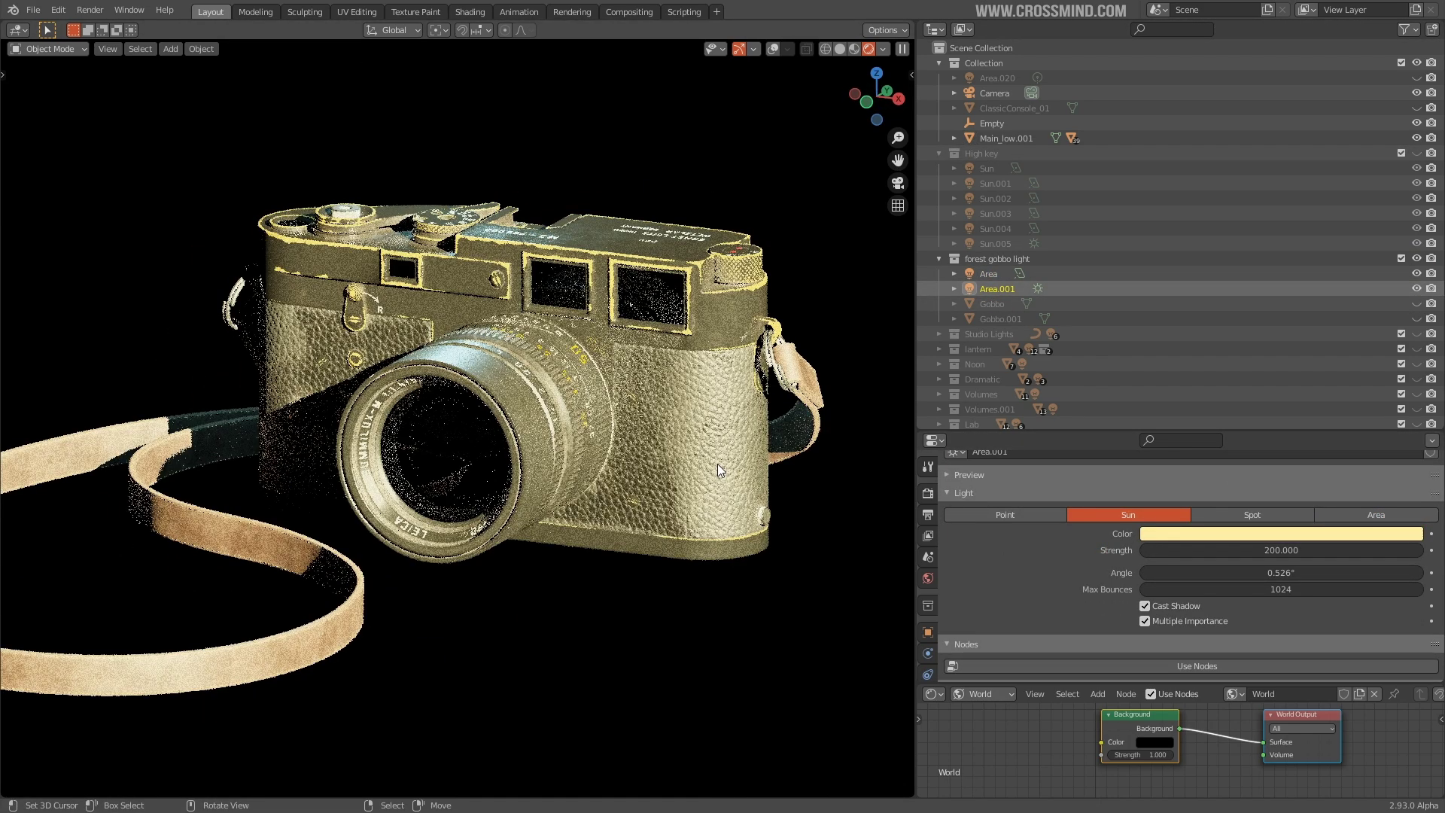
{"action": "middle_click_drag", "start_coordinate": [679, 477], "coordinate": [746, 474]}
Show the ClassicConsole_01 surface and the Gobbo object that casts dappled shadows over the camera.
{"action": "left_click", "coordinate": [1416, 108]}
{"action": "middle_click_drag", "start_coordinate": [665, 430], "coordinate": [680, 430]}
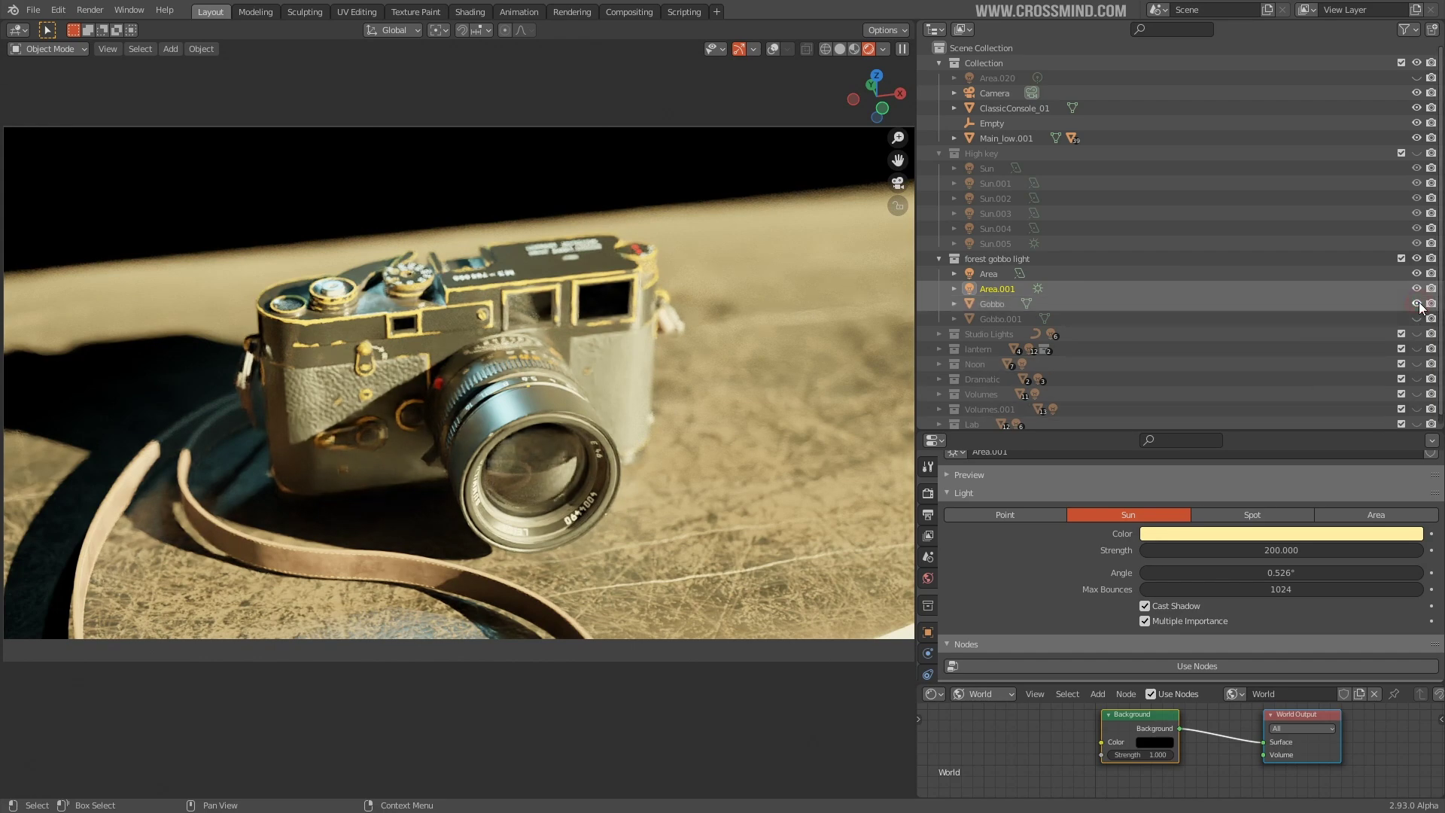
{"action": "left_click", "coordinate": [1417, 304]}
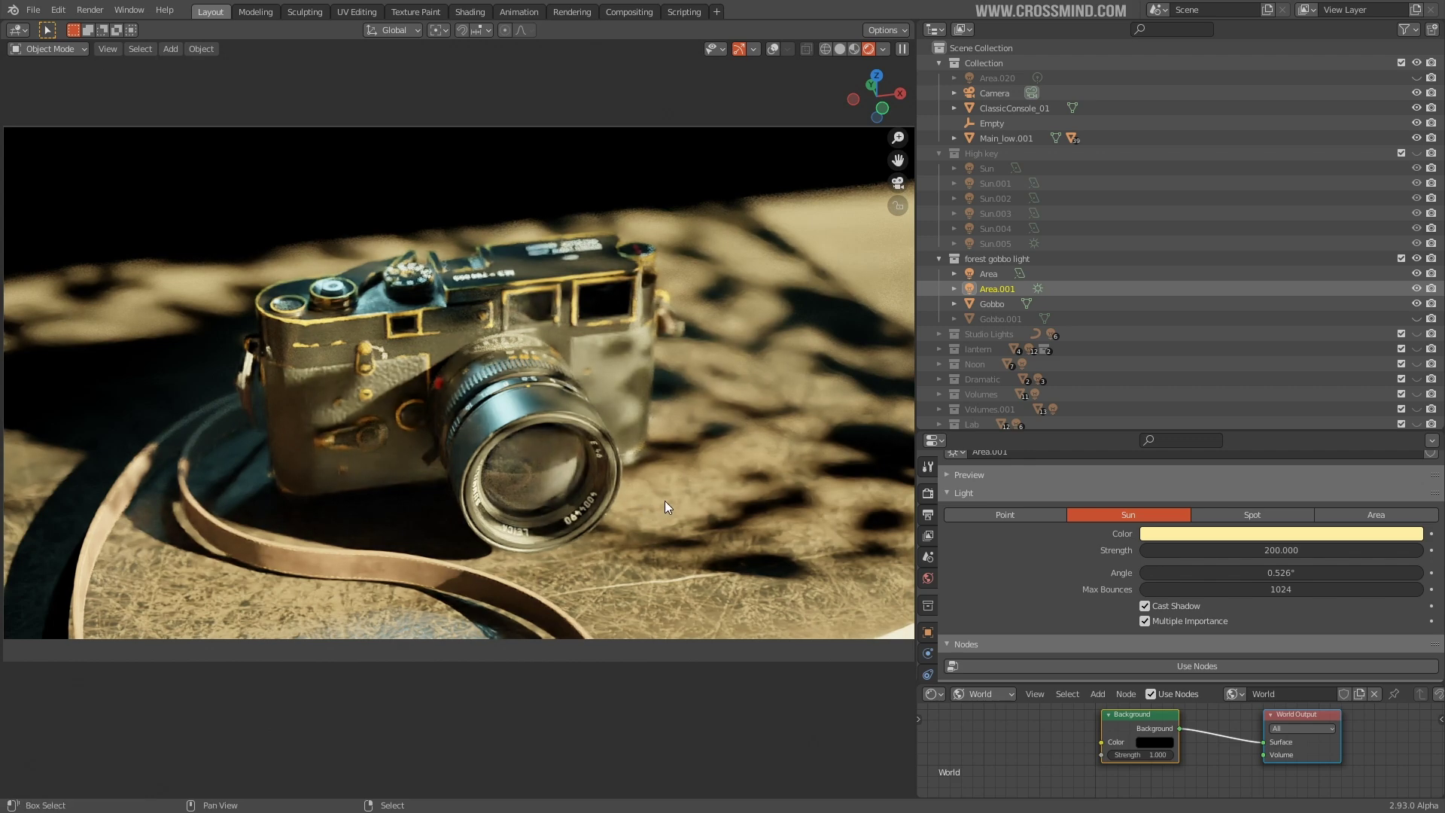
{"action": "middle_click_drag", "start_coordinate": [666, 501], "coordinate": [655, 498], "text": "shift"}
{"action": "scroll", "coordinate": [655, 498], "scroll_direction": "up", "scroll_amount": 2}
{"action": "key", "text": "n"}
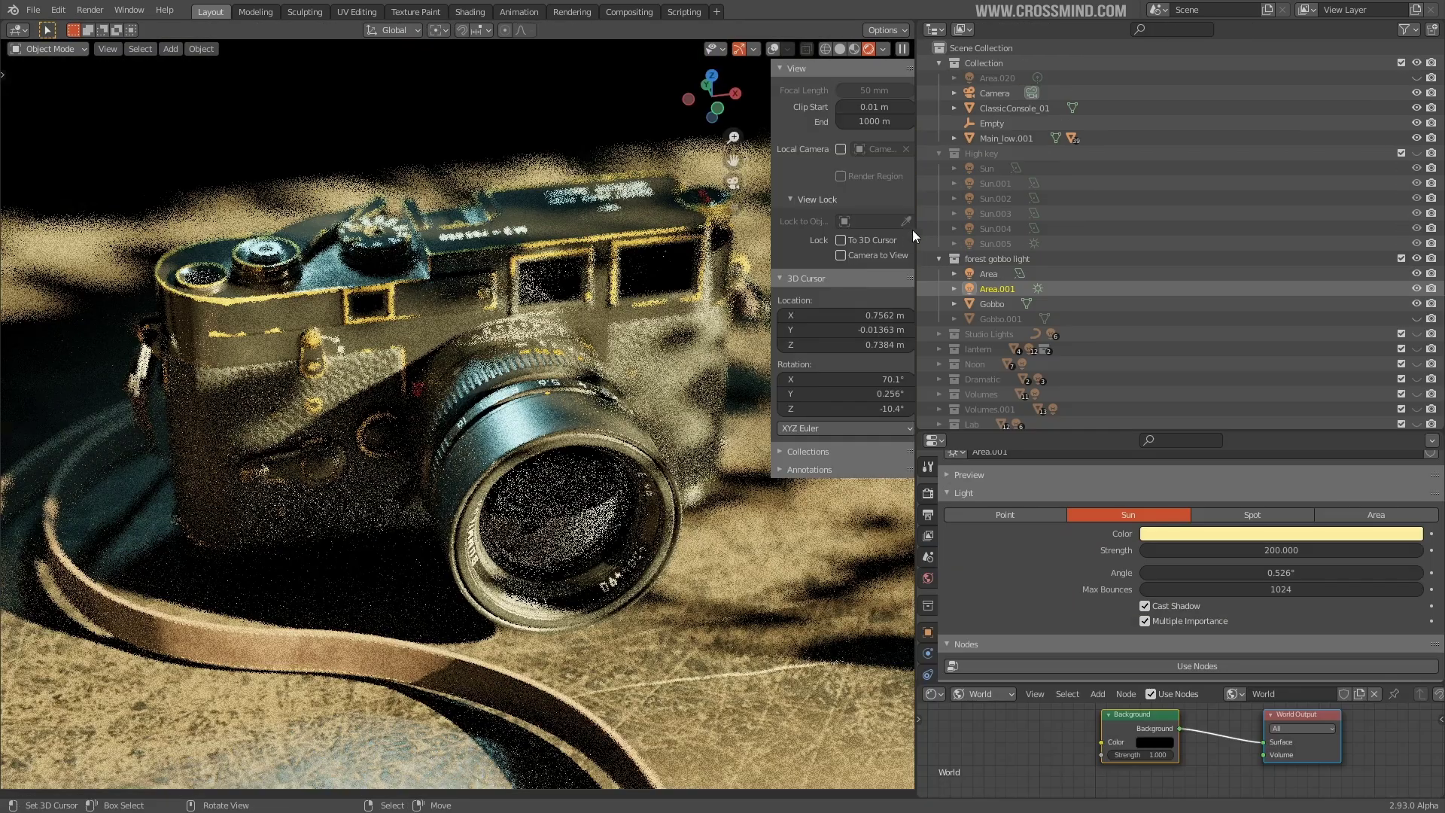
{"action": "key", "text": "n"}
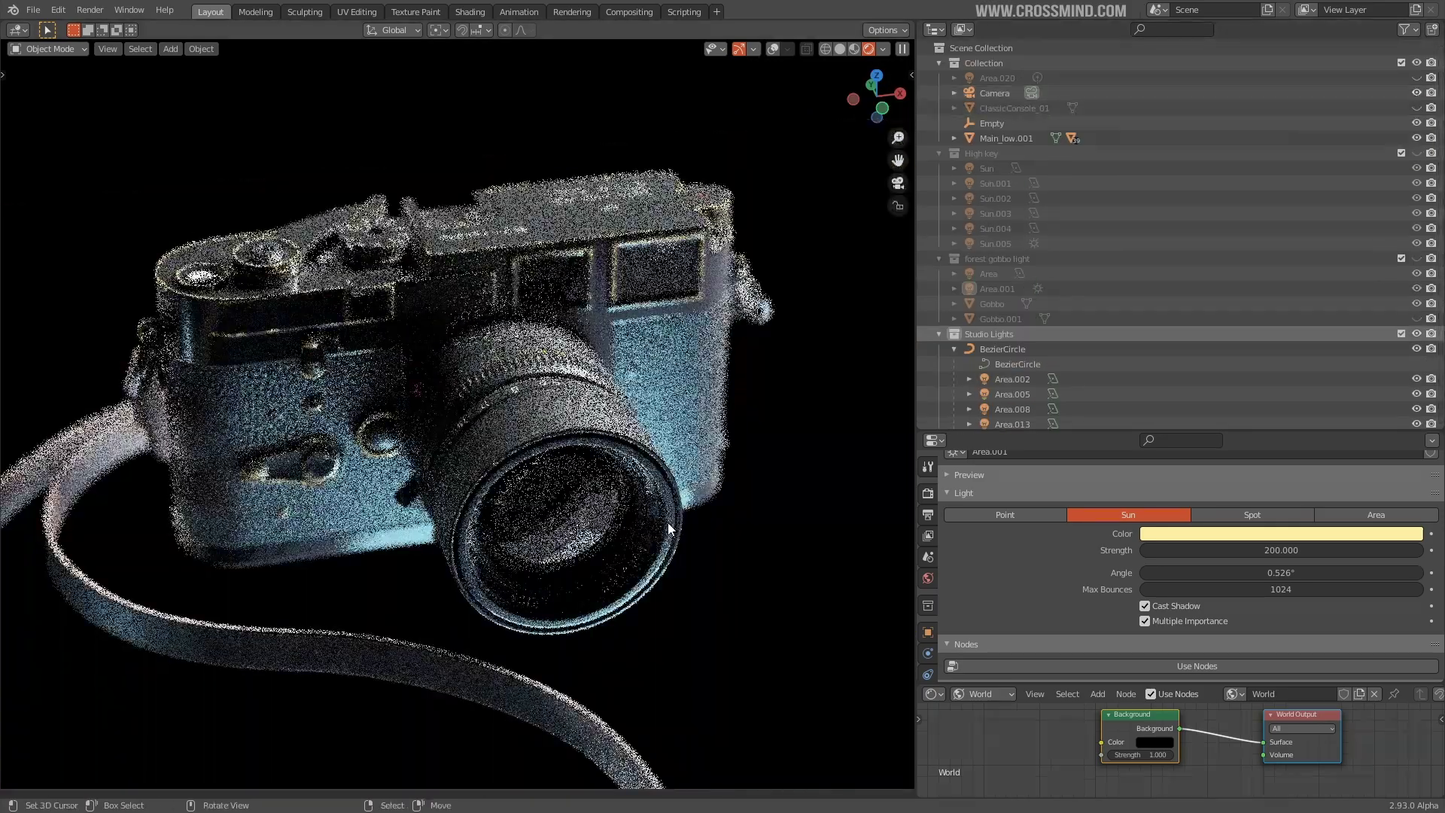
Examine the camera model under the Studio Lights collection and select its Area.002 light to check the settings.
{"action": "middle_click_drag", "start_coordinate": [667, 523], "coordinate": [667, 516]}
{"action": "scroll", "coordinate": [667, 517], "scroll_direction": "up", "scroll_amount": 2}
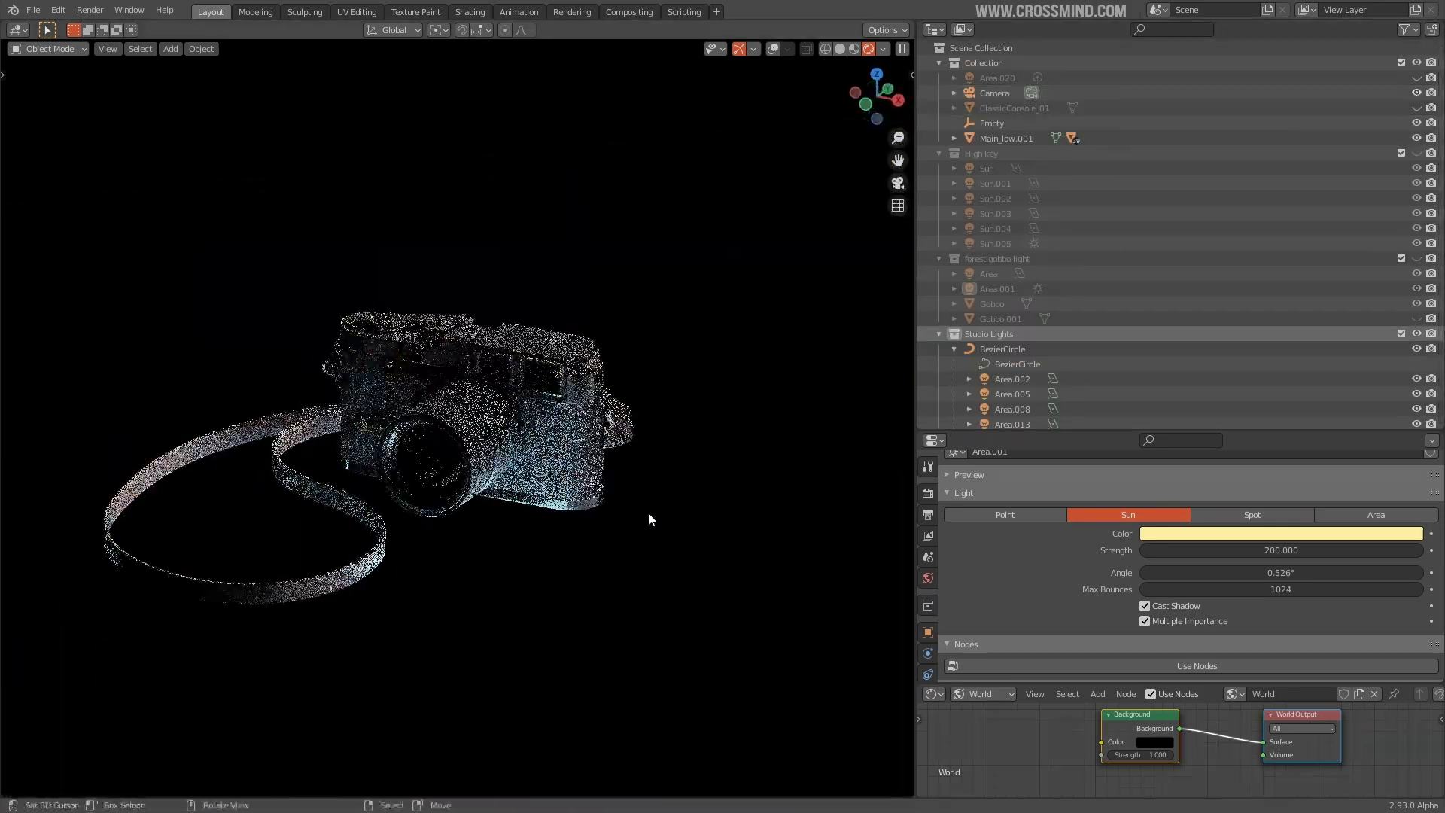
{"action": "scroll", "coordinate": [472, 549], "scroll_direction": "up", "scroll_amount": 2}
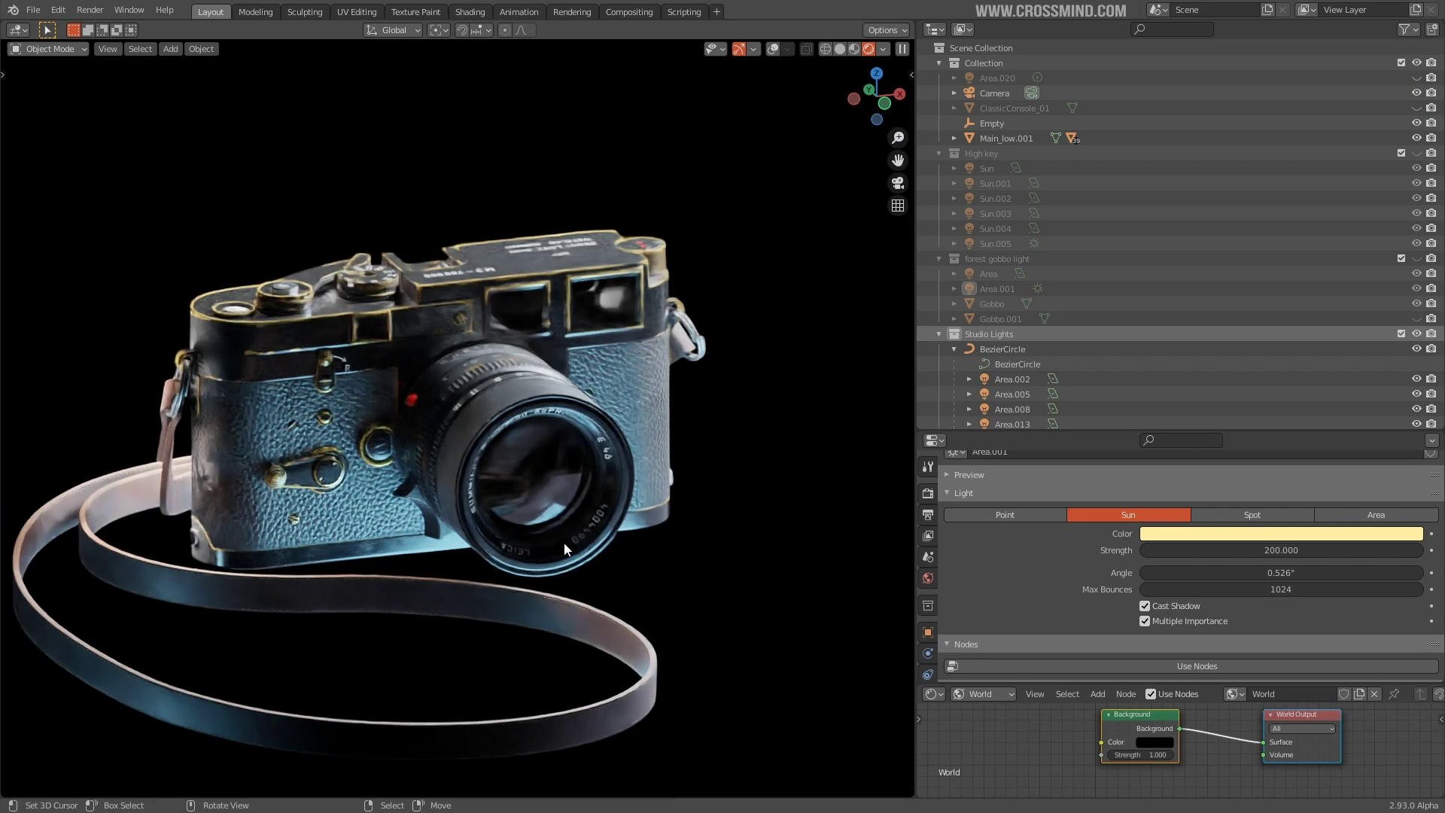
{"action": "scroll", "coordinate": [563, 543], "scroll_direction": "up", "scroll_amount": 2}
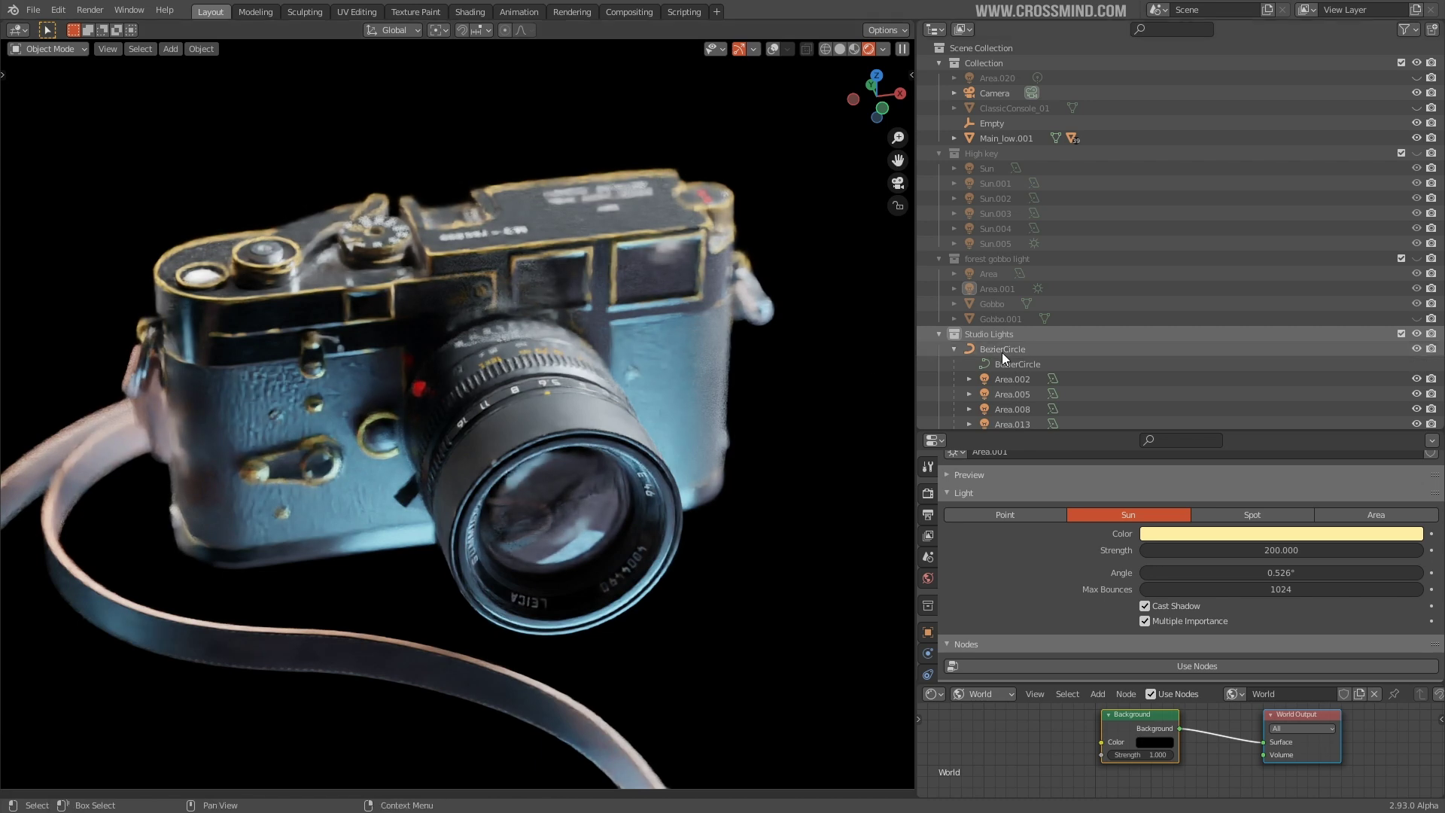
{"action": "scroll", "coordinate": [1080, 341], "scroll_direction": "down", "scroll_amount": 3}
{"action": "left_click", "coordinate": [1020, 291]}
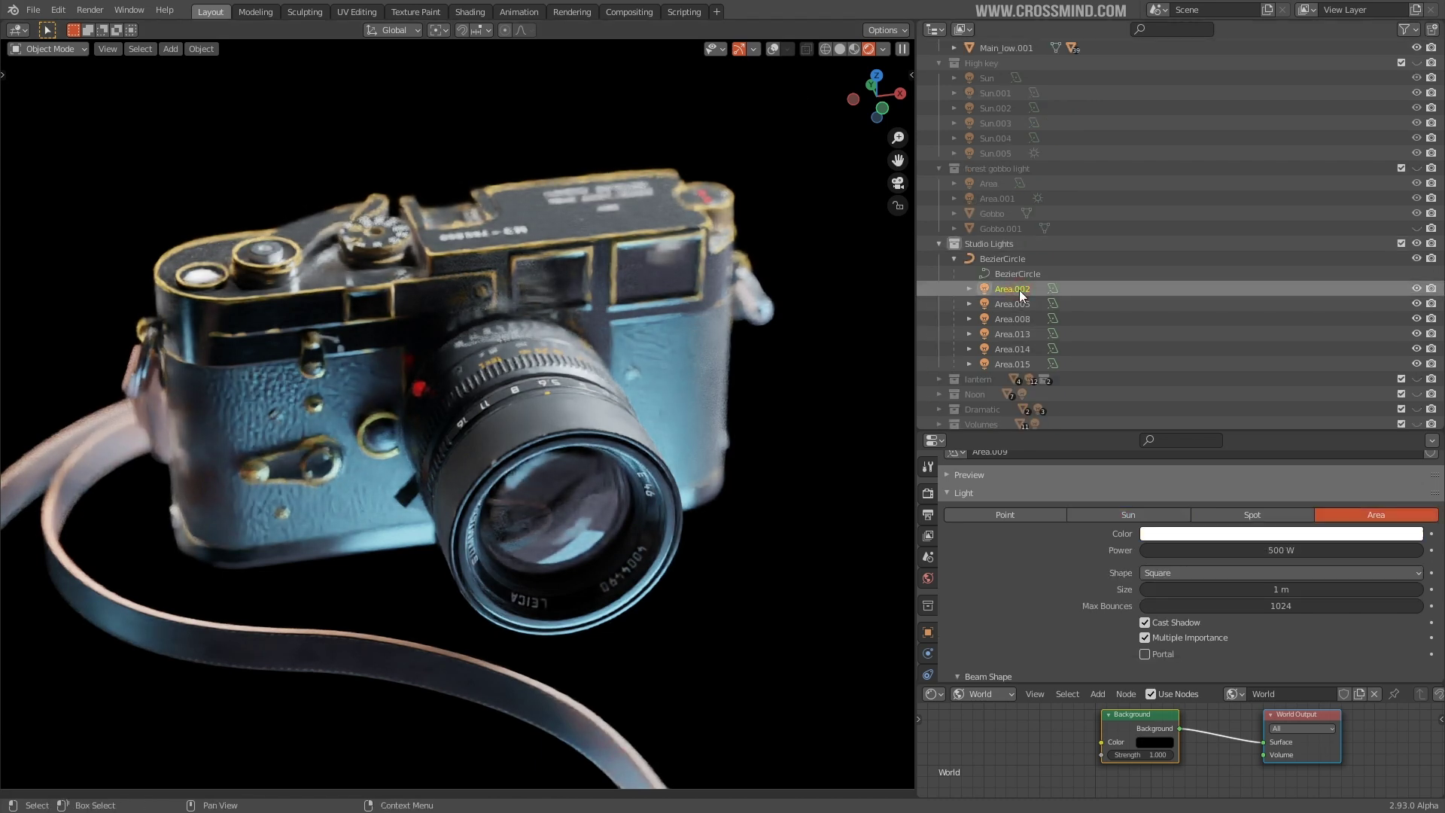
Hide the Area.015 light in the Studio Lights collection to compare the camera's look without it.
{"action": "left_click", "coordinate": [1417, 363]}
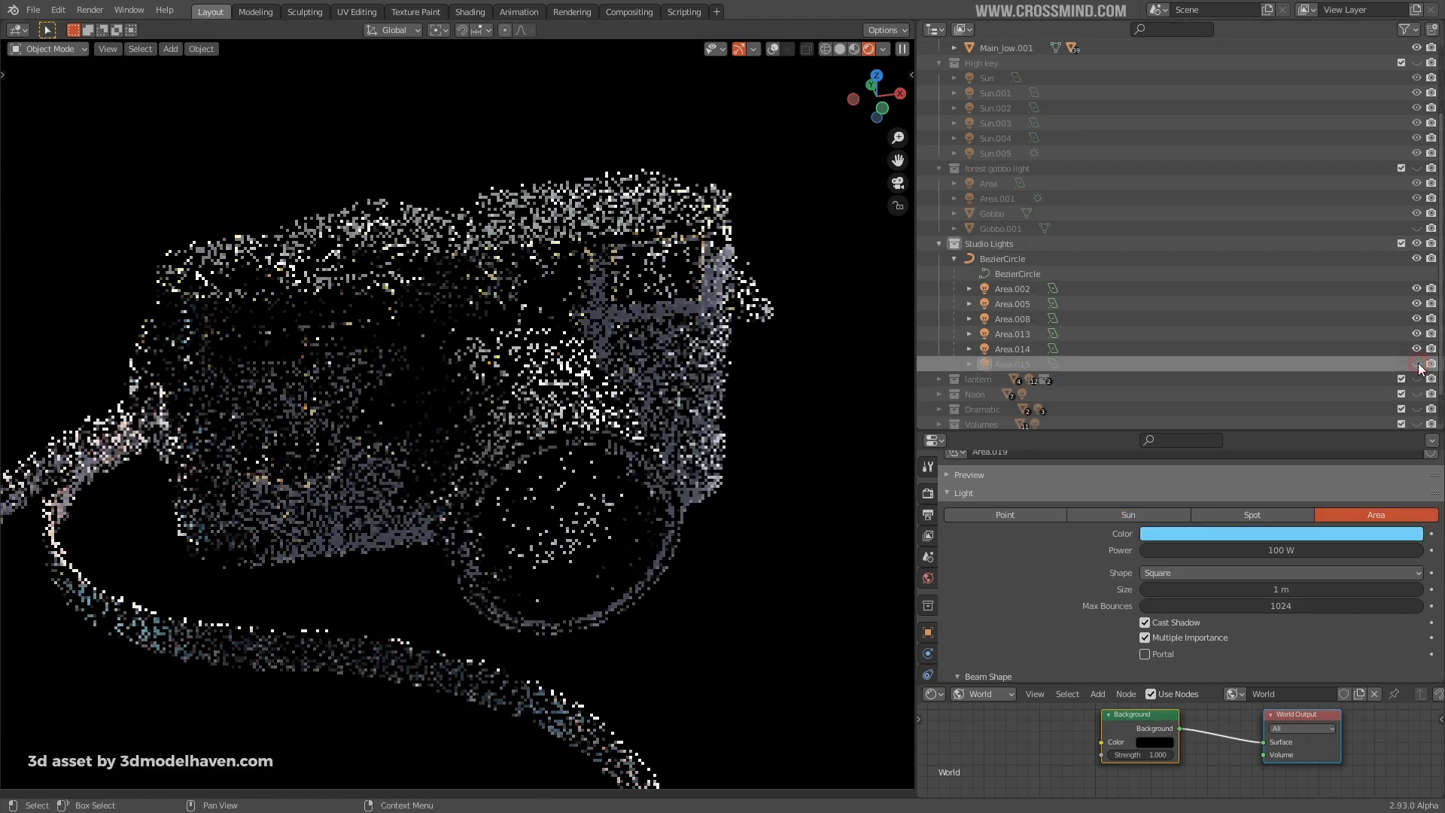
{"action": "mouse_move", "coordinate": [633, 482]}
{"action": "middle_mouse_down"}
{"action": "mouse_move", "coordinate": [623, 452]}
{"action": "mouse_move", "coordinate": [619, 464]}
{"action": "middle_mouse_up"}
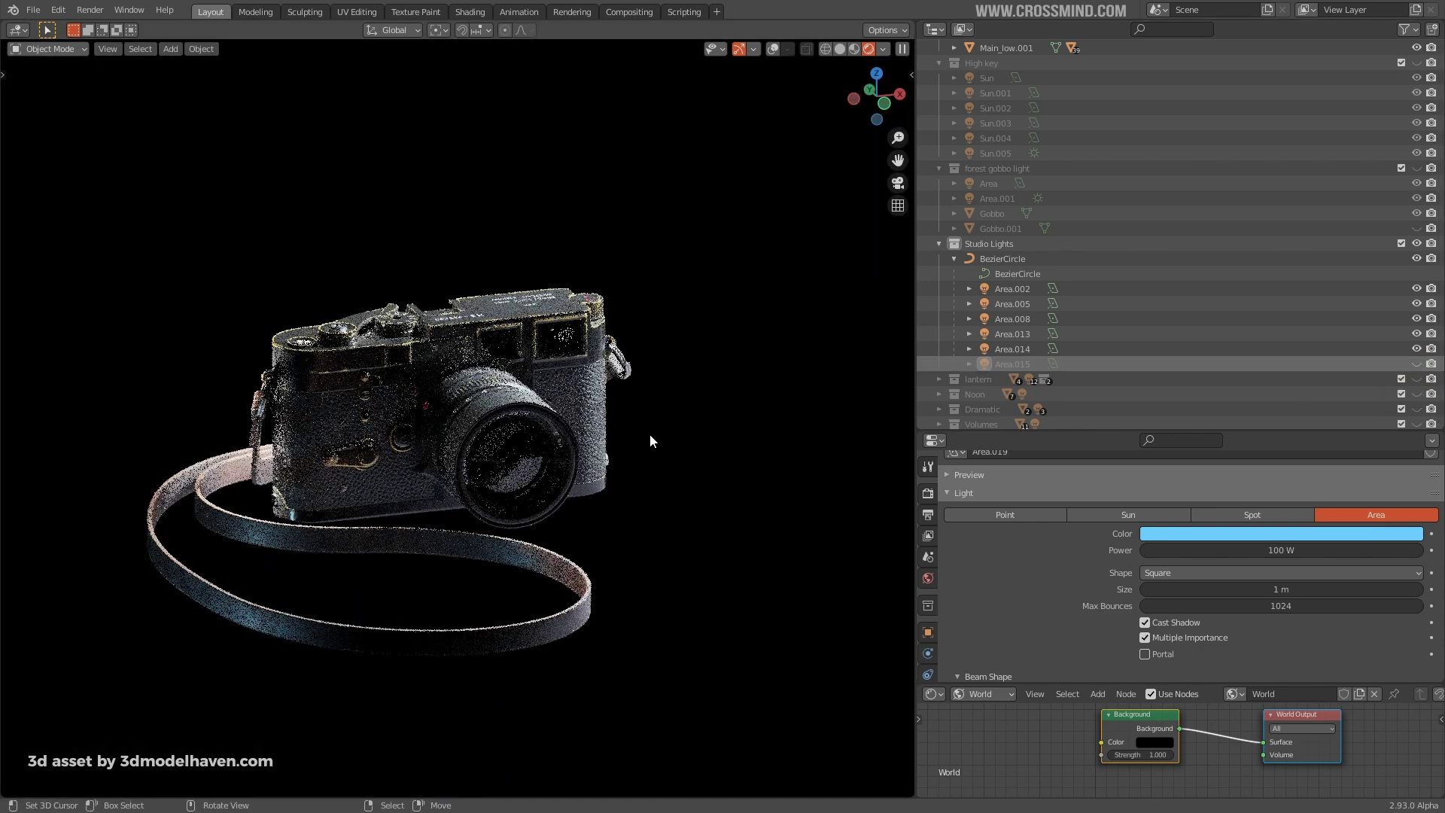
{"action": "scroll", "coordinate": [481, 390], "scroll_direction": "up", "scroll_amount": 2}
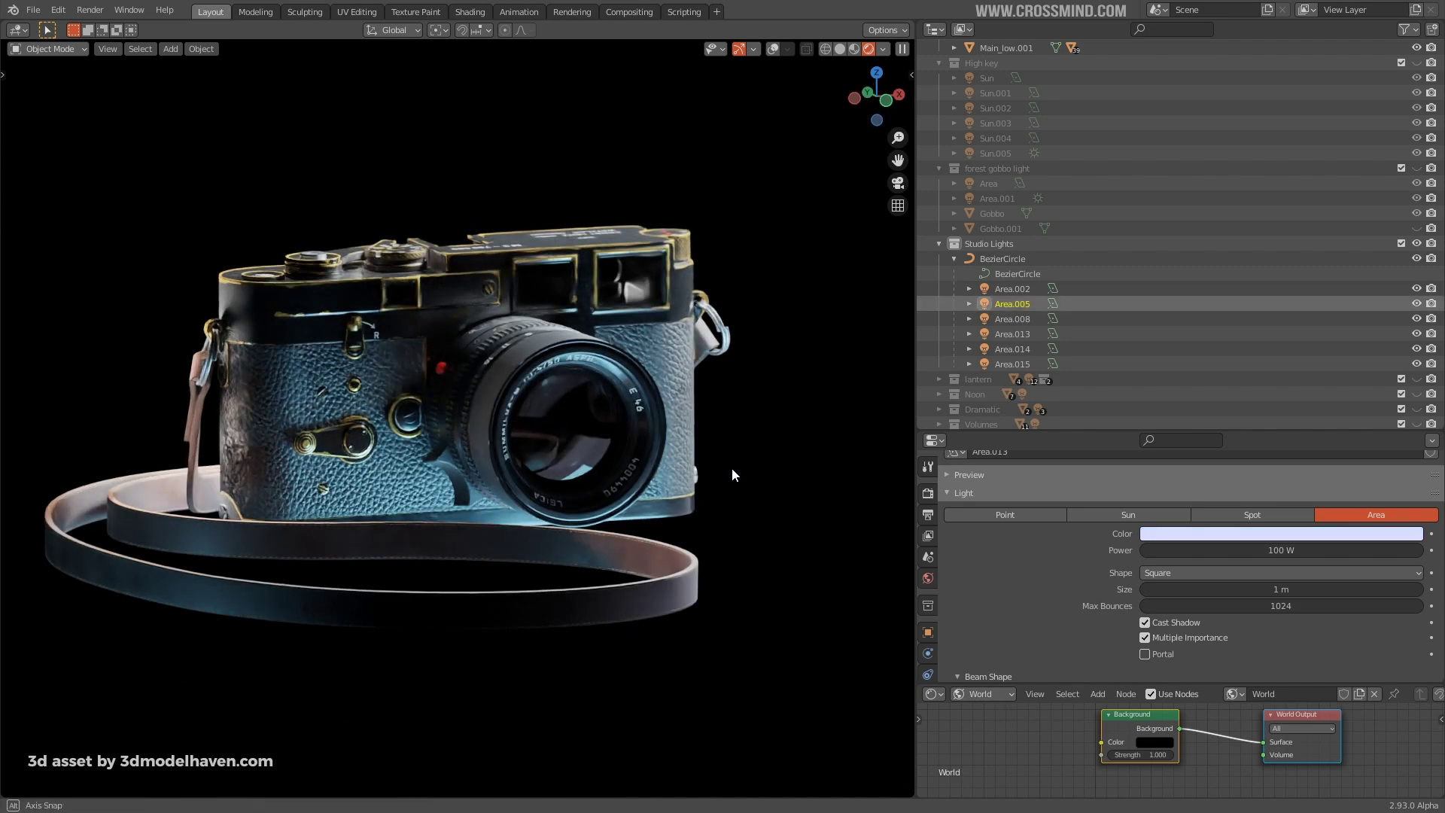
Hide the Area.015, Area.014 and Area.013 studio lights to compare the camera's look, and show them again.
{"action": "middle_click_drag", "start_coordinate": [732, 469], "coordinate": [729, 467]}
{"action": "left_click", "coordinate": [1417, 363]}
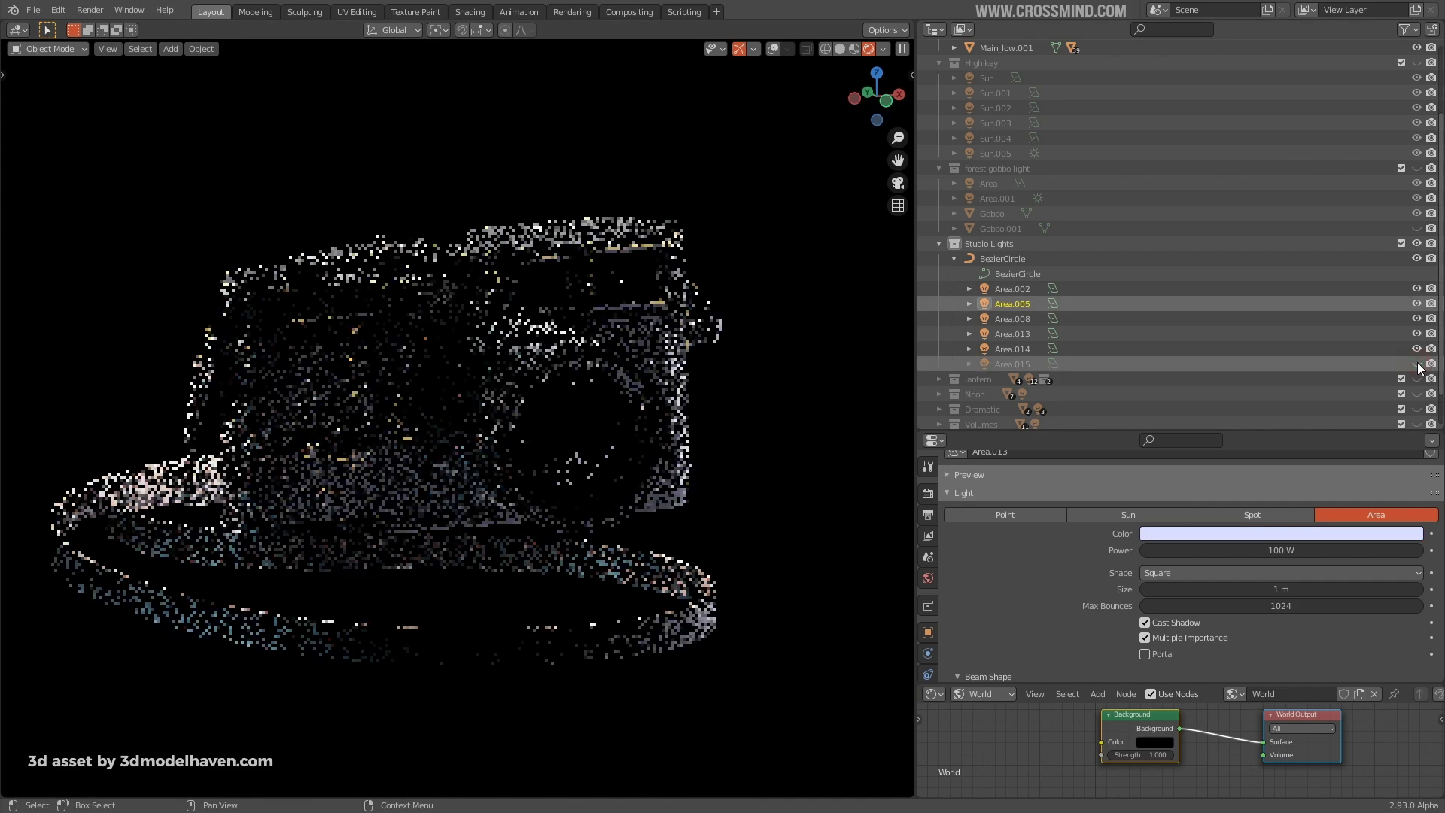
{"action": "left_click", "coordinate": [1417, 348]}
{"action": "left_click", "coordinate": [1416, 333]}
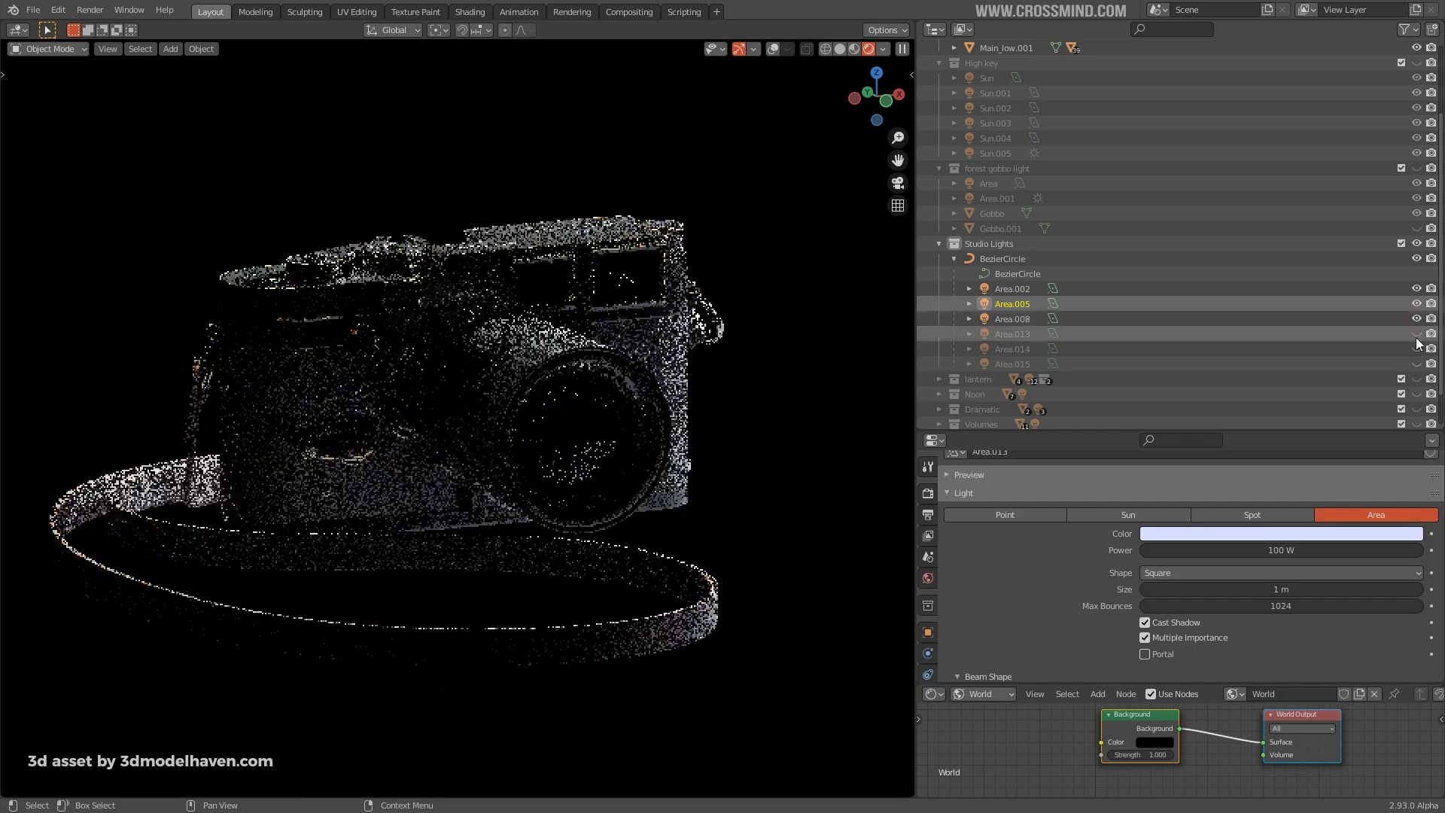
{"action": "left_click", "coordinate": [1417, 333]}
{"action": "left_click", "coordinate": [1418, 348]}
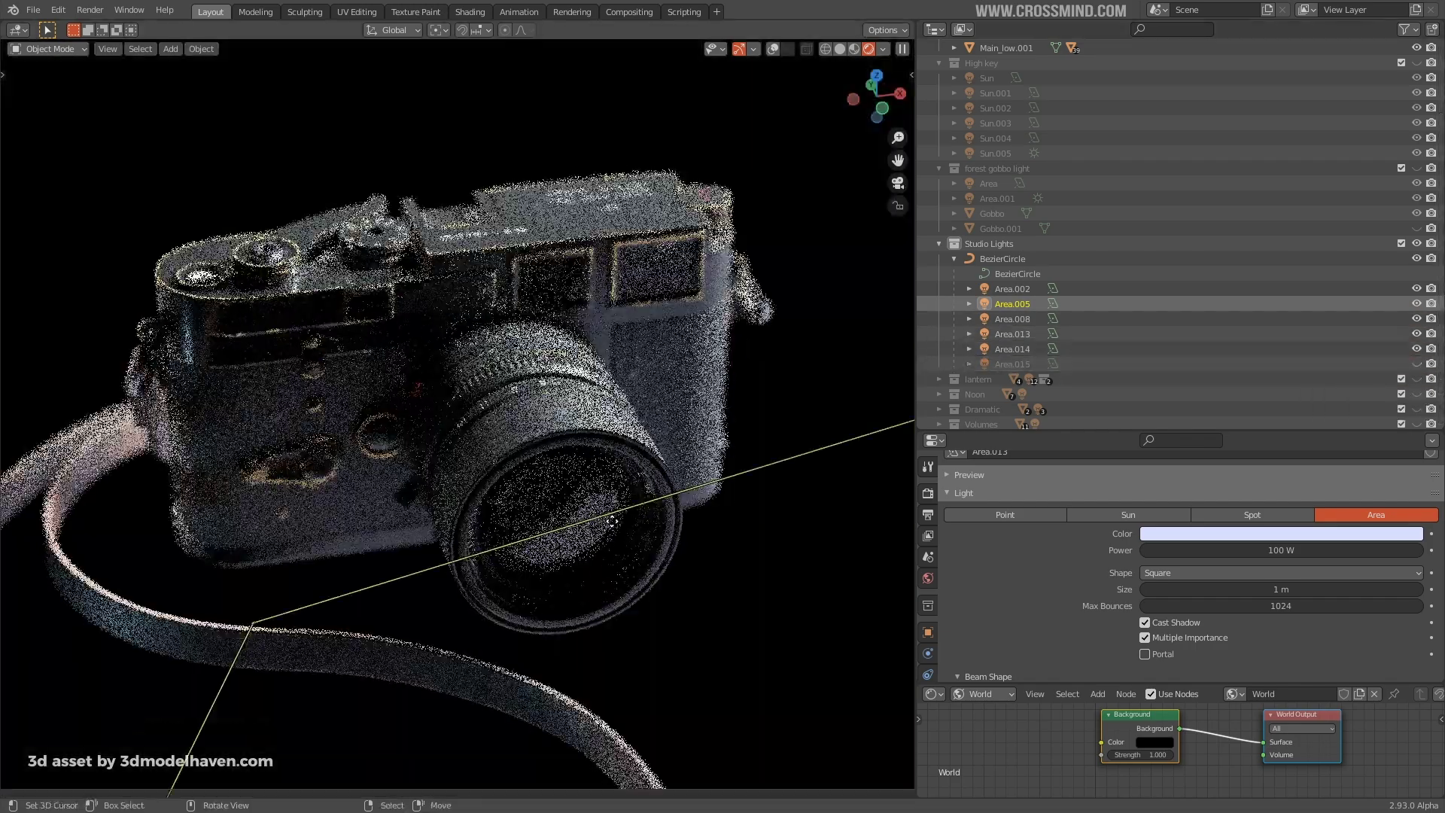
{"action": "left_click", "coordinate": [1417, 364]}
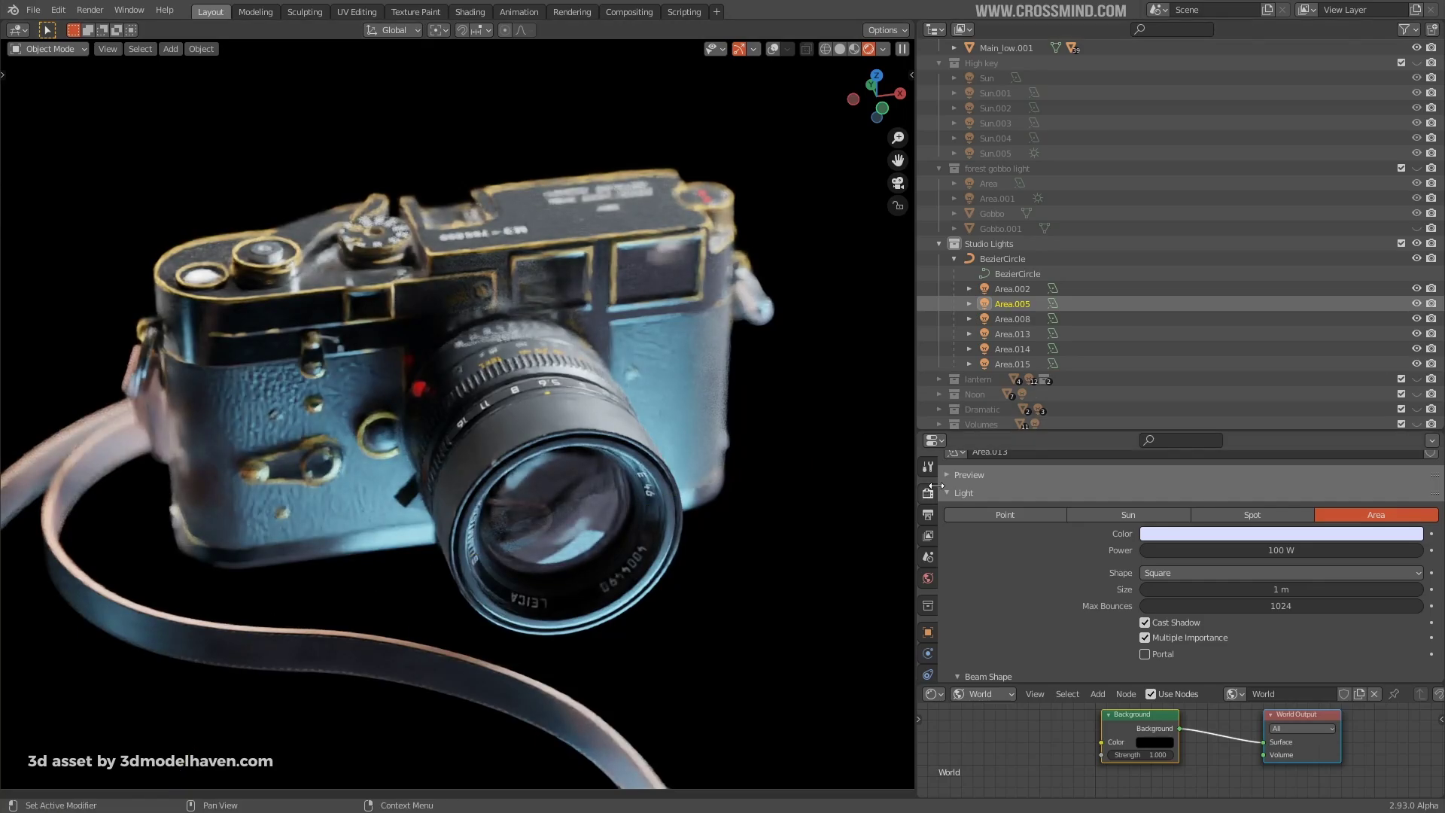
Expand the lantern collection and isolate its Fills lights by hiding Lamp light and Lantern_01_metal.
{"action": "scroll", "coordinate": [1006, 346], "scroll_direction": "down", "scroll_amount": 2}
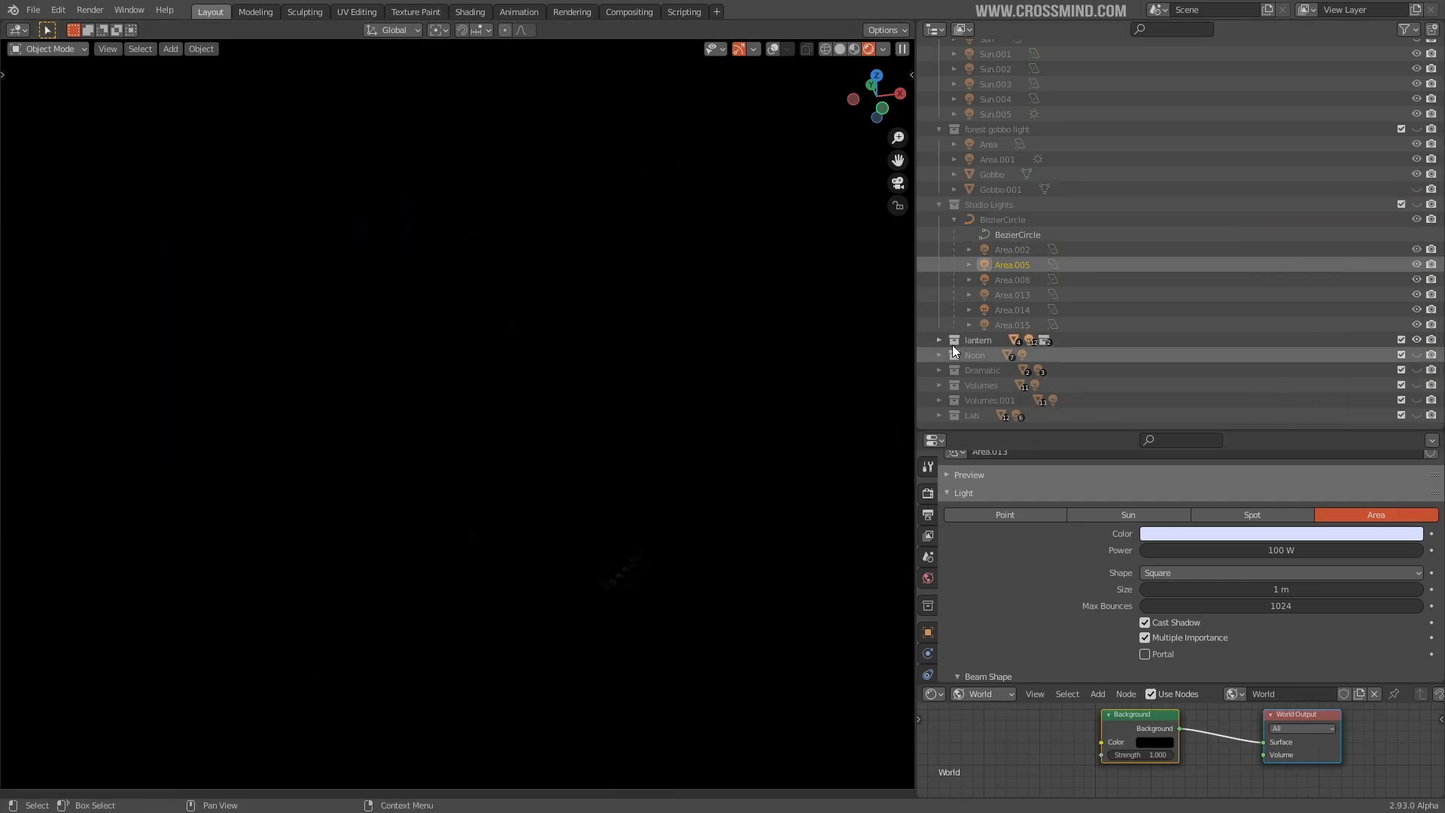
{"action": "left_click", "coordinate": [938, 340]}
{"action": "scroll", "coordinate": [952, 347], "scroll_direction": "down", "scroll_amount": 2}
{"action": "scroll", "coordinate": [1317, 270], "scroll_direction": "up", "scroll_amount": 2}
{"action": "scroll", "coordinate": [1317, 270], "scroll_direction": "down", "scroll_amount": 2}
{"action": "left_click", "coordinate": [1417, 325]}
{"action": "left_click", "coordinate": [1417, 310]}
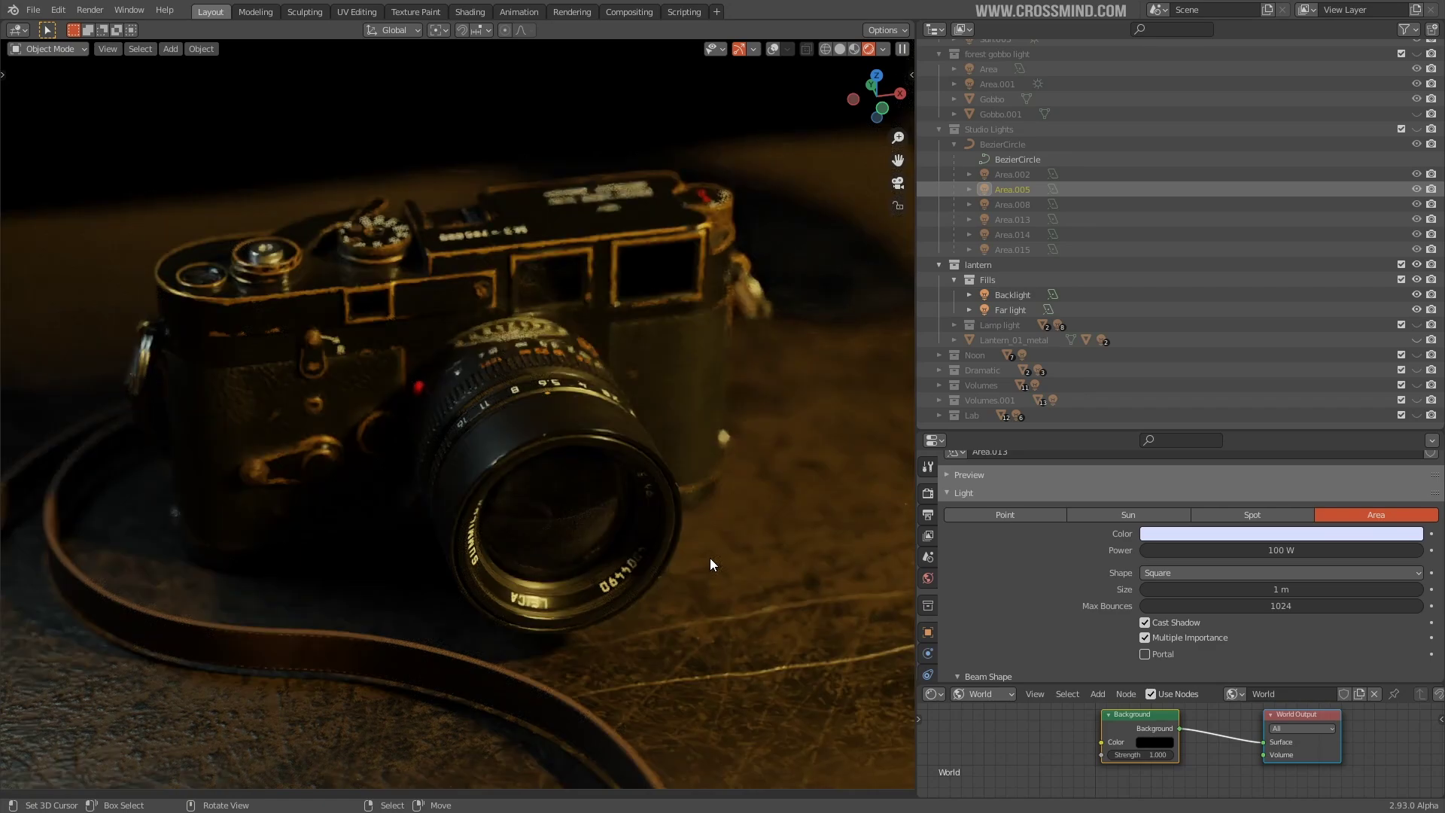
Select the Far light and sketch annotations over the camera to illustrate the light direction and source.
{"action": "left_click", "coordinate": [1008, 309]}
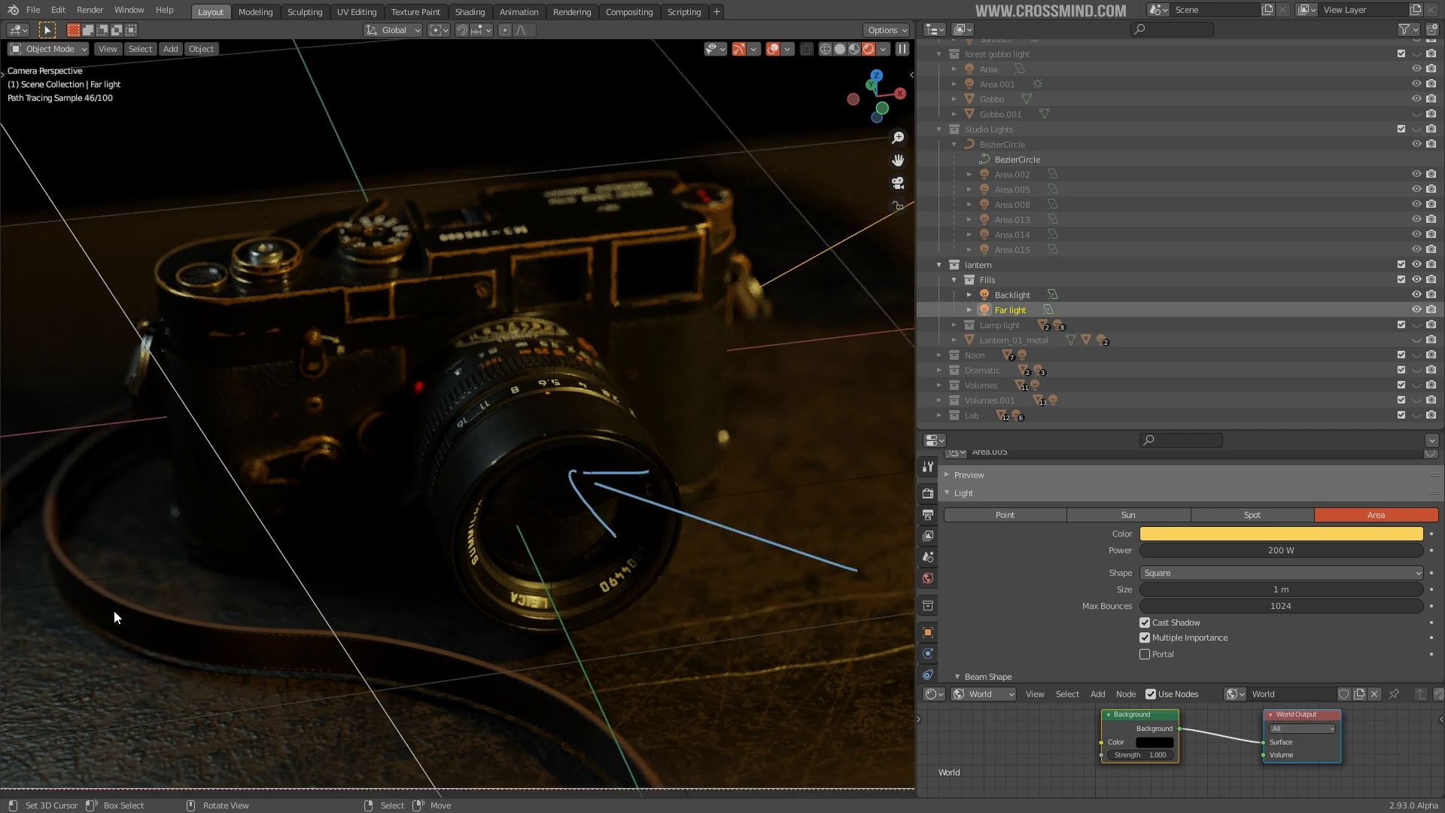
{"action": "mouse_move", "coordinate": [24, 571]}
{"action": "left_mouse_down"}
{"action": "mouse_move", "coordinate": [90, 652]}
{"action": "mouse_move", "coordinate": [2, 567]}
{"action": "left_mouse_up"}
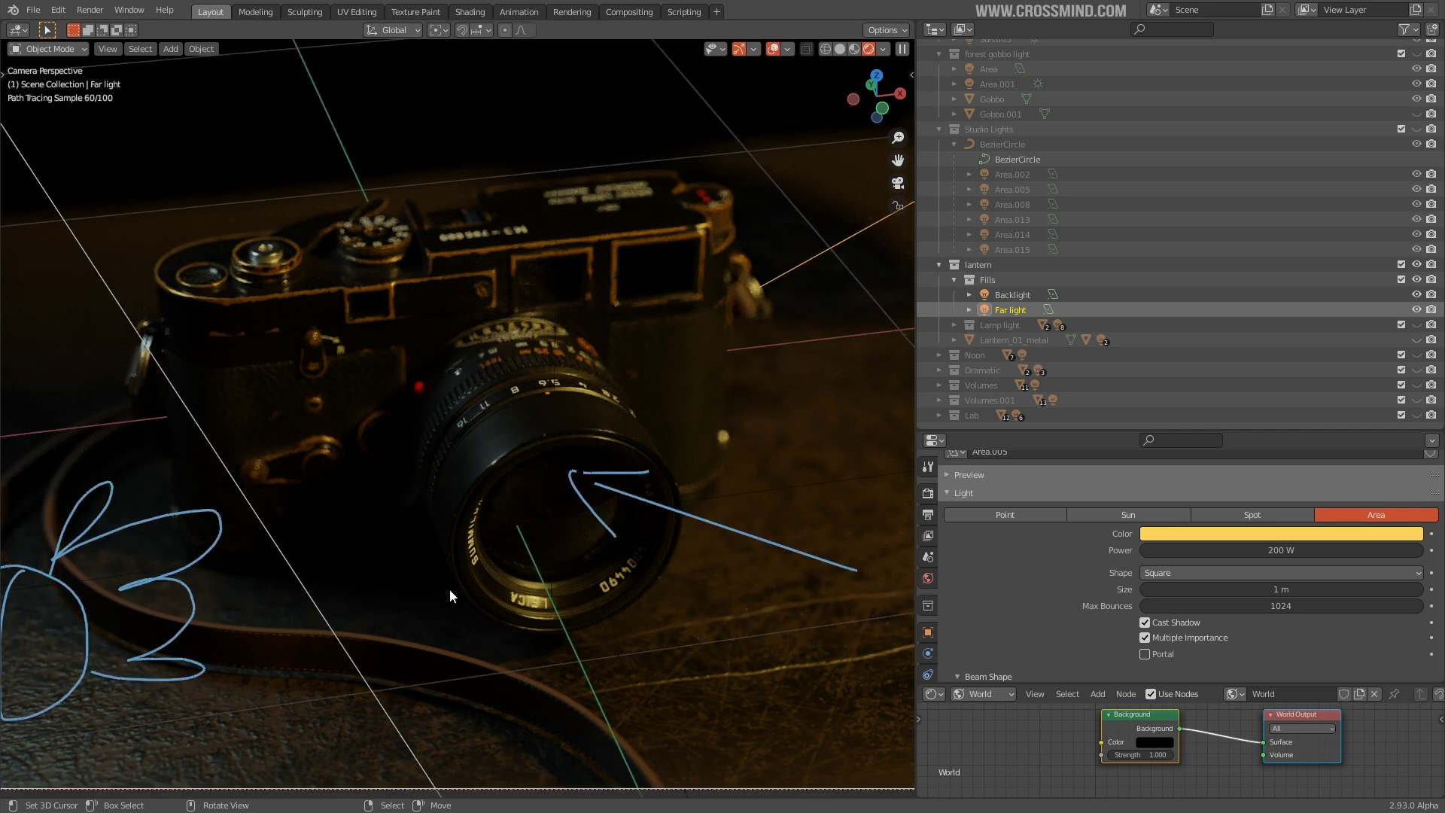
Undo the annotation strokes drawn over the camera view.
{"action": "key", "text": "ctrl+z"}
{"action": "key", "text": "ctrl+z"}
{"action": "key", "text": "ctrl+z"}
{"action": "key", "text": "ctrl+z"}
{"action": "key", "text": "ctrl+z"}
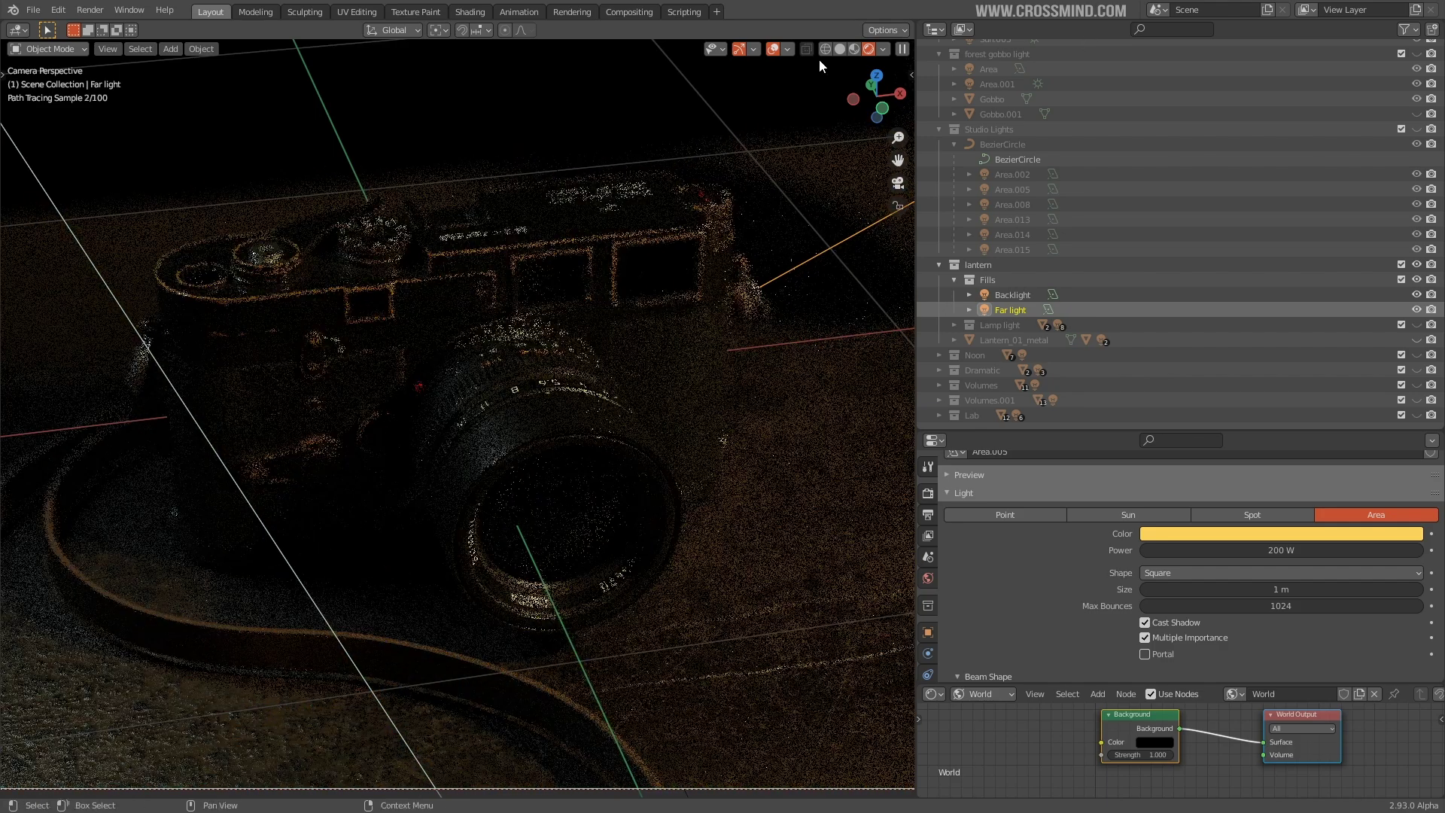
Hide the viewport overlays and show the Lamp light collection in the lantern setup.
{"action": "left_click", "coordinate": [772, 49]}
{"action": "left_click", "coordinate": [1078, 329]}
{"action": "key", "text": "a"}
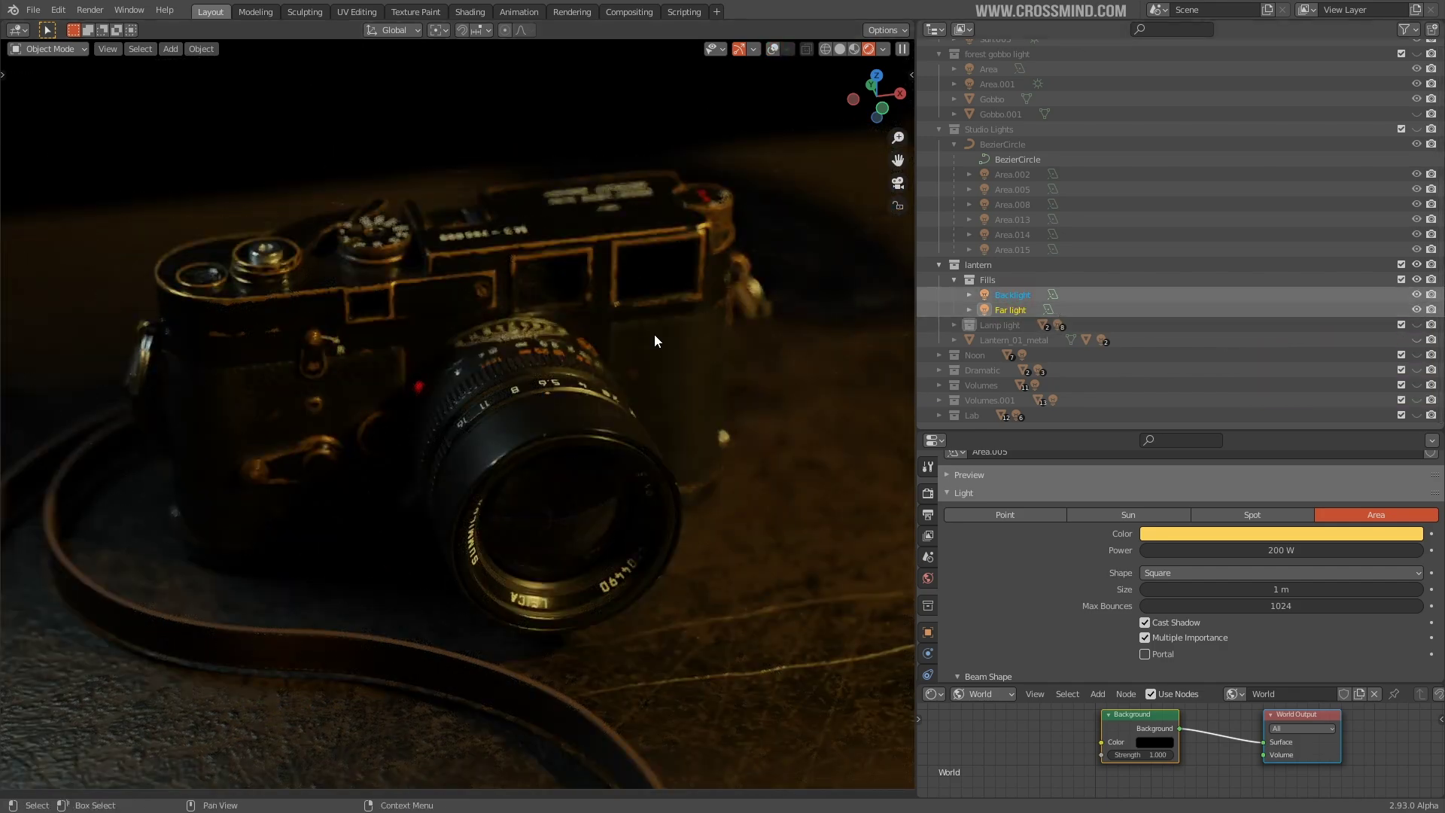
{"action": "key", "text": "r"}
{"action": "key", "text": "z"}
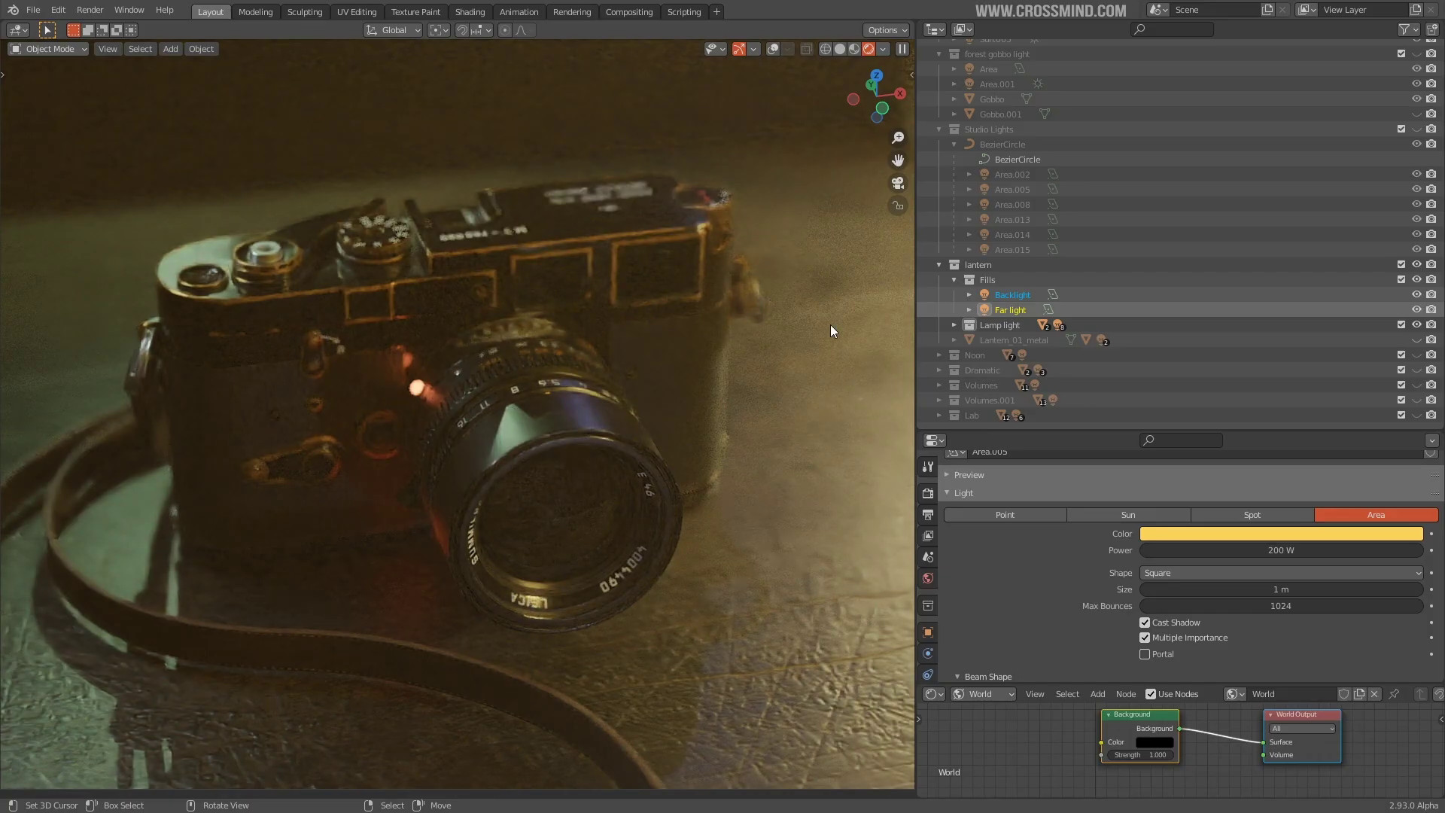
Show and expand the Lantern_01_metal object, and examine the lantern-lit scene in a maximized viewport.
{"action": "middle_click_drag", "start_coordinate": [780, 381], "coordinate": [503, 390], "text": "shift"}
{"action": "scroll", "coordinate": [503, 390], "scroll_direction": "down", "scroll_amount": 2}
{"action": "left_click", "coordinate": [1417, 339]}
{"action": "left_click", "coordinate": [955, 339]}
{"action": "middle_click_drag", "start_coordinate": [507, 454], "coordinate": [639, 441], "text": "shift"}
{"action": "scroll", "coordinate": [557, 412], "scroll_direction": "up", "scroll_amount": 1}
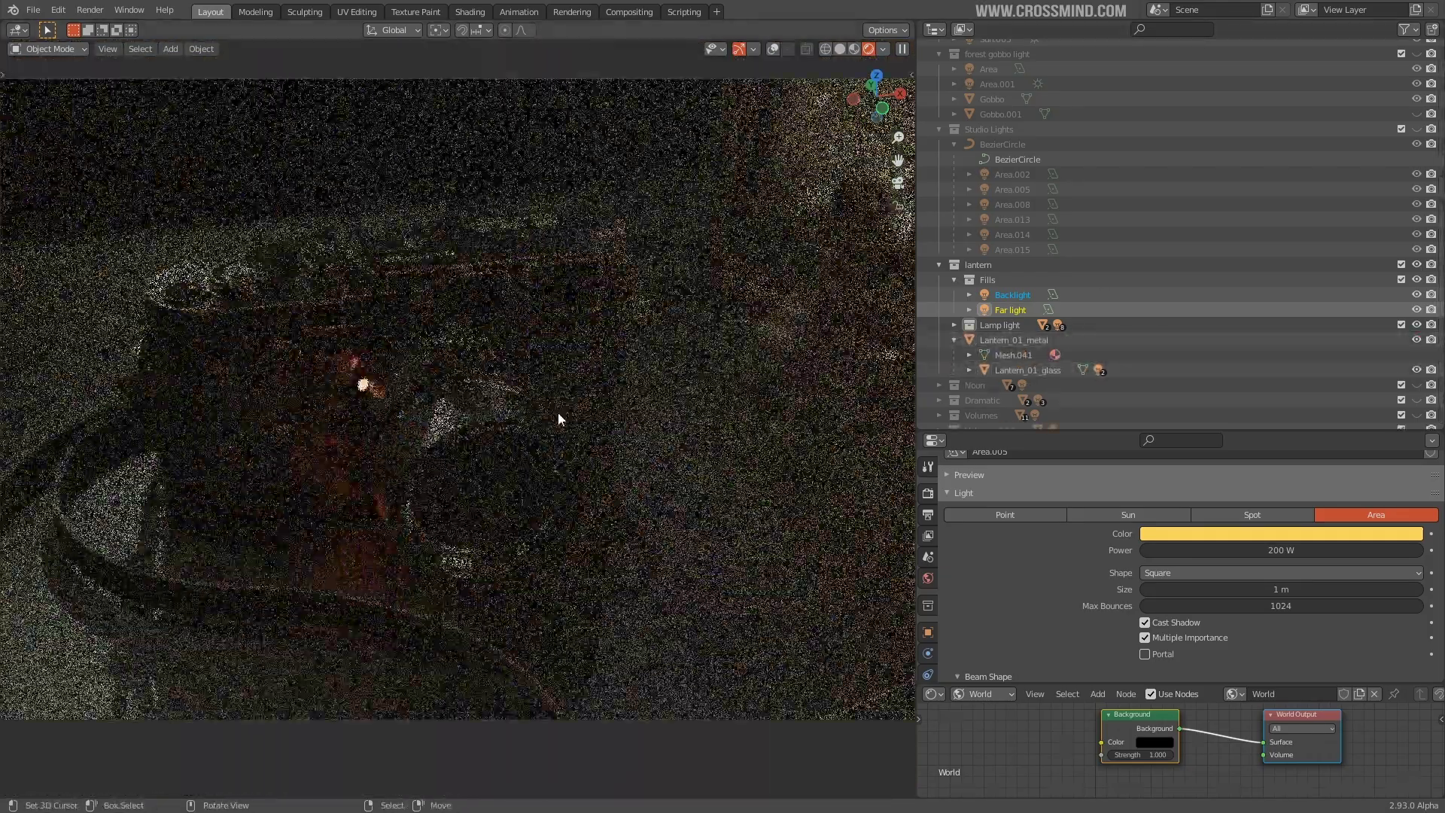
{"action": "key", "text": "ctrl+space"}
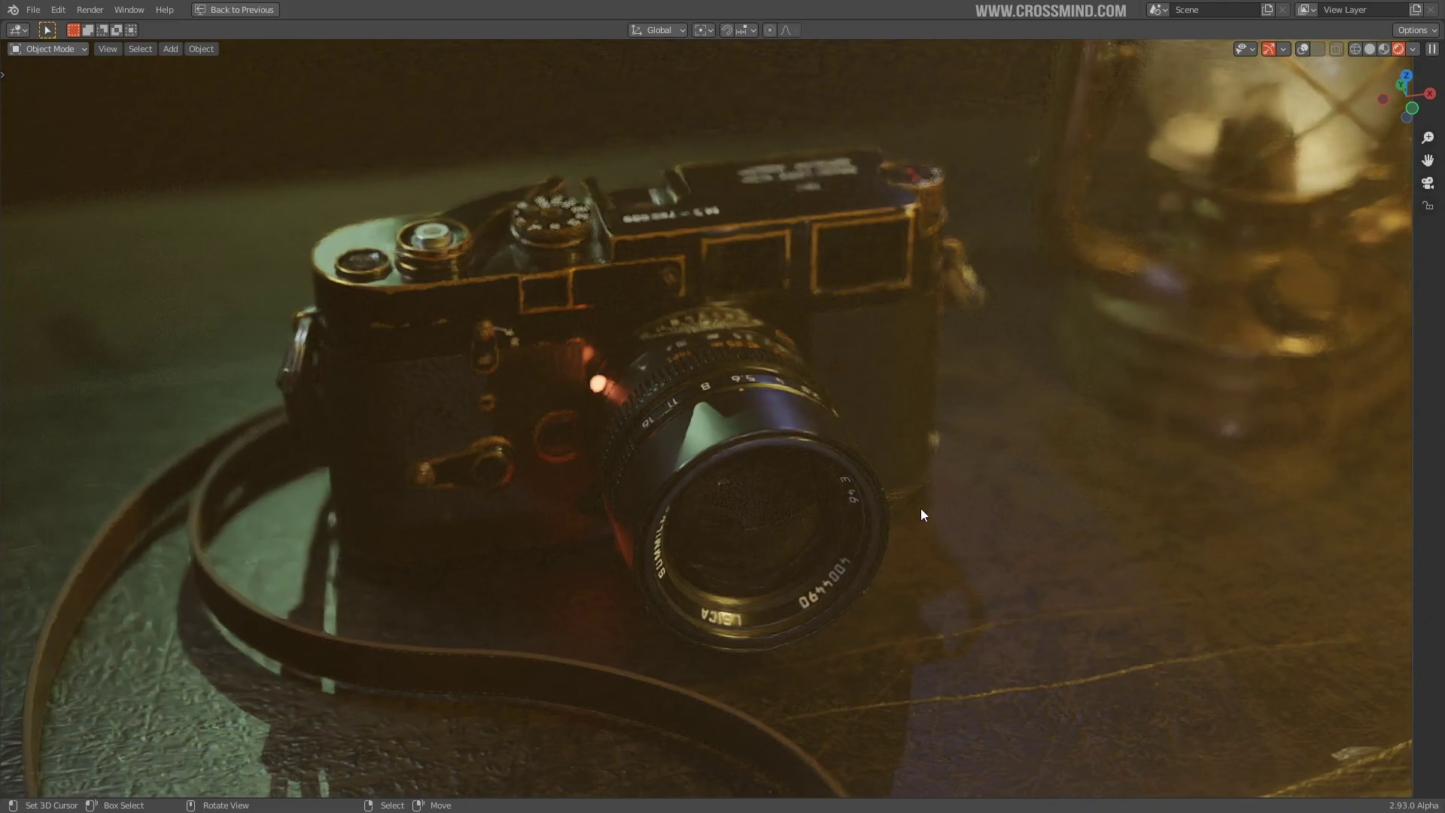
{"action": "key", "text": "ctrl+space"}
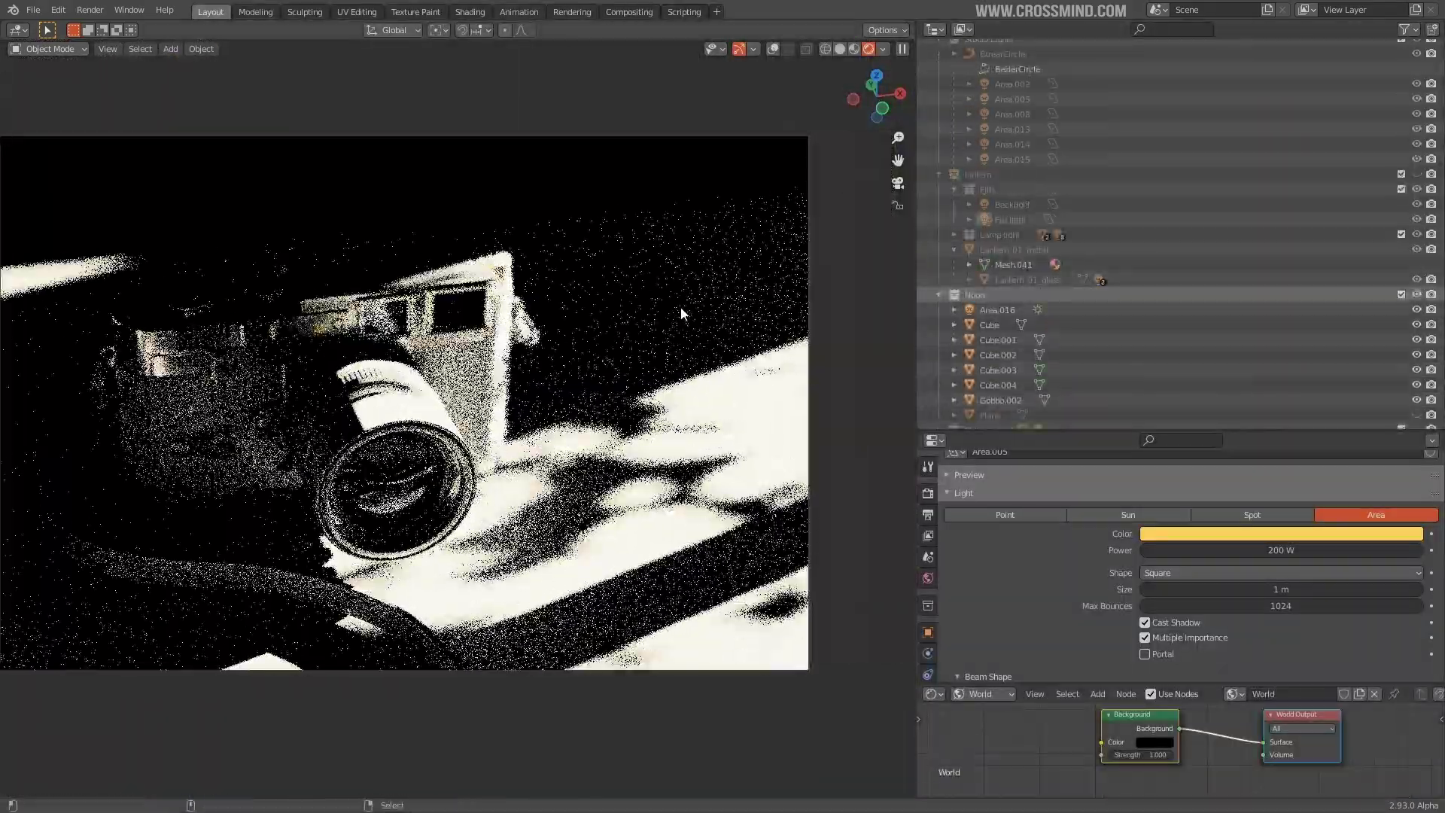
Clear the viewport render region and examine how the Noon setup's window bars cast shadows around the camera.
{"action": "key", "text": "ctrl+alt+b"}
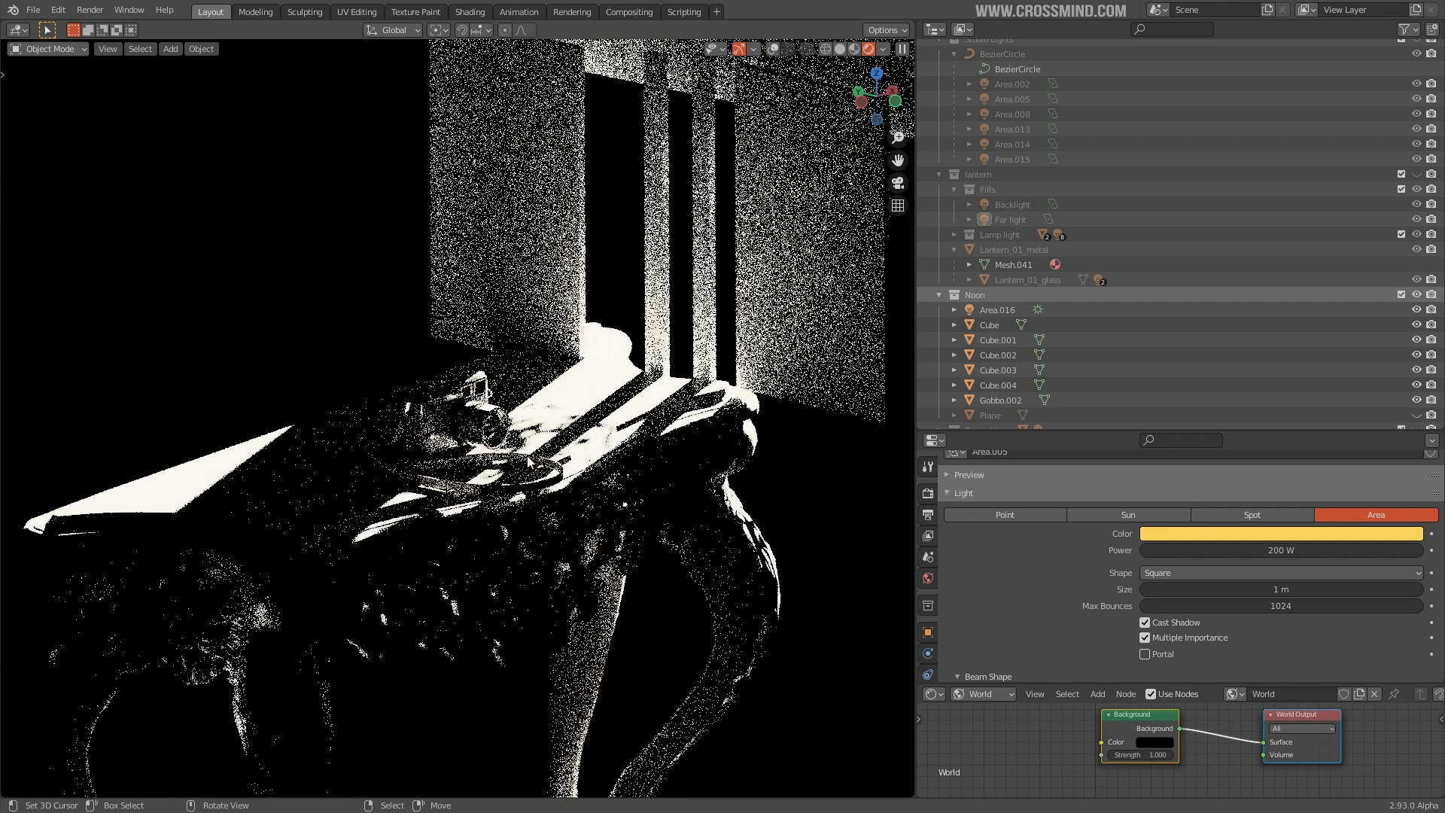
{"action": "scroll", "coordinate": [799, 191], "scroll_direction": "up", "scroll_amount": 2}
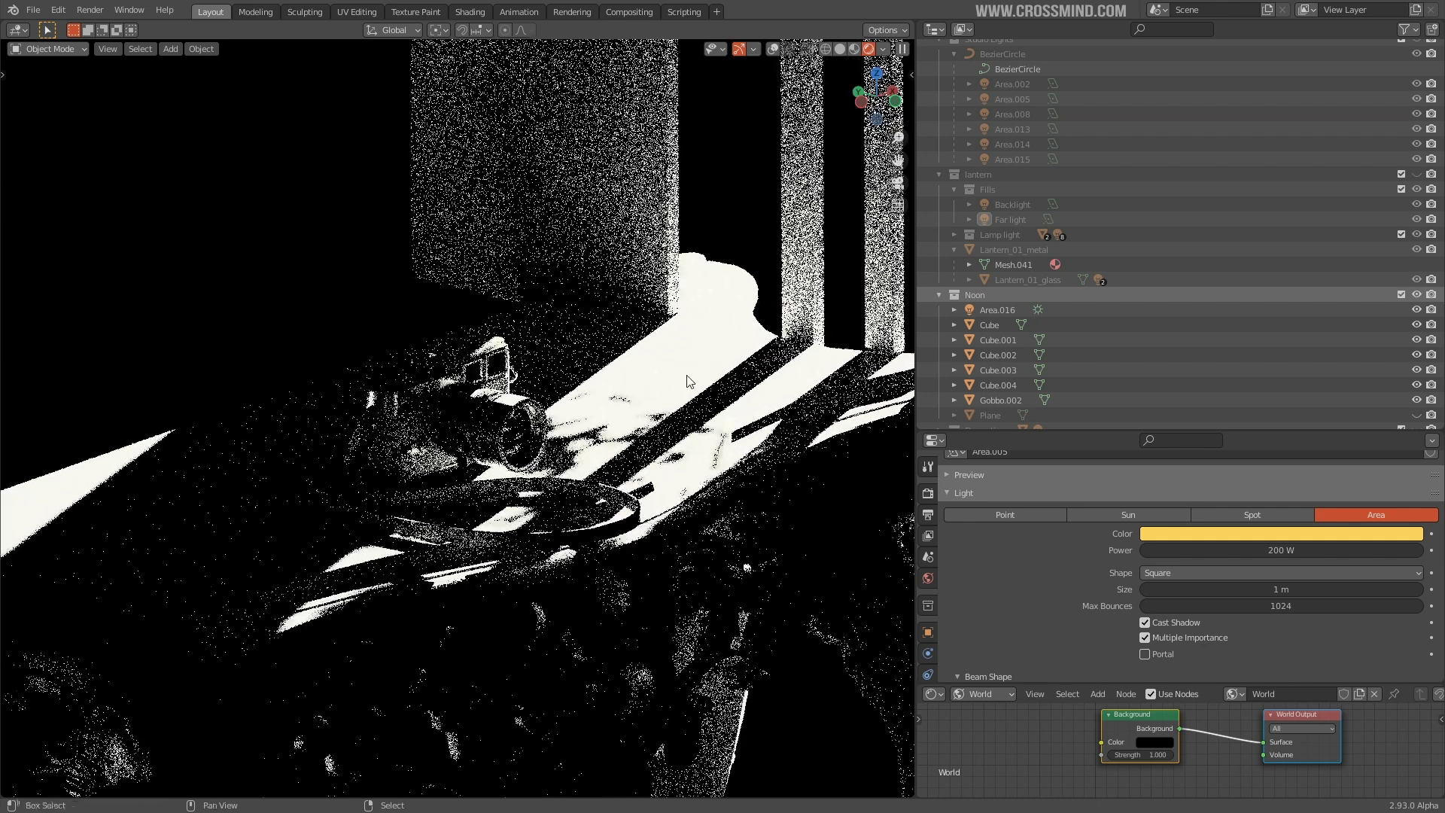
{"action": "middle_click_drag", "start_coordinate": [741, 438], "coordinate": [688, 450]}
{"action": "key", "text": "KP_0"}
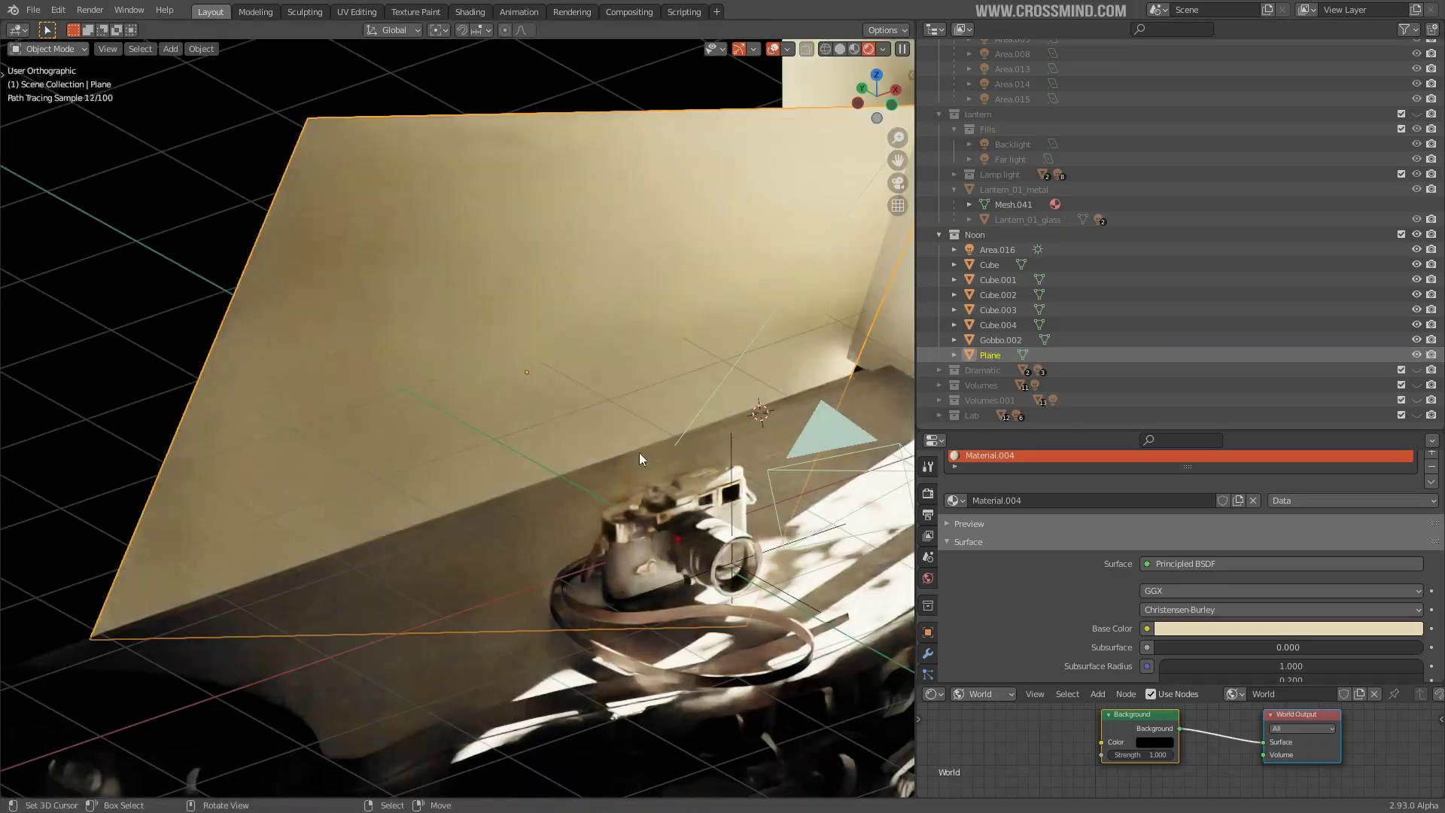
Hide the Noon collection's Plane to compare the lighting without it through the scene camera.
{"action": "left_click", "coordinate": [1417, 355]}
{"action": "left_click", "coordinate": [1417, 355]}
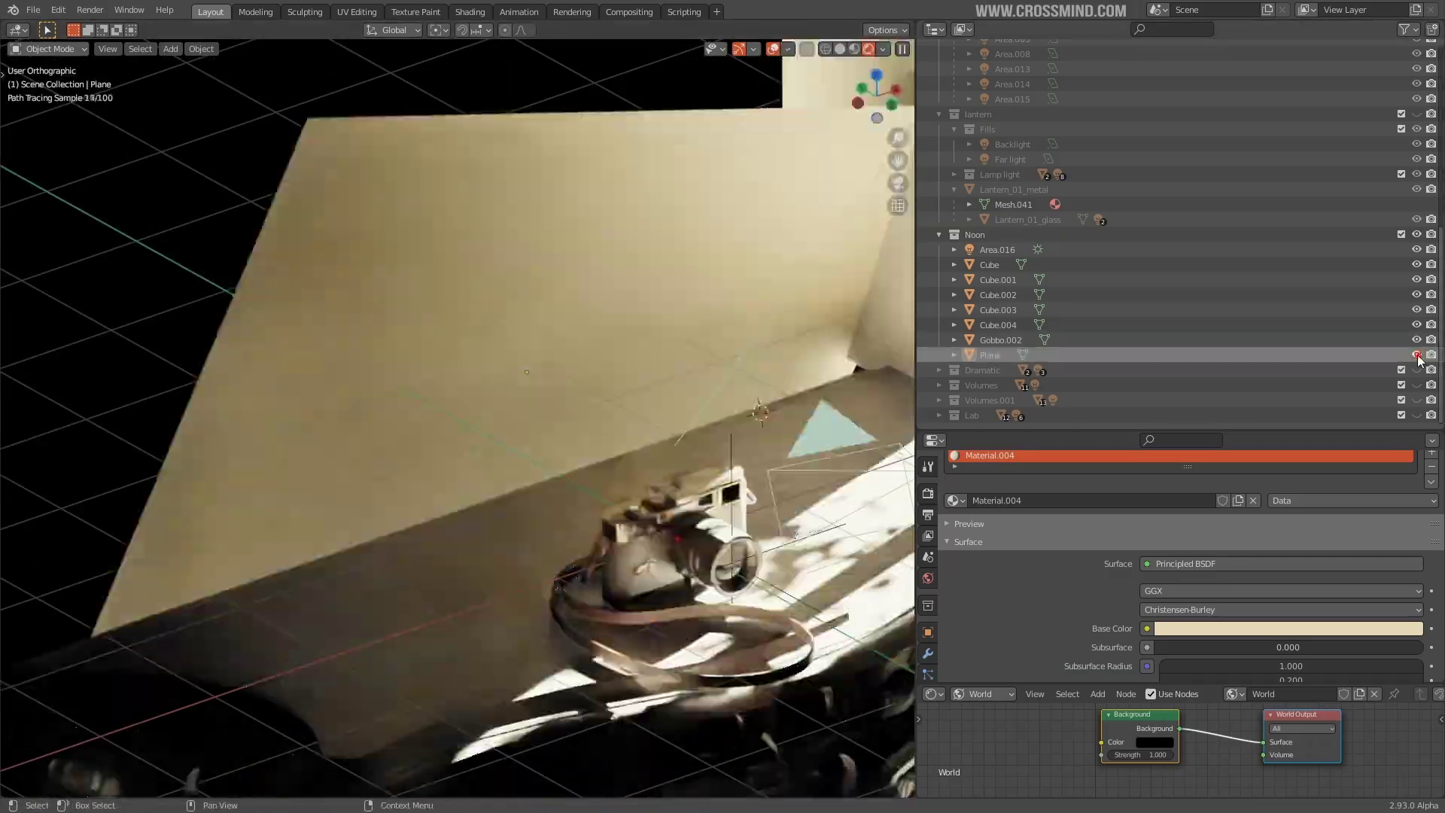
{"action": "left_click", "coordinate": [1417, 354]}
{"action": "key", "text": "KP_0"}
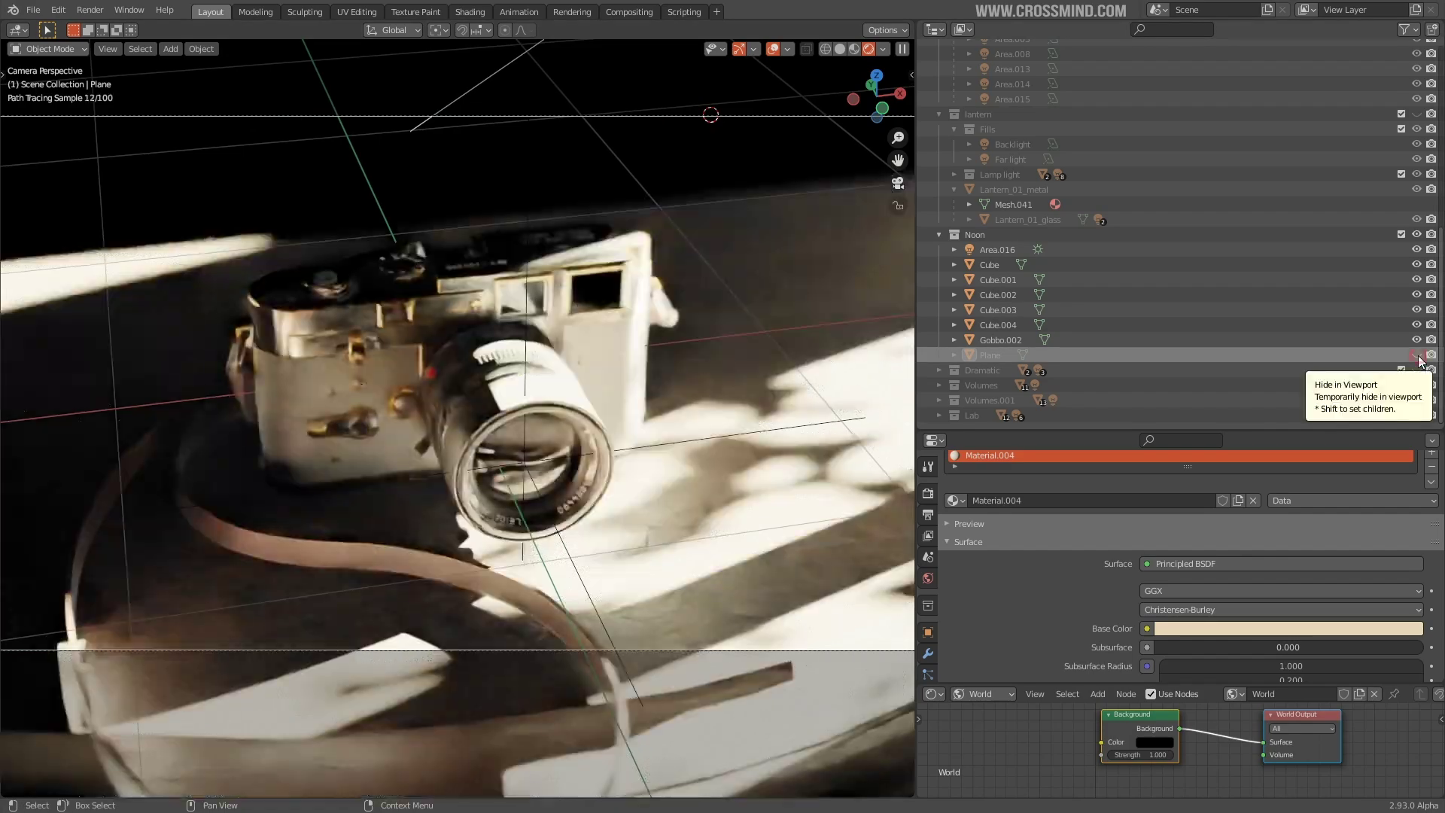
Show the Noon collection's Plane again and hide the viewport overlays for a closer look at the camera.
{"action": "left_click", "coordinate": [1416, 355]}
{"action": "key", "text": "shift+alt+z"}
{"action": "scroll", "coordinate": [772, 408], "scroll_direction": "up", "scroll_amount": 1}
{"action": "middle_click_drag", "start_coordinate": [772, 408], "coordinate": [731, 471], "text": "shift"}
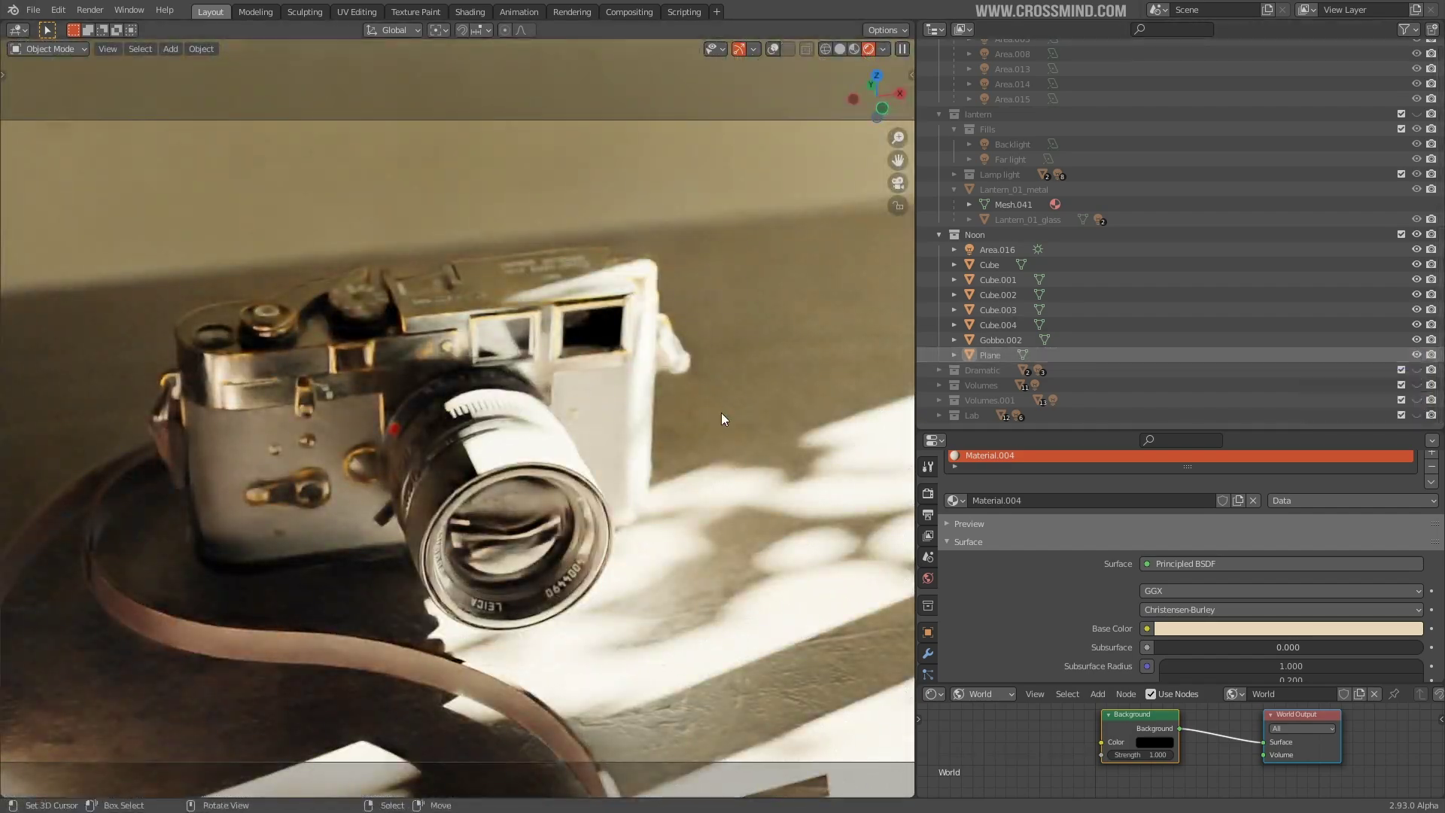
{"action": "scroll", "coordinate": [721, 420], "scroll_direction": "up", "scroll_amount": 3}
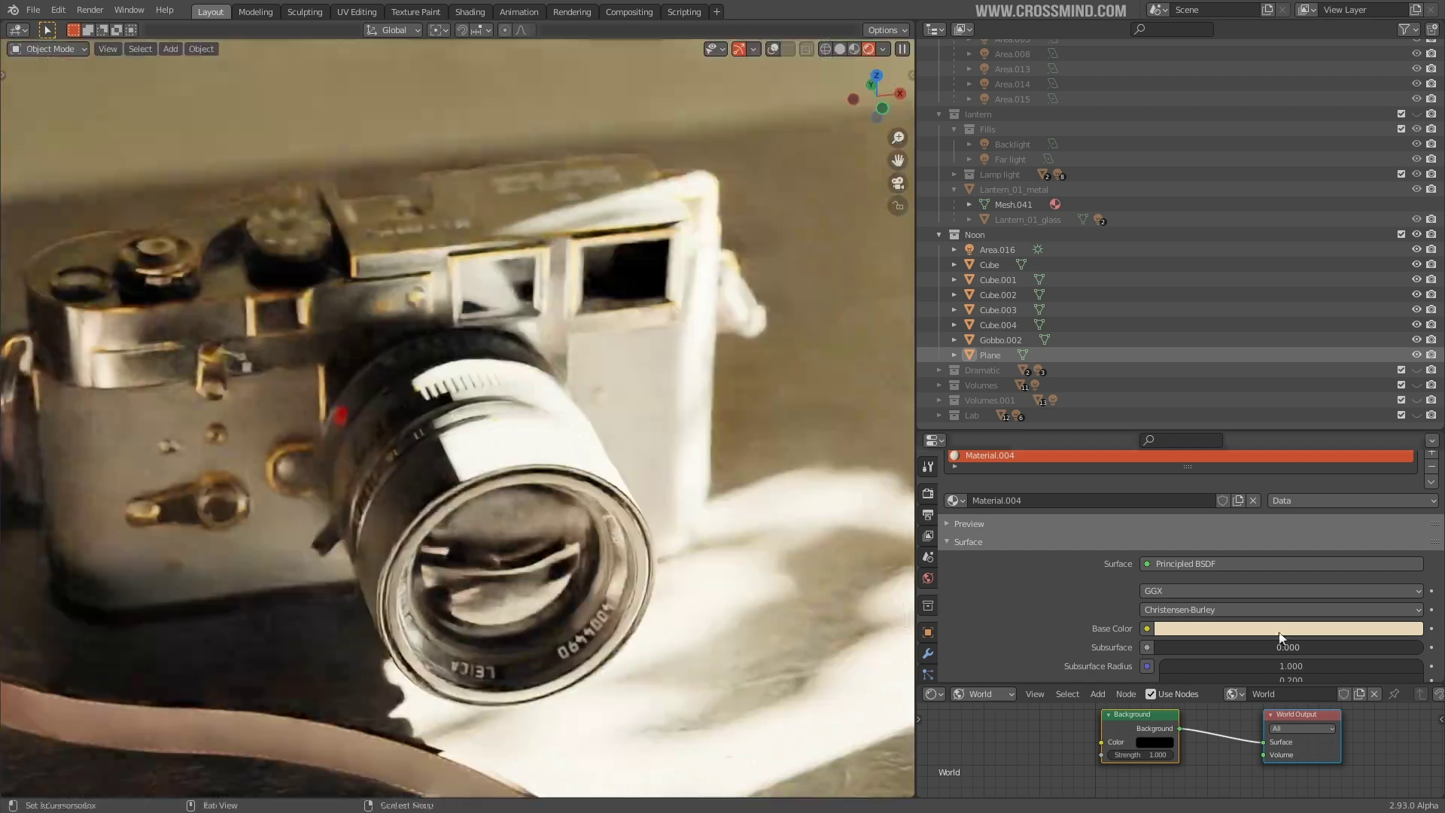
Inspect the Base Color of the Plane's Material.004 in the color picker.
{"action": "left_click", "coordinate": [1288, 628]}
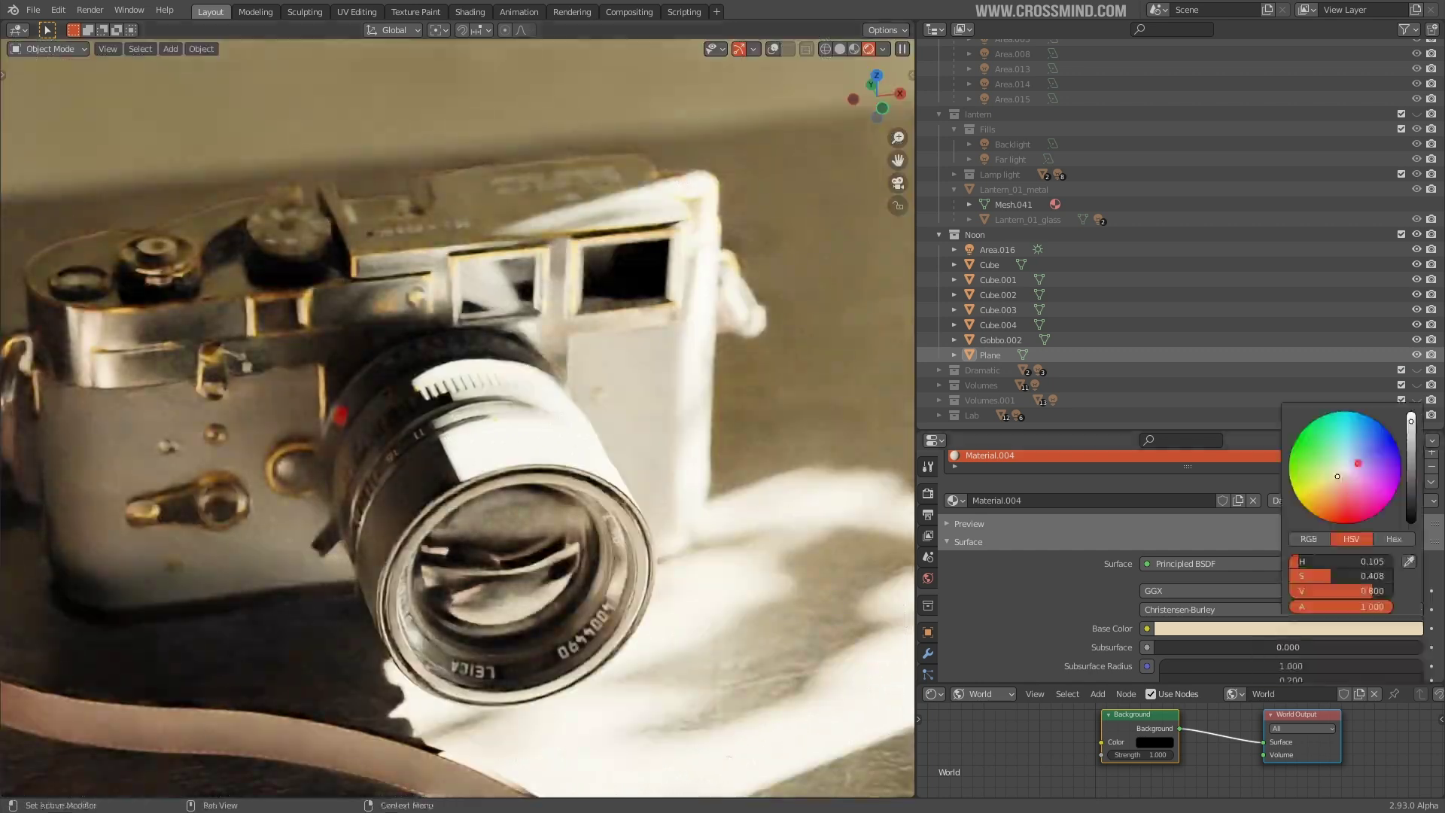
{"action": "left_click", "coordinate": [1370, 444]}
{"action": "left_click", "coordinate": [1339, 512]}
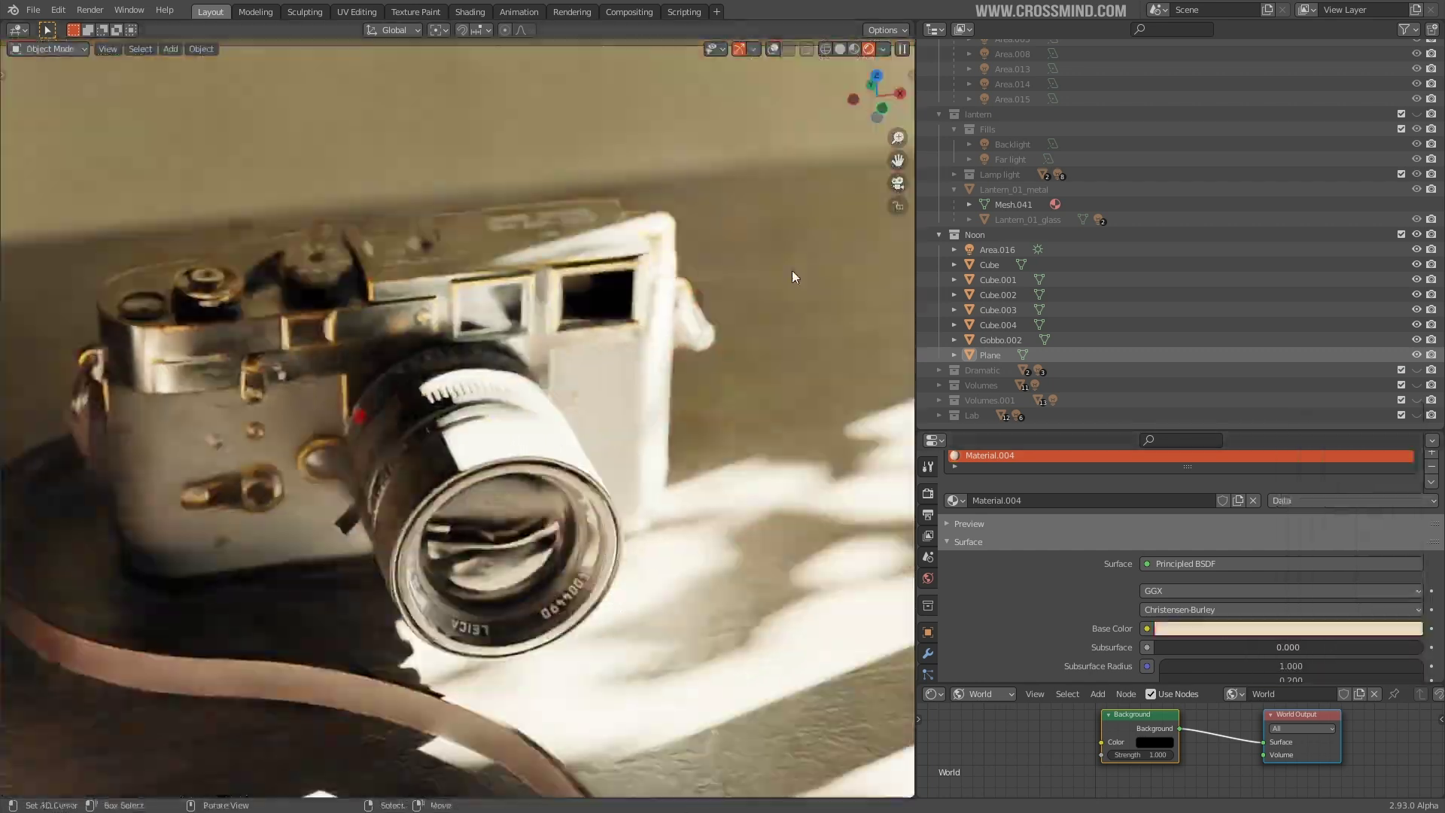
Replace the visible Noon collection with the Dramatic collection and expand it in the object list.
{"action": "left_click", "coordinate": [1416, 234]}
{"action": "left_click", "coordinate": [1416, 370]}
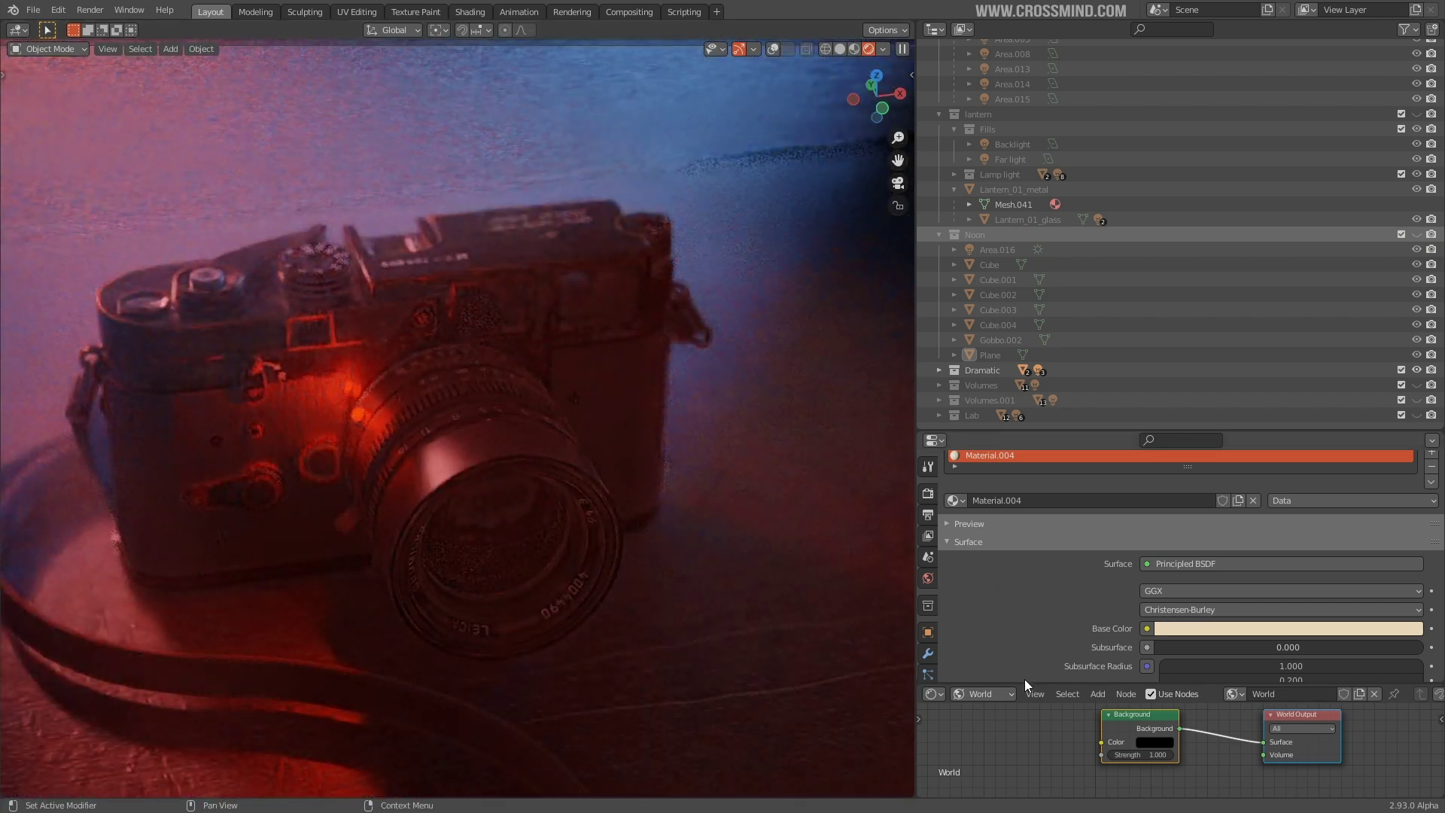
{"action": "left_click_drag", "start_coordinate": [1024, 685], "coordinate": [984, 650]}
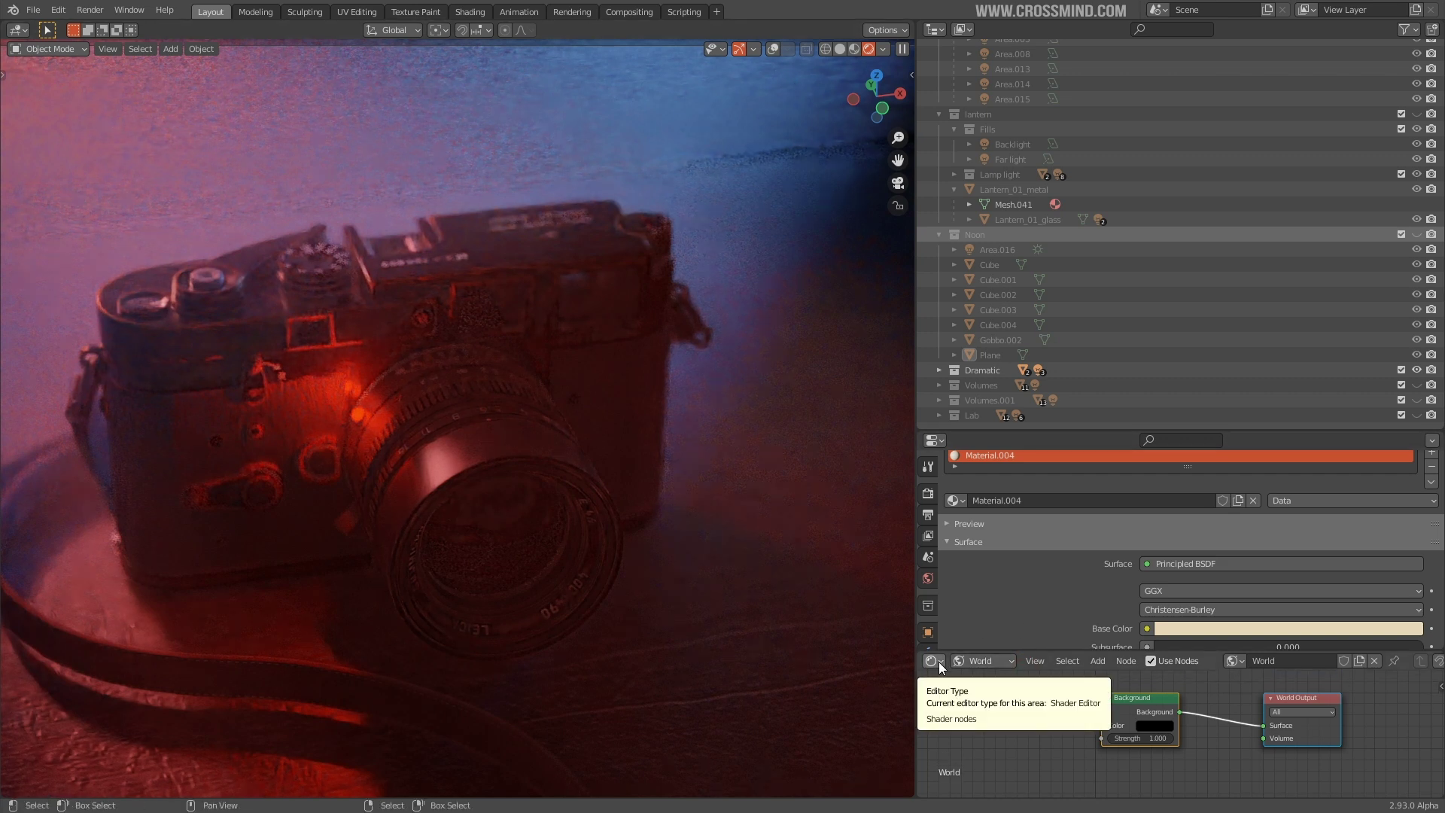
{"action": "left_click", "coordinate": [939, 371]}
{"action": "scroll", "coordinate": [1023, 390], "scroll_direction": "down", "scroll_amount": 2}
Inspect the settings of the Dramatic collection's Point.001 and Point lights and its fog.001 volume material.
{"action": "left_click", "coordinate": [998, 354]}
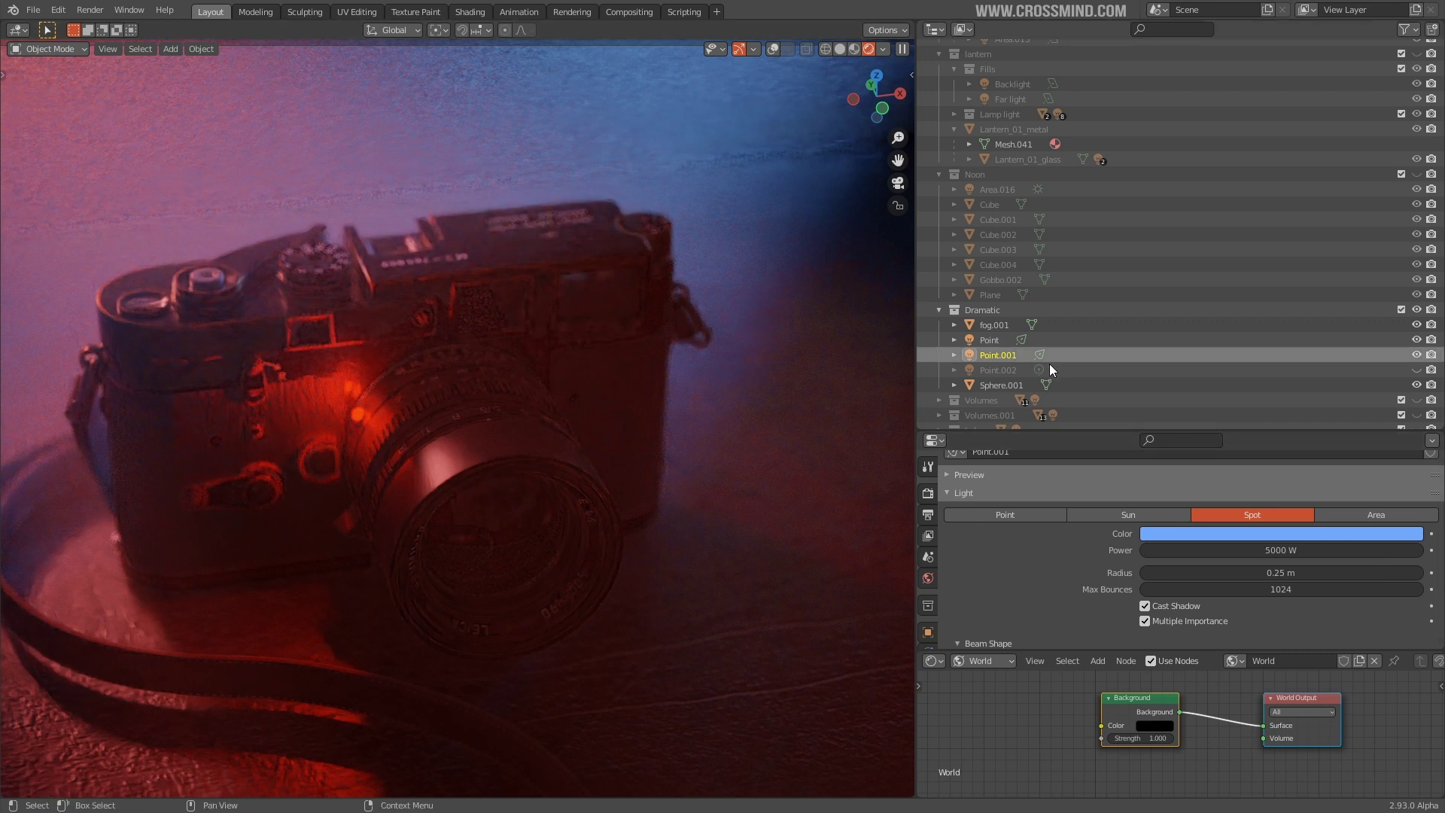
{"action": "left_click", "coordinate": [989, 340]}
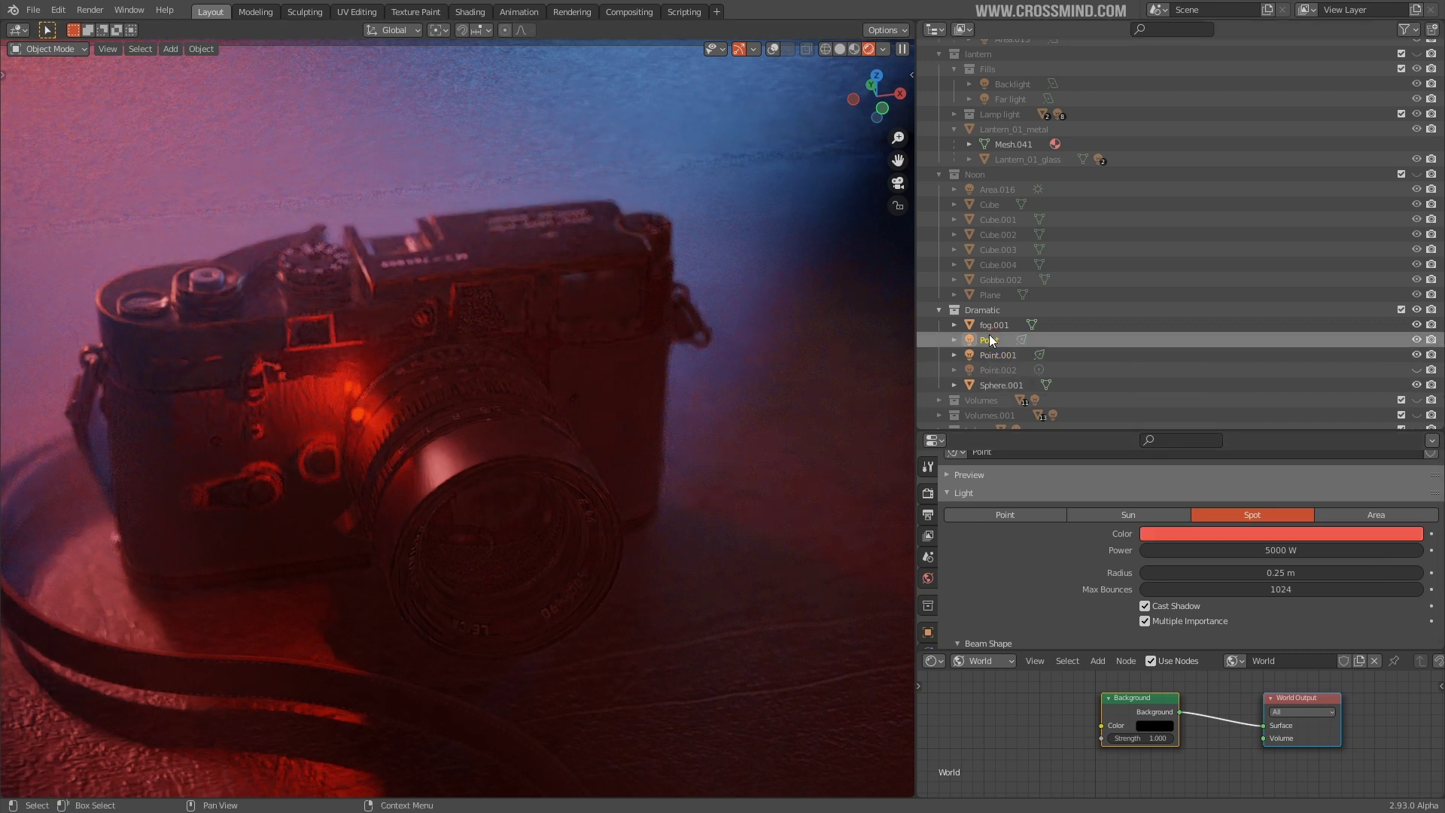
{"action": "left_click", "coordinate": [994, 325]}
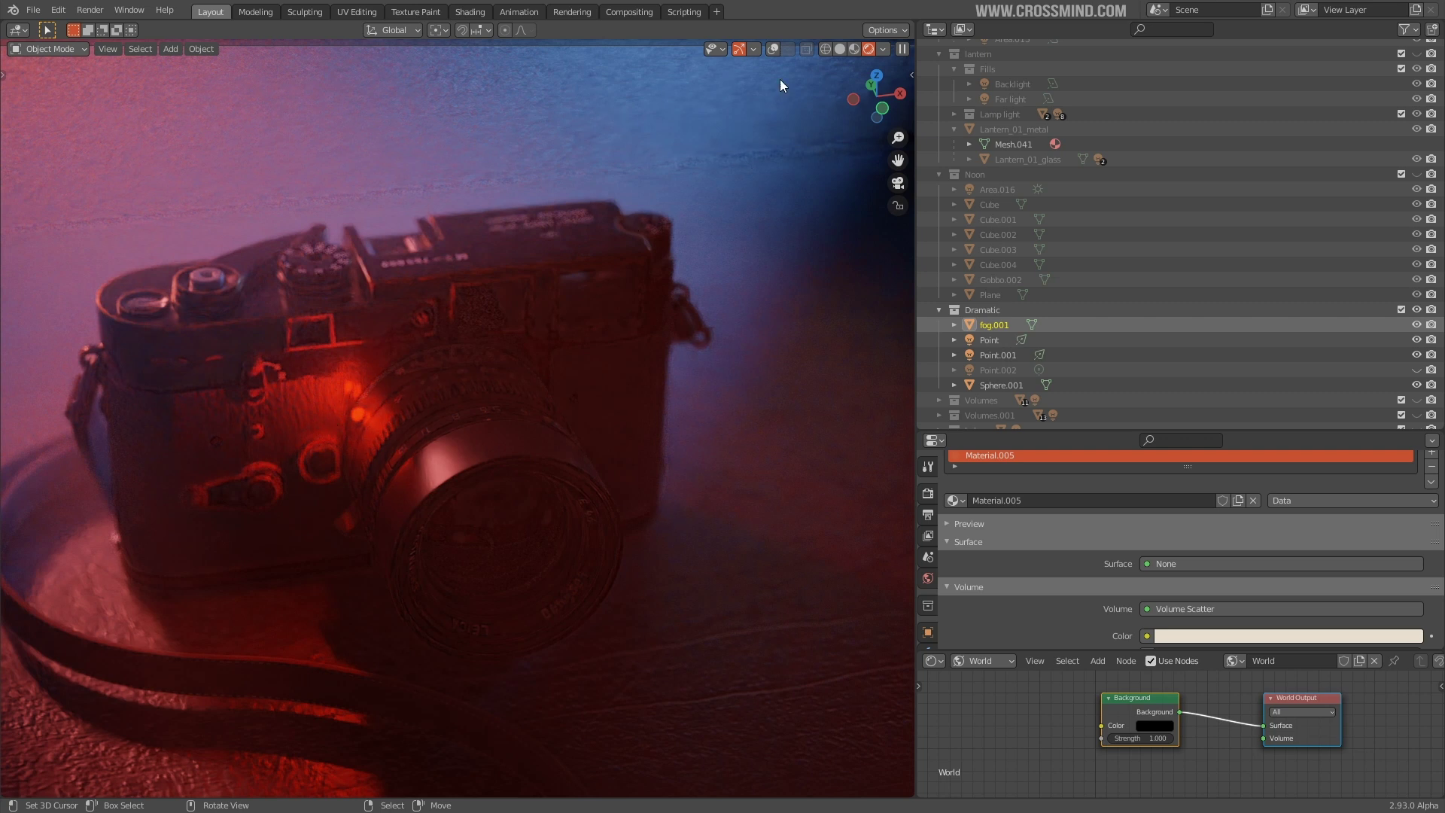
Switch from the Dramatic to the Lab collection and turn the shader editor into a second 3D Viewport.
{"action": "scroll", "coordinate": [1238, 309], "scroll_direction": "down", "scroll_amount": 1}
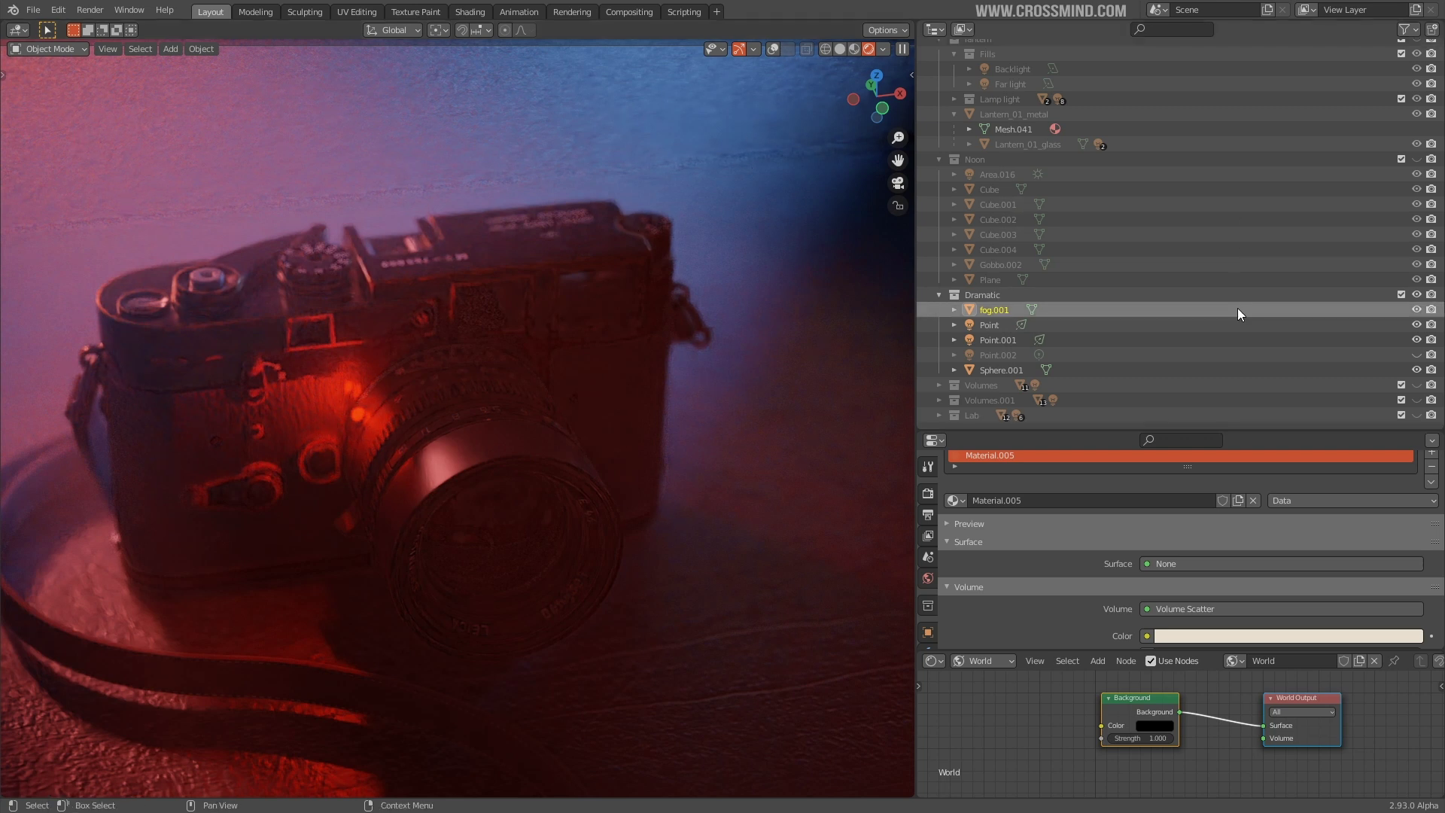
{"action": "left_click", "coordinate": [1417, 294]}
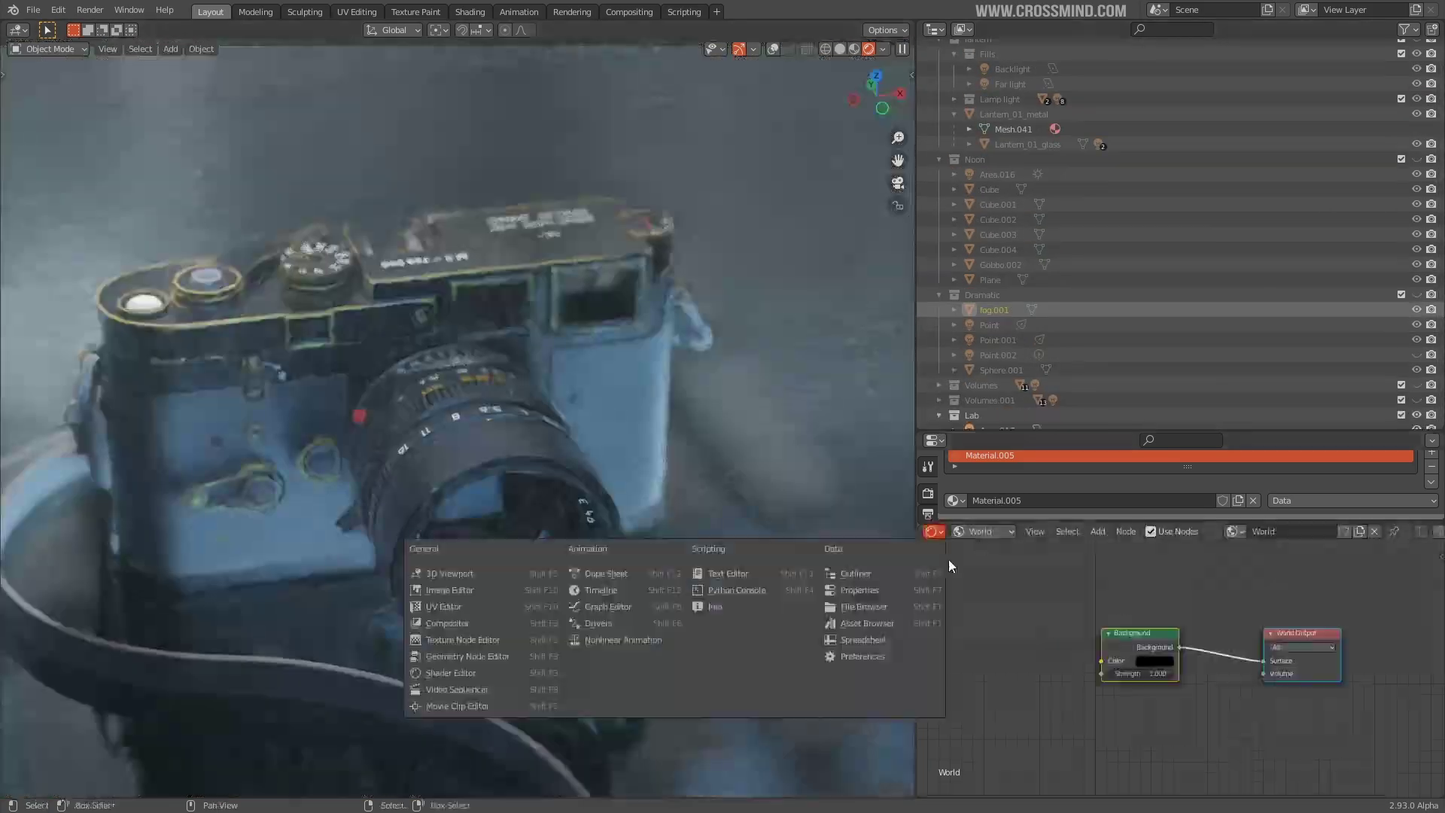
{"action": "left_click", "coordinate": [433, 544]}
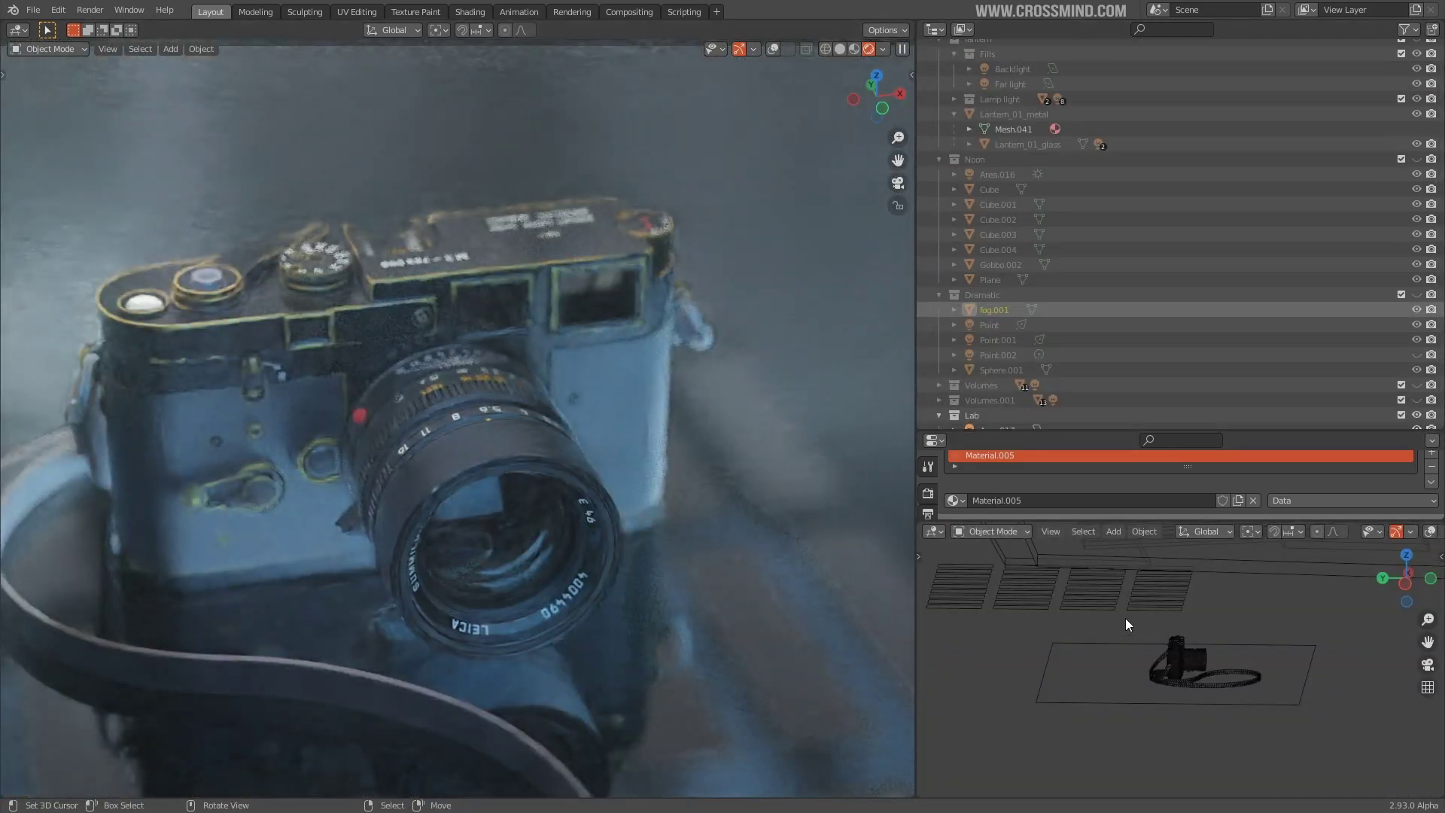
{"action": "scroll", "coordinate": [1126, 617], "scroll_direction": "down", "scroll_amount": 3}
{"action": "middle_click_drag", "start_coordinate": [1187, 630], "coordinate": [1090, 636]}
{"action": "scroll", "coordinate": [1168, 677], "scroll_direction": "up", "scroll_amount": 3}
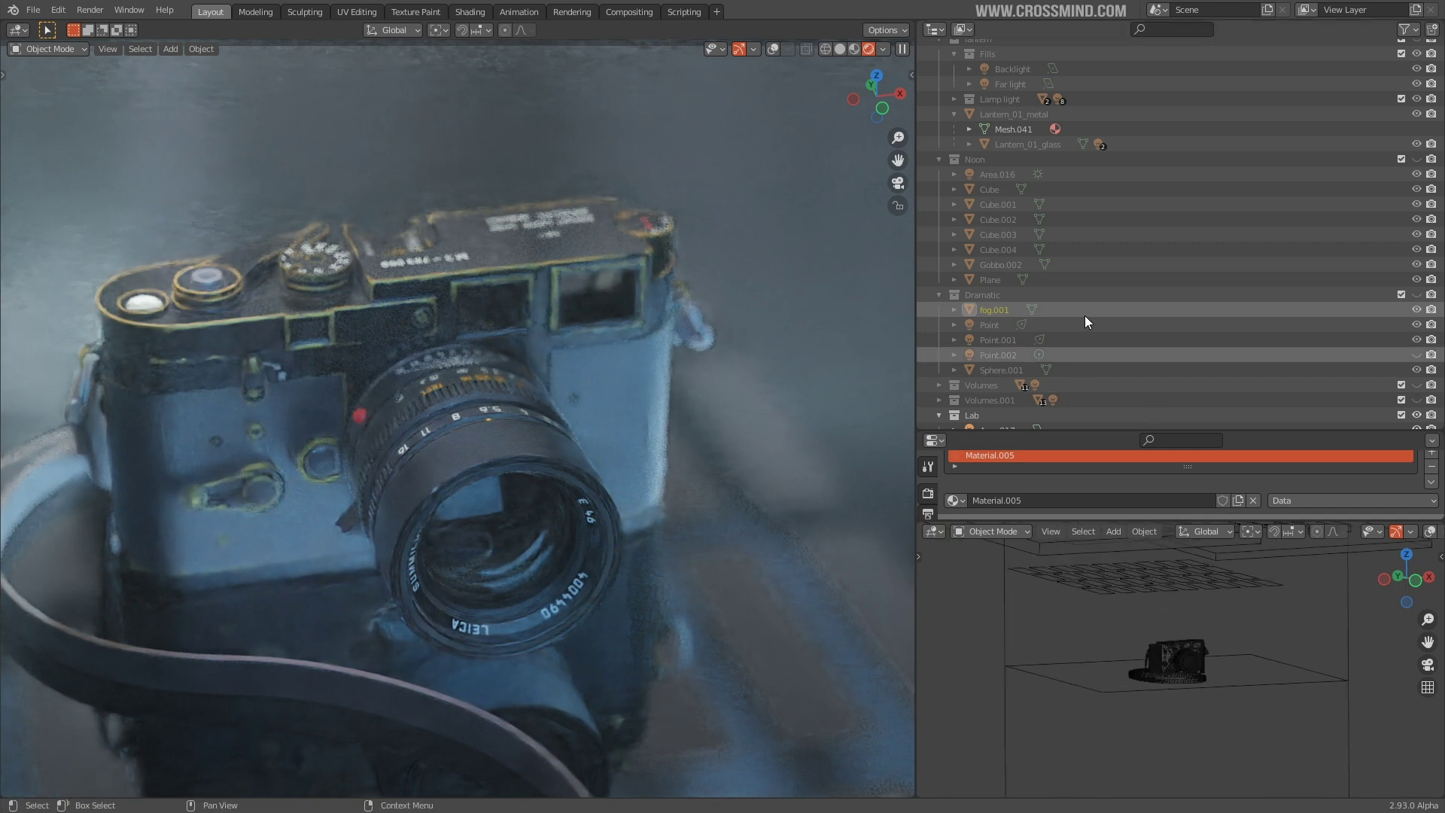
Show the overlays in the second viewport and examine how the Lab collection's lights surround the camera.
{"action": "scroll", "coordinate": [1091, 377], "scroll_direction": "down", "scroll_amount": 5}
{"action": "scroll", "coordinate": [1096, 385], "scroll_direction": "down", "scroll_amount": 4}
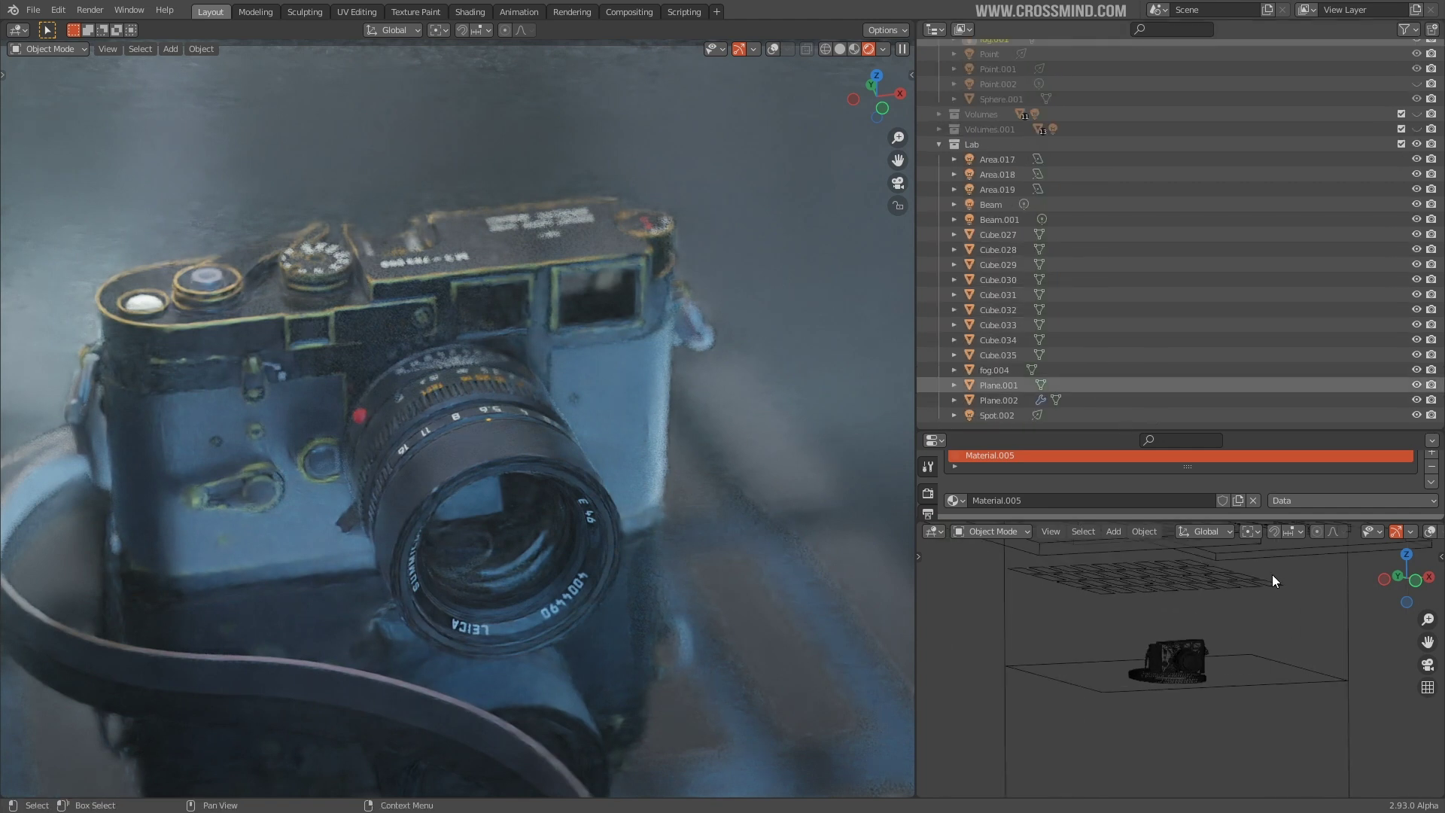
{"action": "left_click", "coordinate": [1321, 532]}
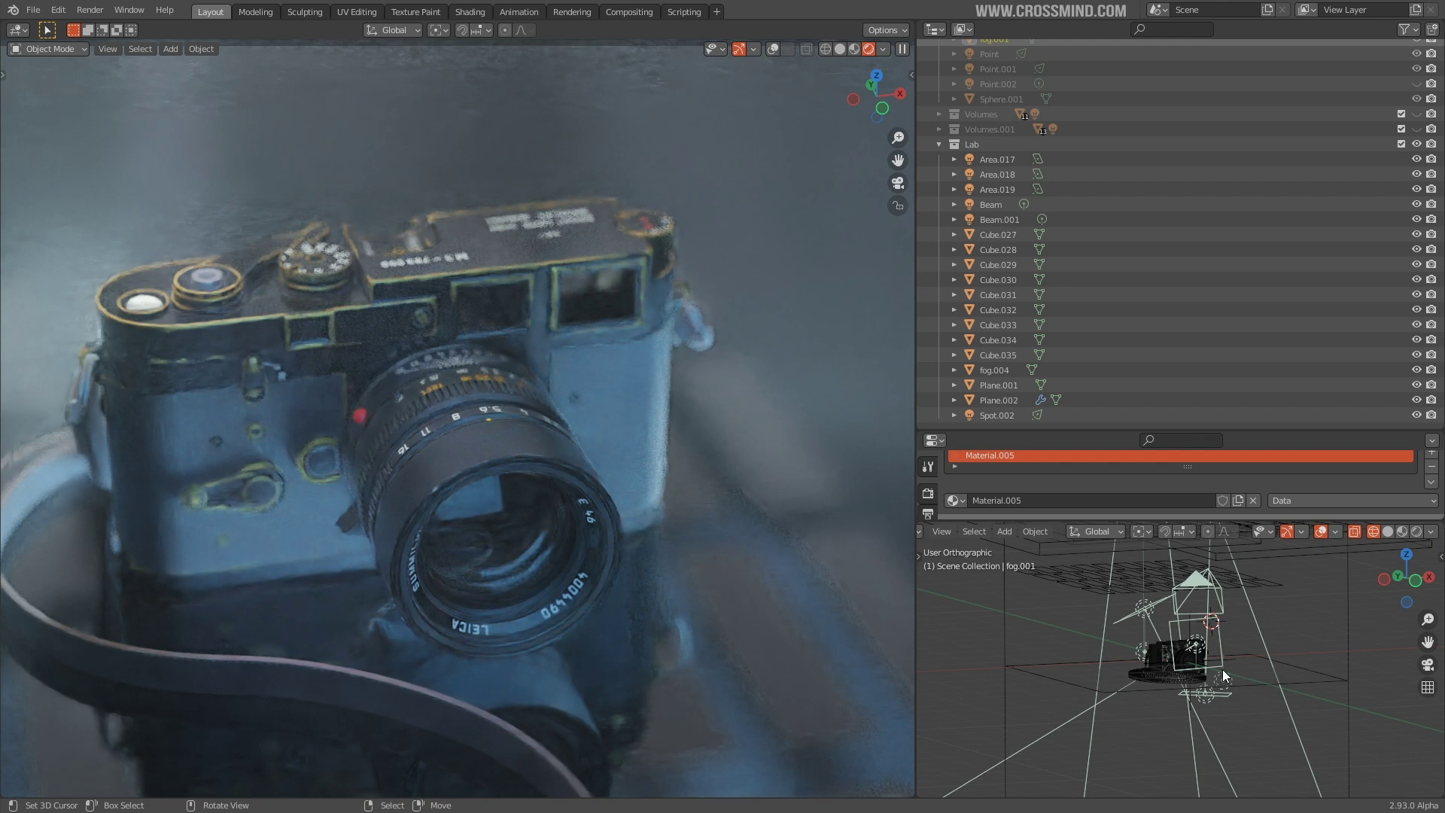
{"action": "middle_click_drag", "start_coordinate": [1221, 670], "coordinate": [1227, 726]}
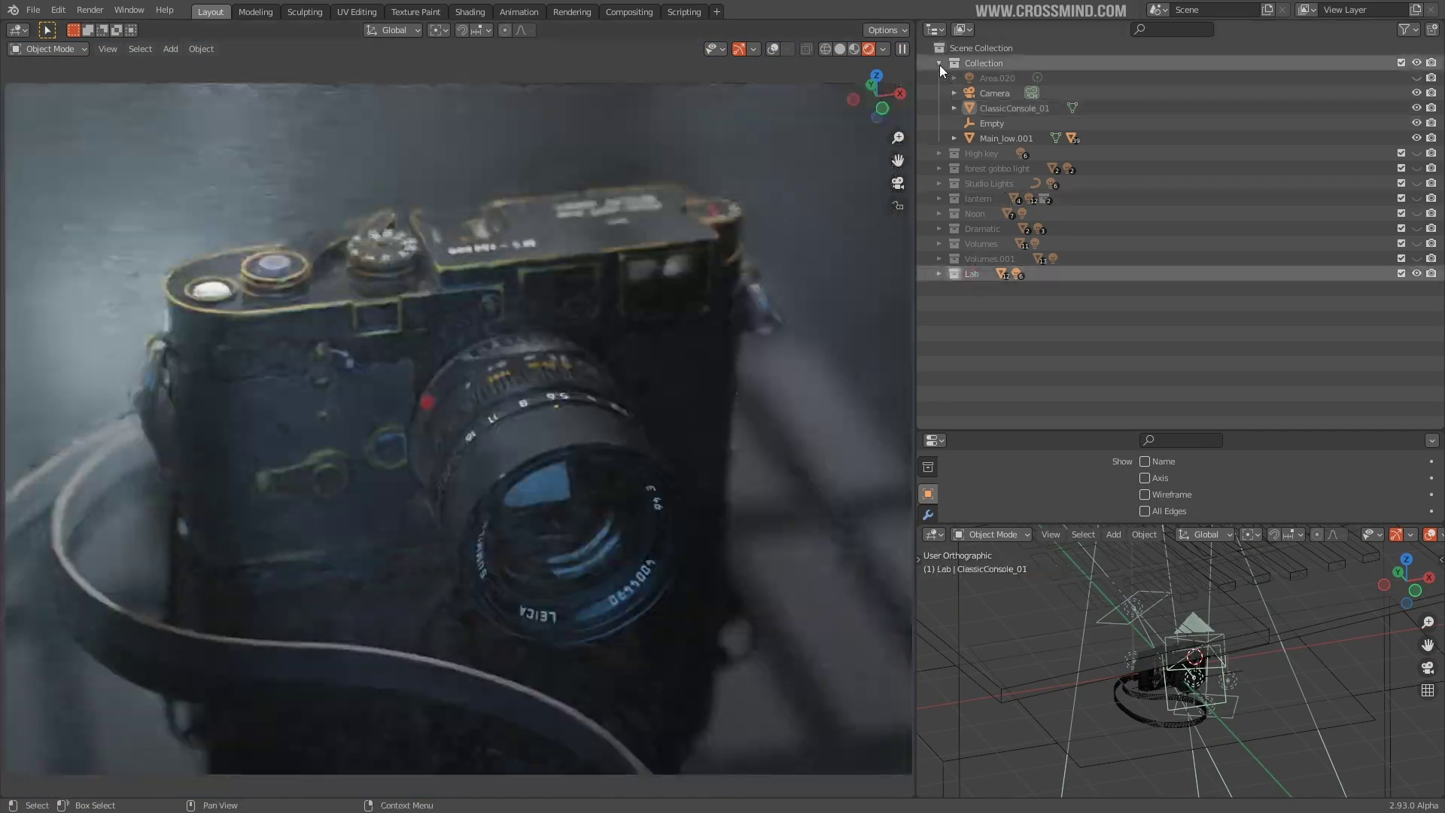
Collapse the main Collection in the object list and replace the visible Lab collection with the Dramatic collection.
{"action": "left_click", "coordinate": [939, 64]}
{"action": "middle_click_drag", "start_coordinate": [1175, 666], "coordinate": [1235, 681]}
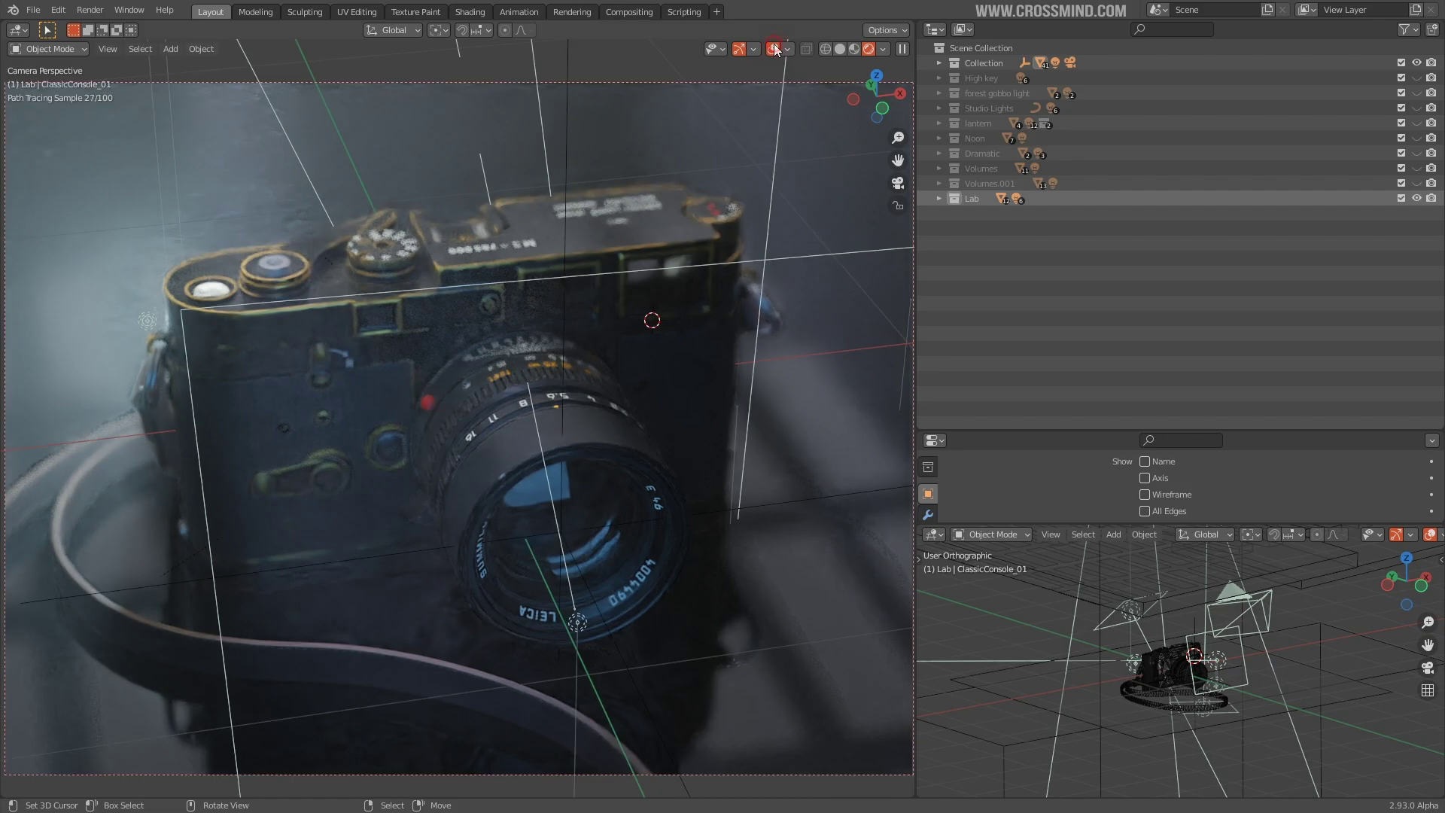
{"action": "left_click", "coordinate": [1417, 198]}
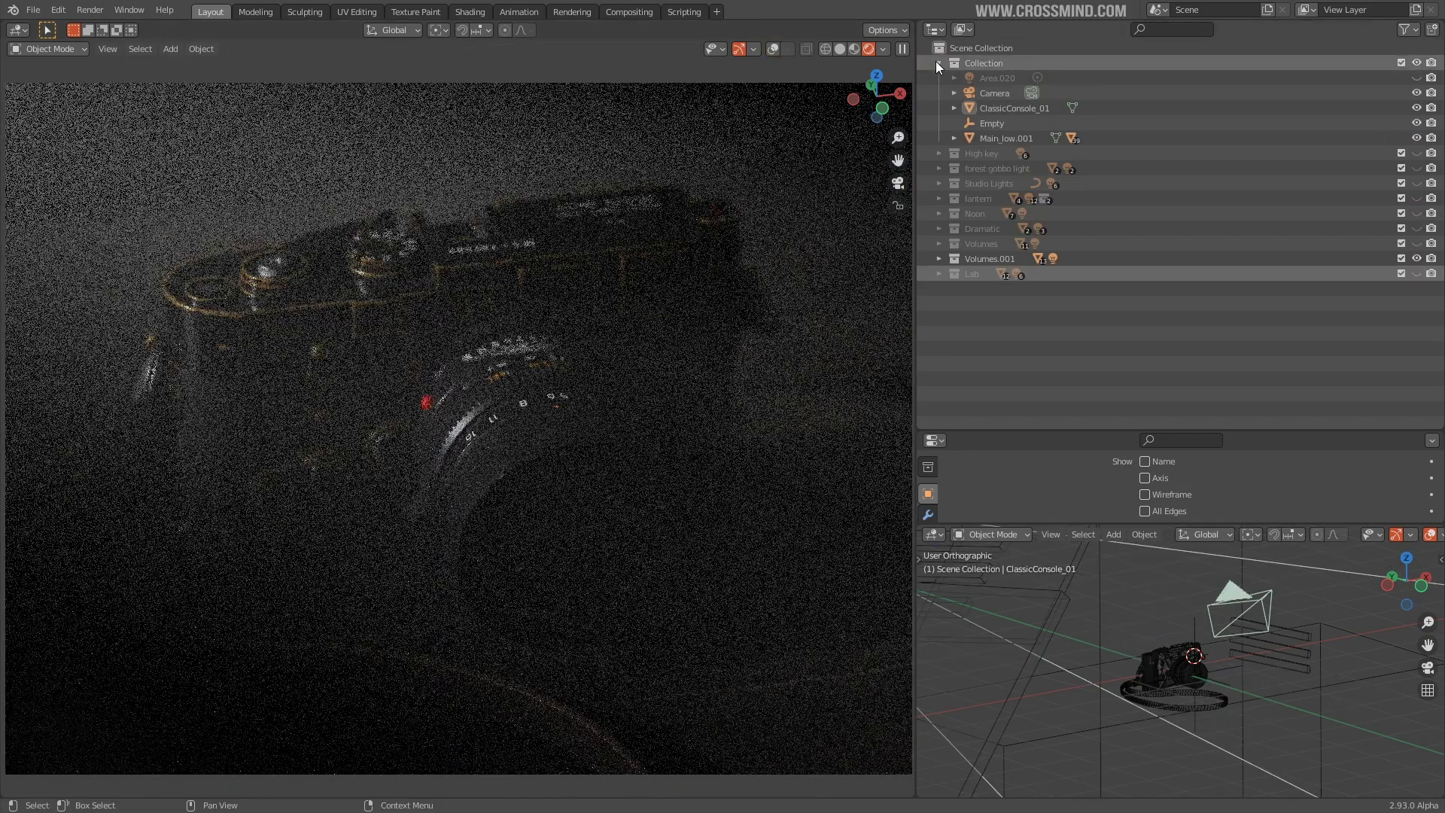
{"action": "left_click", "coordinate": [1417, 153]}
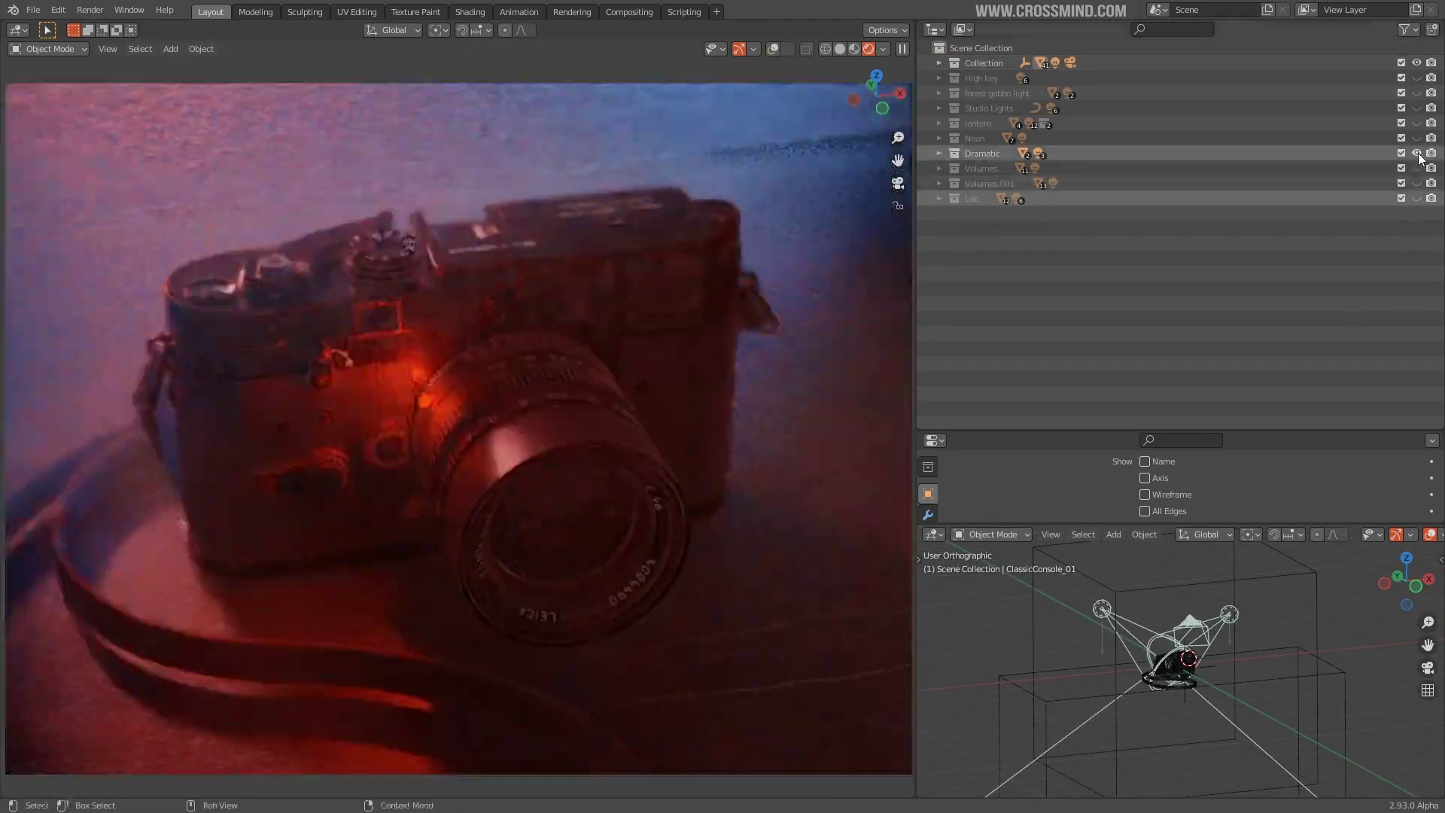
Replace the Dramatic collection with the Noon collection to compare its lighting, and hide Noon again.
{"action": "left_click", "coordinate": [1417, 153]}
{"action": "left_click", "coordinate": [1417, 138]}
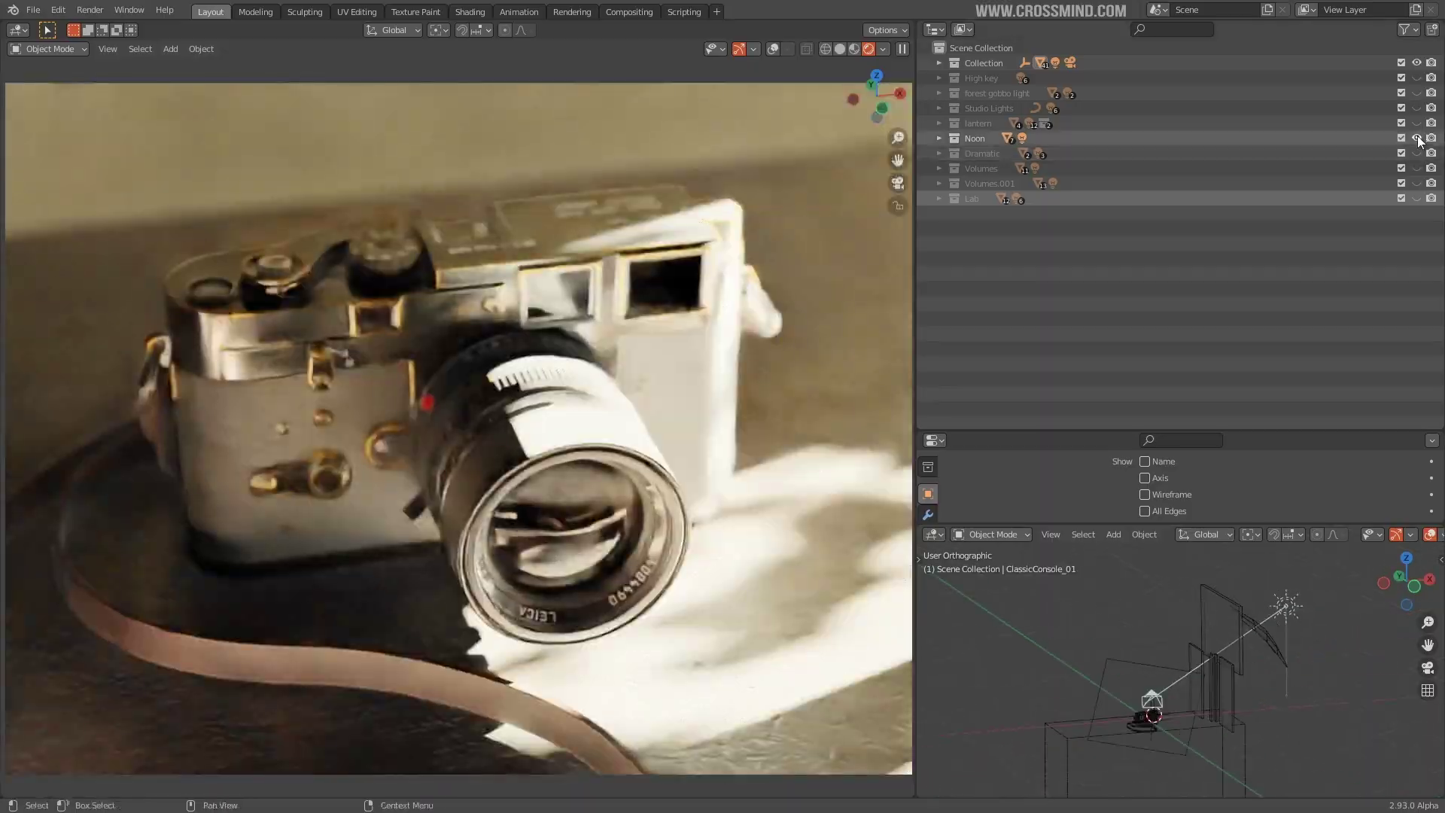
{"action": "left_click", "coordinate": [1417, 138]}
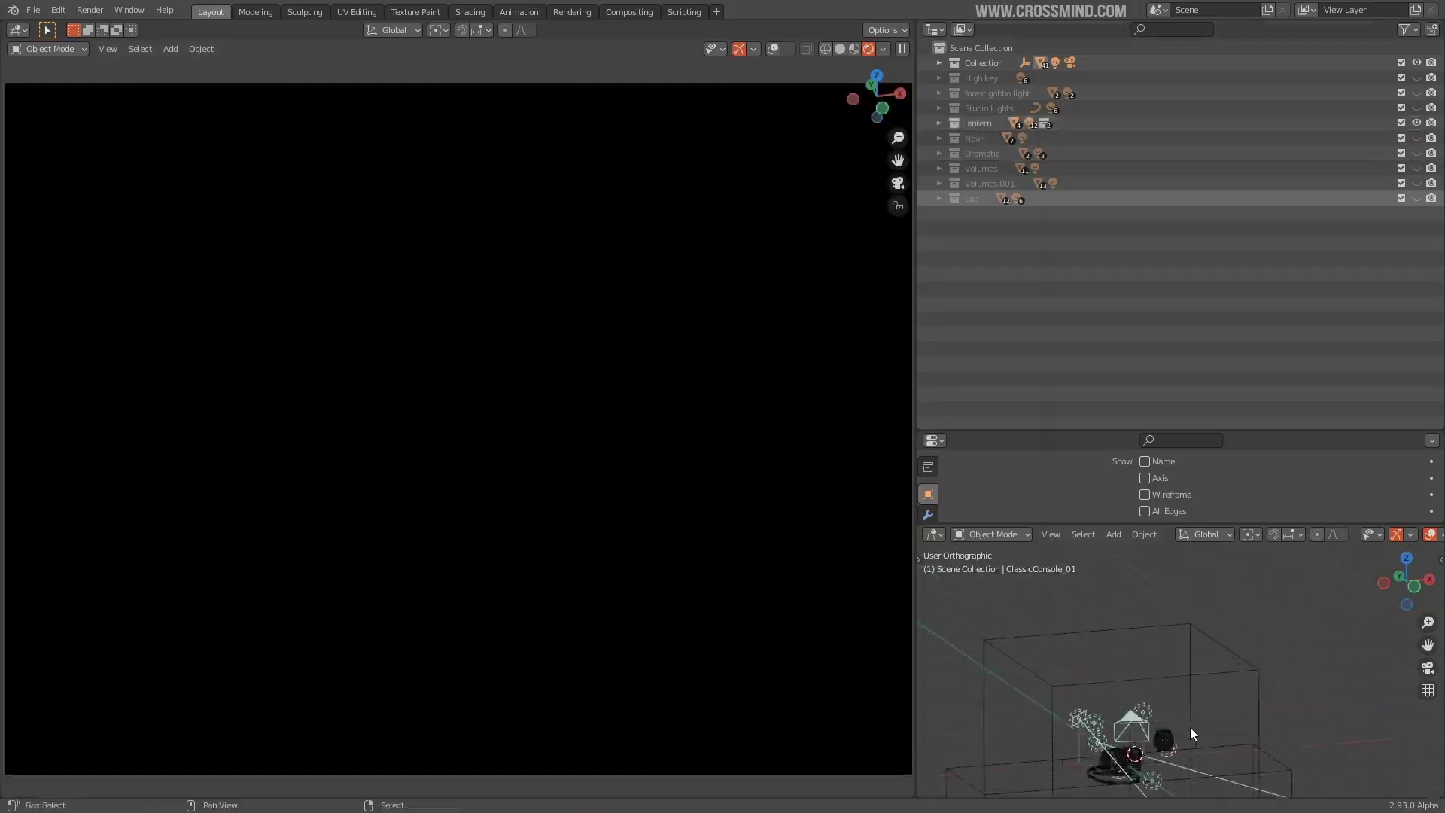
Show and expand the lantern collection, and toggle its Far light to compare the light's effect on the camera.
{"action": "left_click", "coordinate": [1417, 123]}
{"action": "left_click", "coordinate": [940, 124]}
{"action": "left_click", "coordinate": [1417, 168]}
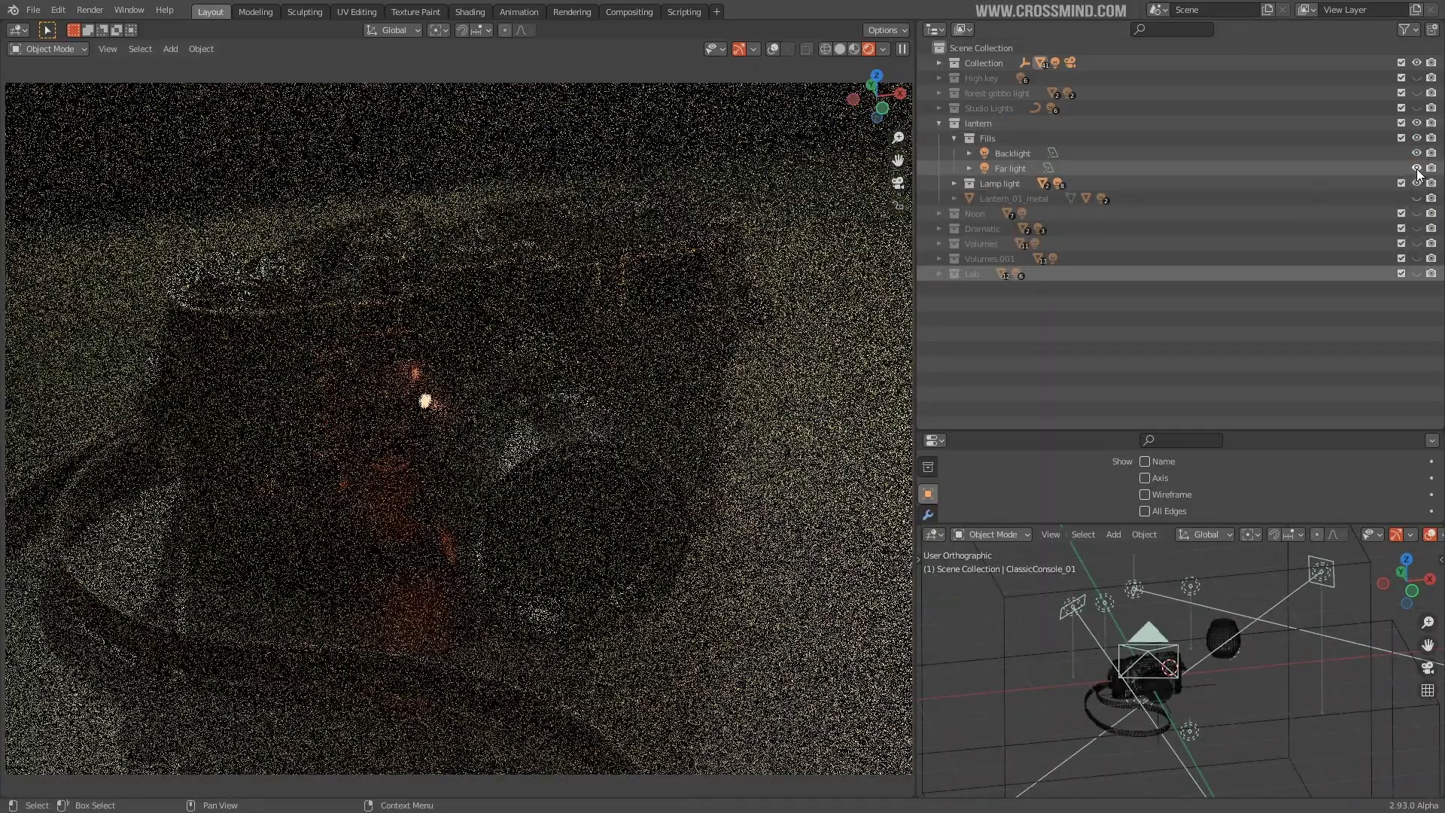
{"action": "left_click", "coordinate": [1417, 167]}
{"action": "left_click", "coordinate": [1416, 168]}
{"action": "middle_click_drag", "start_coordinate": [1084, 696], "coordinate": [1272, 689]}
Replace the lantern collection with Studio Lights and examine that light arrangement in the second viewport.
{"action": "left_click", "coordinate": [1417, 123]}
{"action": "left_click", "coordinate": [1417, 108]}
{"action": "middle_click_drag", "start_coordinate": [1167, 681], "coordinate": [1227, 687]}
Expand the main Collection and replace the visible Studio Lights with the forest gobbo light collection.
{"action": "left_click", "coordinate": [939, 63]}
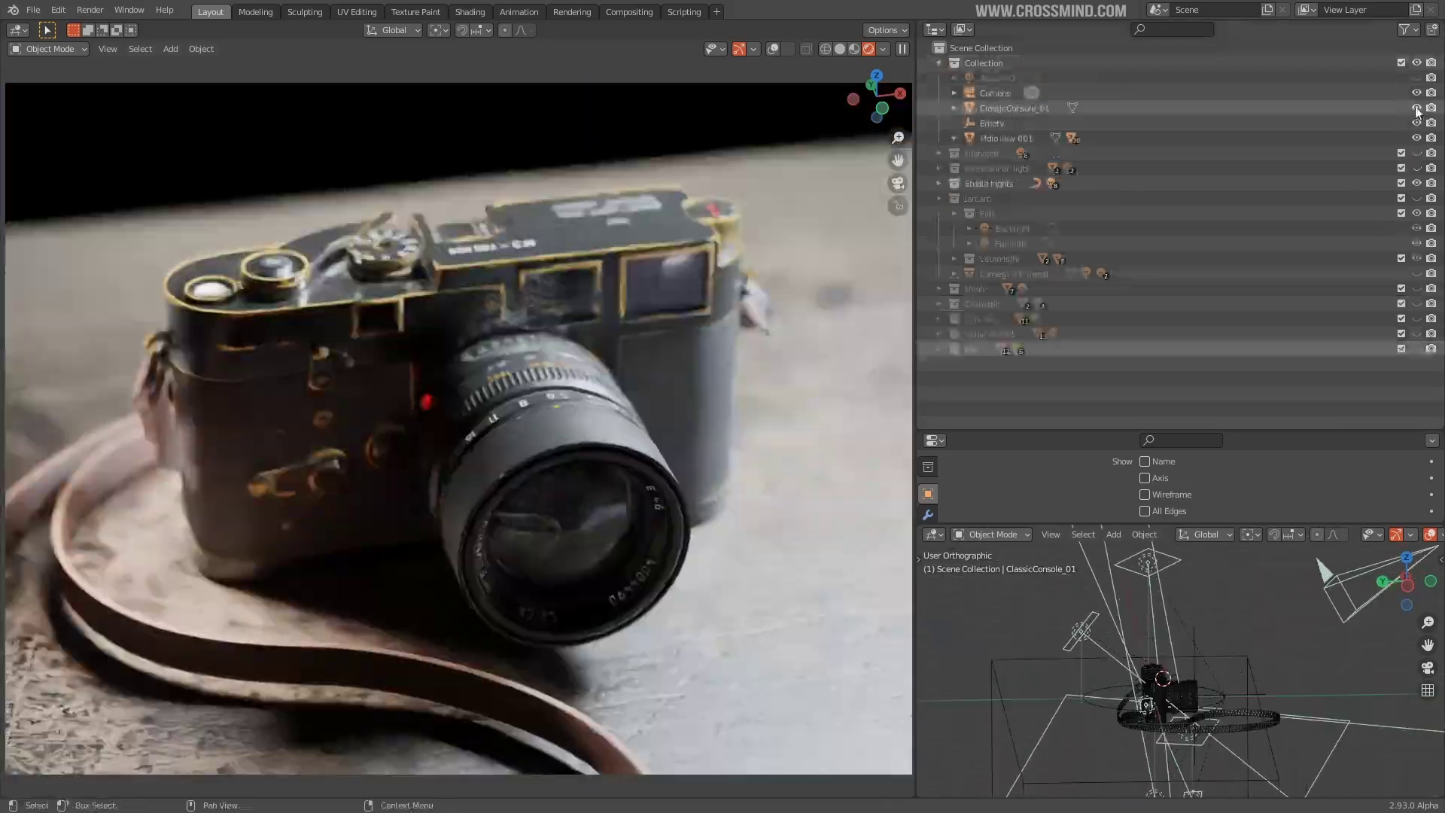
{"action": "left_click", "coordinate": [1416, 198]}
{"action": "left_click", "coordinate": [1417, 183]}
{"action": "left_click", "coordinate": [1417, 123]}
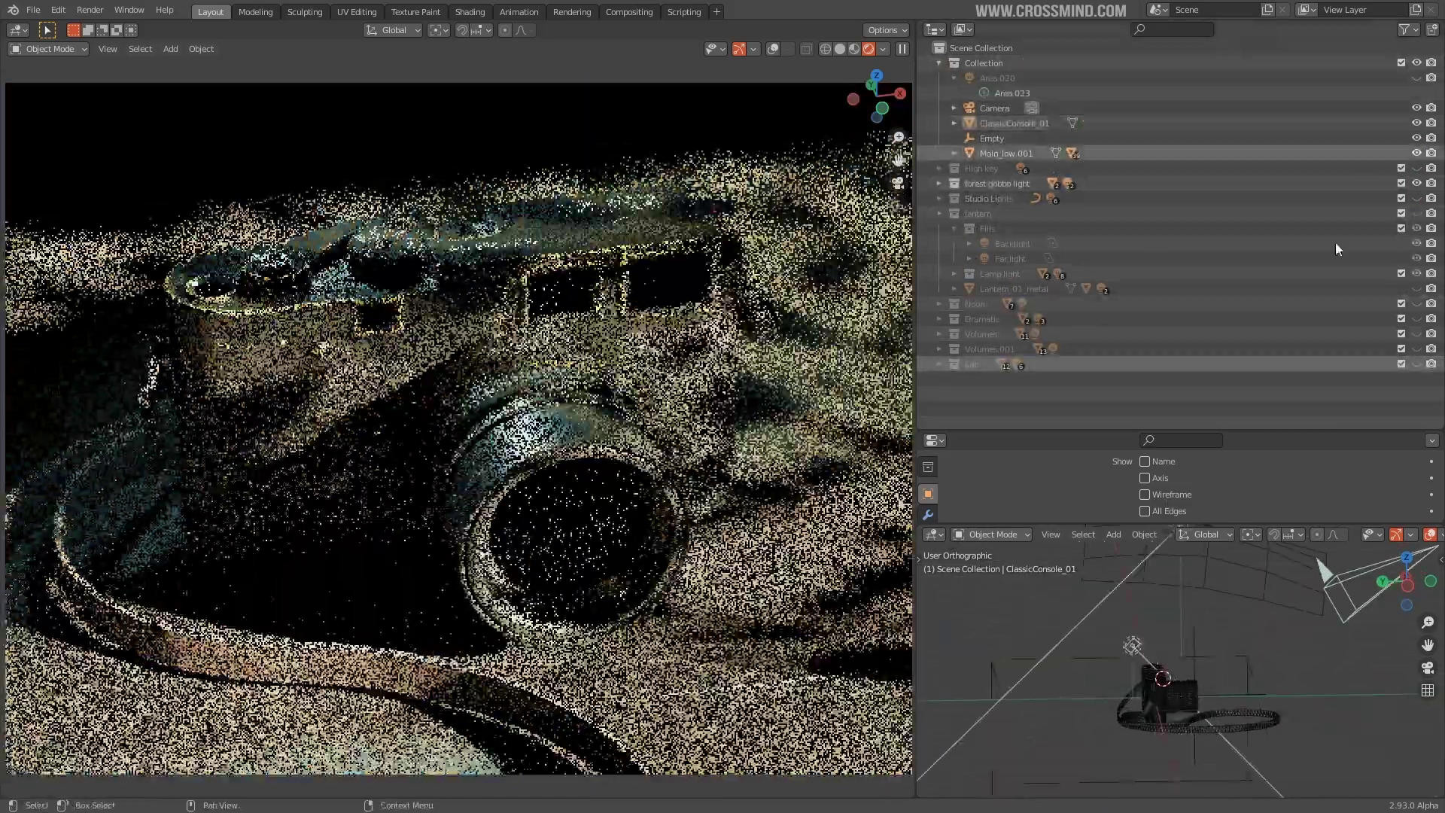
{"action": "scroll", "coordinate": [706, 583], "scroll_direction": "down", "scroll_amount": 2}
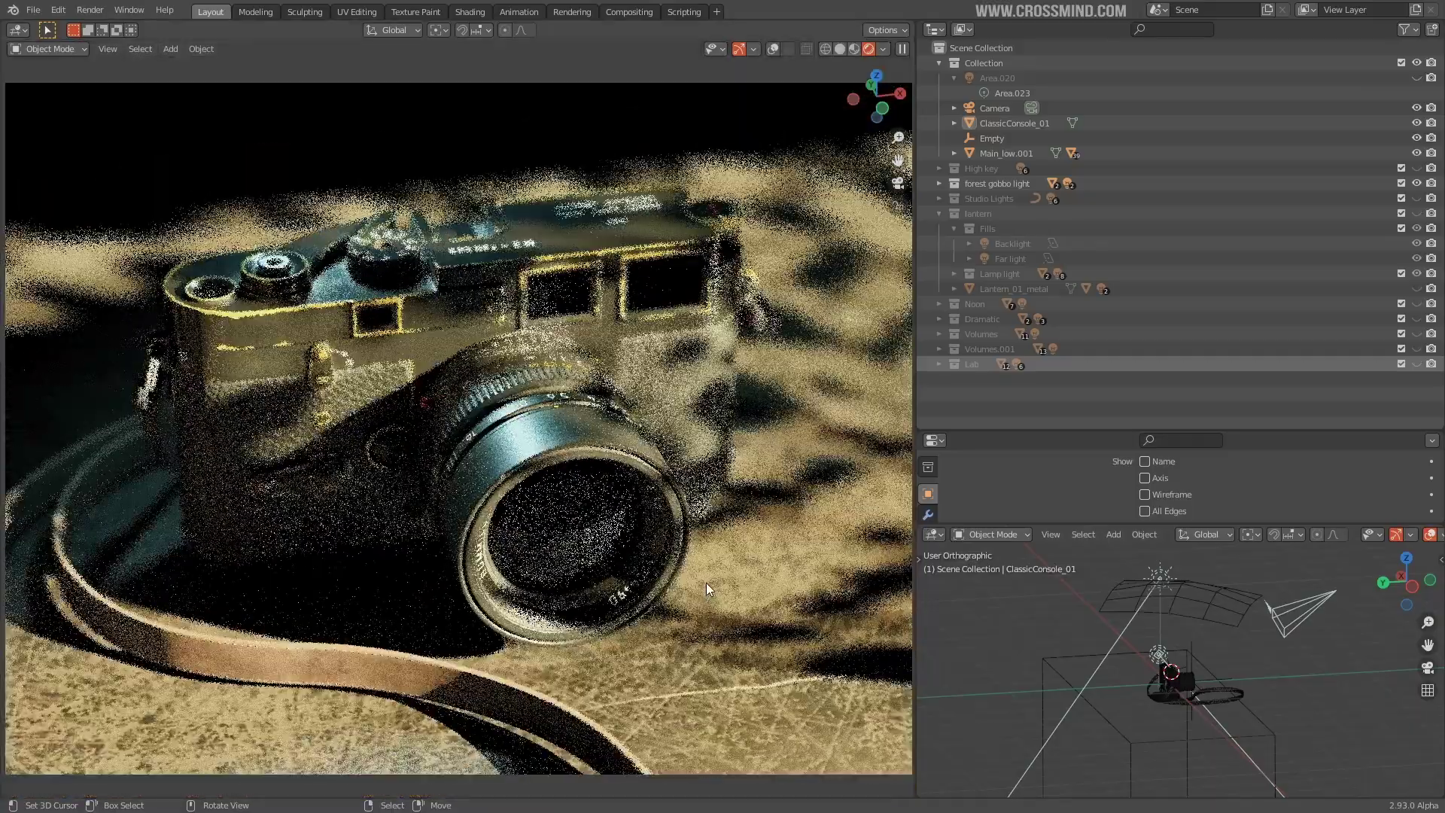
Collapse the lantern collection and switch from the forest gobbo light to the Dramatic collection to compare their looks.
{"action": "left_click", "coordinate": [940, 213]}
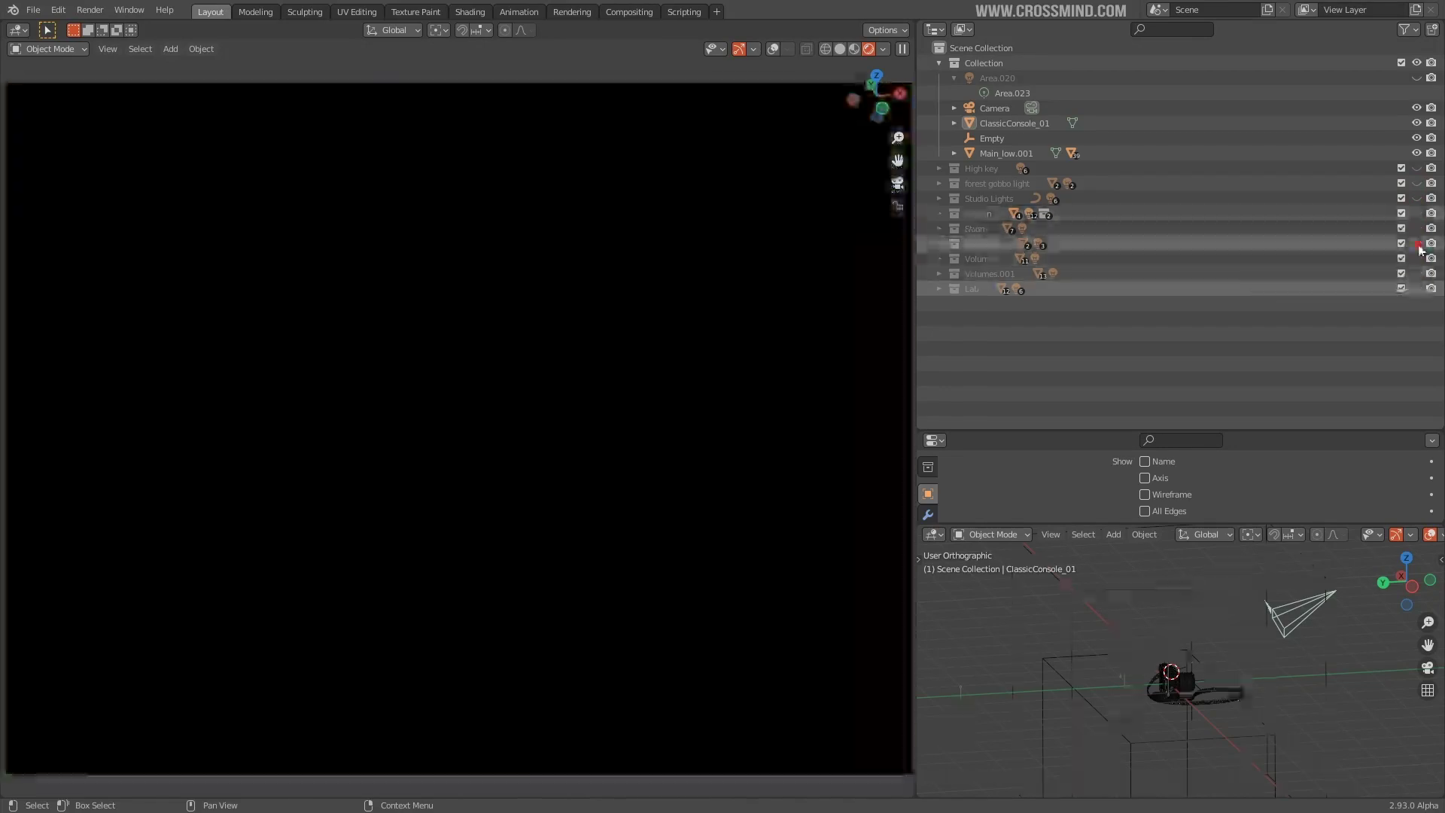
{"action": "left_click", "coordinate": [1416, 243]}
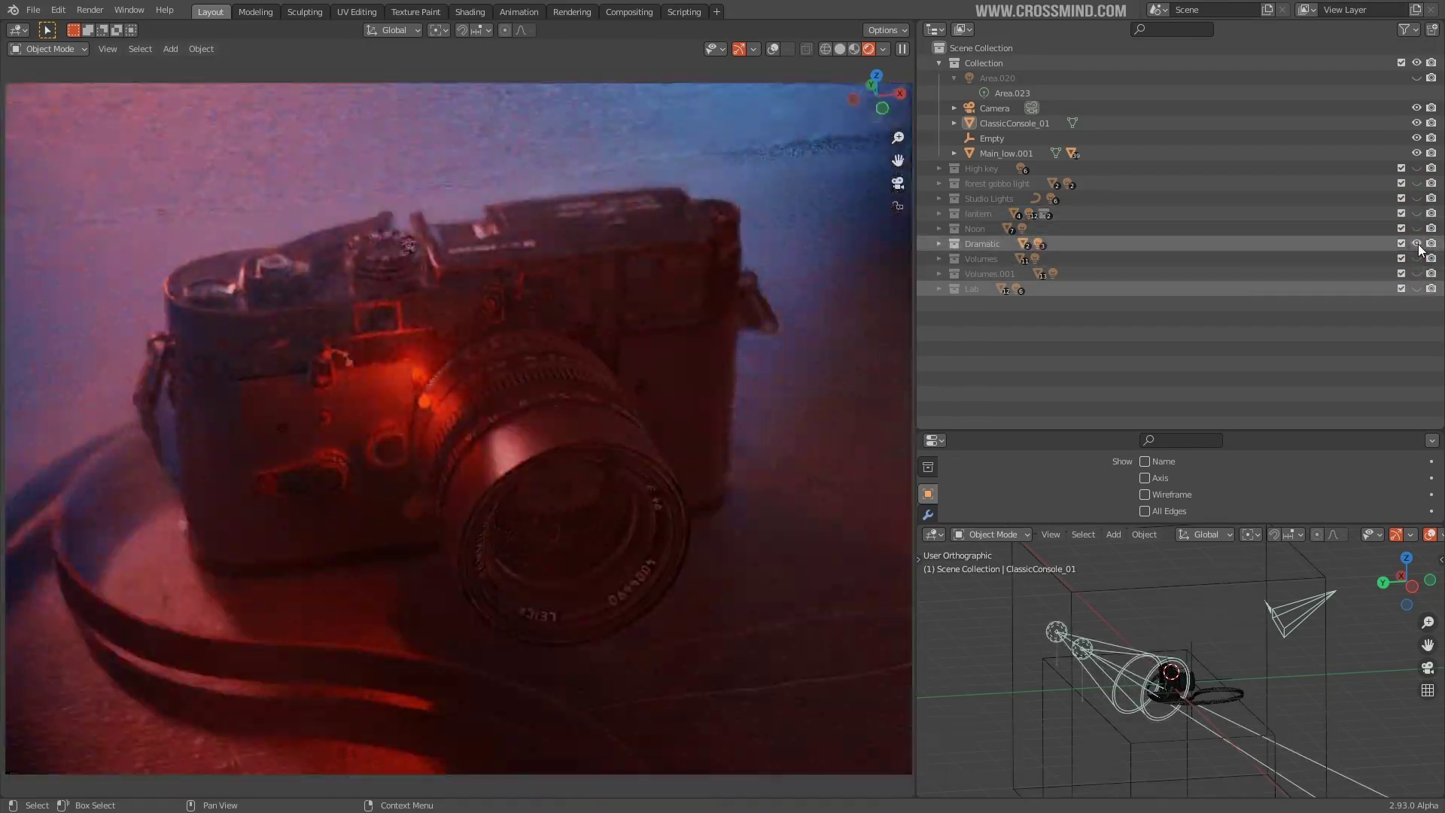
{"action": "left_click", "coordinate": [1418, 244]}
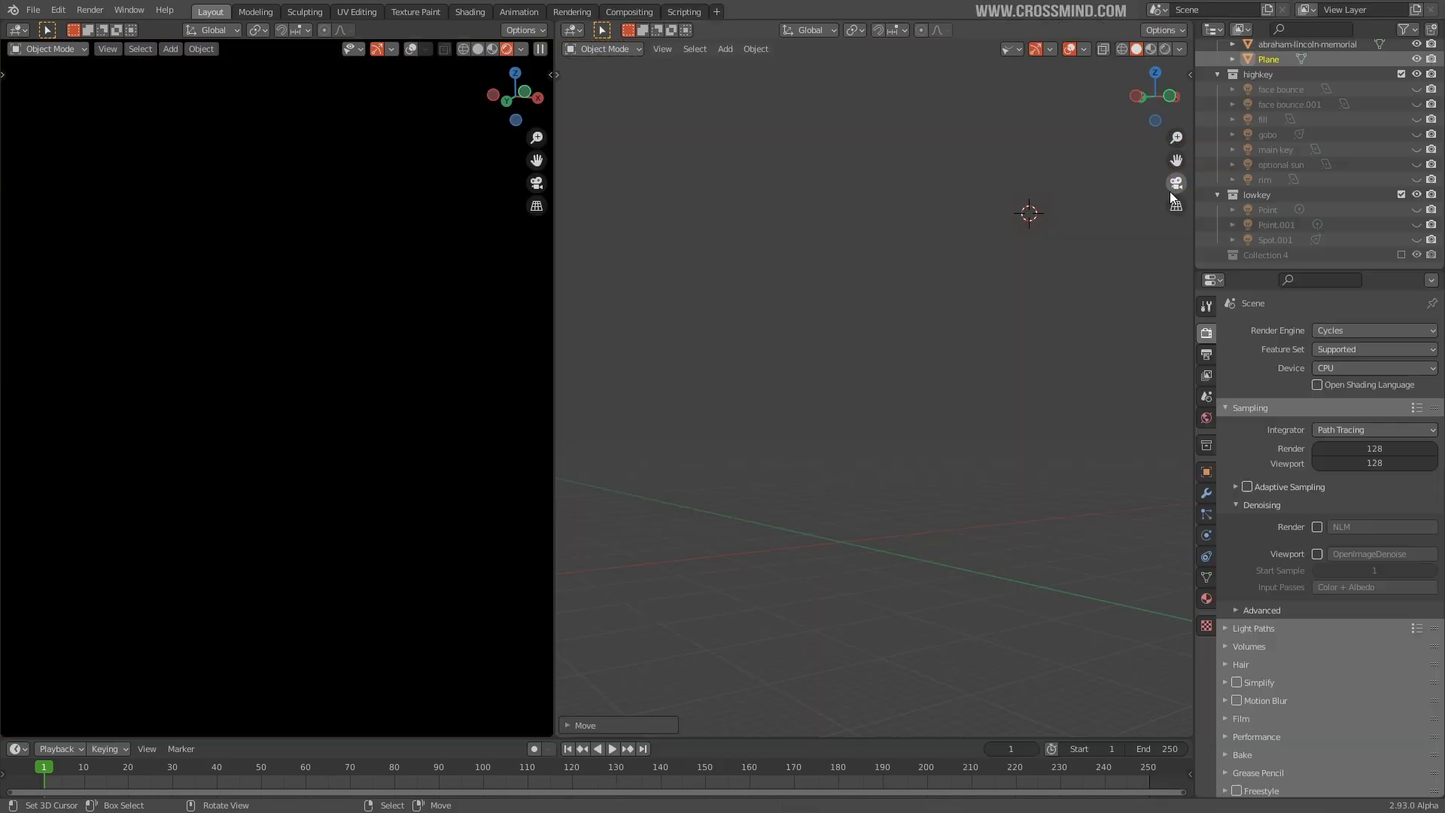
Show the highkey collection's rim, gobo, face bounce, face bounce.001, main key and fill lights on the Lincoln statue.
{"action": "left_click", "coordinate": [1416, 179]}
{"action": "left_click", "coordinate": [1416, 134]}
{"action": "left_click", "coordinate": [1417, 88]}
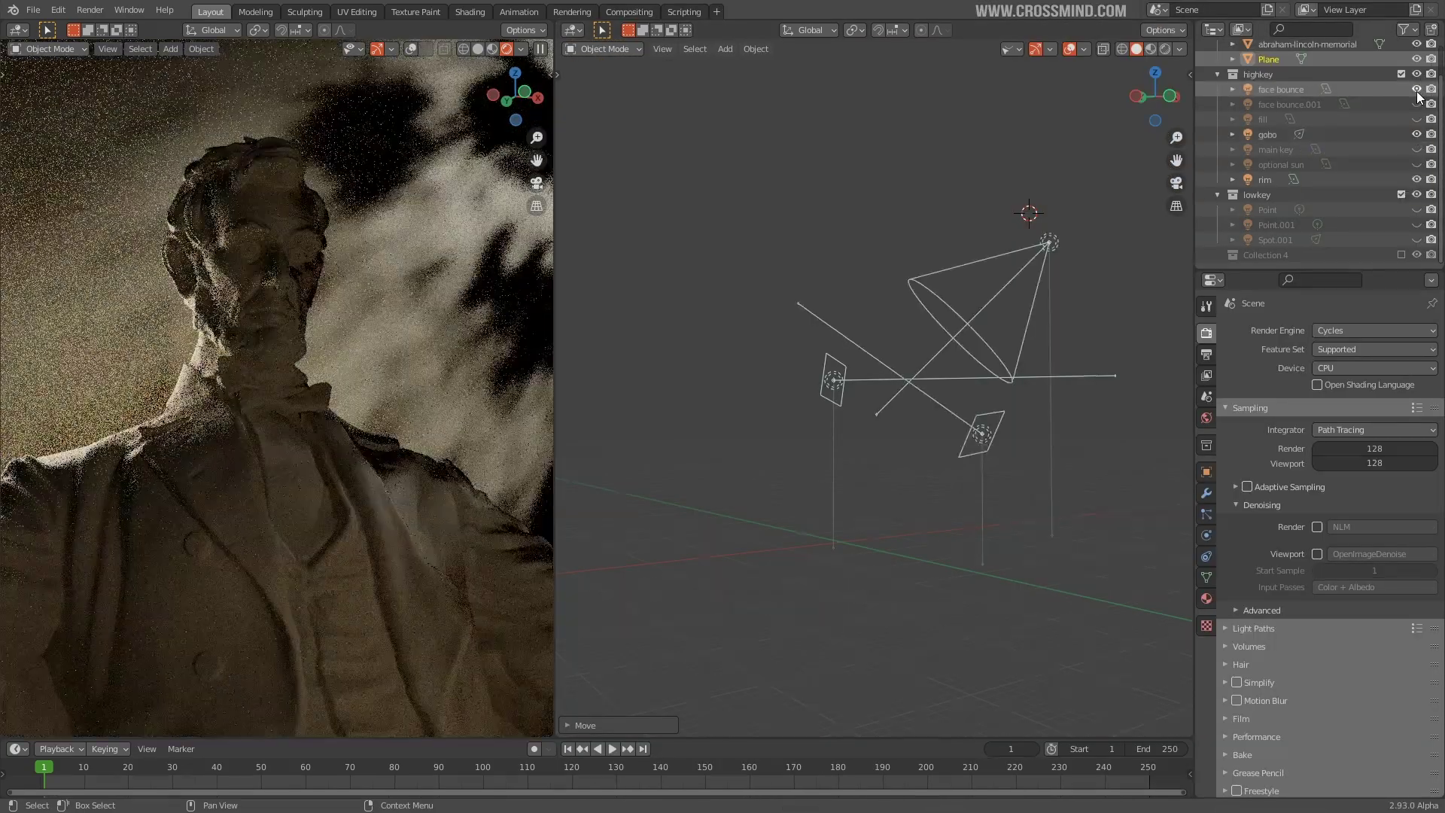
{"action": "left_click", "coordinate": [1417, 104]}
{"action": "left_click", "coordinate": [1417, 150]}
{"action": "left_click", "coordinate": [1417, 119]}
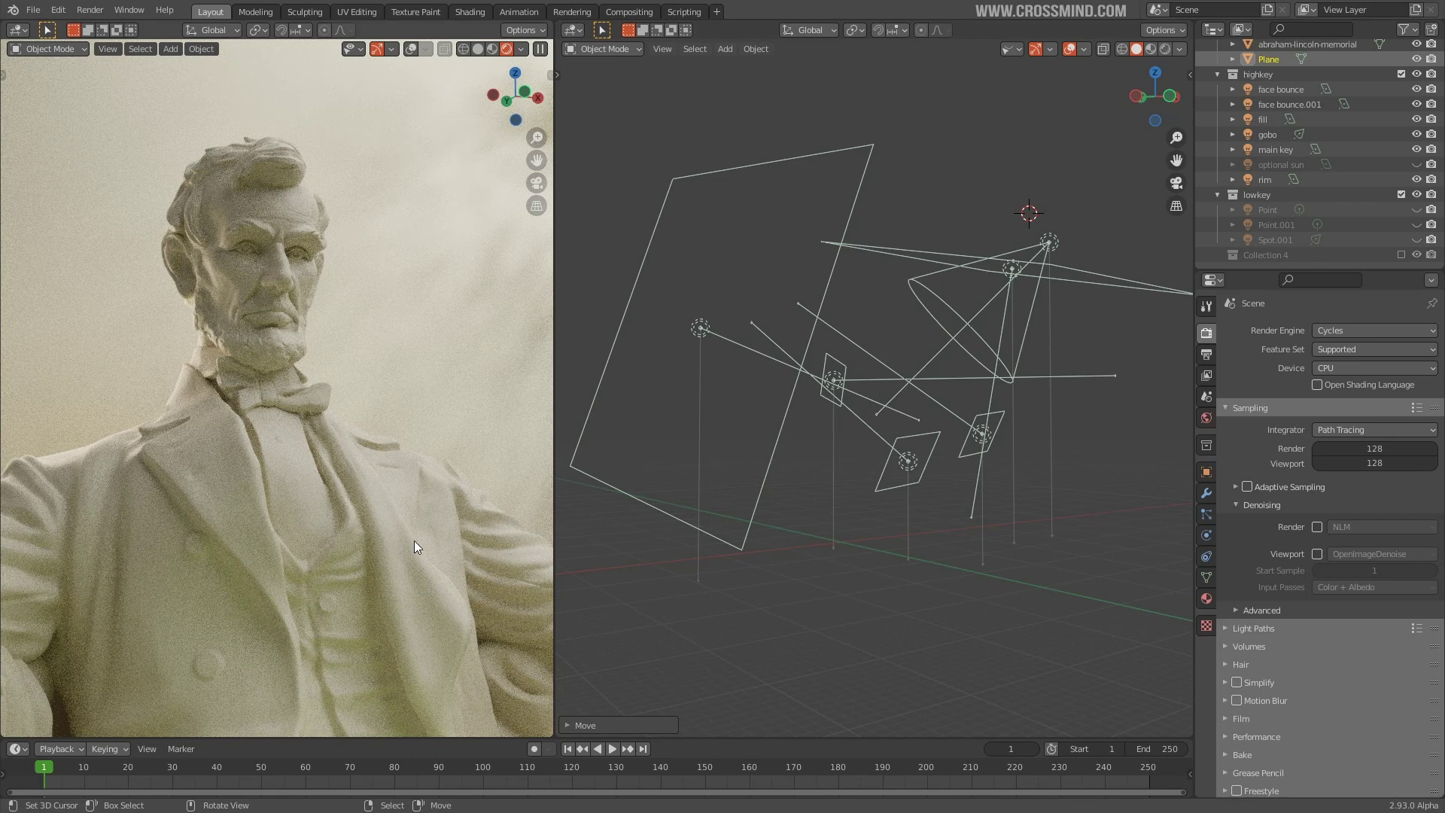
Select all the visible high-key lights and try rotating them together around the global Z axis.
{"action": "left_click", "coordinate": [410, 49]}
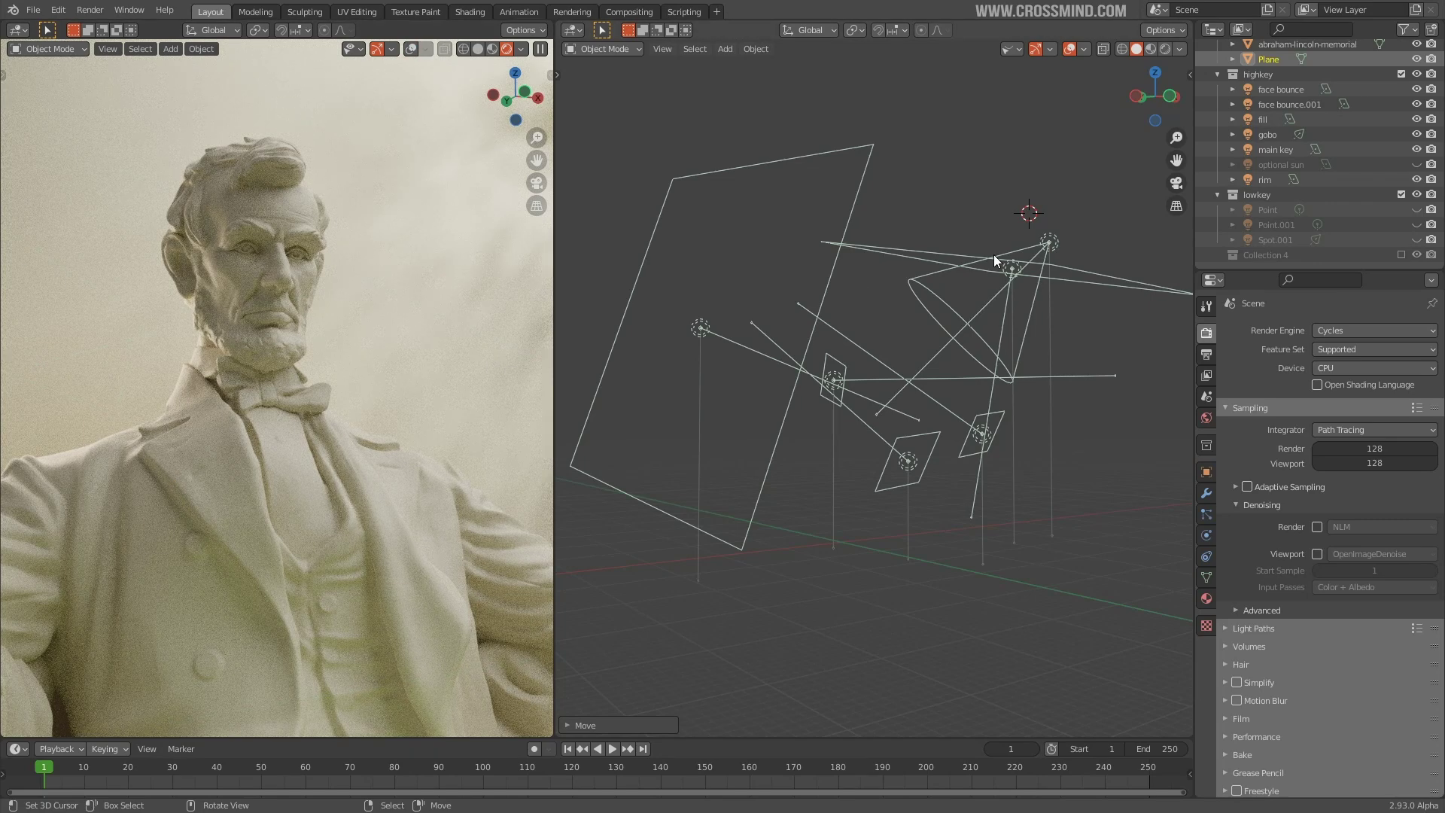
{"action": "middle_click_drag", "start_coordinate": [993, 255], "coordinate": [1144, 292]}
{"action": "scroll", "coordinate": [887, 385], "scroll_direction": "down", "scroll_amount": 2}
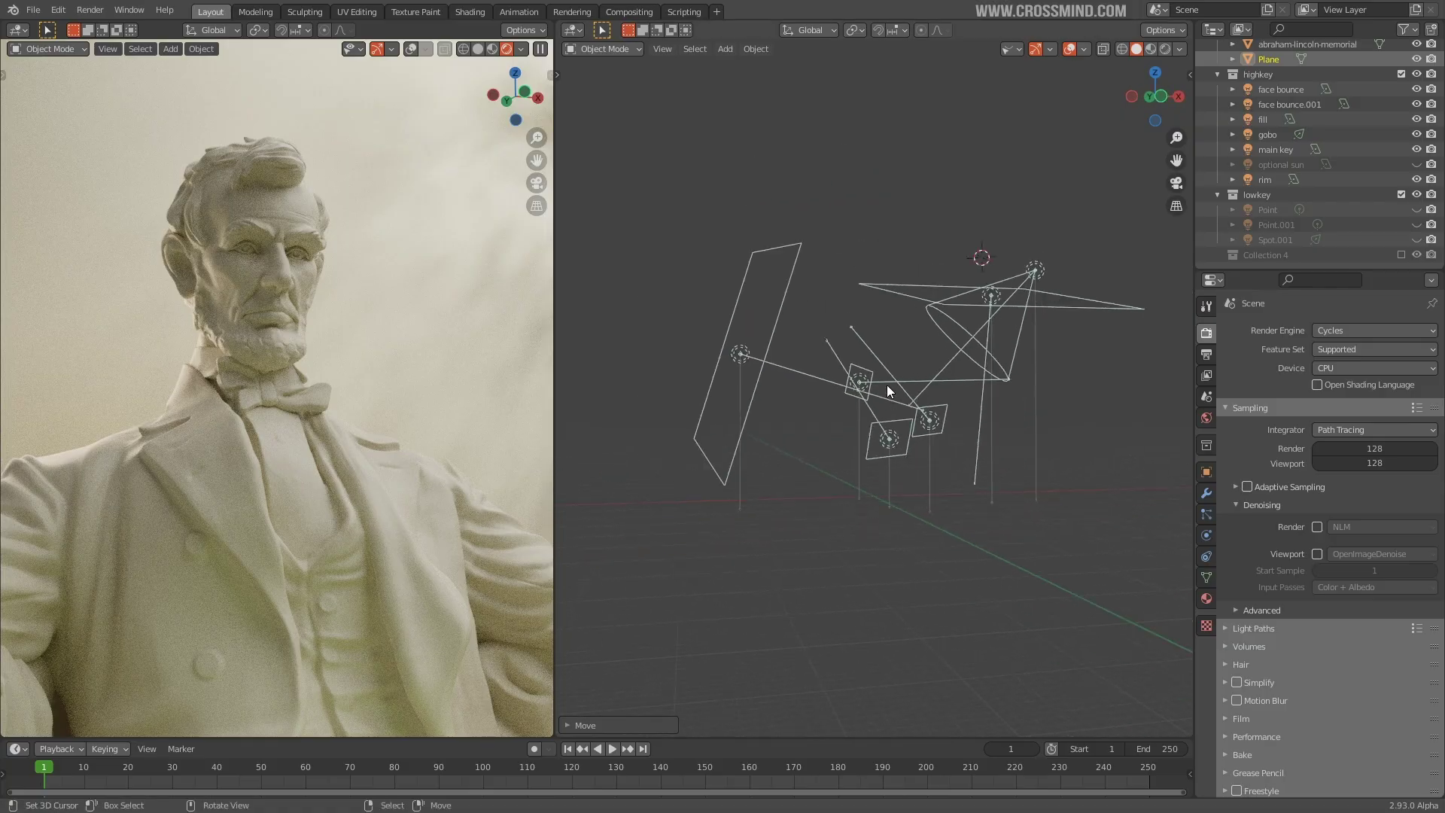
{"action": "right_click", "coordinate": [738, 271]}
{"action": "key", "text": "b"}
{"action": "left_click_drag", "start_coordinate": [738, 271], "coordinate": [977, 350]}
{"action": "key", "text": "ctrl+s"}
{"action": "key", "text": "r"}
{"action": "key", "text": "z"}
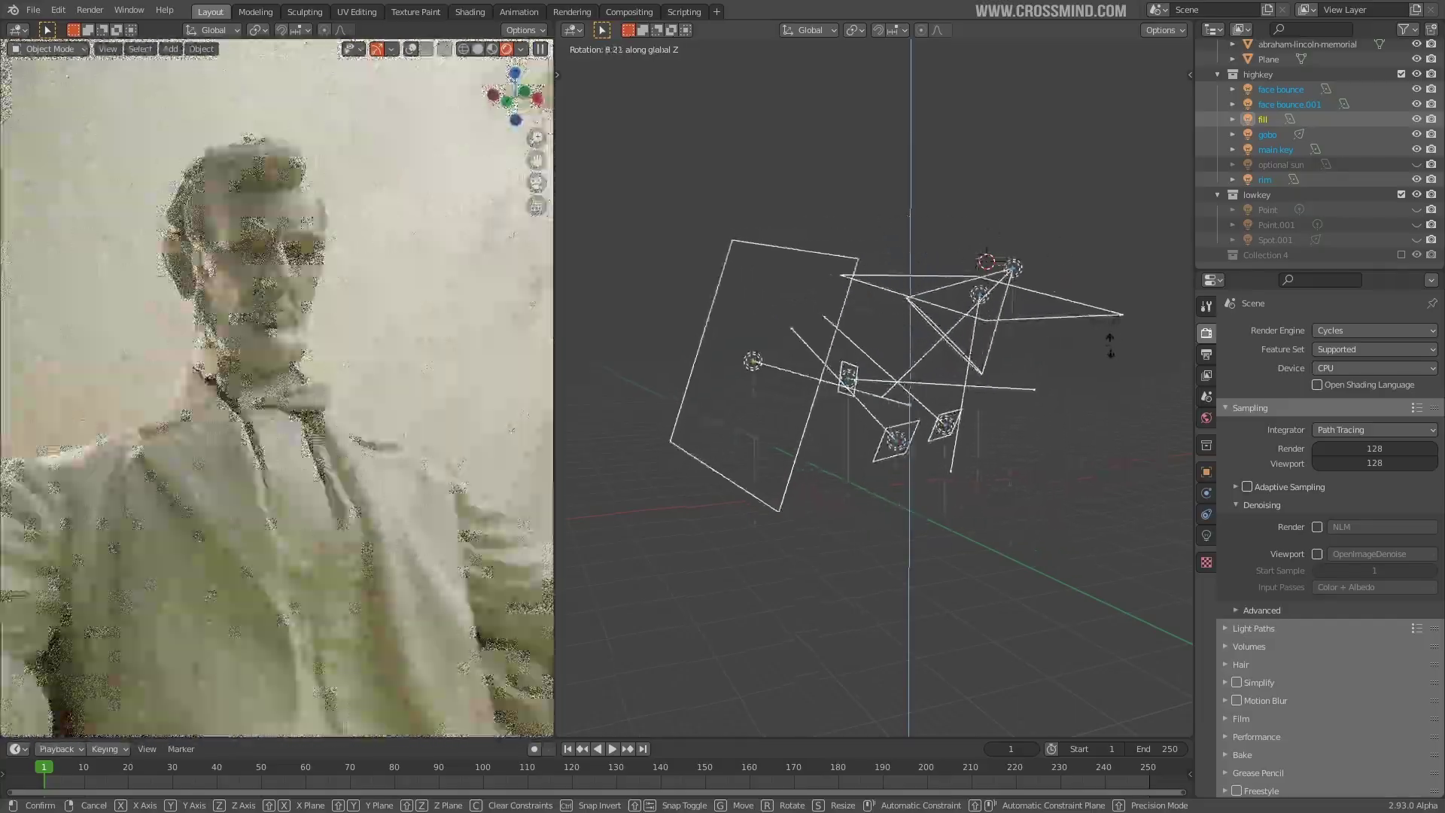
{"action": "left_click", "coordinate": [1111, 351]}
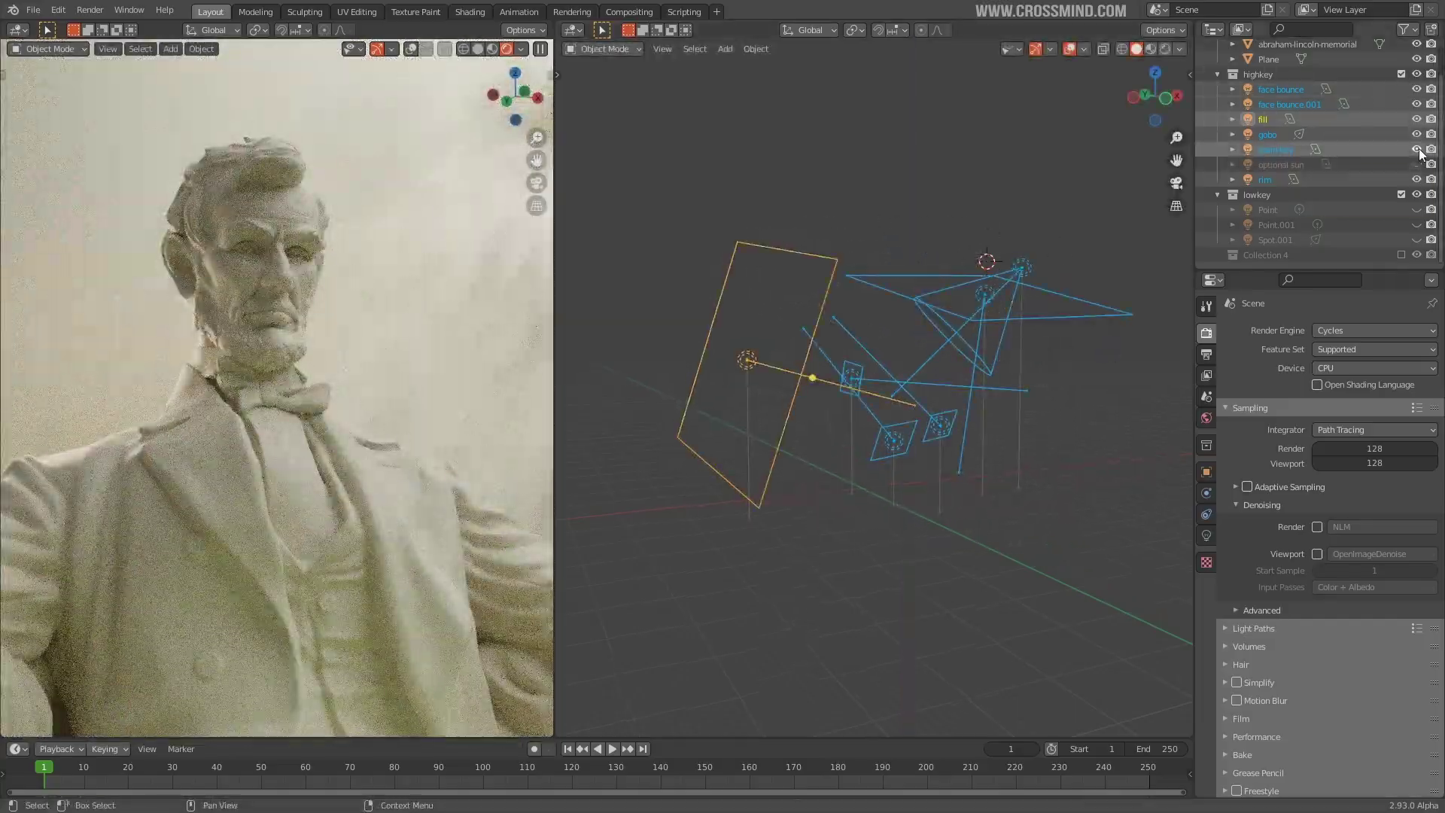
Hide all the high-key lights and show the lowkey collection's Point, Point.001 and Spot.001 lights.
{"action": "left_click_drag", "start_coordinate": [1417, 165], "coordinate": [1417, 89]}
{"action": "left_click", "coordinate": [1418, 180]}
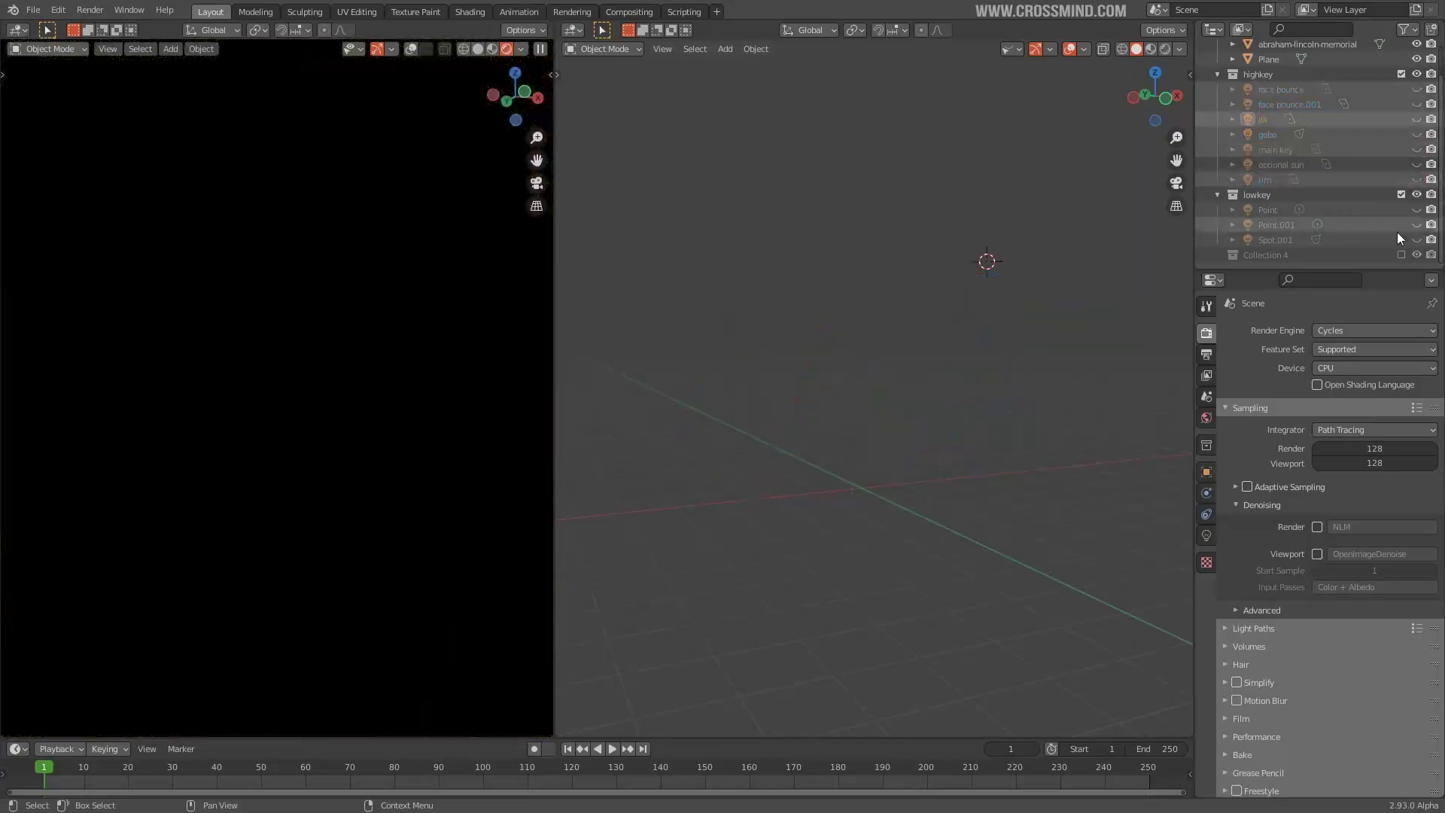
{"action": "left_click", "coordinate": [1417, 210]}
{"action": "left_click", "coordinate": [1417, 224]}
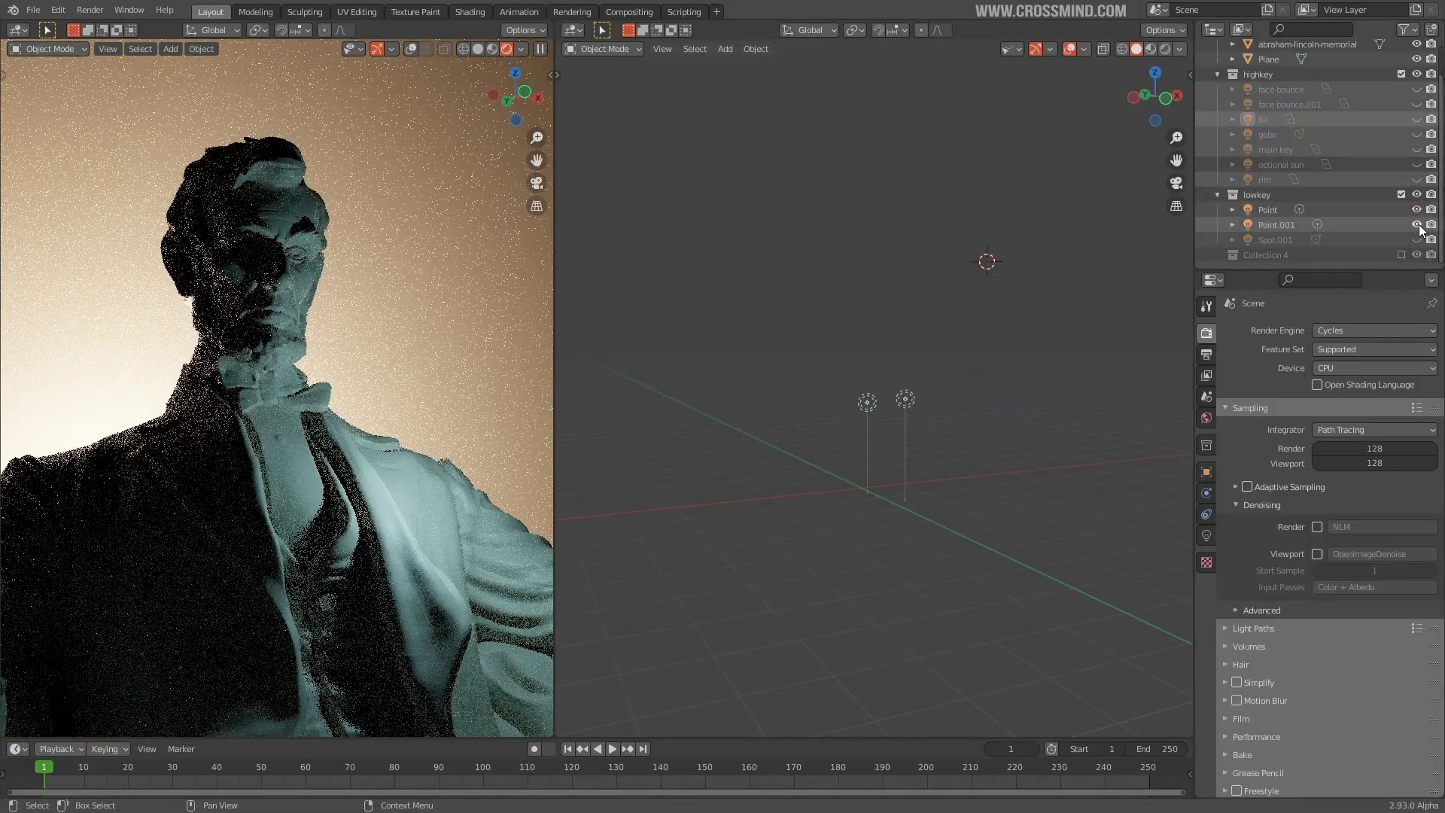
{"action": "left_click", "coordinate": [1417, 239]}
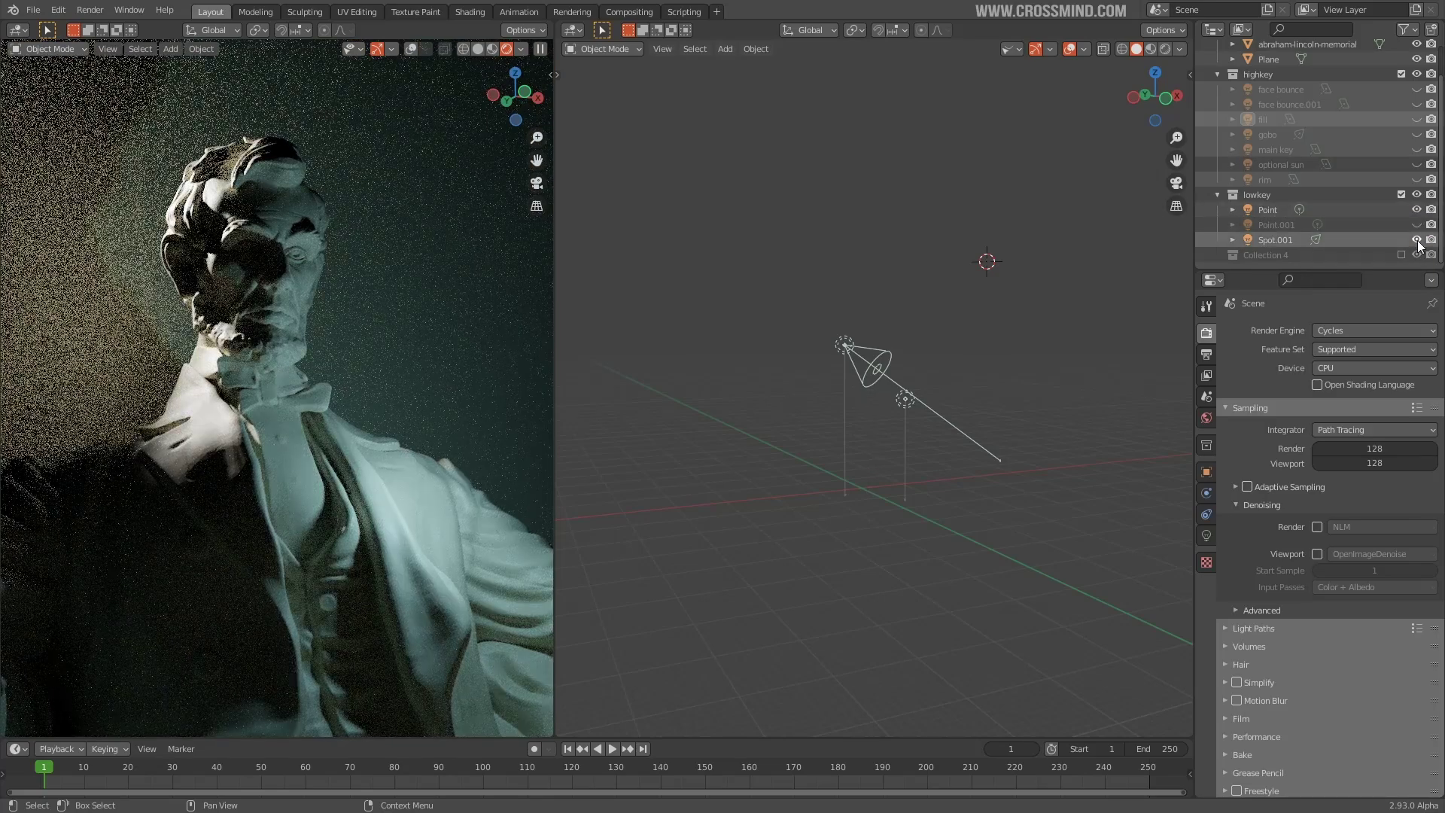
Toggle the low-key lights individually to compare their contributions, leaving all three lights visible.
{"action": "left_click", "coordinate": [1416, 240]}
{"action": "left_click", "coordinate": [1417, 209]}
{"action": "left_click", "coordinate": [1416, 225]}
{"action": "left_click", "coordinate": [1417, 209]}
Select all three low-key lights and try rotating them together around the global Z axis, and clear the selection.
{"action": "scroll", "coordinate": [909, 436], "scroll_direction": "up", "scroll_amount": 3}
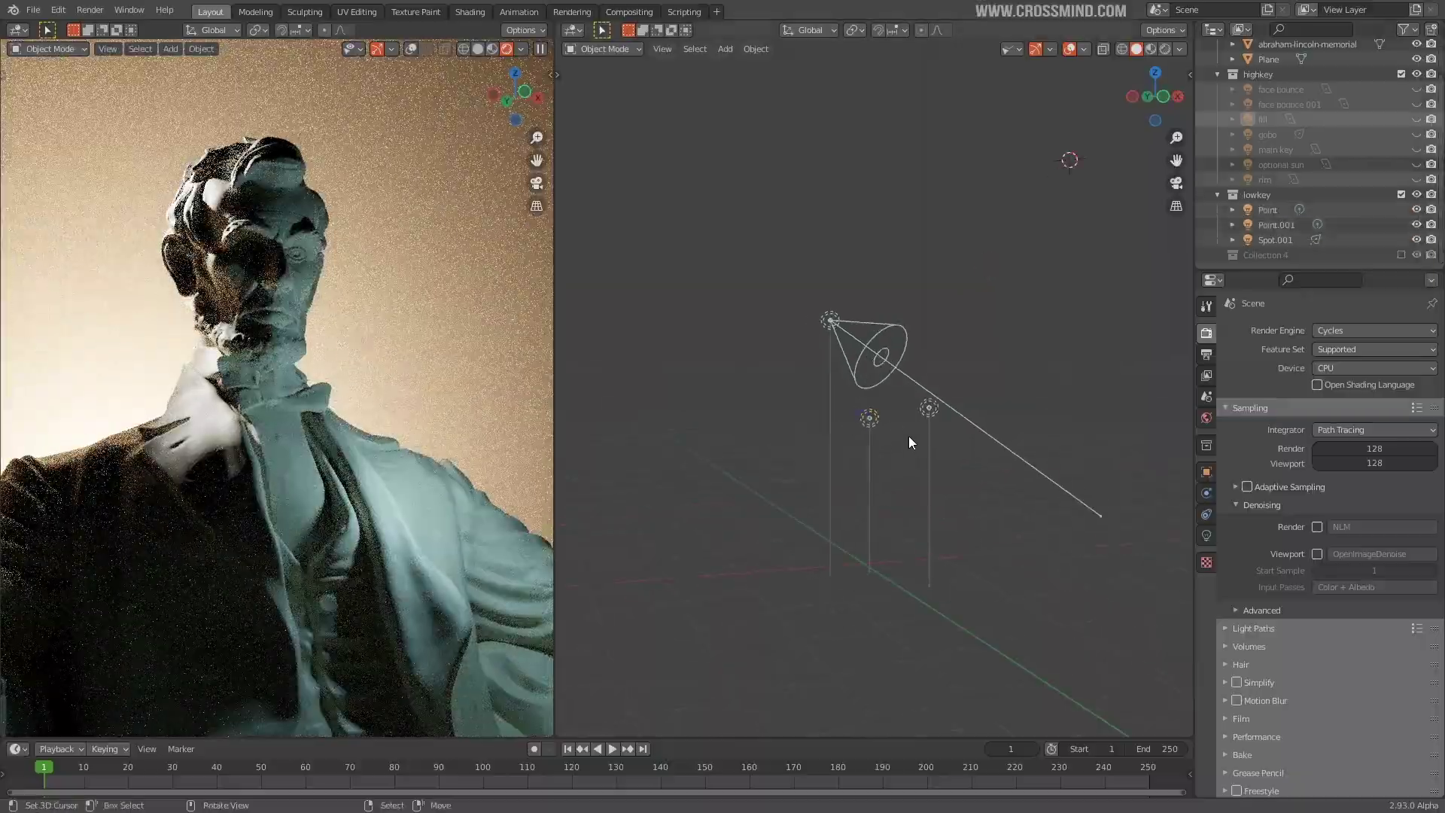
{"action": "left_click", "coordinate": [869, 414]}
{"action": "key", "text": "shift+d"}
{"action": "key", "text": "Delete"}
{"action": "key", "text": "a"}
{"action": "middle_click_drag", "start_coordinate": [859, 363], "coordinate": [892, 362]}
{"action": "key", "text": "r"}
{"action": "key", "text": "z"}
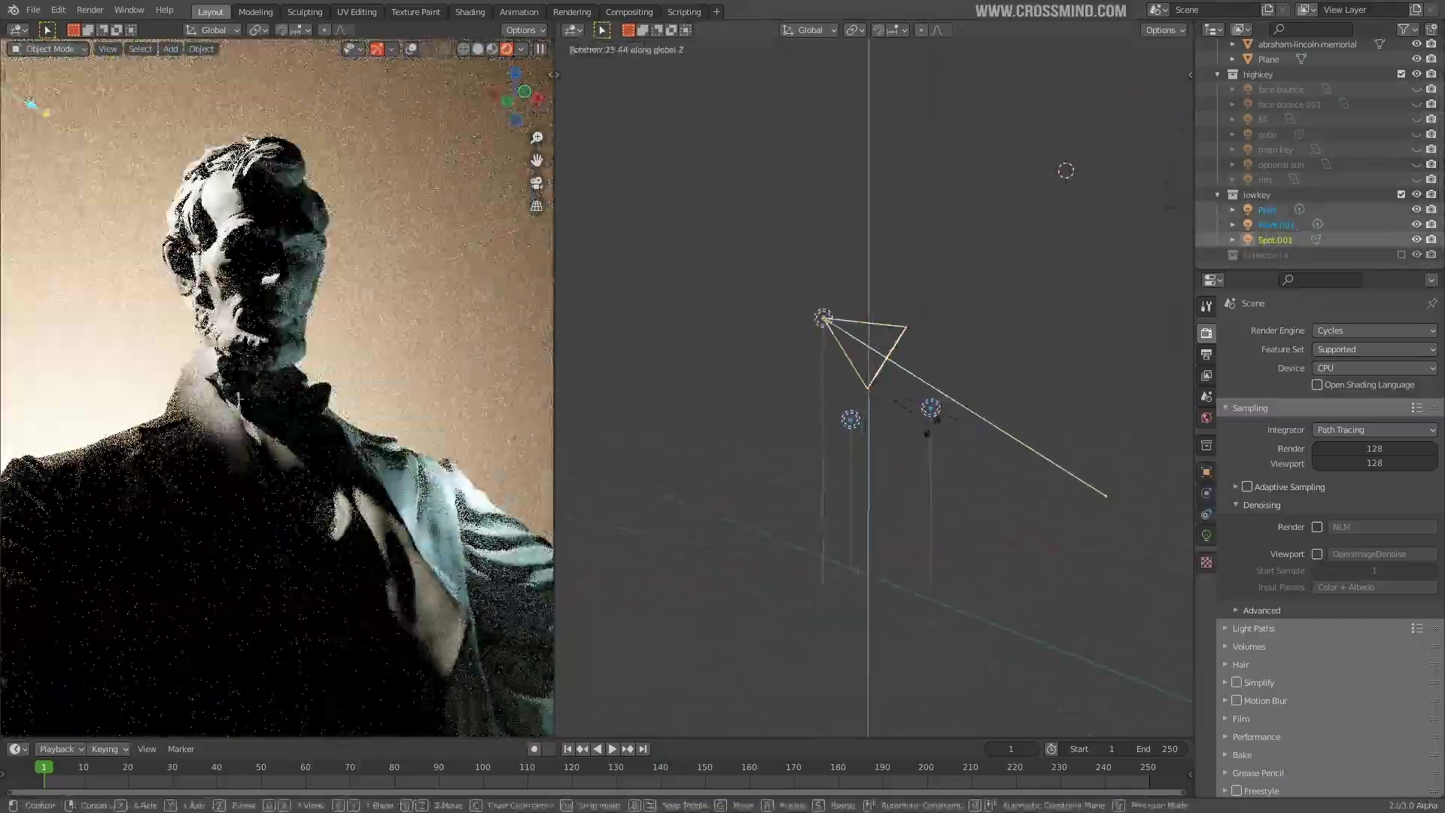
{"action": "left_click", "coordinate": [1022, 442]}
{"action": "scroll", "coordinate": [1022, 443], "scroll_direction": "down", "scroll_amount": 2}
{"action": "key", "text": "alt+a"}
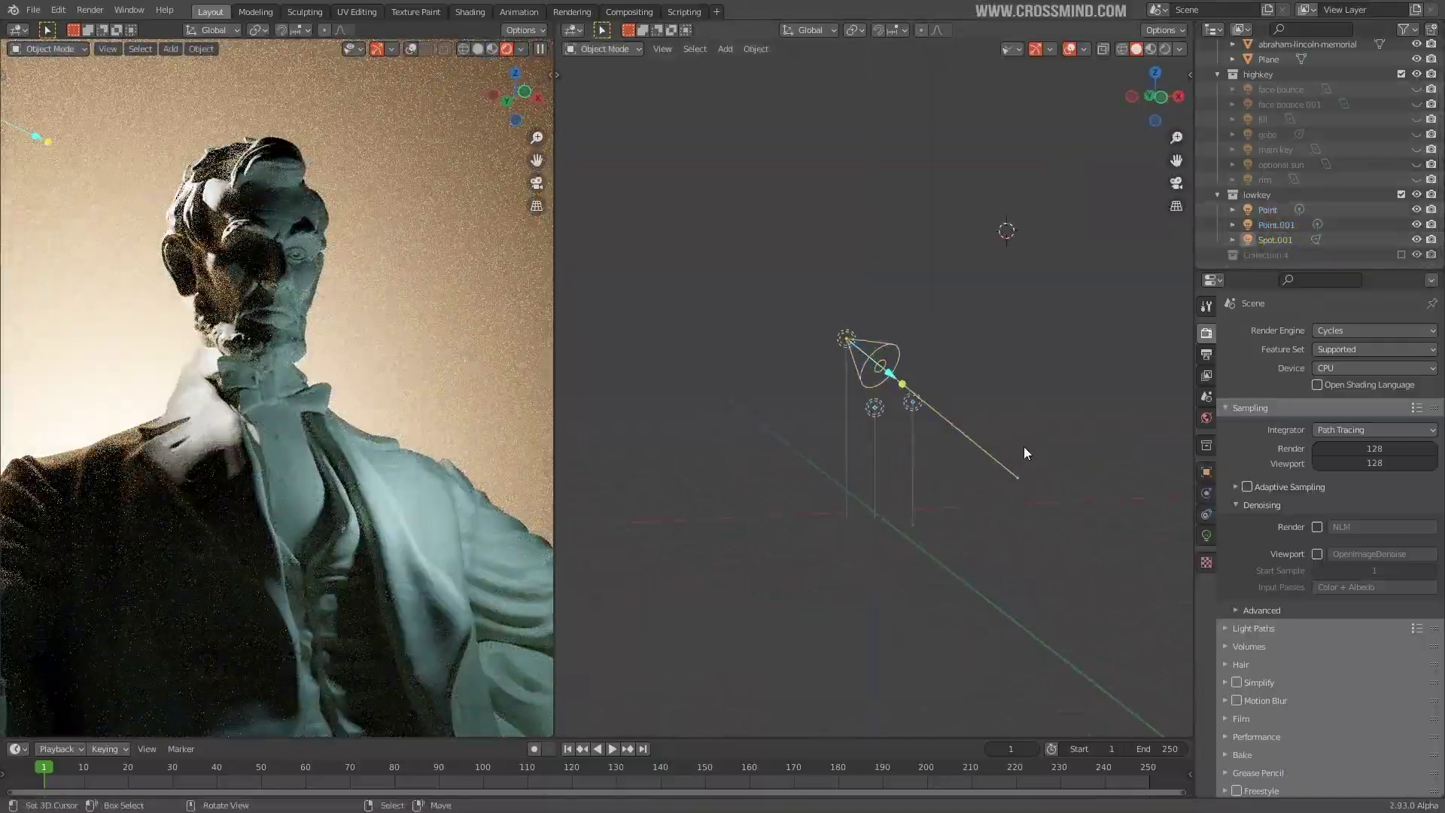
{"action": "scroll", "coordinate": [1057, 434], "scroll_direction": "up", "scroll_amount": 1}
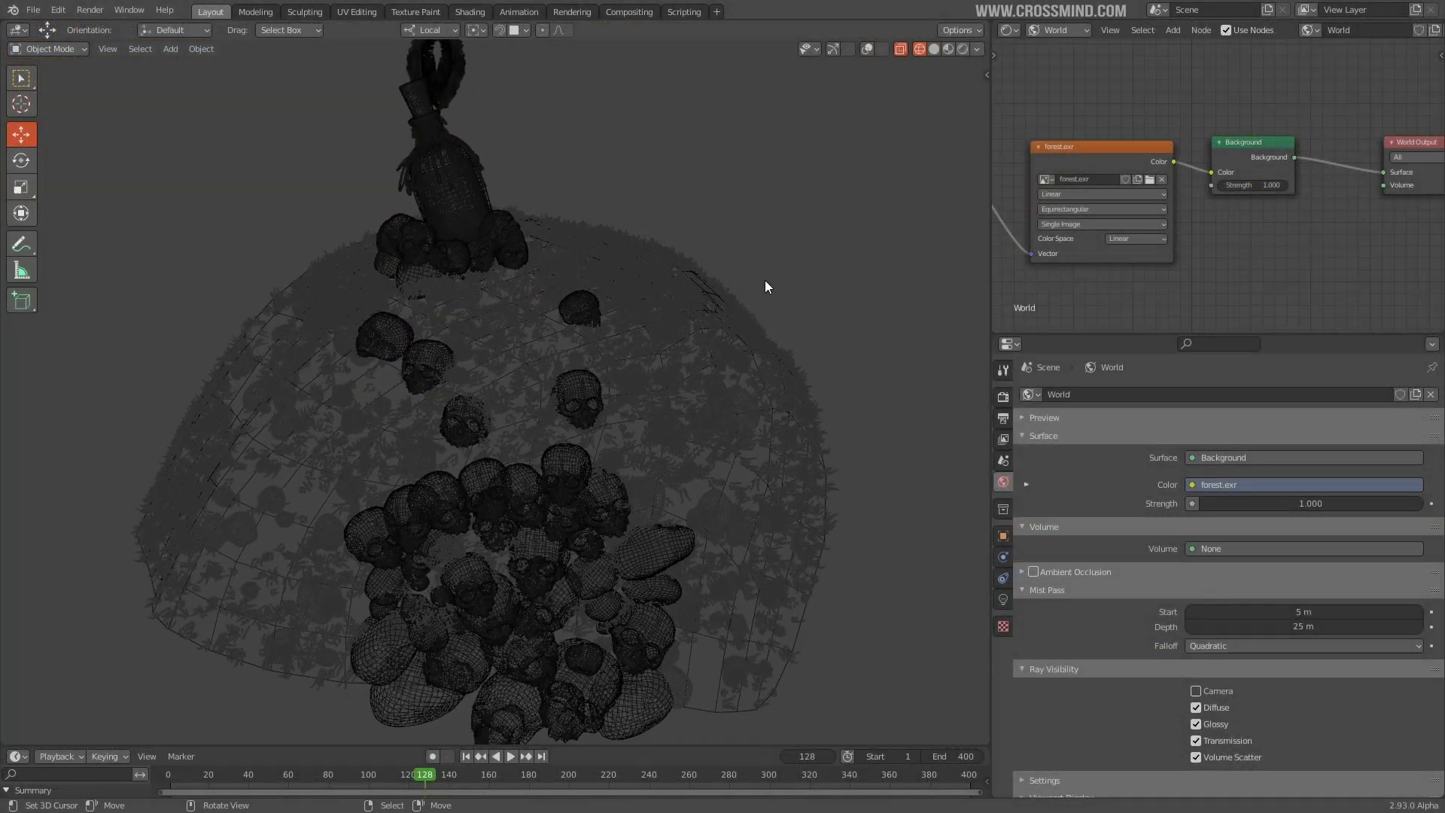
Display the skull mound scene in solid shading, look through the scene camera and play the animation from near its start.
{"action": "middle_click_drag", "start_coordinate": [688, 300], "coordinate": [689, 292]}
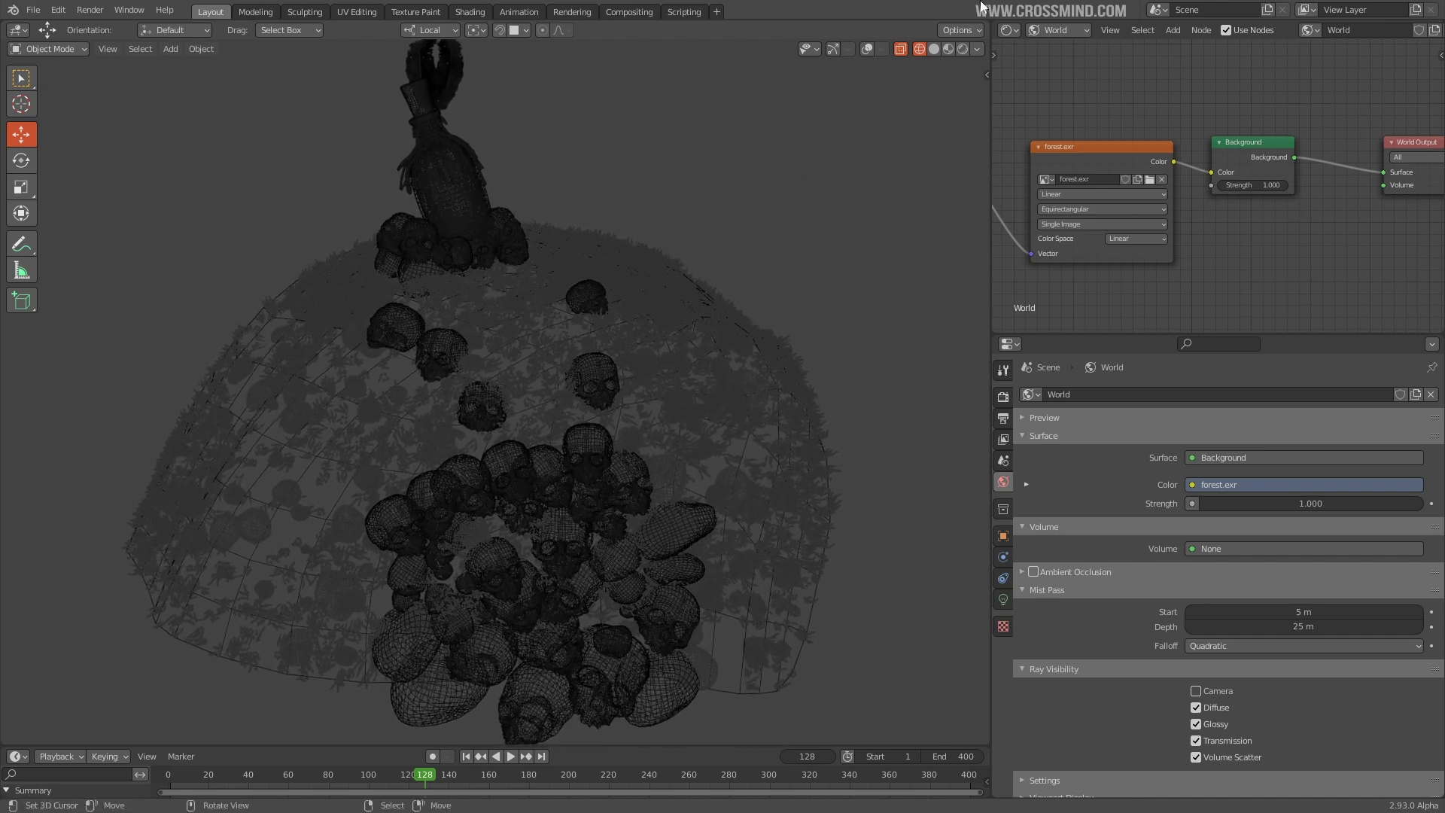
{"action": "left_click", "coordinate": [935, 47]}
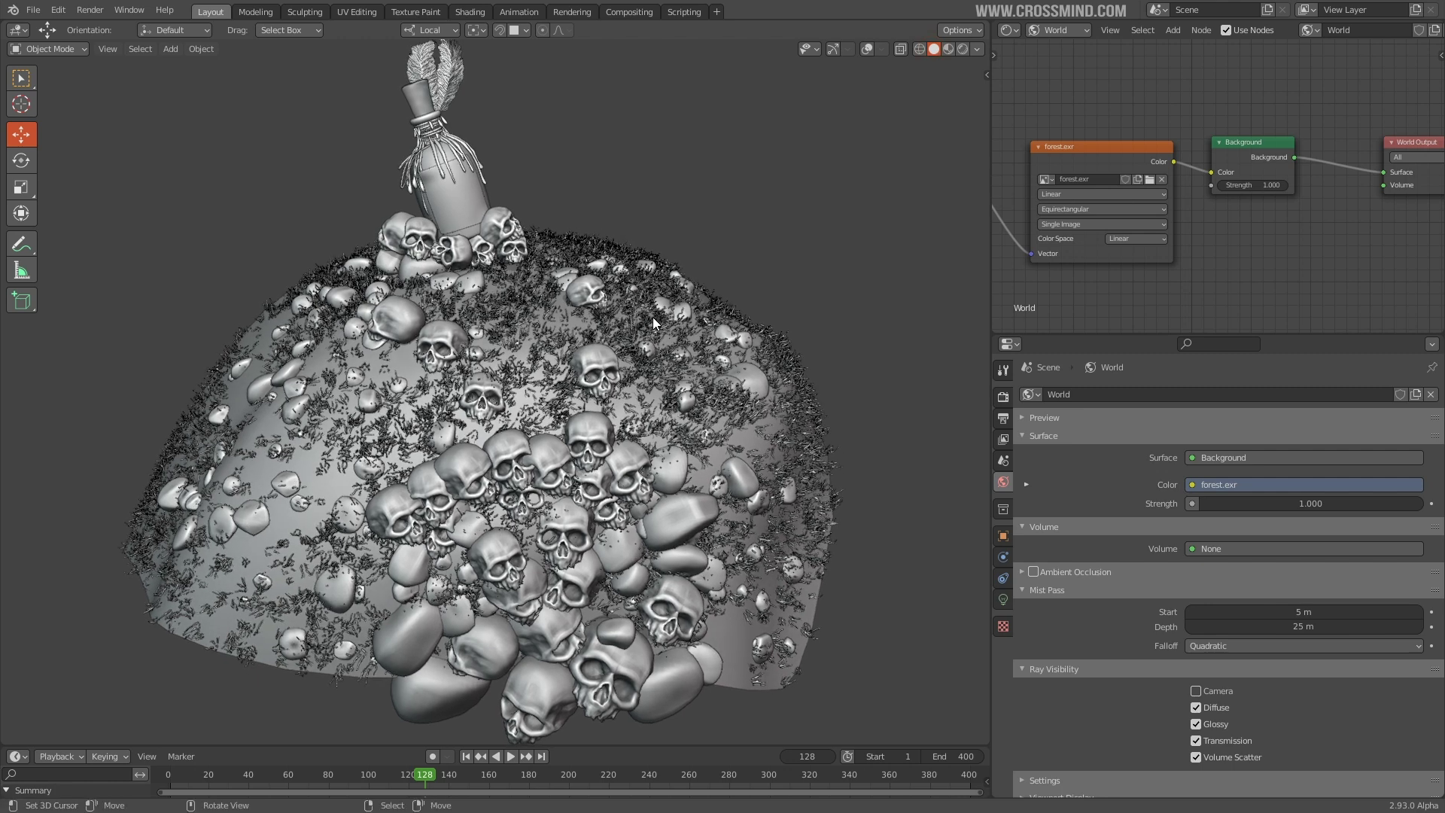
{"action": "key", "text": "KP_0"}
{"action": "left_click", "coordinate": [184, 778]}
{"action": "key", "text": "space"}
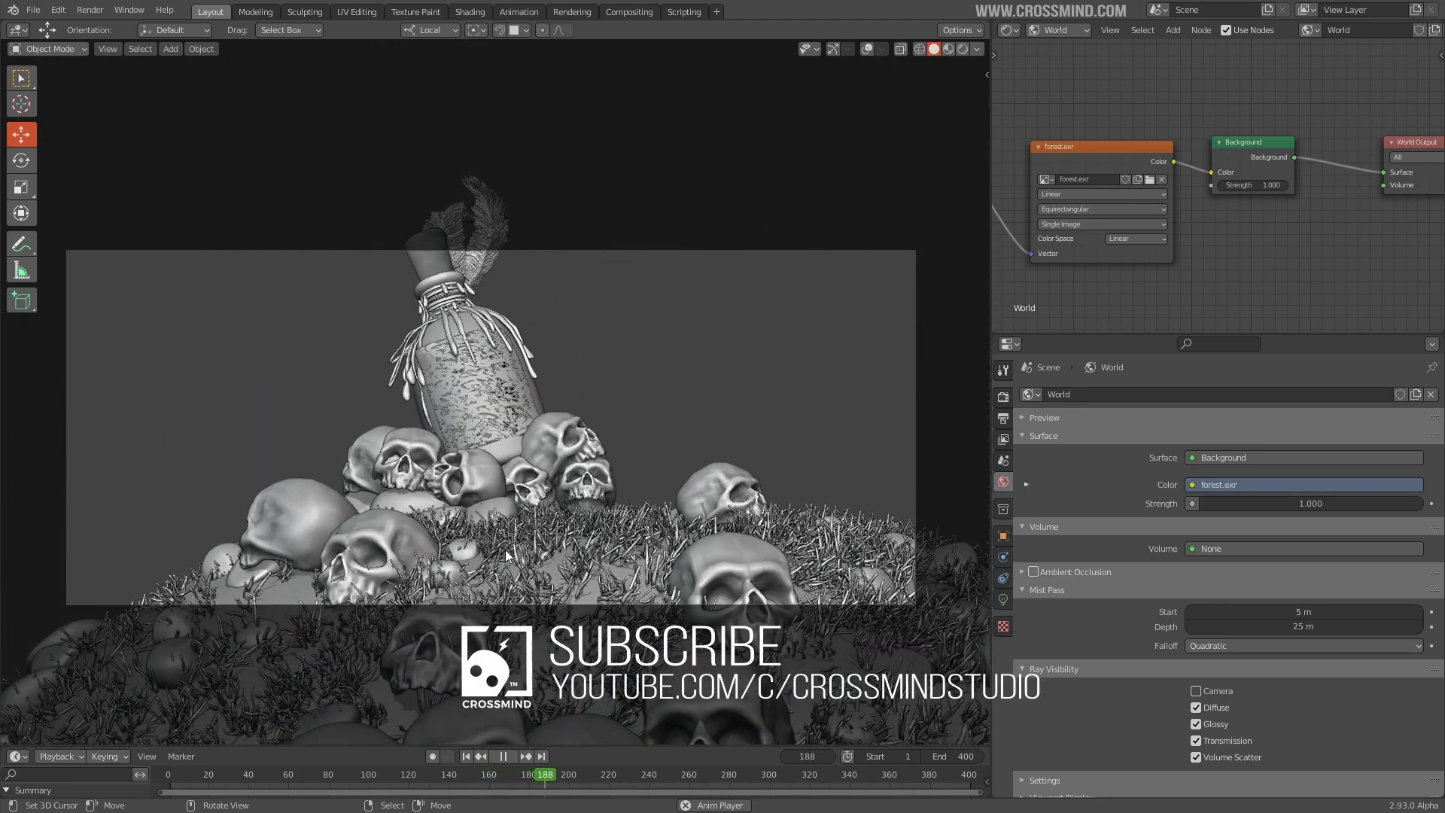
Show the overlays, set the camera's Clip Start to 0.101 m in its lens settings, and hide the overlays again.
{"action": "left_click", "coordinate": [865, 49]}
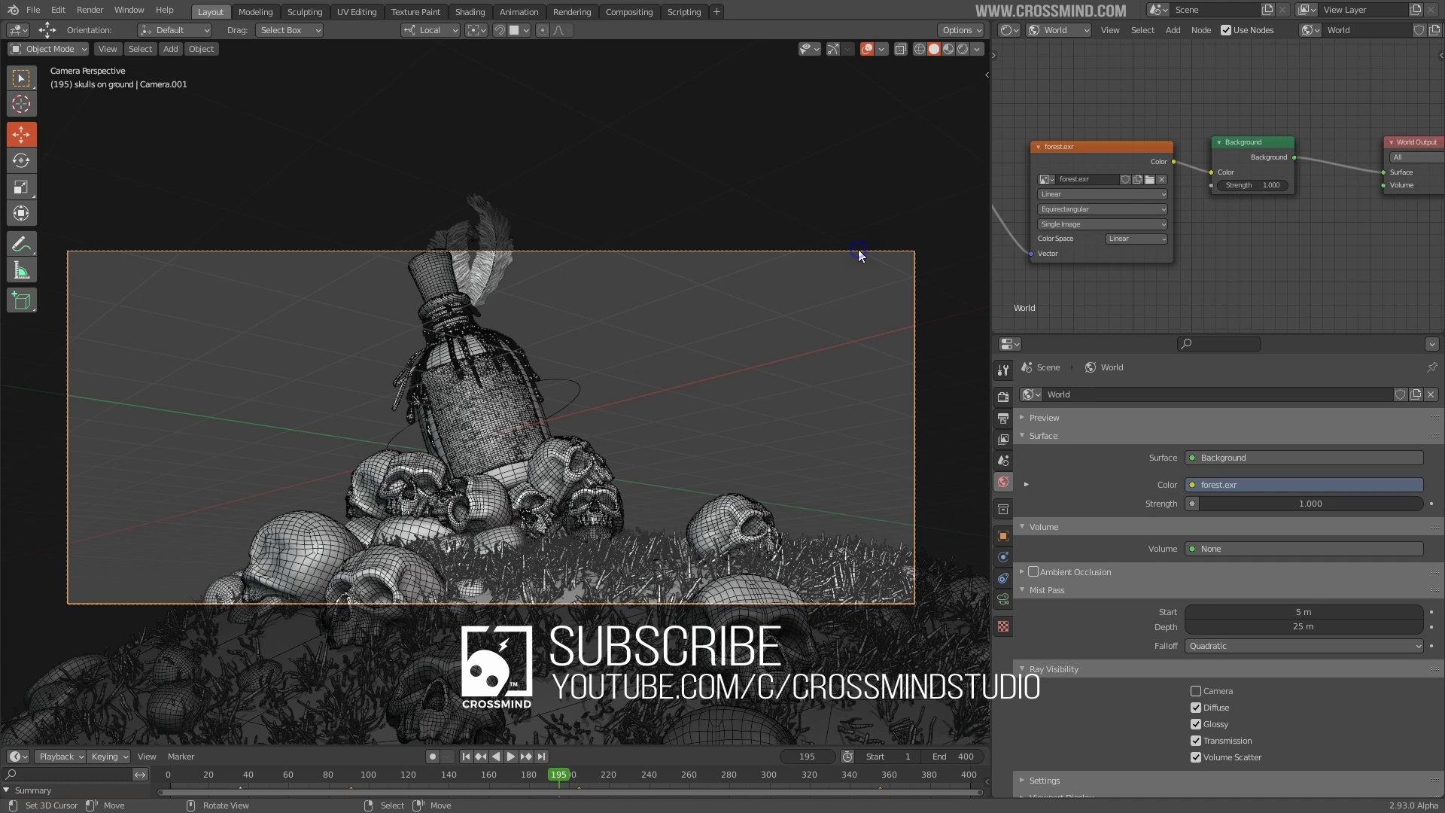
{"action": "left_click", "coordinate": [1004, 599]}
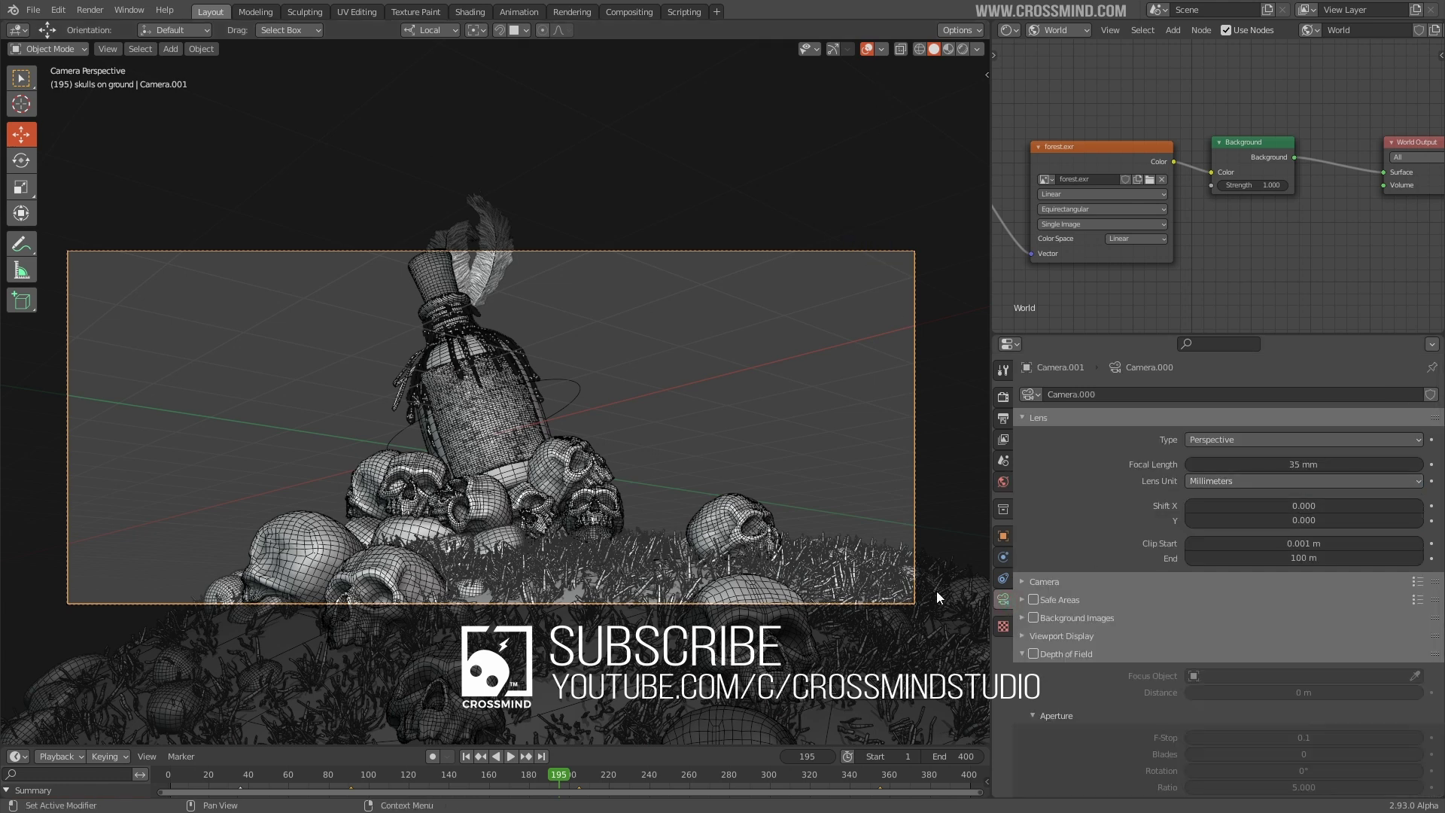
{"action": "left_click", "coordinate": [1420, 543]}
{"action": "left_click", "coordinate": [867, 50]}
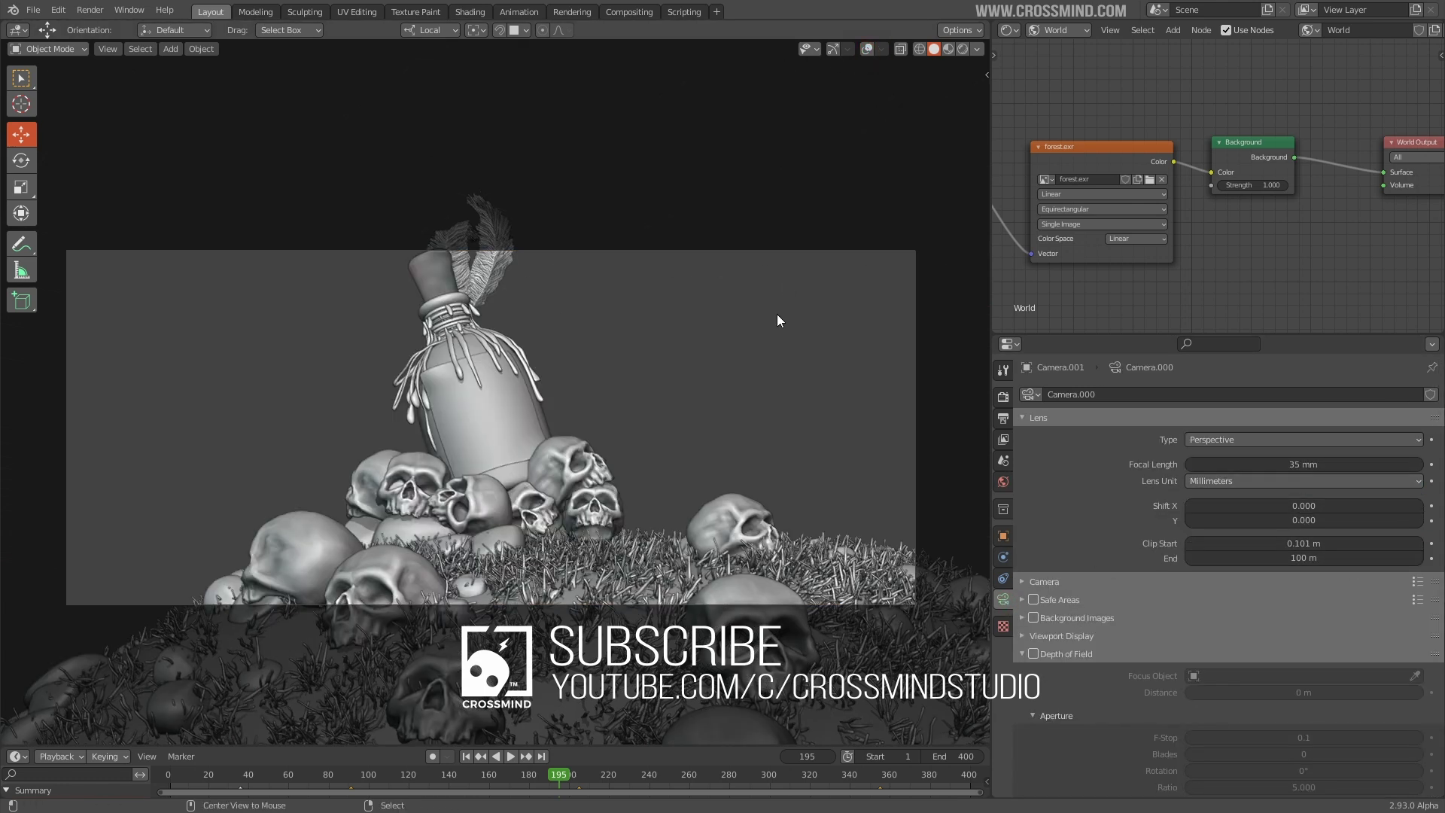
Play the camera animation to about frame 254, stop it and orbit out of the camera view.
{"action": "key", "text": "space"}
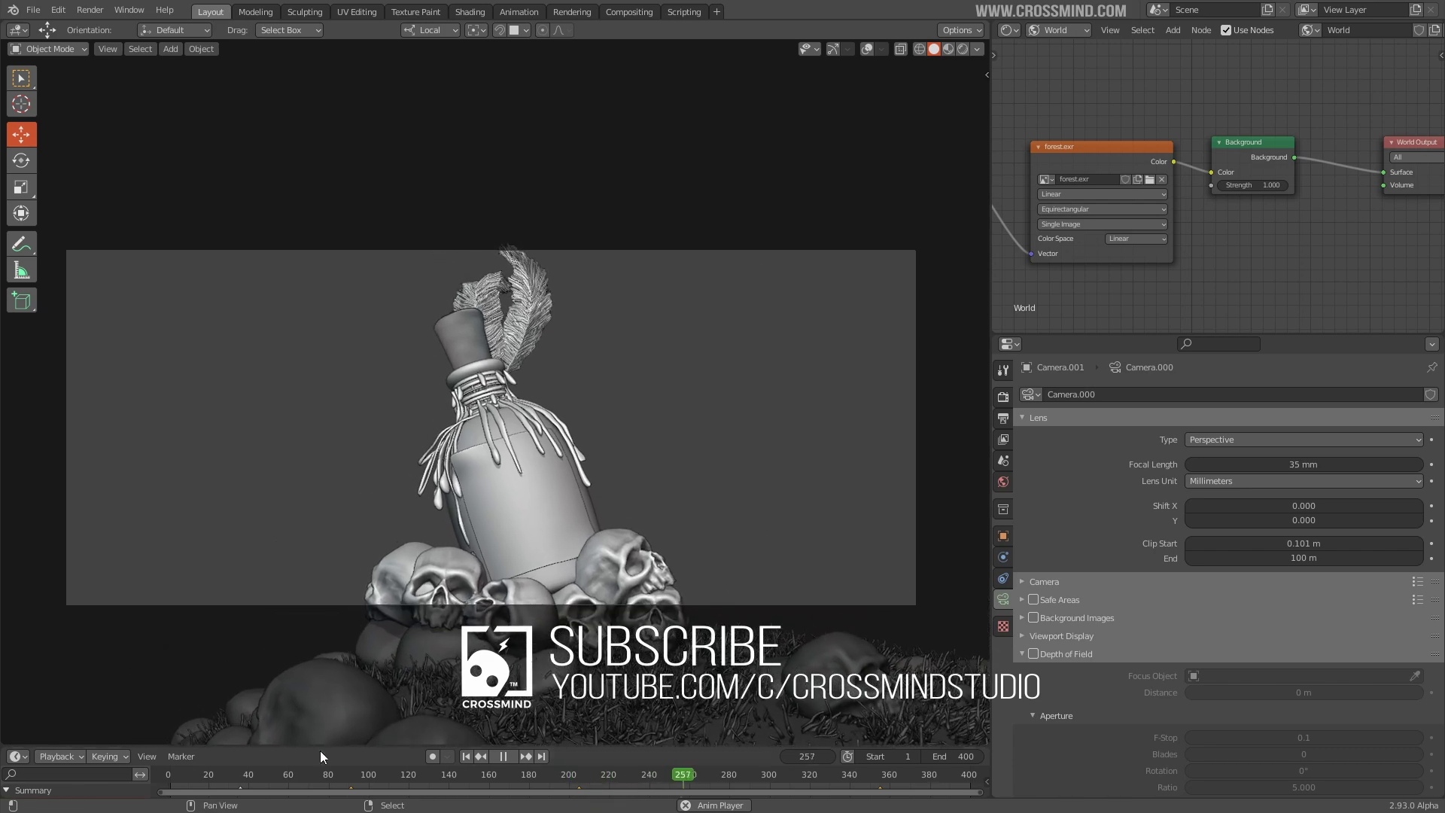
{"action": "key", "text": "space"}
{"action": "middle_click_drag", "start_coordinate": [322, 741], "coordinate": [563, 453]}
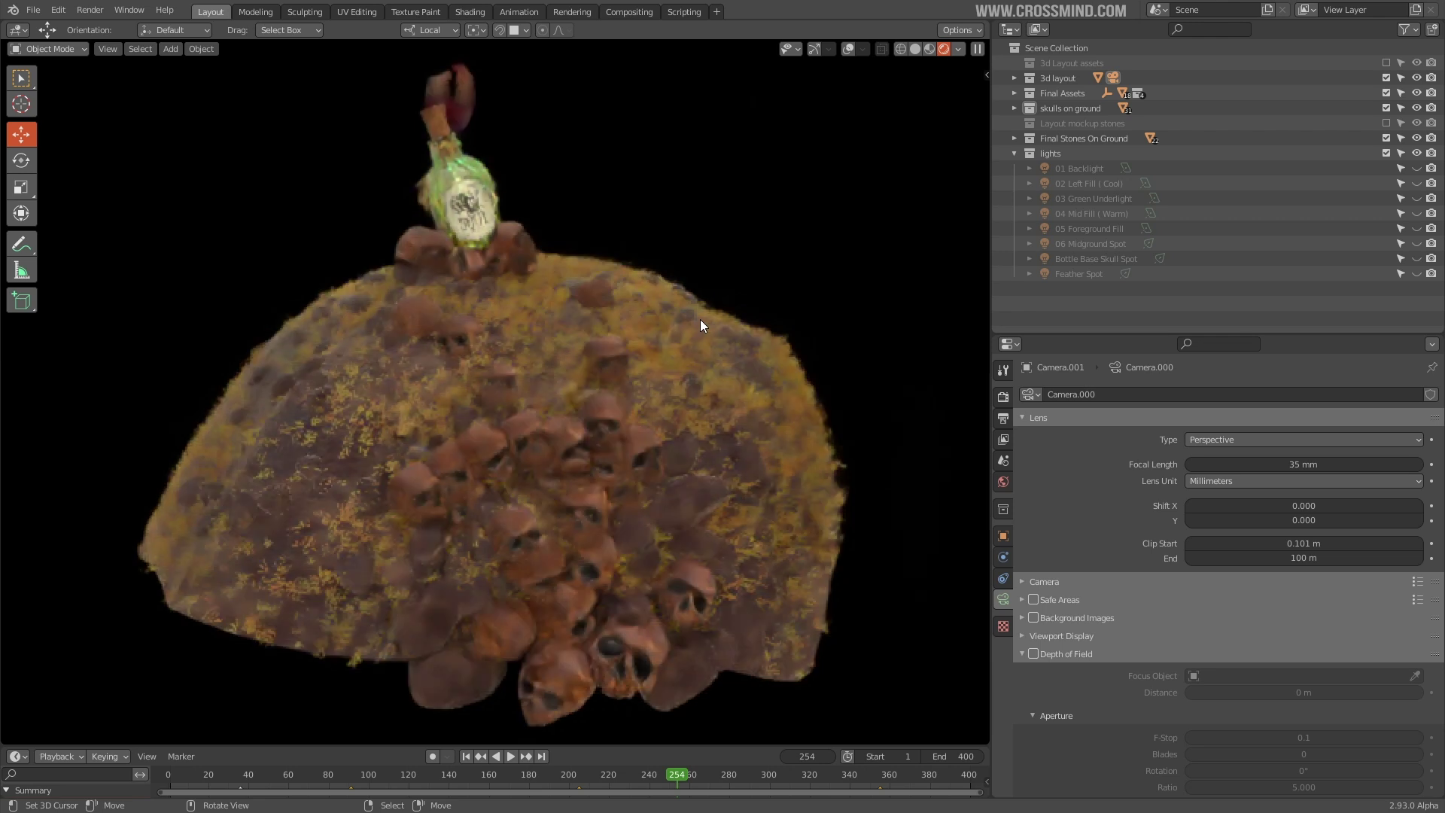
Replace the object list with the World shader nodes and set the Background strength to 0.
{"action": "left_click", "coordinate": [1010, 28]}
{"action": "left_click", "coordinate": [551, 173]}
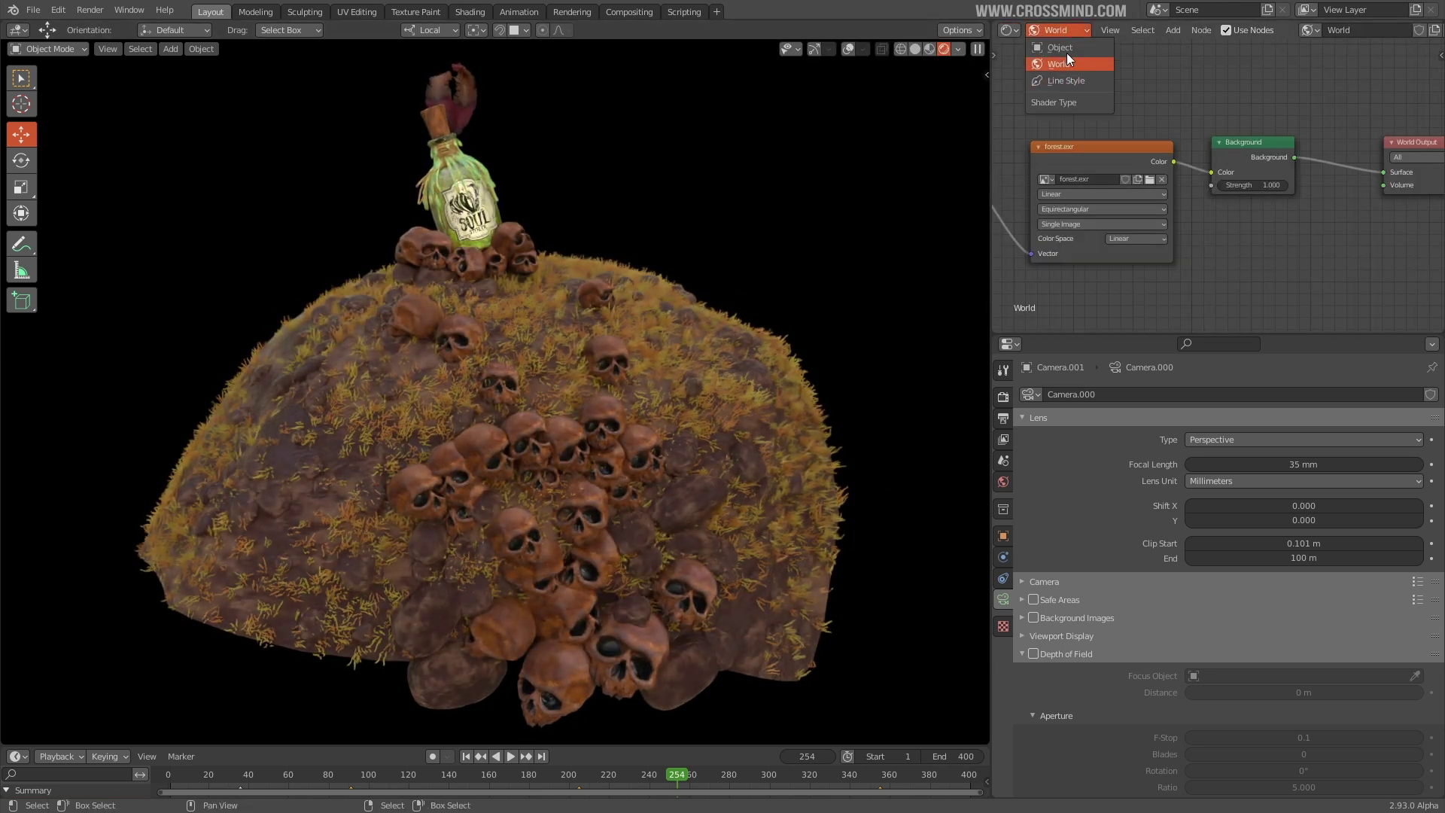
{"action": "middle_click_drag", "start_coordinate": [1232, 98], "coordinate": [1263, 82]}
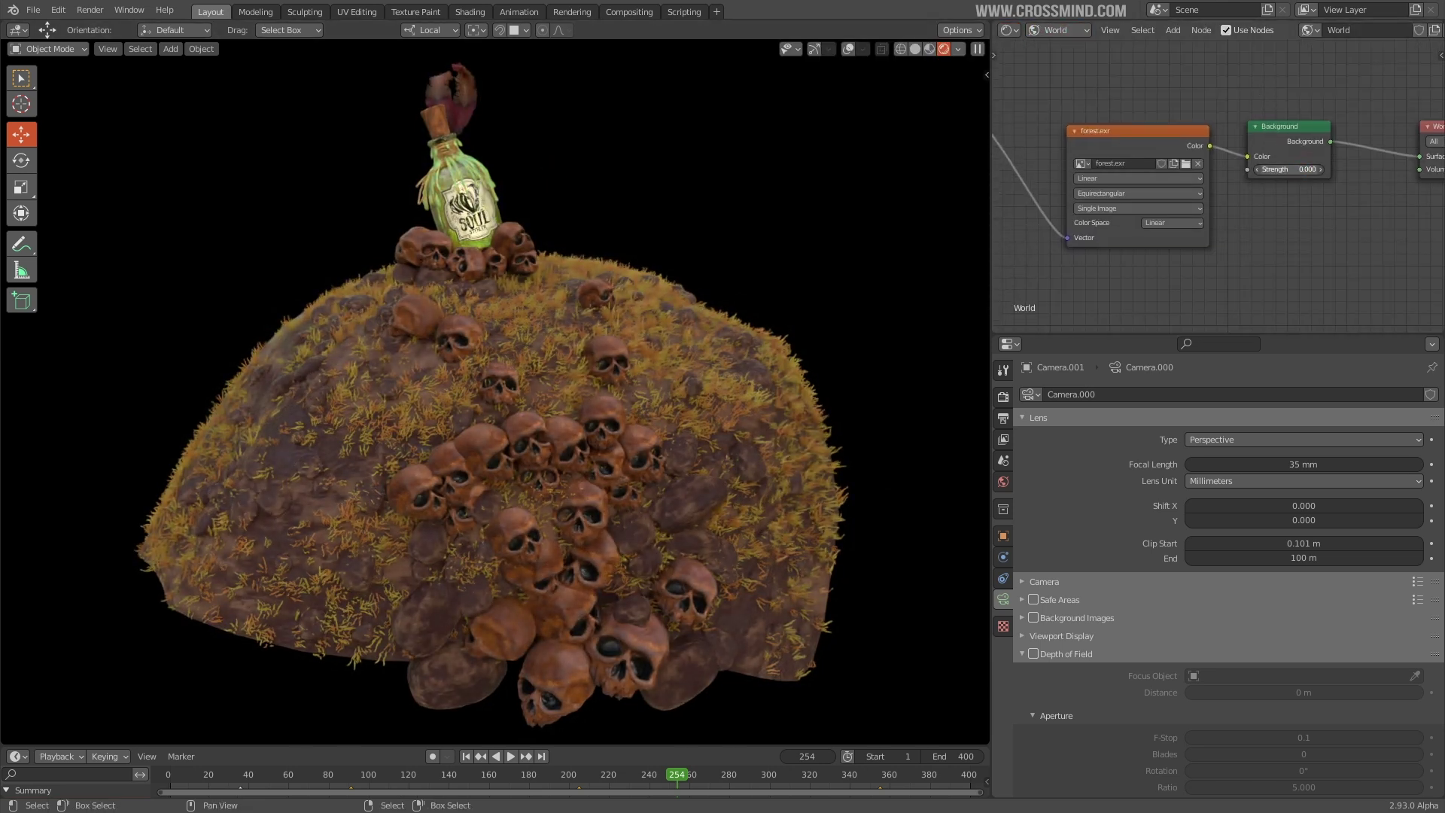
Disconnect the forest.exr texture from the world Background node and connect a new Volume Scatter shader to the World Output's Volume.
{"action": "left_click_drag", "start_coordinate": [1289, 169], "coordinate": [1232, 220]}
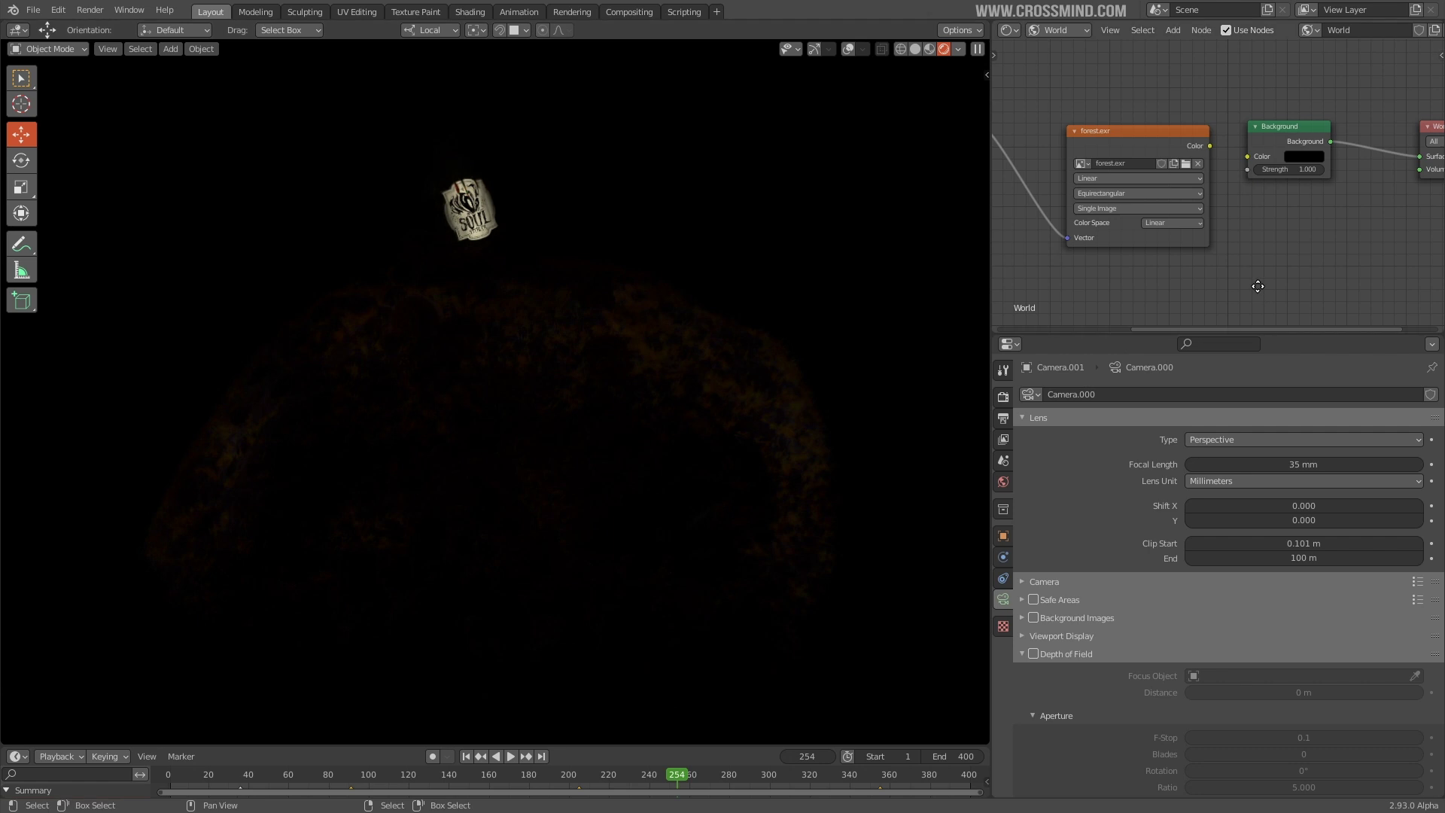
{"action": "middle_click_drag", "start_coordinate": [1257, 286], "coordinate": [1192, 286]}
{"action": "key", "text": "shift+a"}
{"action": "mouse_move", "coordinate": [1159, 288]}
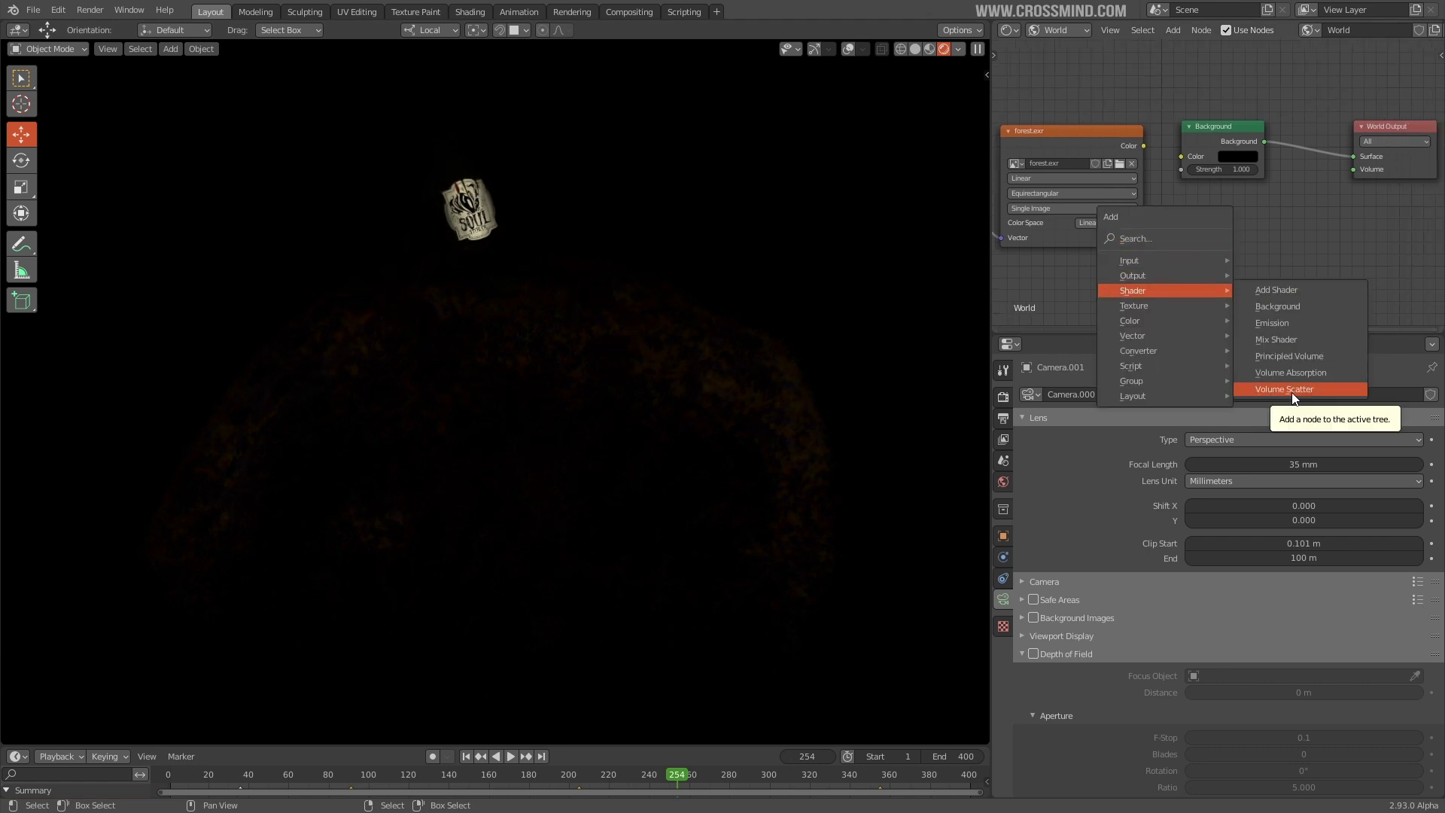
{"action": "left_click", "coordinate": [1294, 389]}
{"action": "left_click", "coordinate": [1235, 241]}
{"action": "left_click_drag", "start_coordinate": [1274, 233], "coordinate": [1353, 170]}
Give the Volume Scatter node the copied pale yellow color, a density of 0.010 and an anisotropy of -0.519.
{"action": "key", "text": "ctrl+v"}
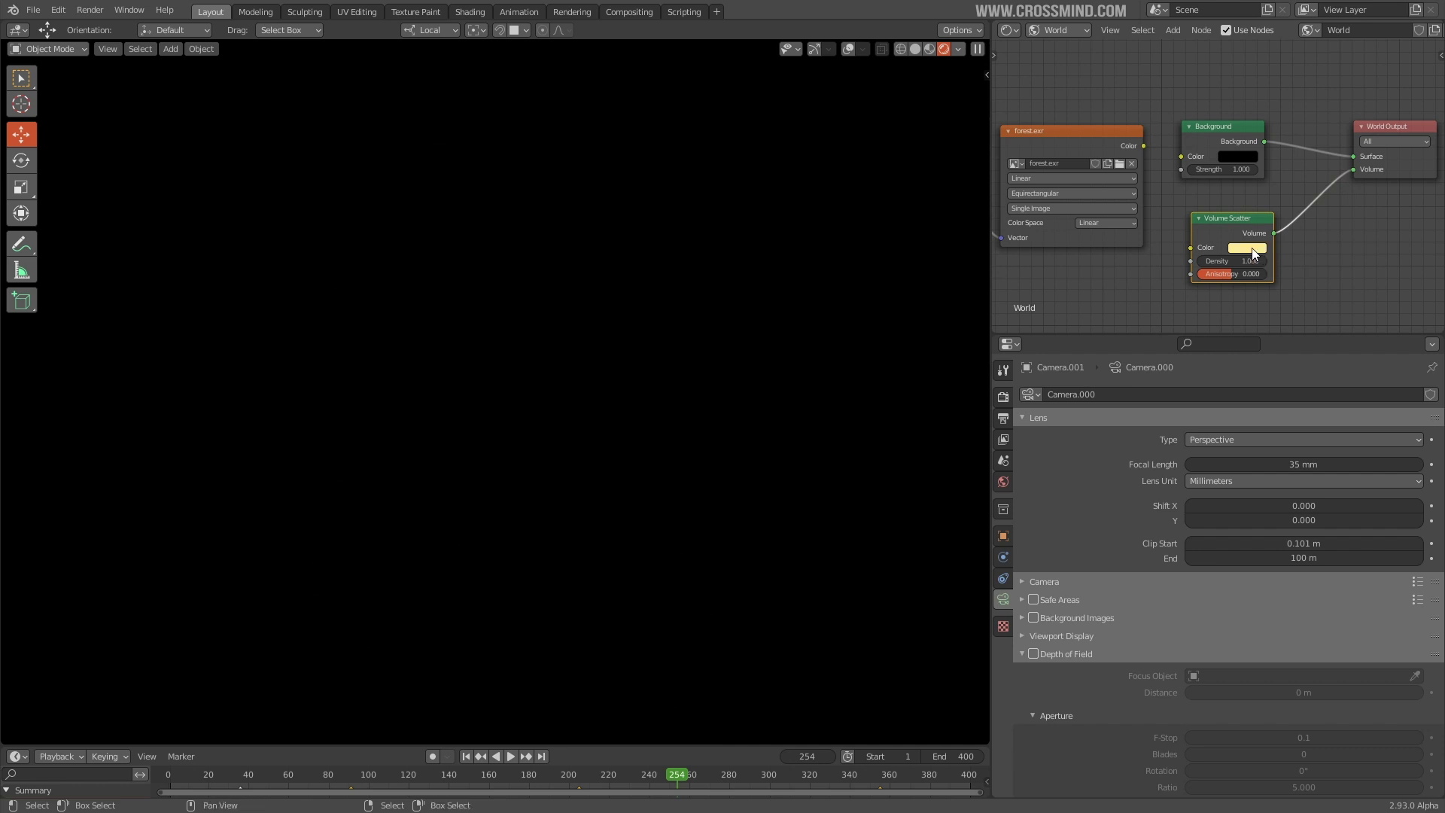
{"action": "left_click", "coordinate": [1249, 261]}
{"action": "type", "text": "1.0"}
{"action": "left_click_drag", "start_coordinate": [1213, 274], "coordinate": [1212, 274]}
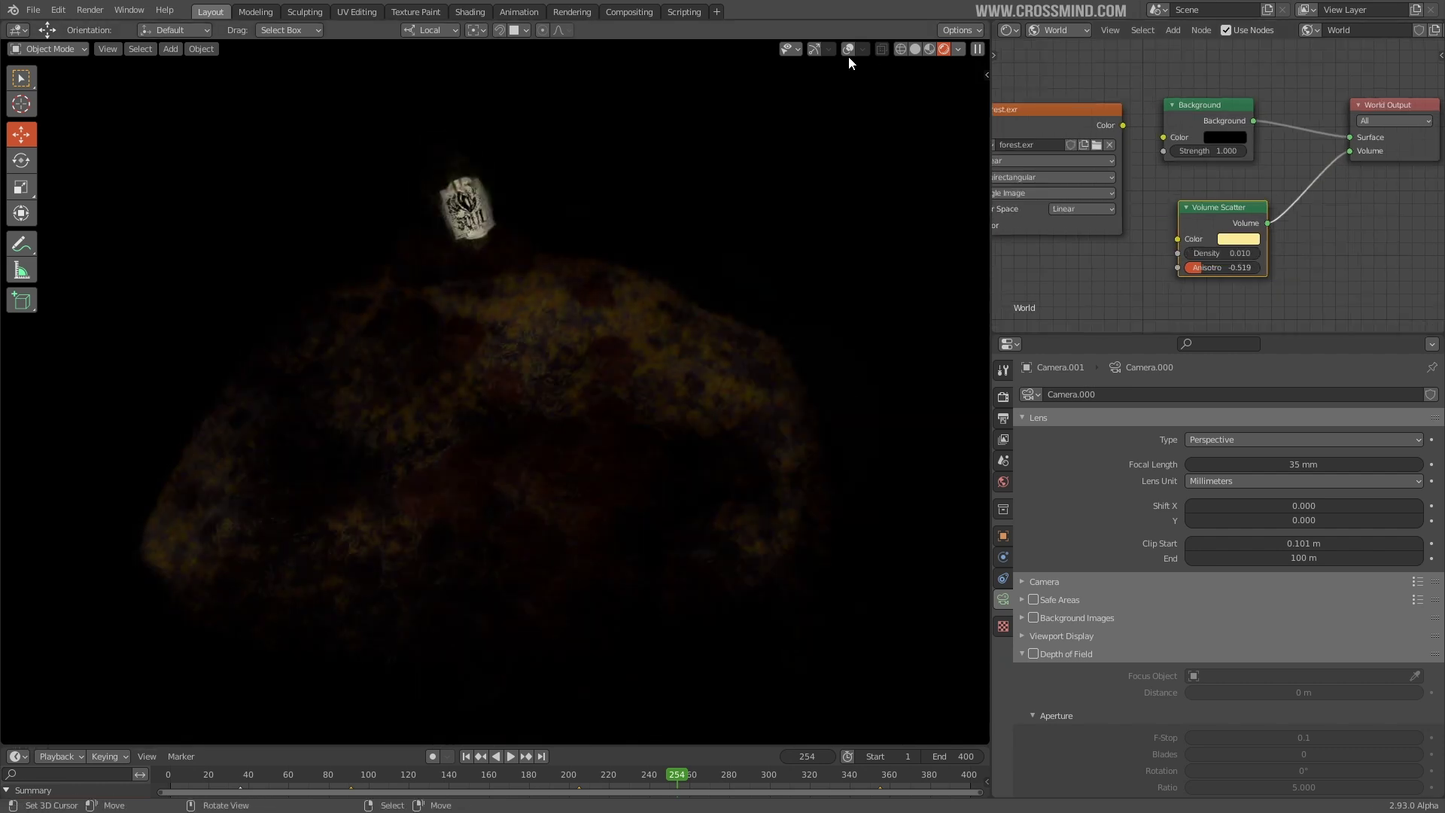
Show the overlays, switch the viewport to solid shading and add an area light to the scene.
{"action": "left_click", "coordinate": [848, 50]}
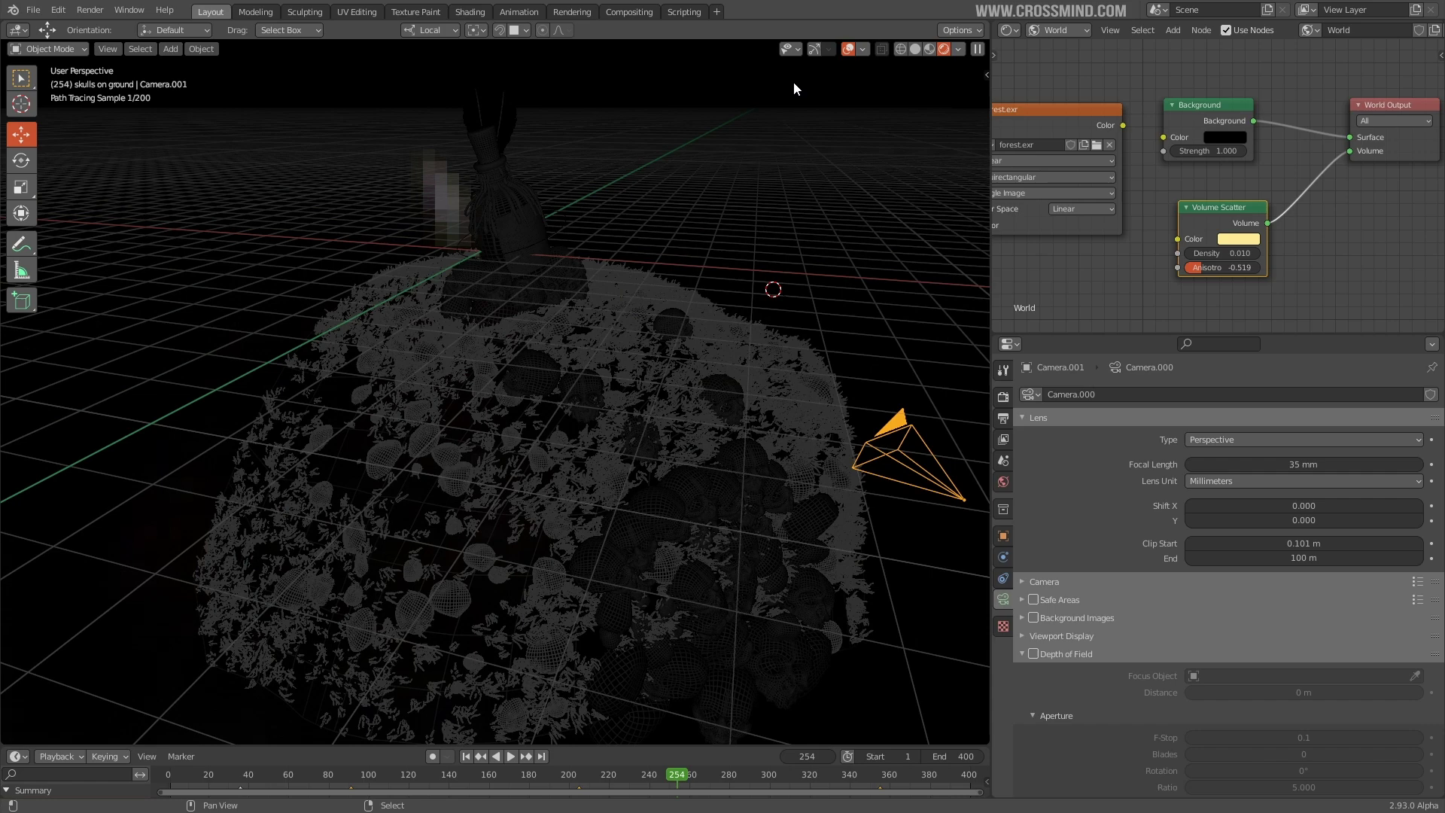
{"action": "key", "text": "shift+z"}
{"action": "middle_click_drag", "start_coordinate": [794, 82], "coordinate": [695, 199]}
{"action": "key", "text": "shift+a"}
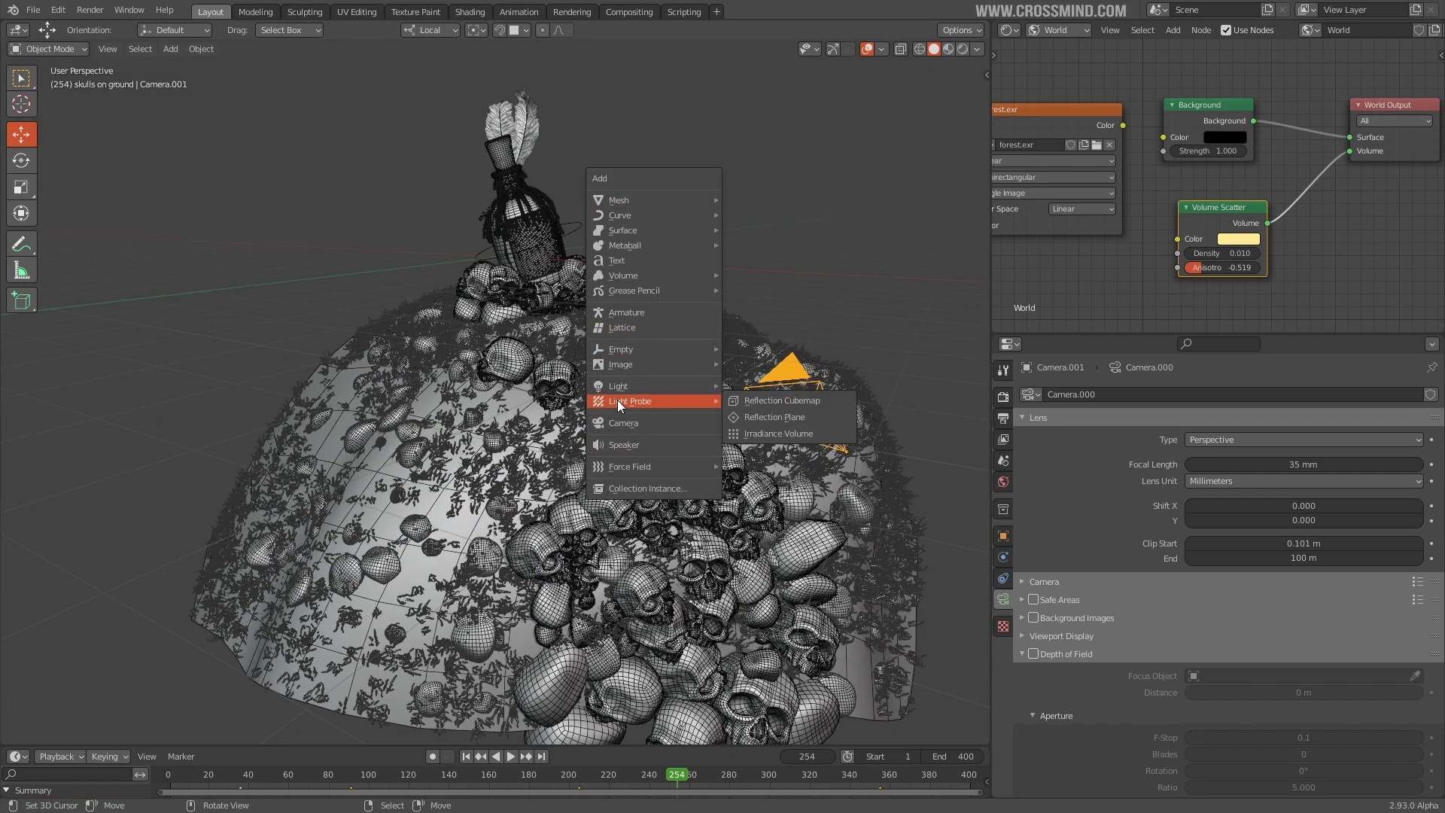
{"action": "left_click", "coordinate": [756, 432]}
Move the new area light behind the bottle and rotate it to face the bottle.
{"action": "middle_click_drag", "start_coordinate": [756, 369], "coordinate": [881, 319]}
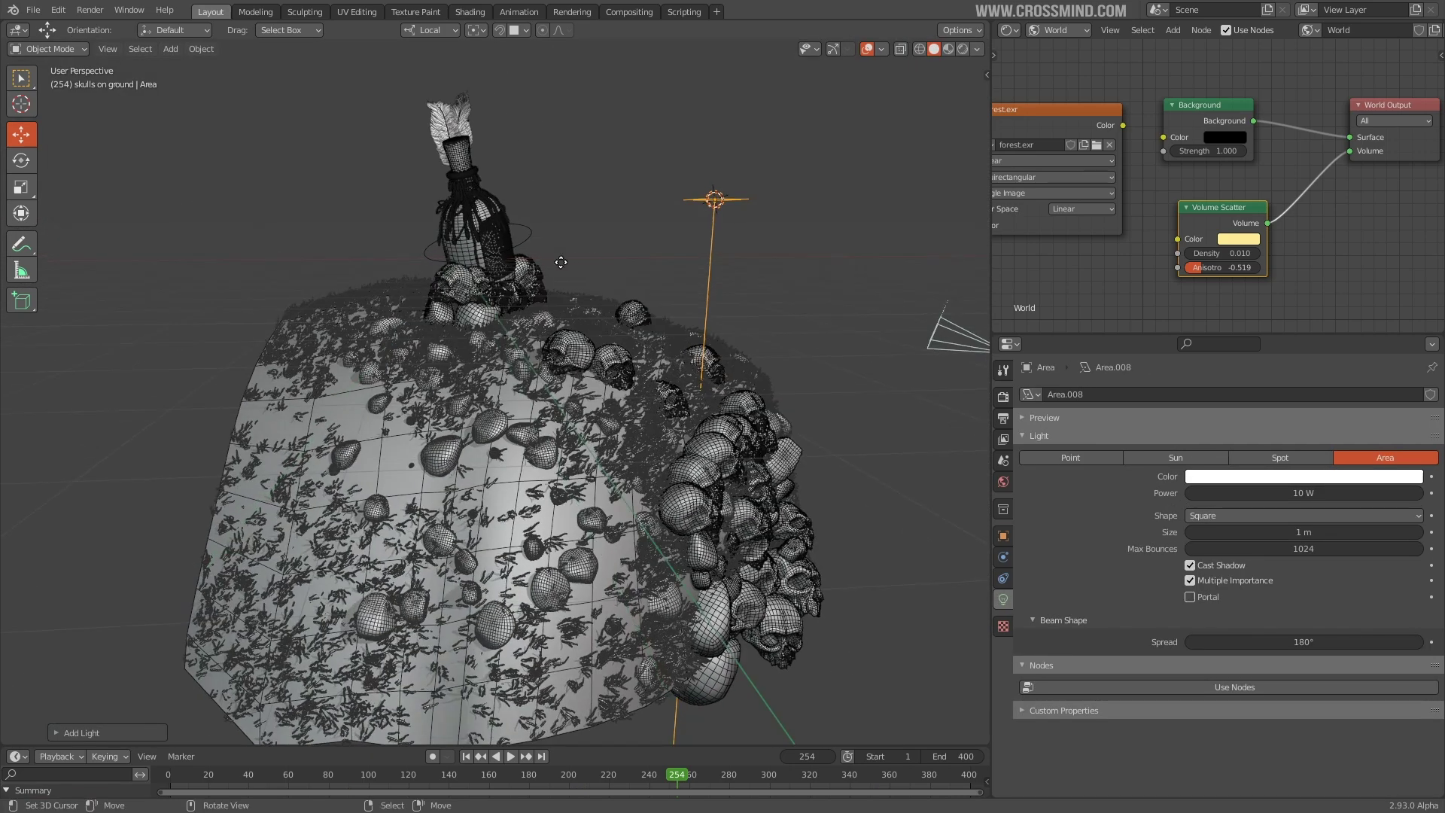
{"action": "key", "text": "g"}
{"action": "left_click", "coordinate": [488, 78]}
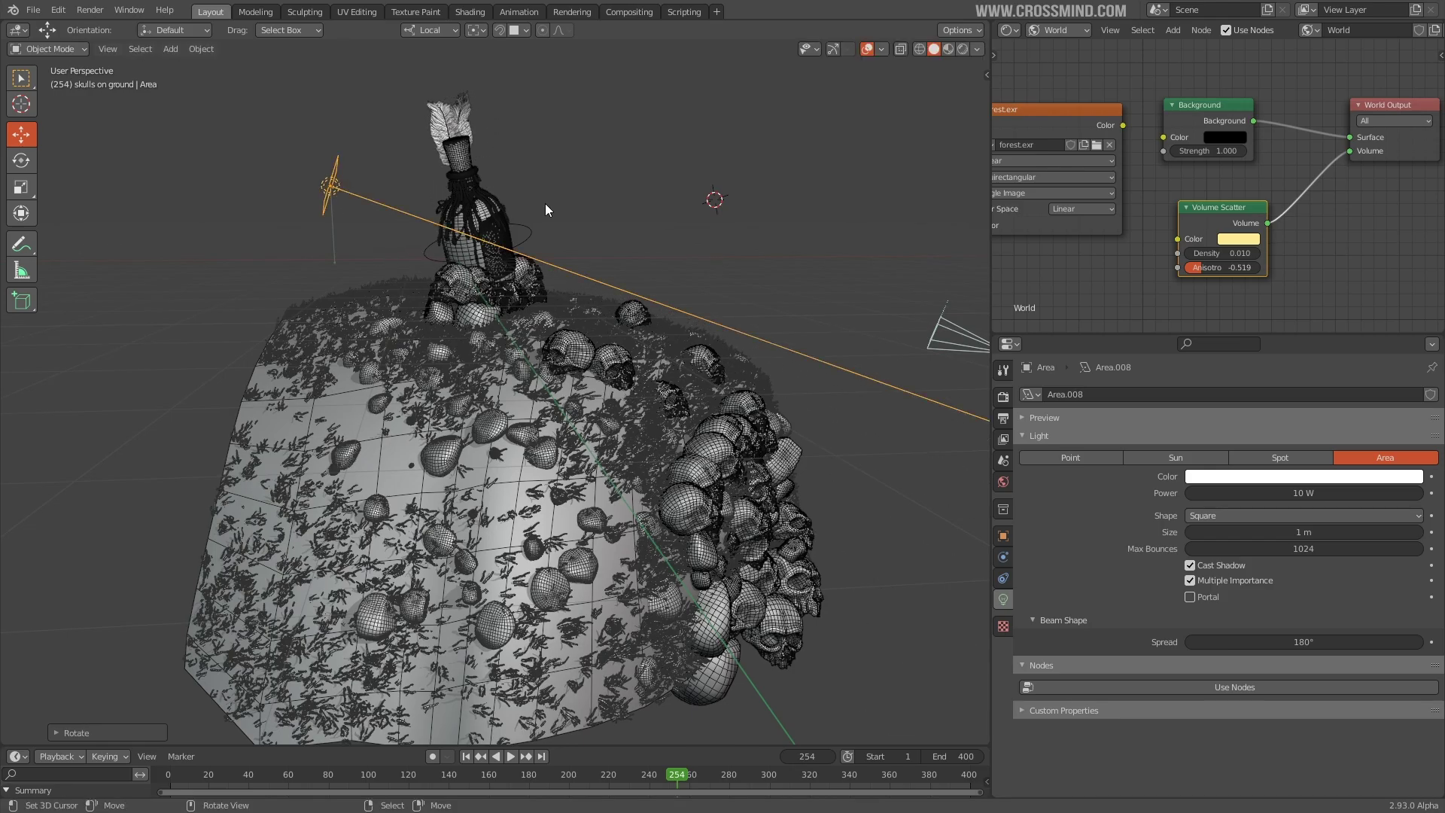
{"action": "middle_click_drag", "start_coordinate": [545, 204], "coordinate": [490, 189]}
{"action": "scroll", "coordinate": [489, 189], "scroll_direction": "up", "scroll_amount": 2}
{"action": "key", "text": "g"}
{"action": "left_click", "coordinate": [557, 158]}
Refine the area light's position and angle behind the bottle from several viewpoints.
{"action": "key", "text": "g"}
{"action": "middle_click_drag", "start_coordinate": [407, 218], "coordinate": [640, 203]}
{"action": "left_click", "coordinate": [491, 244]}
{"action": "key", "text": "r"}
{"action": "left_click", "coordinate": [441, 223]}
{"action": "key", "text": "g"}
{"action": "left_click", "coordinate": [486, 201]}
{"action": "middle_click_drag", "start_coordinate": [486, 202], "coordinate": [632, 214]}
{"action": "key", "text": "g"}
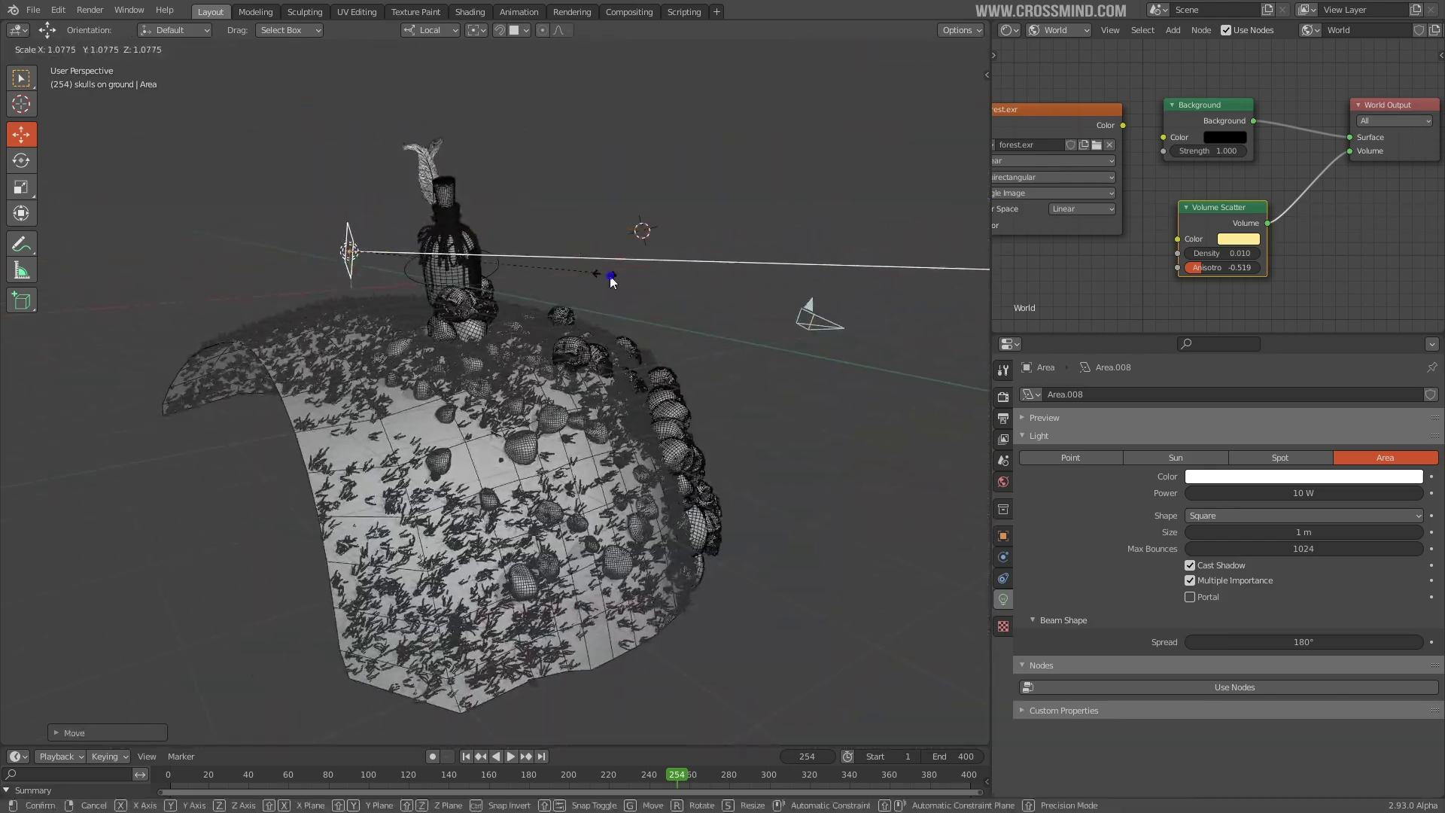
{"action": "left_click", "coordinate": [610, 281]}
Set the area light's size to 1.29 m, hide the overlays and display the scene in rendered shading.
{"action": "left_click_drag", "start_coordinate": [1295, 532], "coordinate": [1318, 532]}
{"action": "mouse_move", "coordinate": [829, 346]}
{"action": "middle_mouse_down"}
{"action": "mouse_move", "coordinate": [636, 360]}
{"action": "mouse_move", "coordinate": [678, 354]}
{"action": "middle_mouse_up"}
{"action": "key", "text": "alt+shift+z"}
{"action": "left_click", "coordinate": [963, 49]}
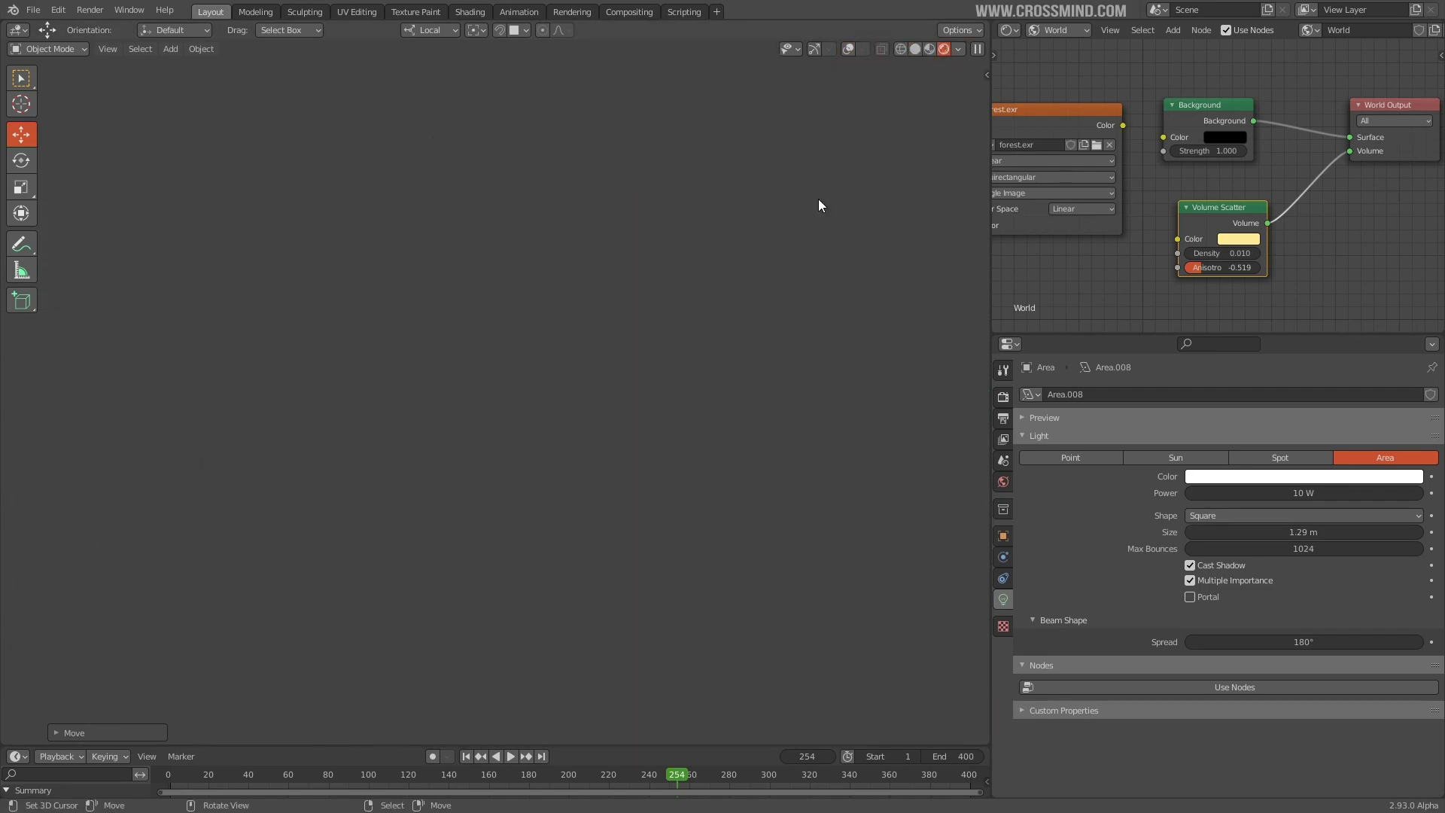
Enable nodes on the area light with an emission strength of 22 and tint the light color pale yellow-green.
{"action": "left_click", "coordinate": [1240, 688]}
{"action": "left_click", "coordinate": [1321, 732]}
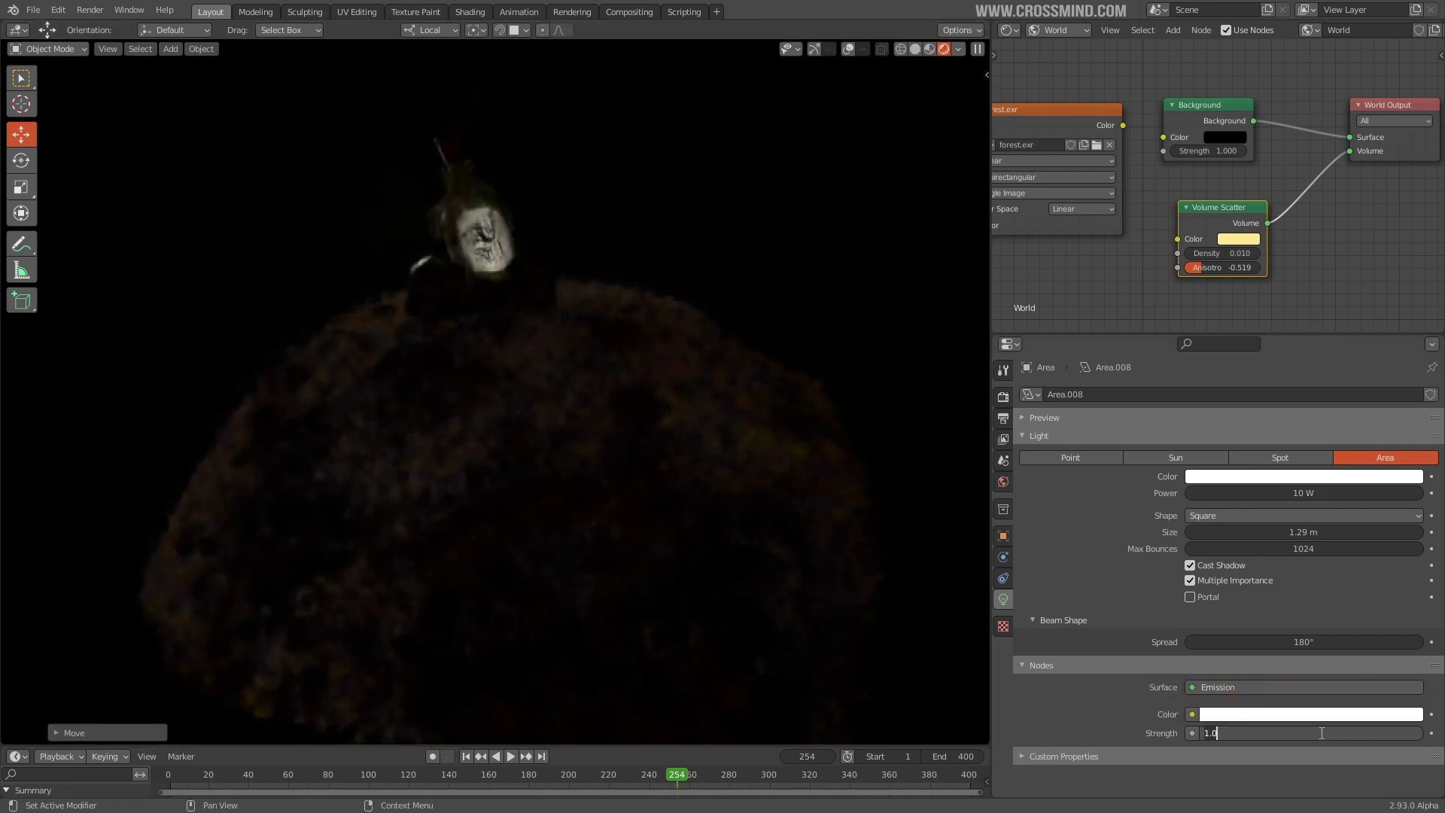
{"action": "left_click", "coordinate": [1262, 479]}
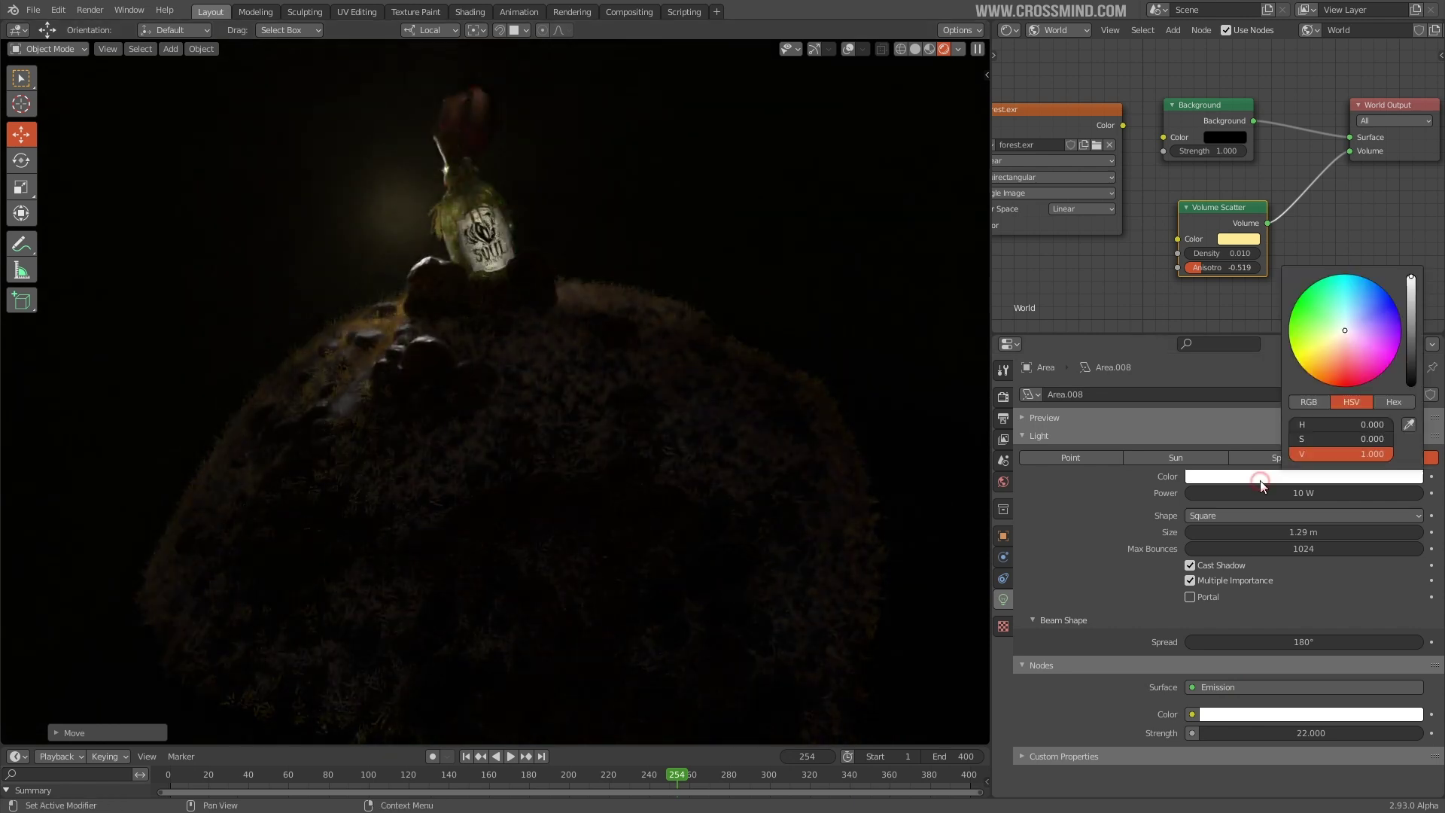
{"action": "left_click", "coordinate": [1352, 337]}
{"action": "left_click", "coordinate": [1303, 477]}
{"action": "left_click", "coordinate": [1334, 333]}
Set the area light's power to 20 W and briefly show the overlays to check its placement behind the bottle.
{"action": "left_click", "coordinate": [1329, 493]}
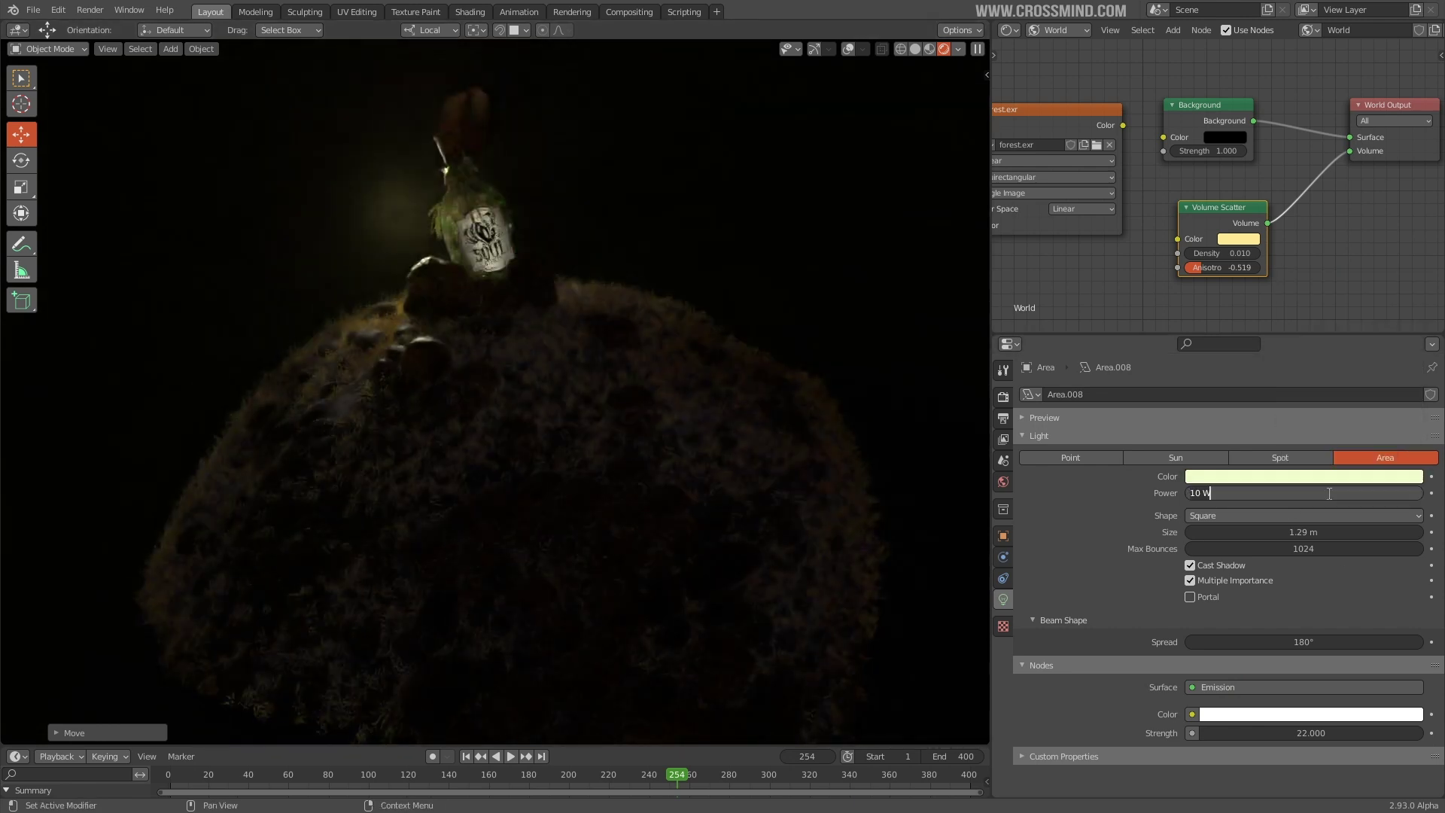
{"action": "type", "text": "20"}
{"action": "key", "text": "Return"}
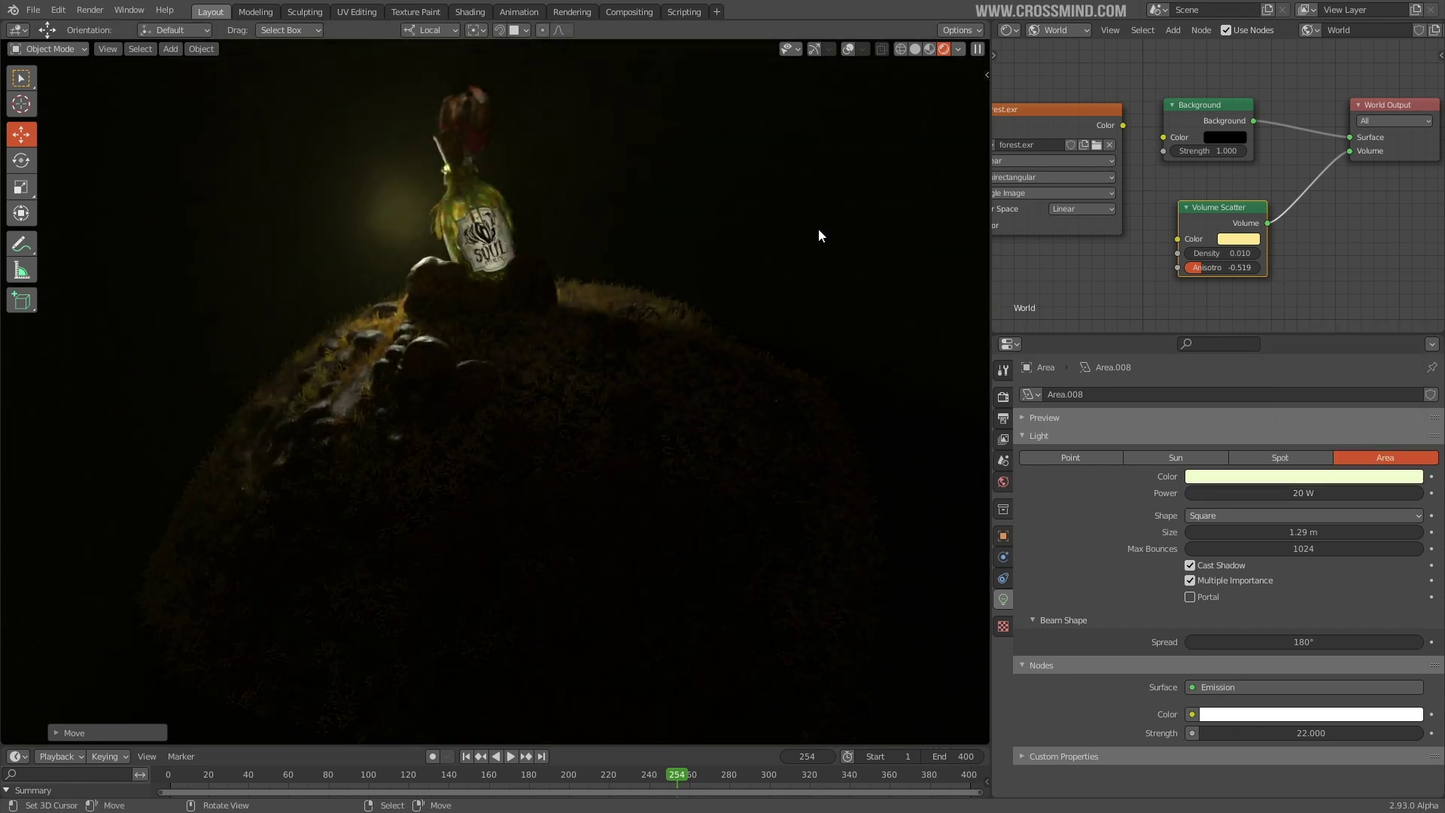
{"action": "left_click", "coordinate": [849, 49]}
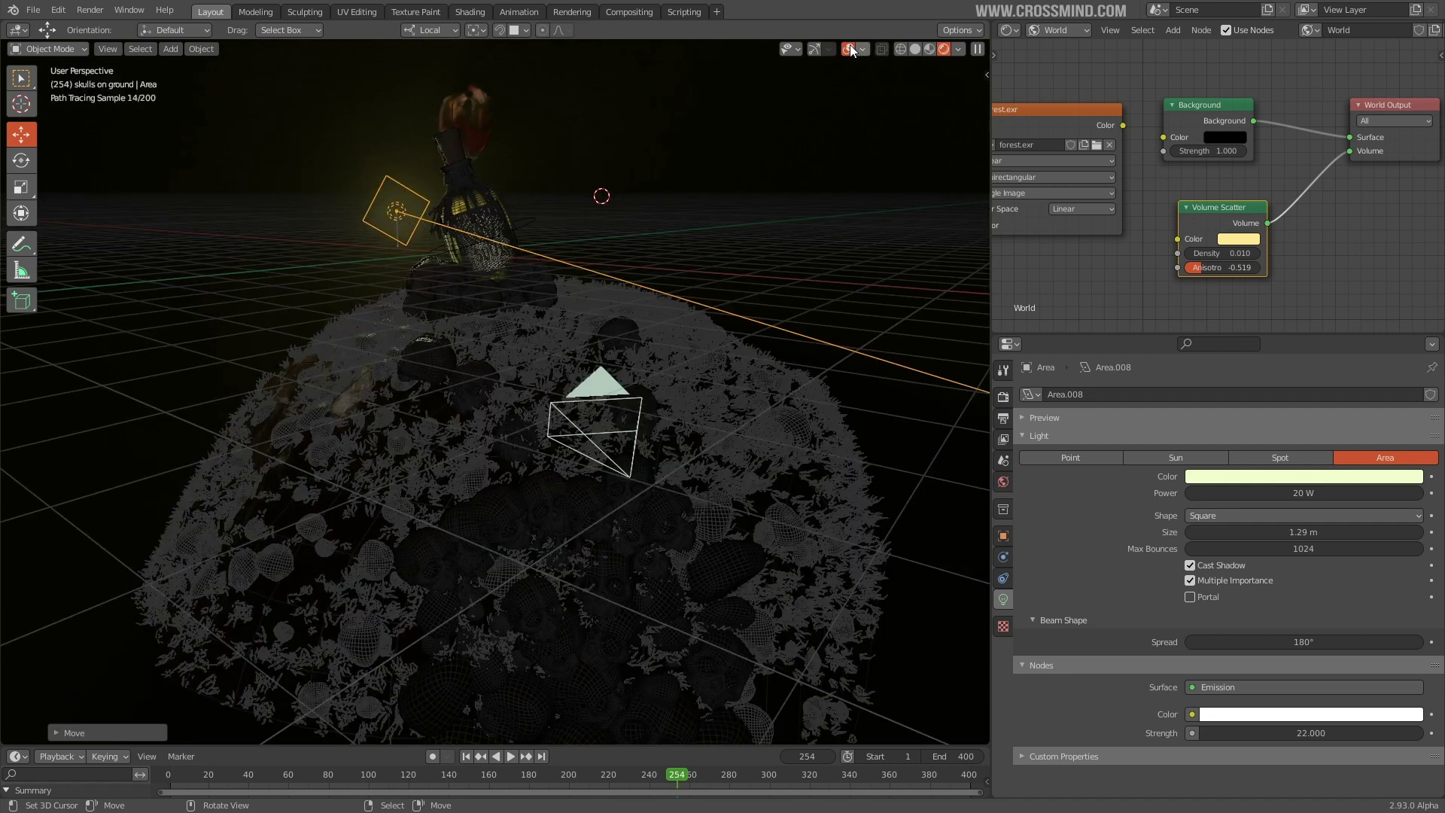
{"action": "left_click", "coordinate": [850, 49]}
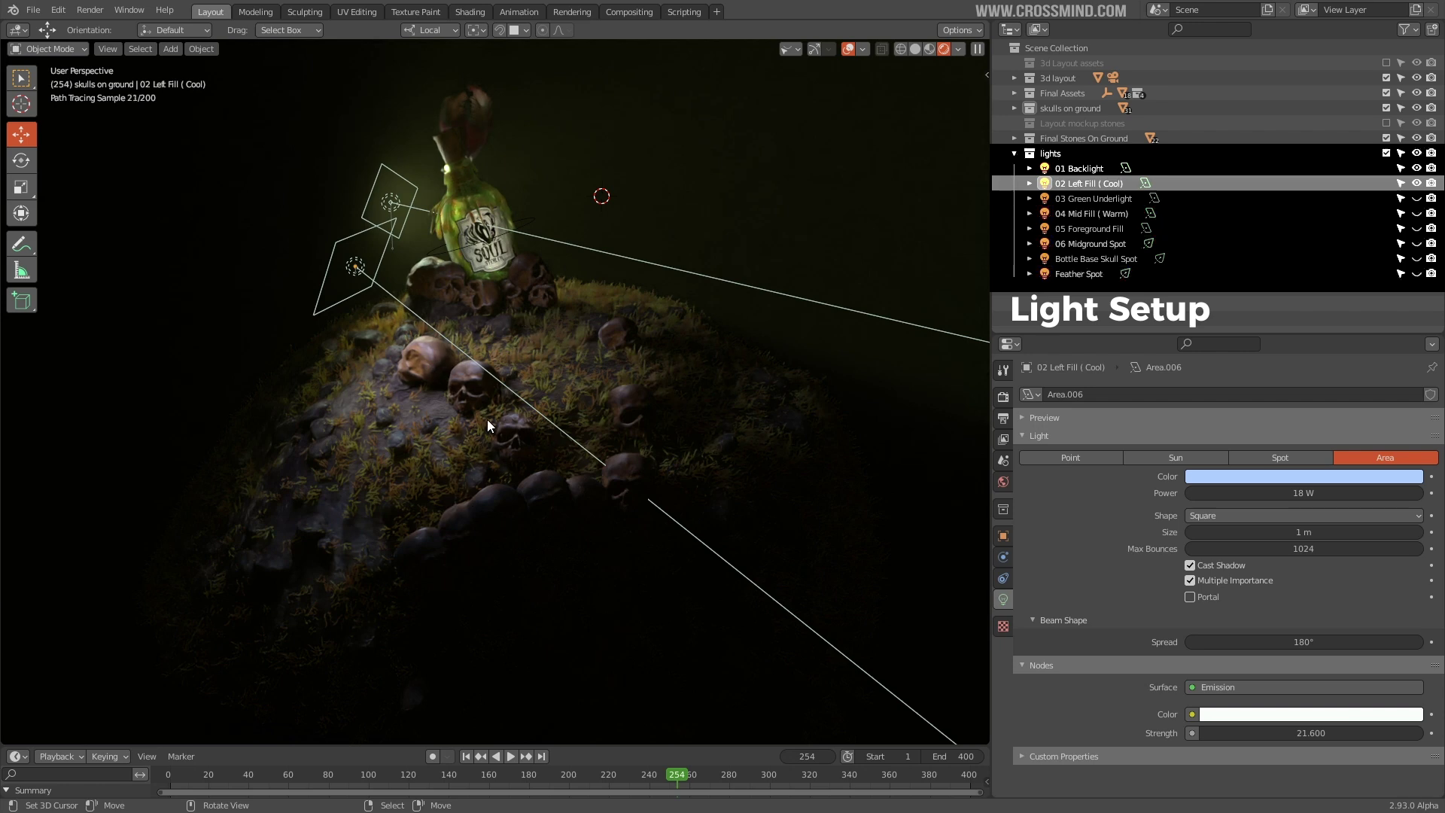
Return the skull mound to rendered shading and make the 03 Green Underlight visible in the viewport.
{"action": "middle_click_drag", "start_coordinate": [390, 382], "coordinate": [432, 431]}
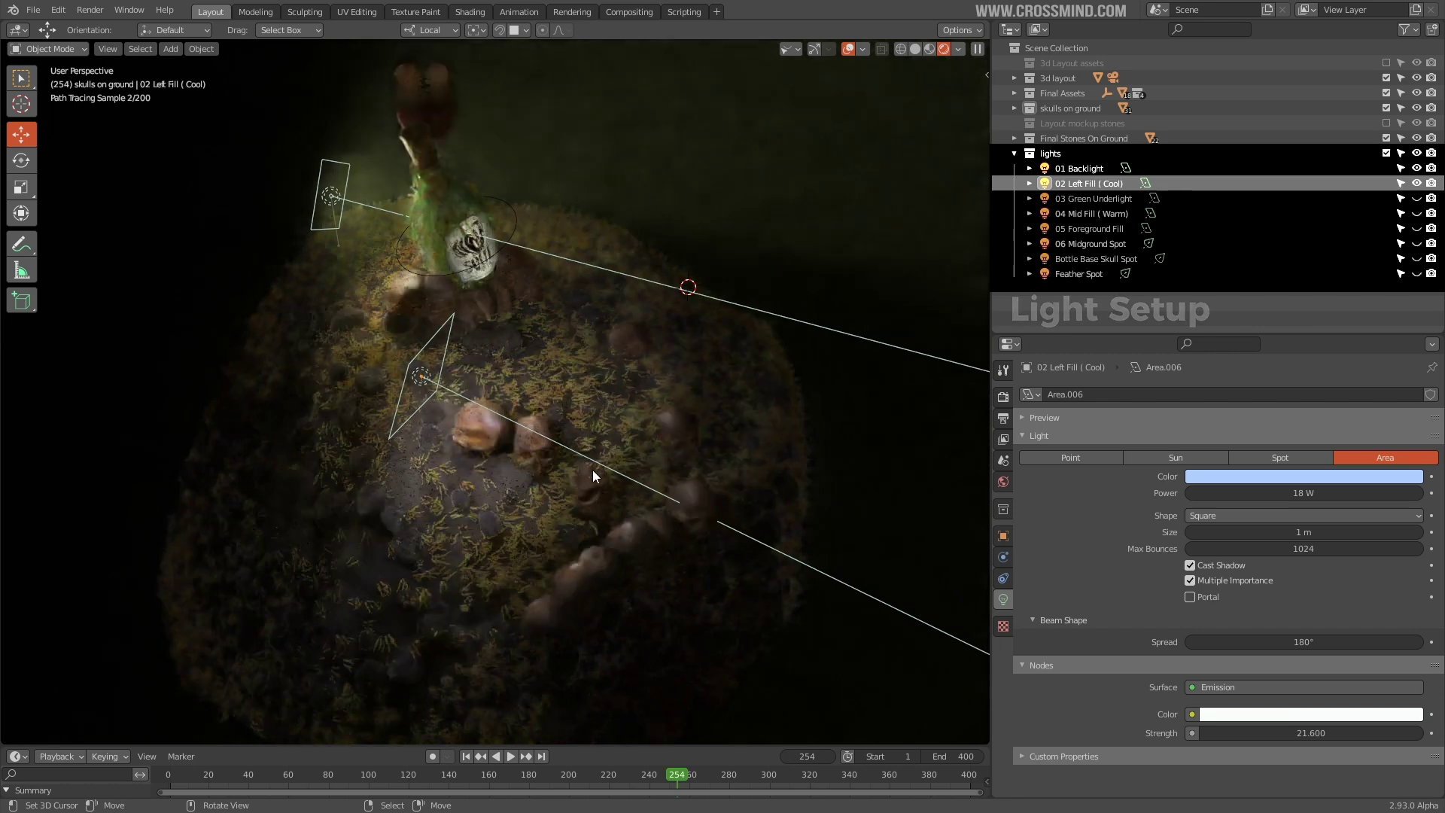
{"action": "middle_click_drag", "start_coordinate": [682, 552], "coordinate": [624, 509]}
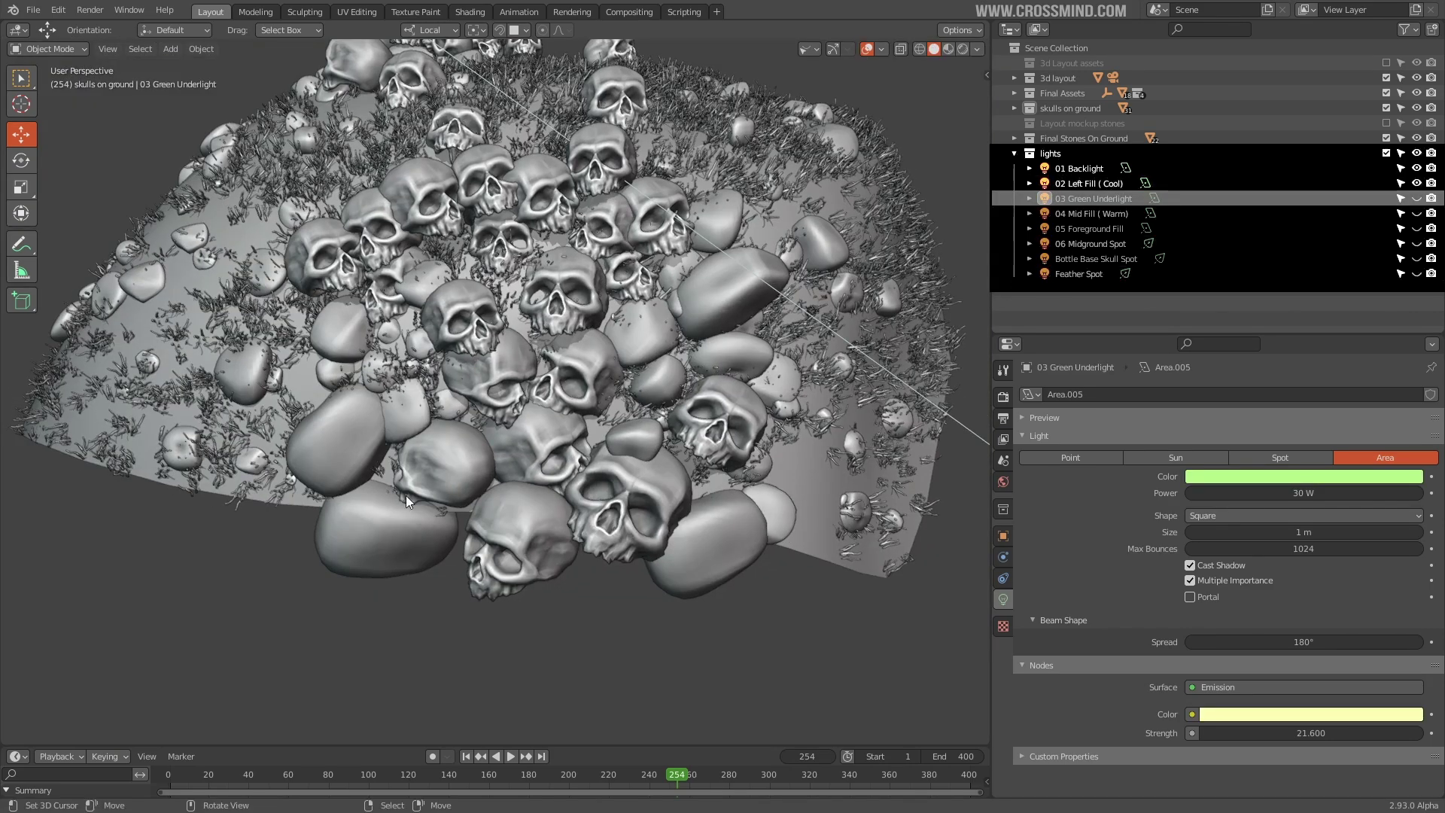
{"action": "scroll", "coordinate": [536, 264], "scroll_direction": "down", "scroll_amount": 1}
{"action": "middle_click_drag", "start_coordinate": [519, 189], "coordinate": [551, 362], "text": "shift"}
{"action": "scroll", "coordinate": [536, 183], "scroll_direction": "down", "scroll_amount": 1}
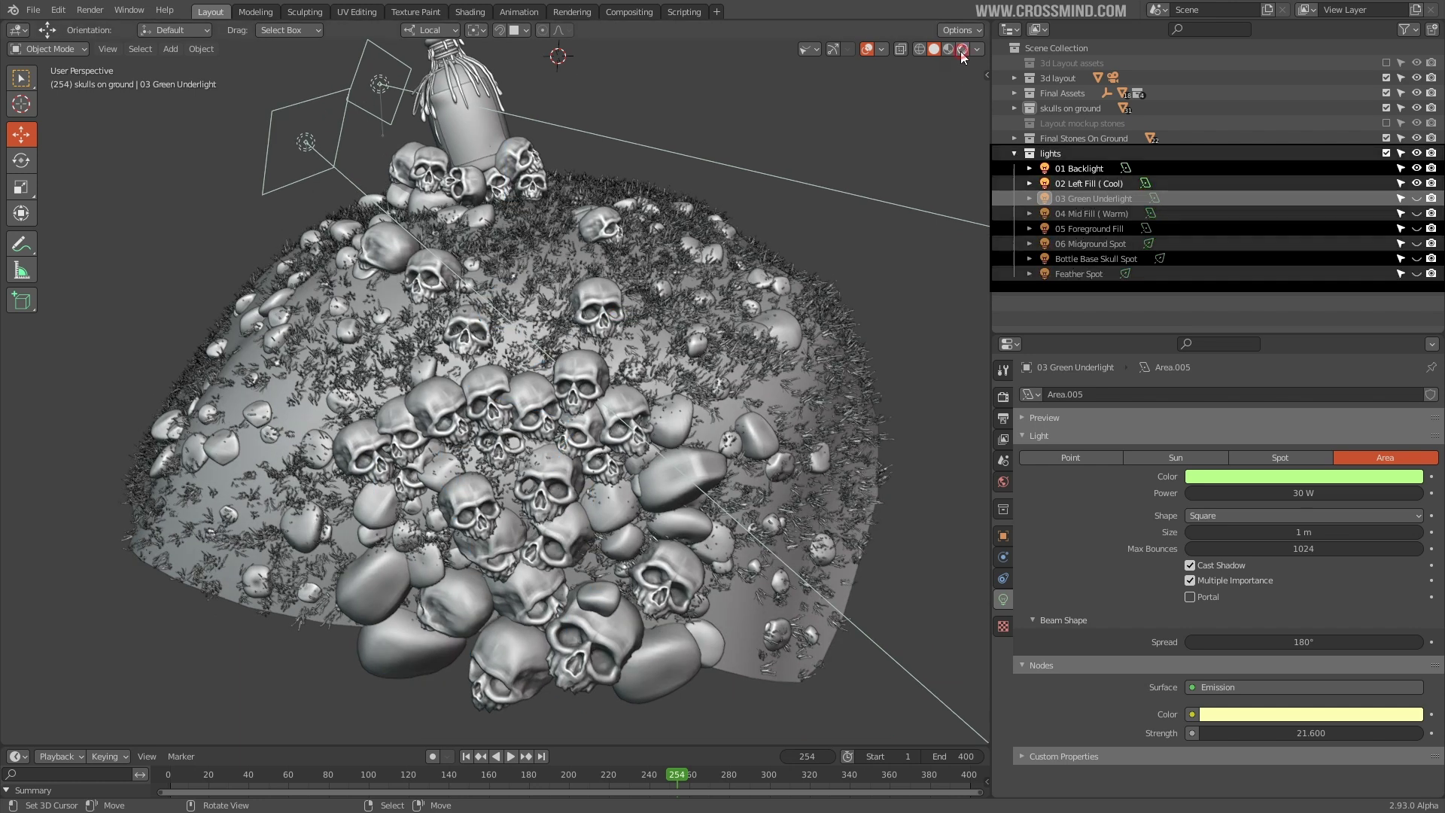
{"action": "left_click", "coordinate": [962, 50]}
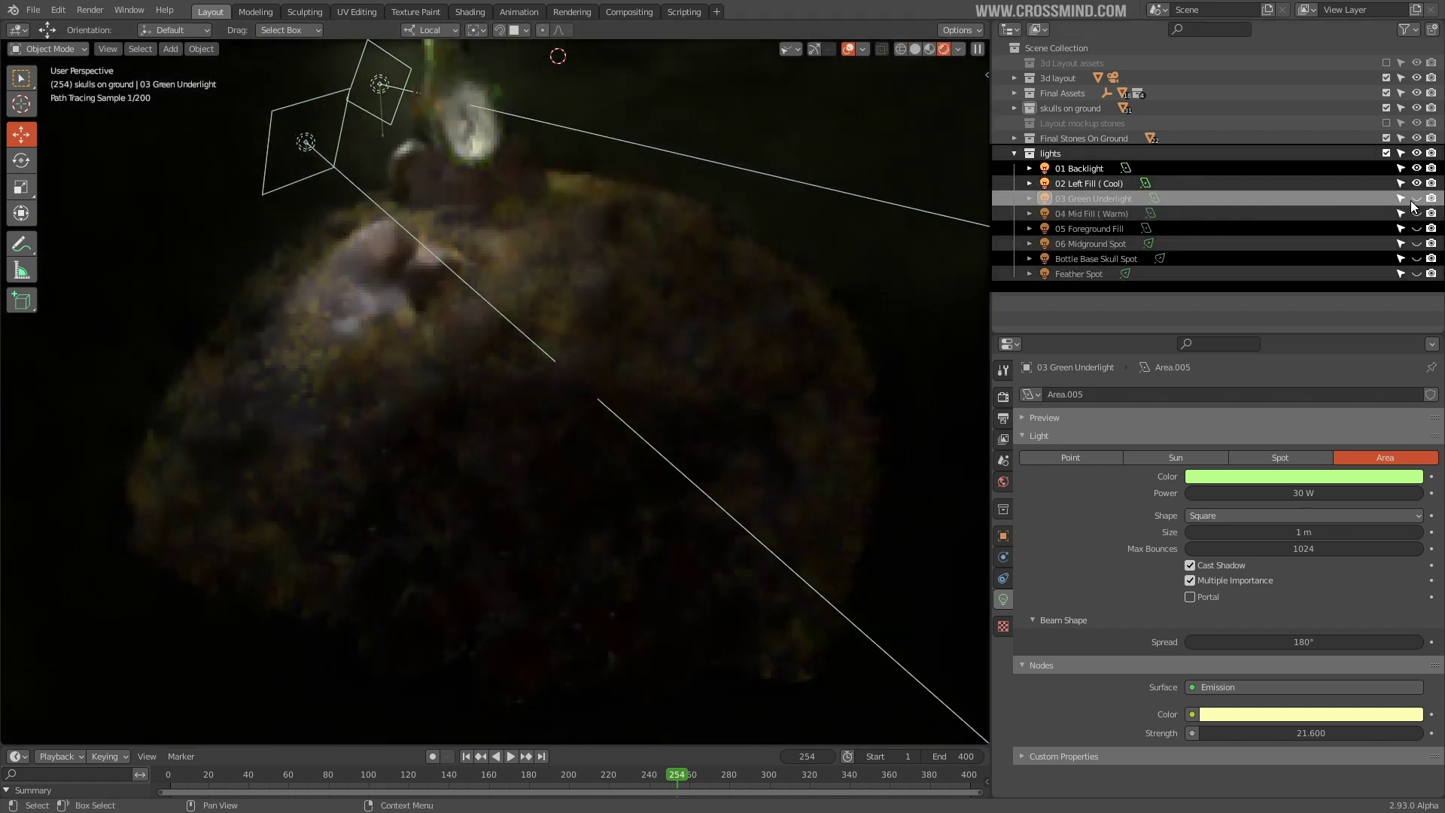
{"action": "left_click", "coordinate": [1419, 199]}
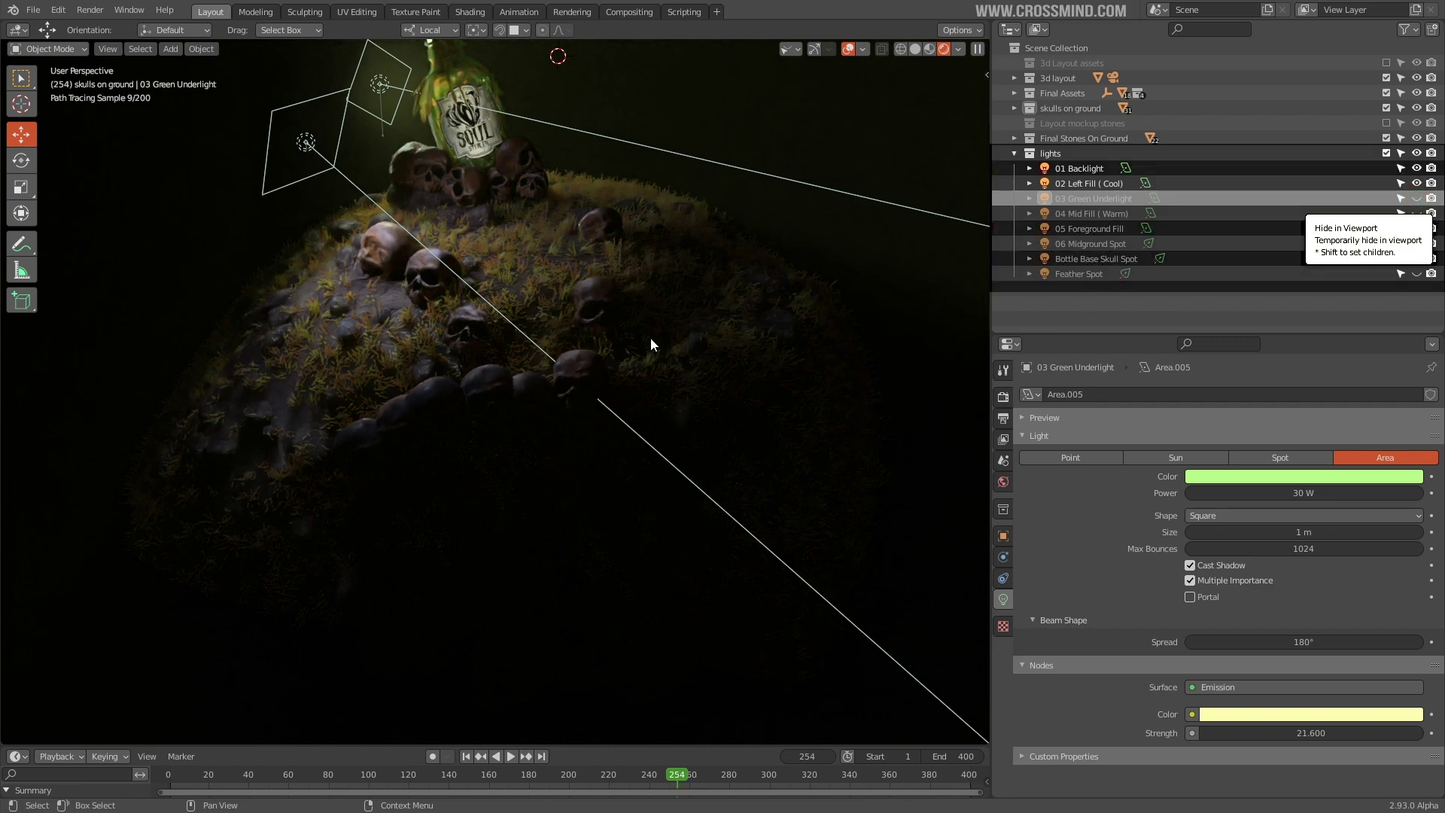
{"action": "middle_click_drag", "start_coordinate": [598, 572], "coordinate": [595, 435], "text": "shift"}
{"action": "scroll", "coordinate": [595, 436], "scroll_direction": "down", "scroll_amount": 1}
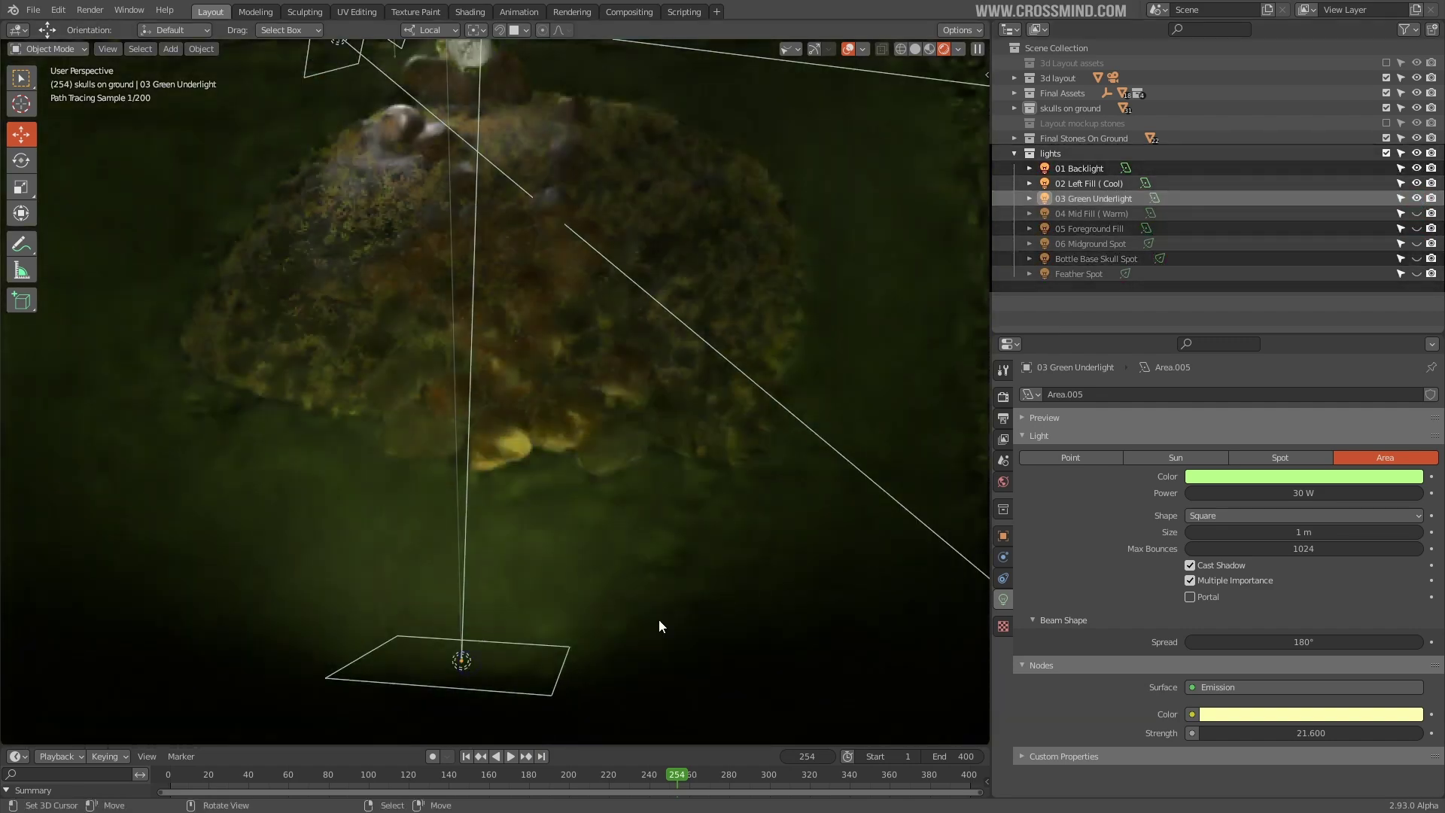
Select the green underlight and inspect its placement below the front of the mound in solid shading.
{"action": "right_click", "coordinate": [571, 625]}
{"action": "left_click", "coordinate": [916, 49]}
{"action": "middle_click_drag", "start_coordinate": [553, 509], "coordinate": [758, 479]}
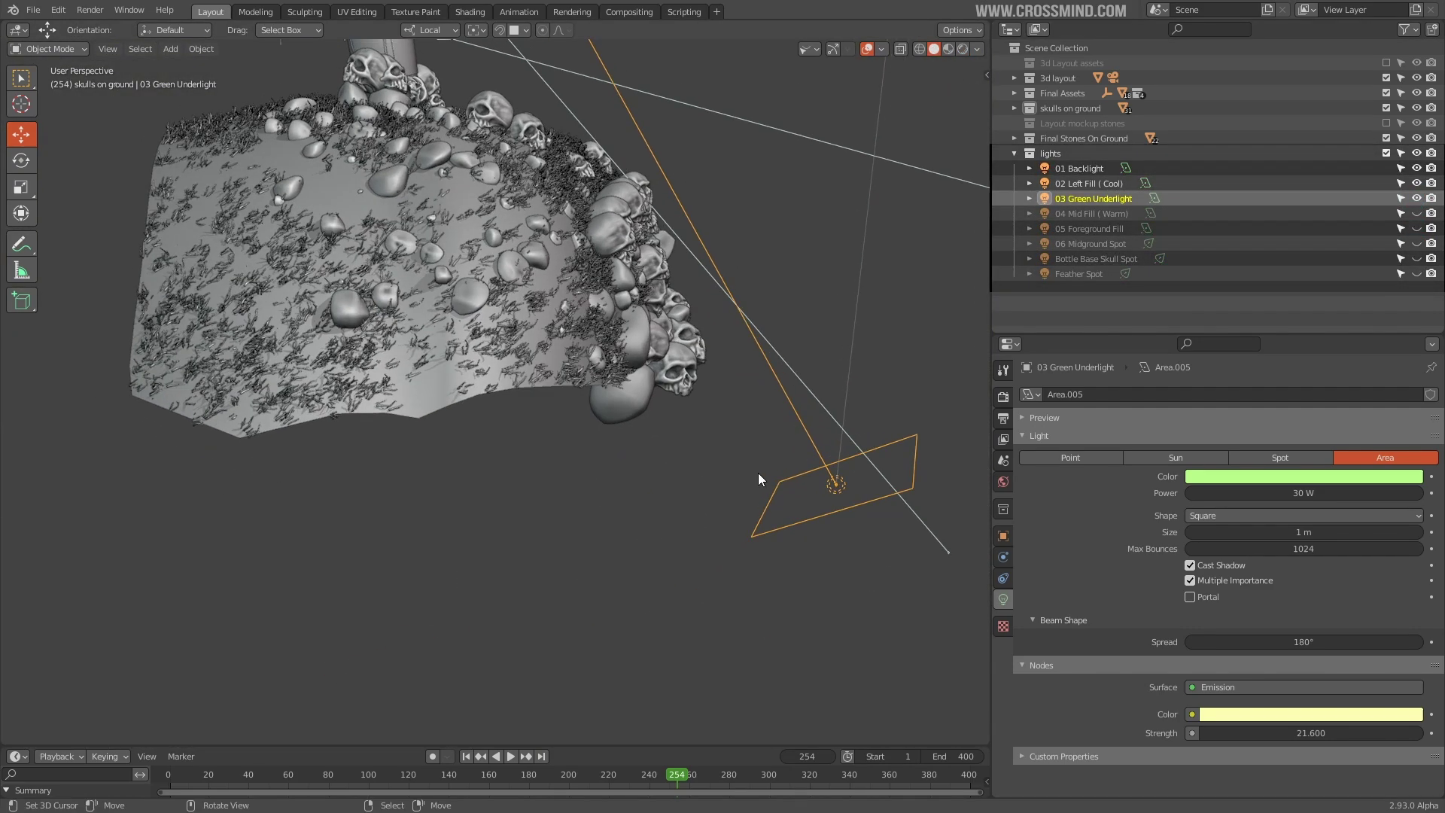
{"action": "middle_click_drag", "start_coordinate": [798, 356], "coordinate": [702, 441]}
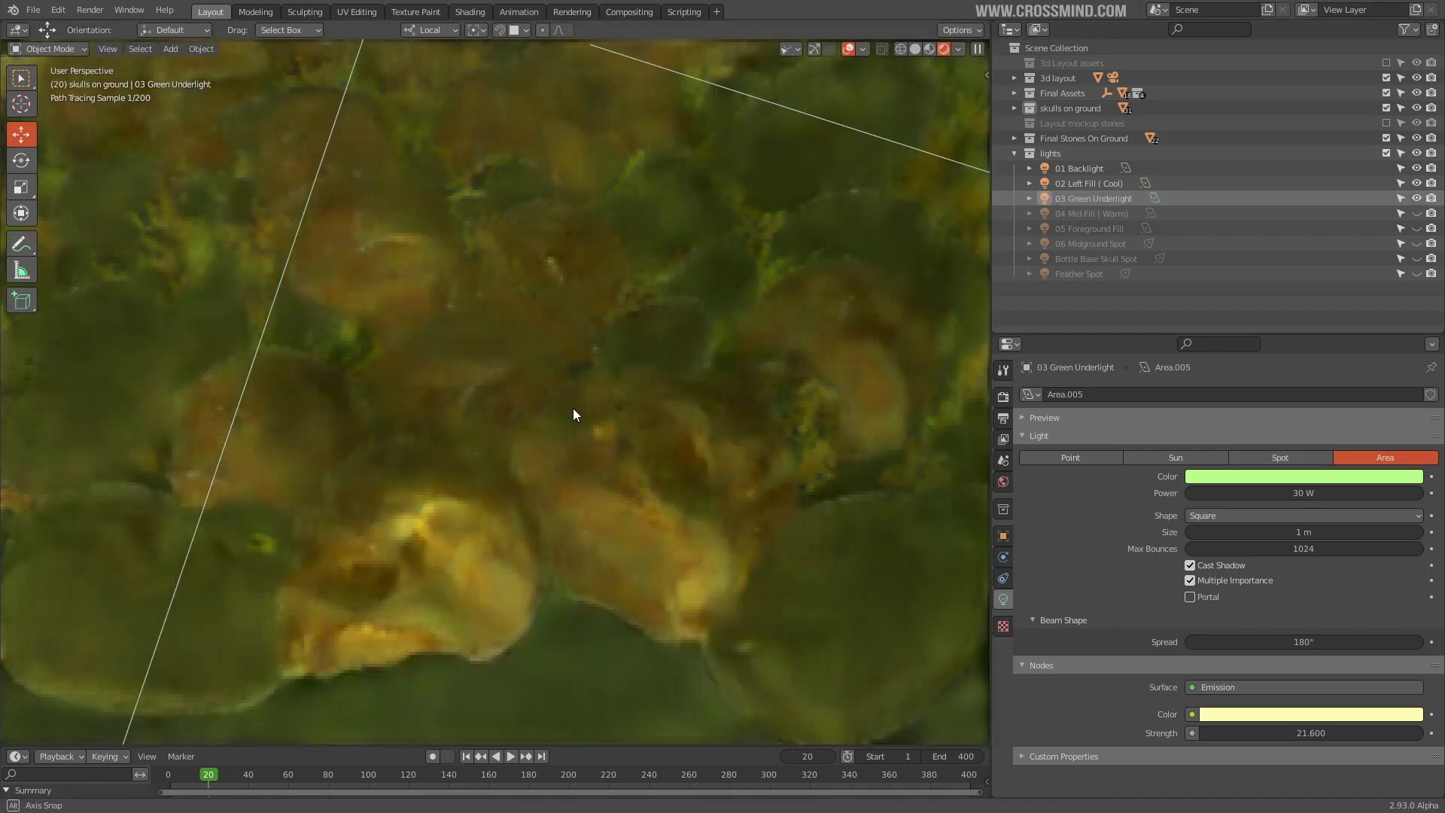
Examine the green underlight's effect on the skulls and the whole mound in rendered shading, with the overlays hidden.
{"action": "scroll", "coordinate": [572, 410], "scroll_direction": "down", "scroll_amount": 1}
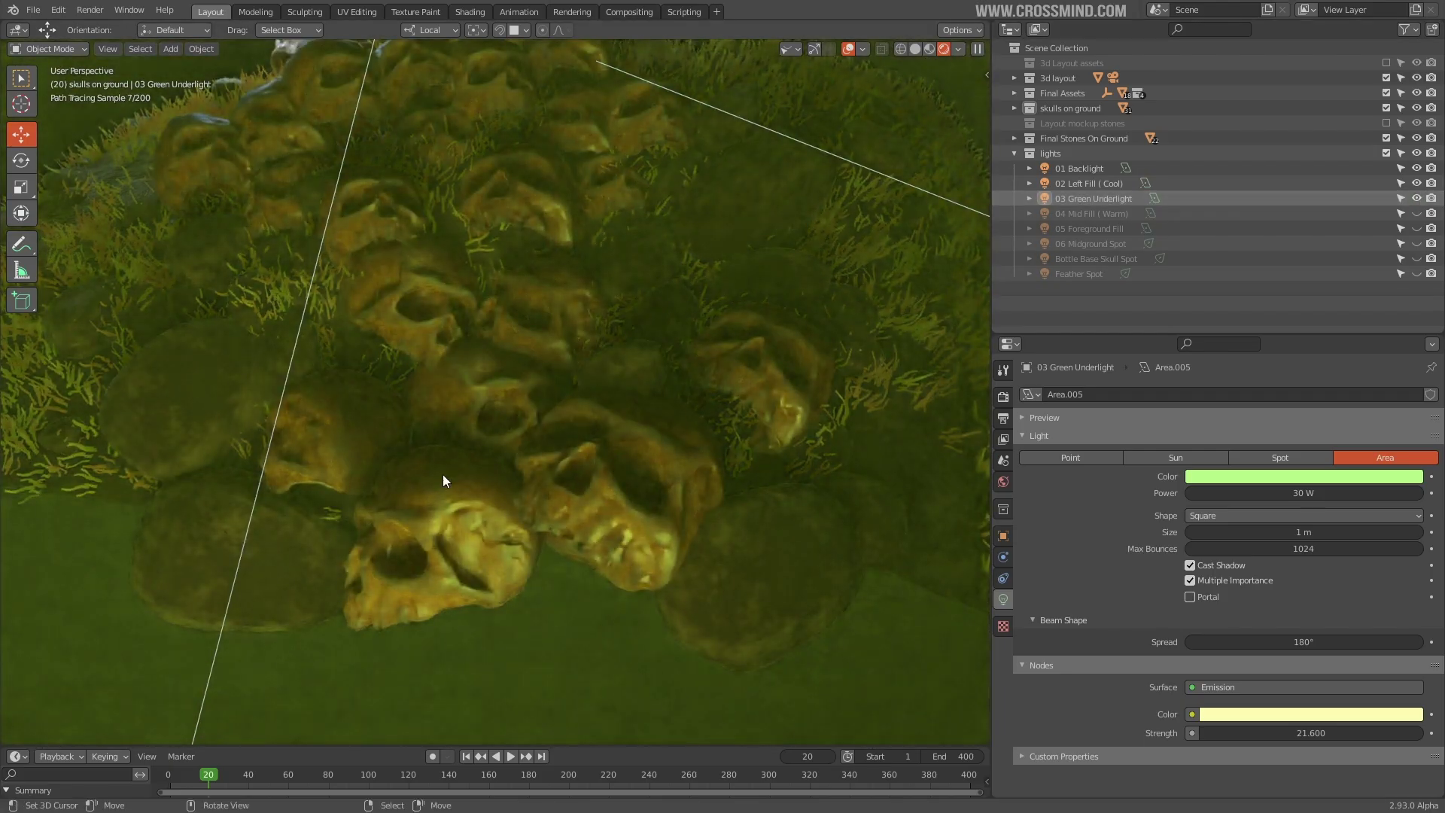
{"action": "scroll", "coordinate": [542, 313], "scroll_direction": "down", "scroll_amount": 5}
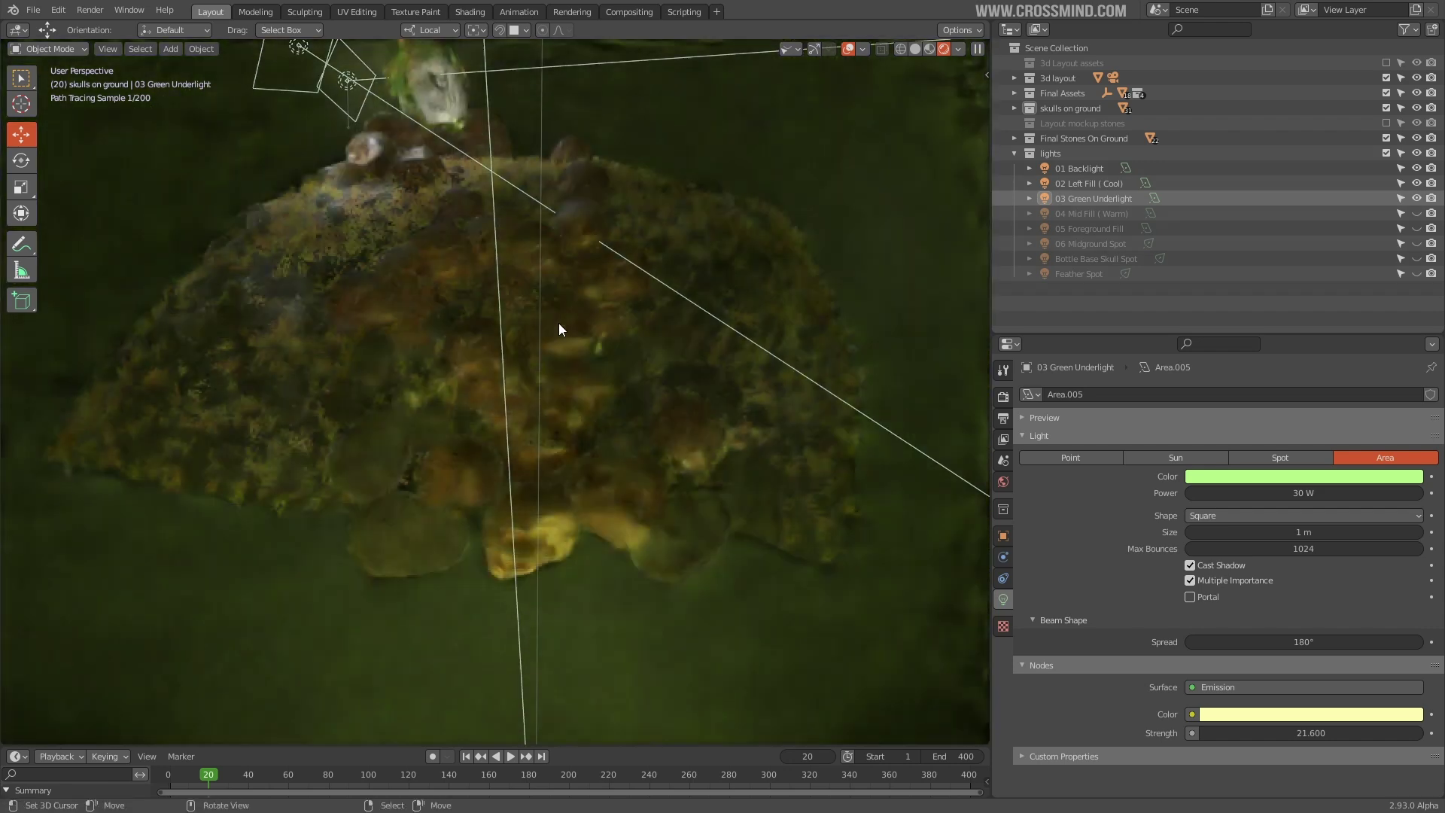
{"action": "middle_click_drag", "start_coordinate": [558, 323], "coordinate": [622, 332]}
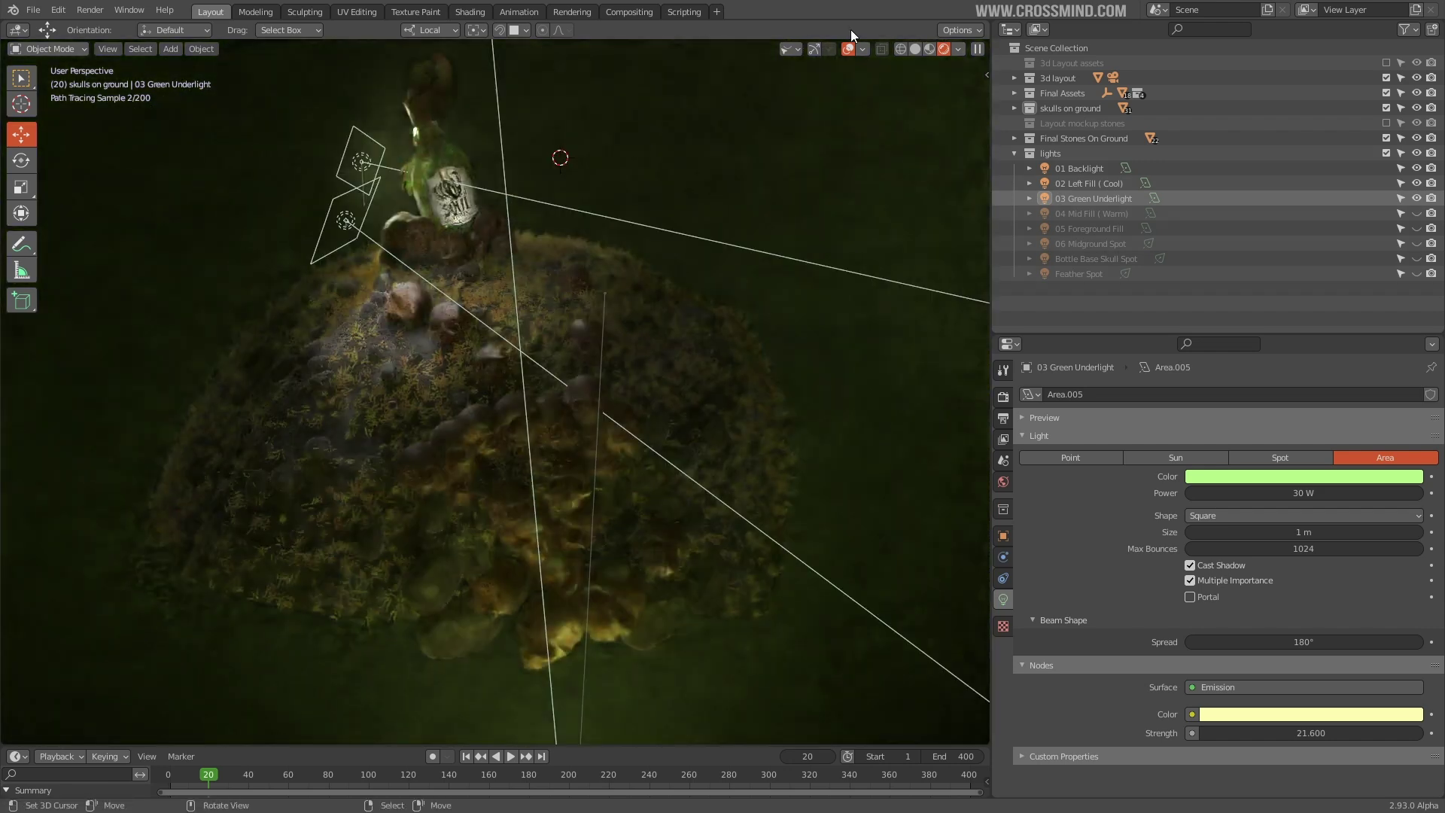
{"action": "left_click", "coordinate": [849, 49]}
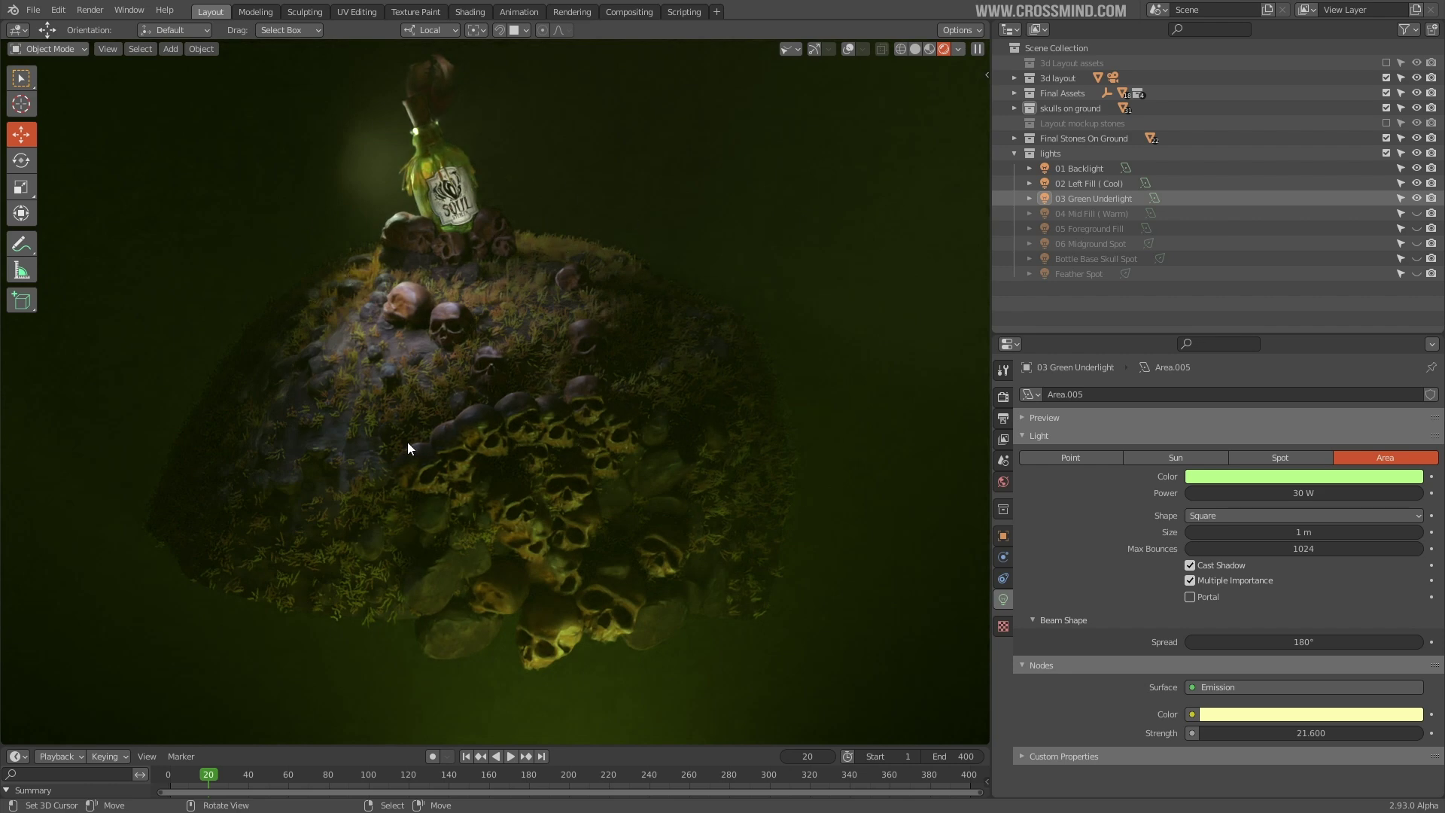
{"action": "mouse_move", "coordinate": [564, 397]}
{"action": "middle_mouse_down"}
{"action": "mouse_move", "coordinate": [697, 297]}
{"action": "mouse_move", "coordinate": [677, 416]}
{"action": "middle_mouse_up"}
{"action": "key", "text": "shift+alt+z"}
{"action": "mouse_move", "coordinate": [539, 621]}
{"action": "left_mouse_down"}
{"action": "mouse_move", "coordinate": [822, 443]}
{"action": "mouse_move", "coordinate": [884, 387]}
{"action": "left_mouse_up"}
{"action": "key", "text": "ctrl+z"}
{"action": "key", "text": "ctrl+z"}
{"action": "key", "text": "ctrl+z"}
{"action": "key", "text": "ctrl+z"}
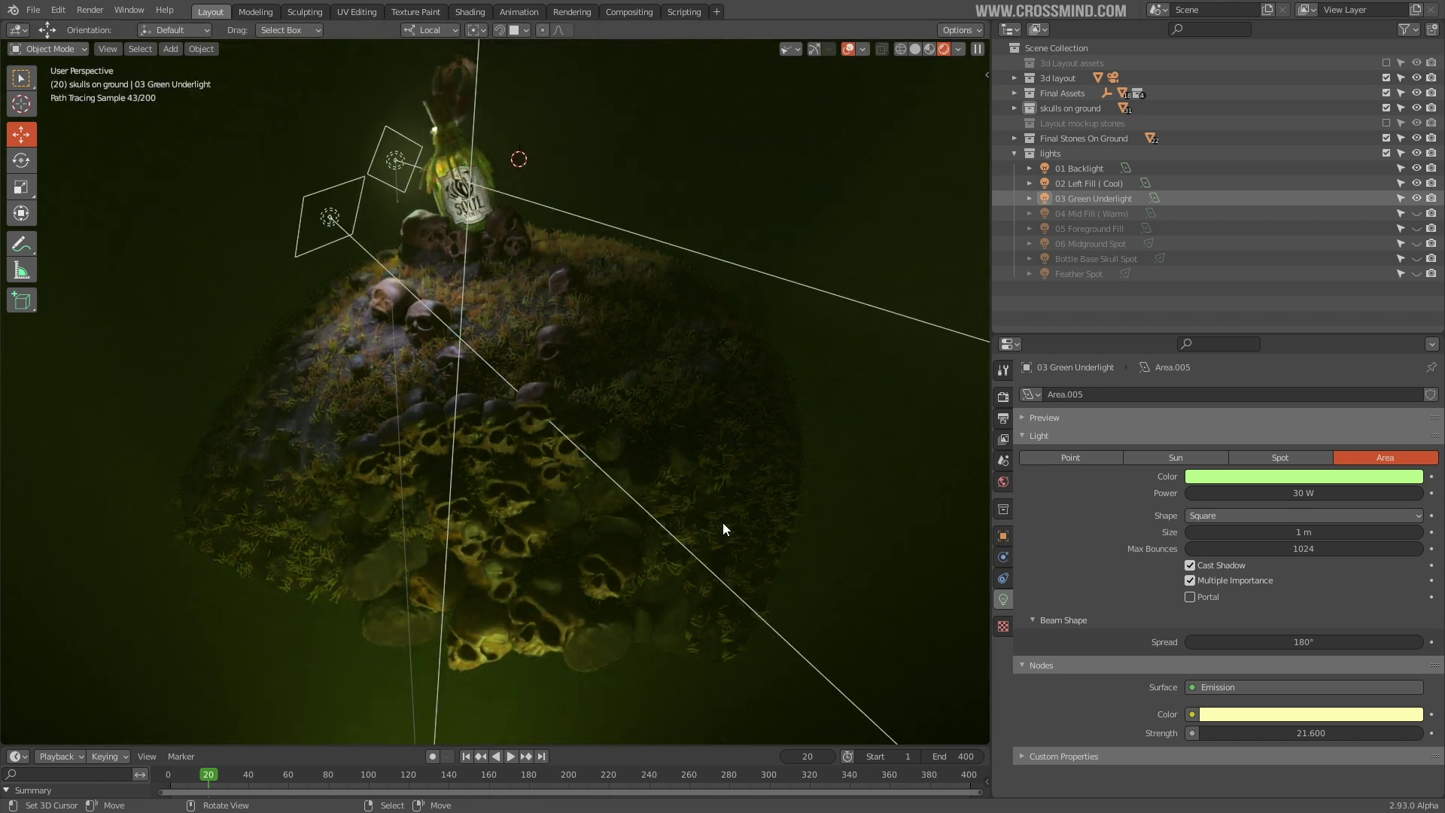
{"action": "left_click", "coordinate": [847, 50]}
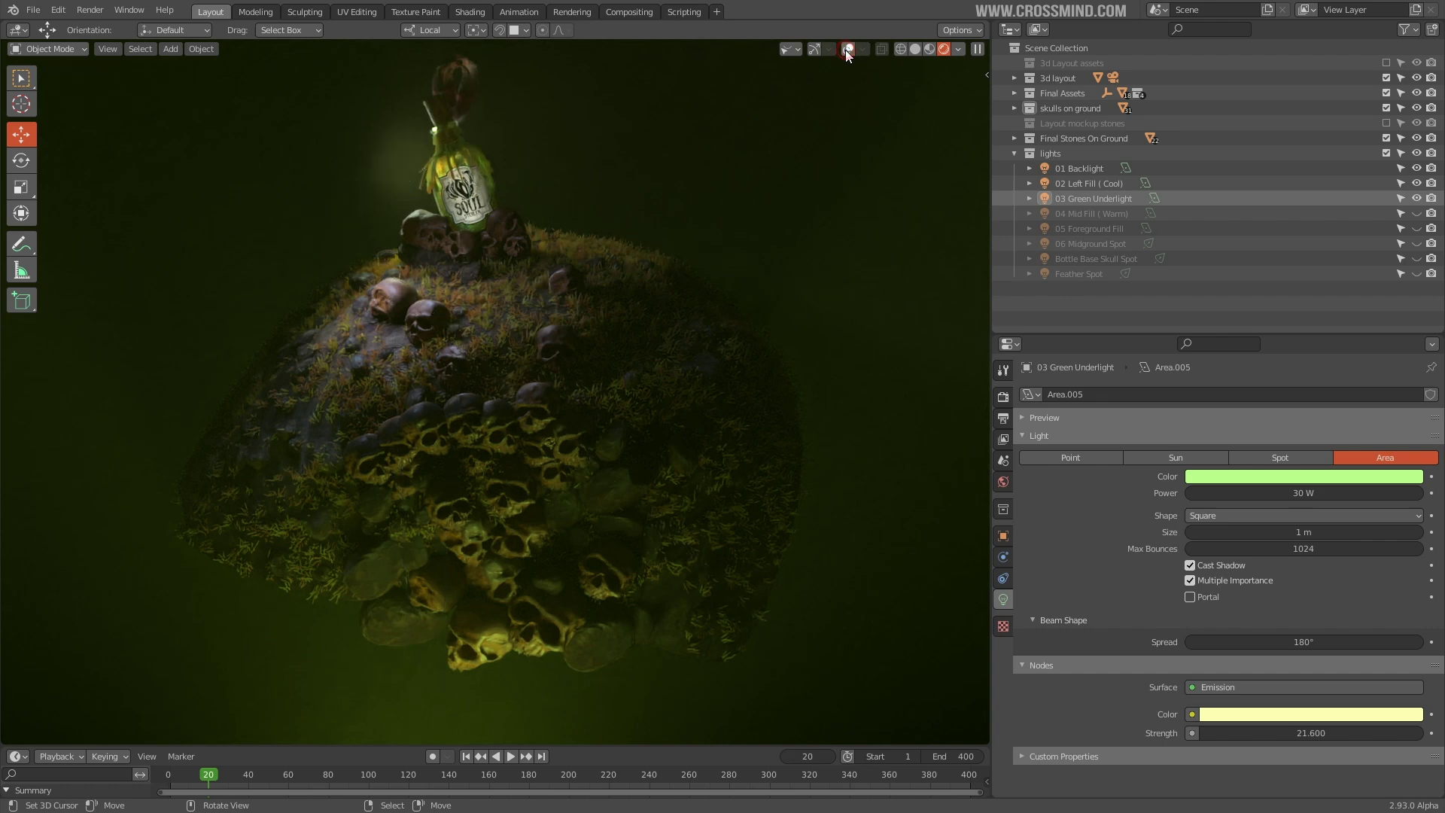
Select the 04 Mid Fill ( Warm) light, make it visible in the viewport and show the overlays.
{"action": "left_click", "coordinate": [1077, 214]}
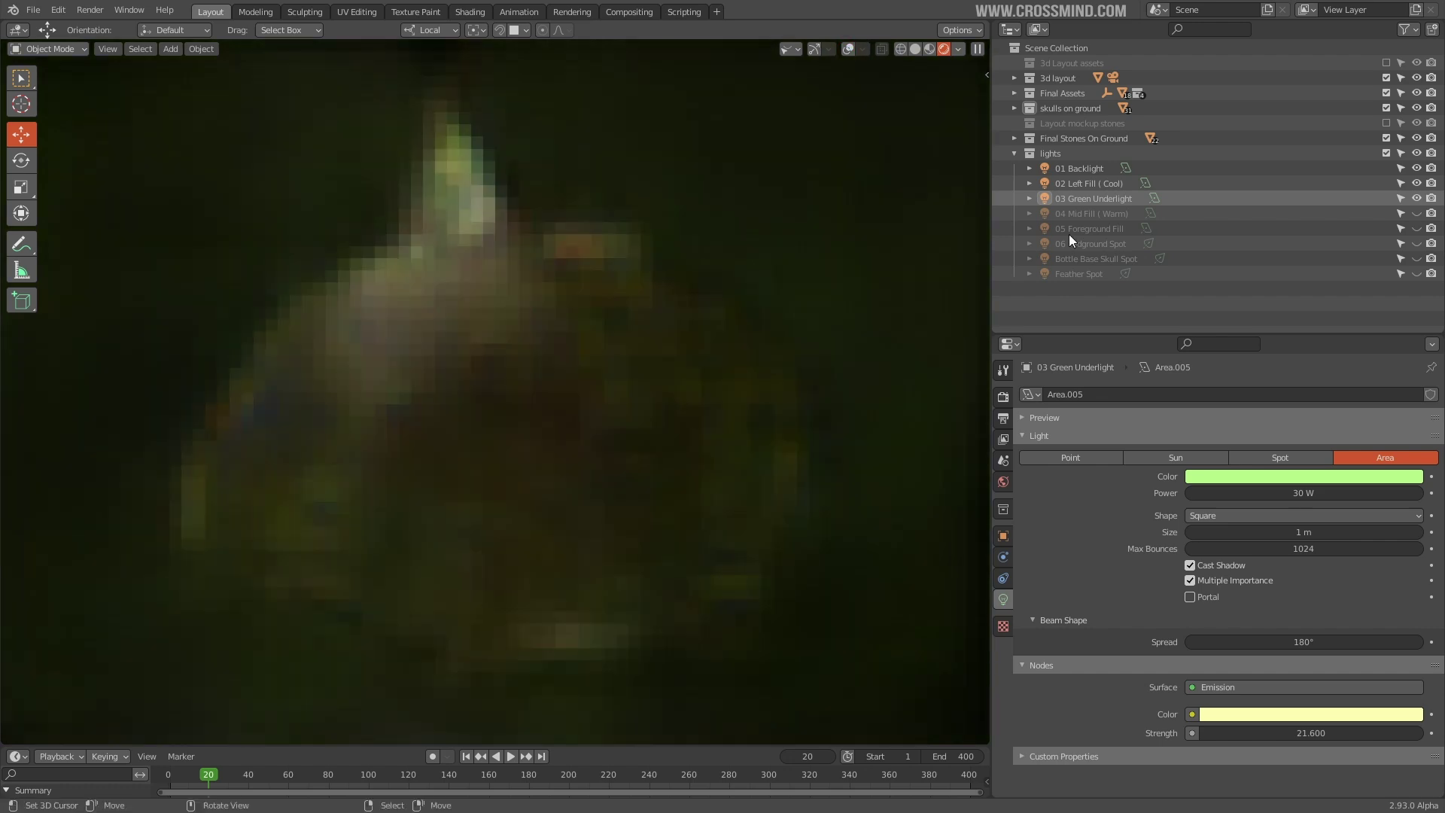
{"action": "left_click", "coordinate": [1418, 214]}
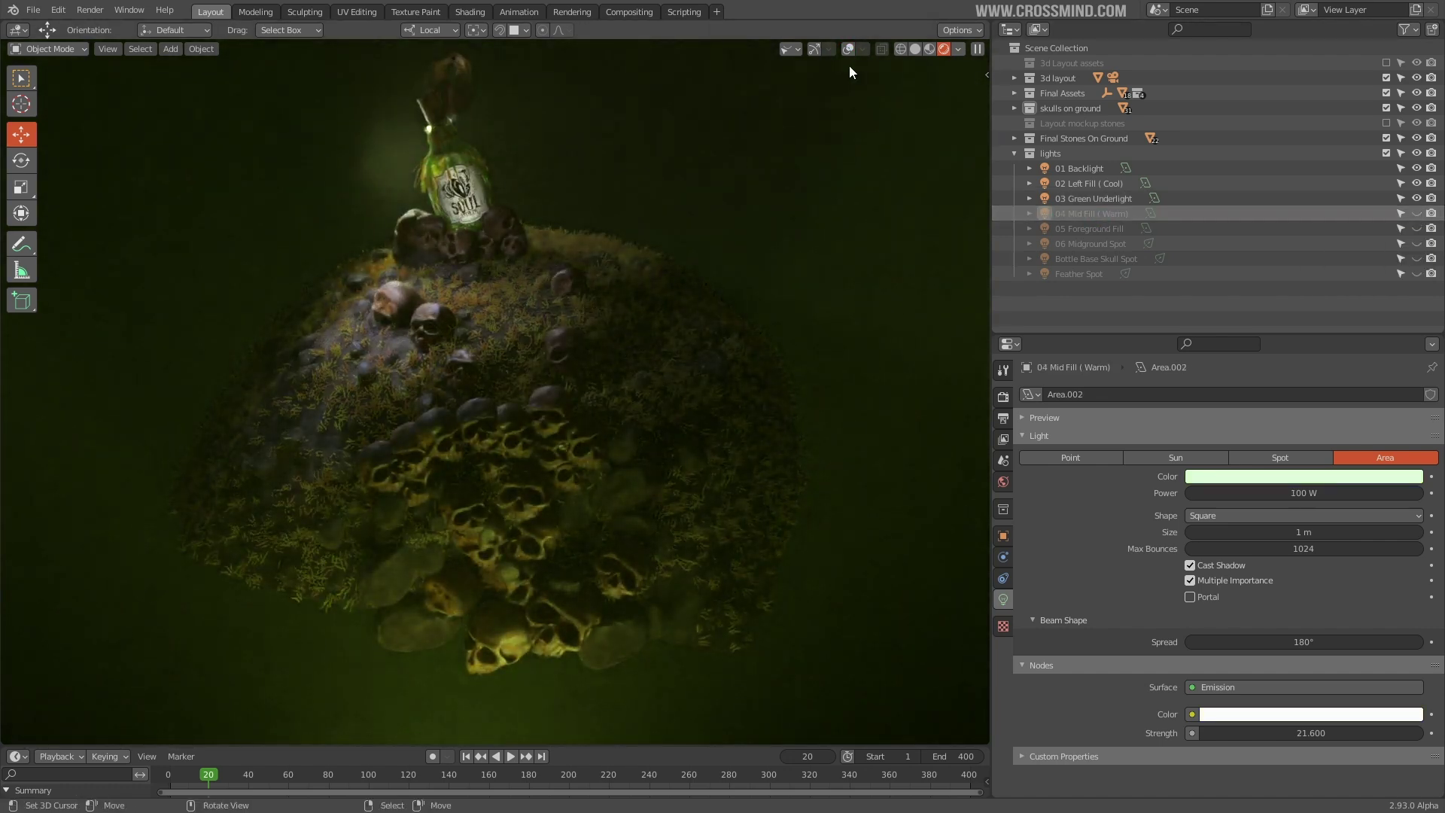
{"action": "left_click", "coordinate": [848, 50]}
{"action": "scroll", "coordinate": [411, 255], "scroll_direction": "up", "scroll_amount": 3}
{"action": "middle_click_drag", "start_coordinate": [411, 255], "coordinate": [457, 249]}
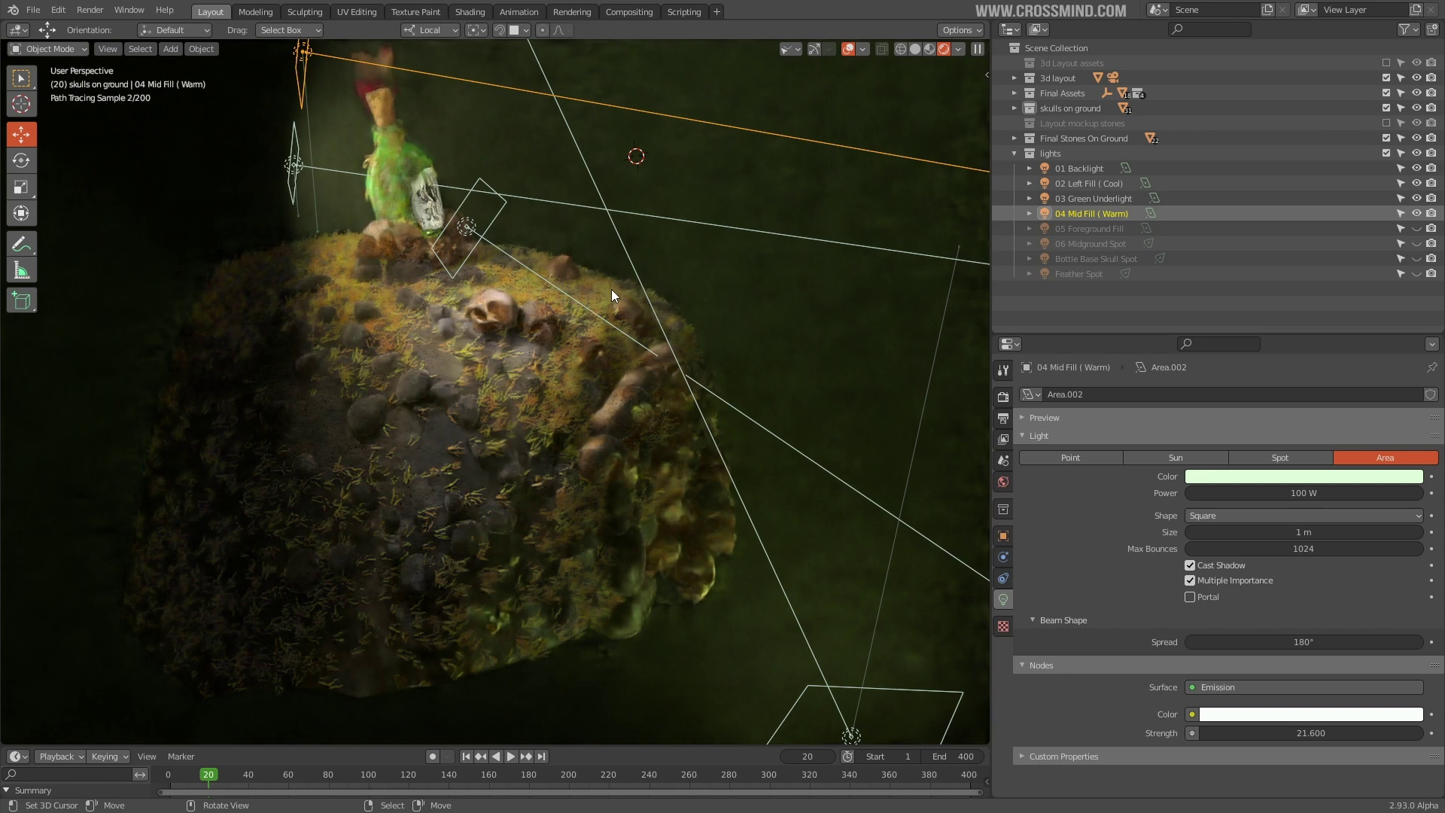
Rotate the warm mid fill light so that its beam points slightly further down toward the mound.
{"action": "middle_click_drag", "start_coordinate": [654, 265], "coordinate": [617, 321], "text": "shift"}
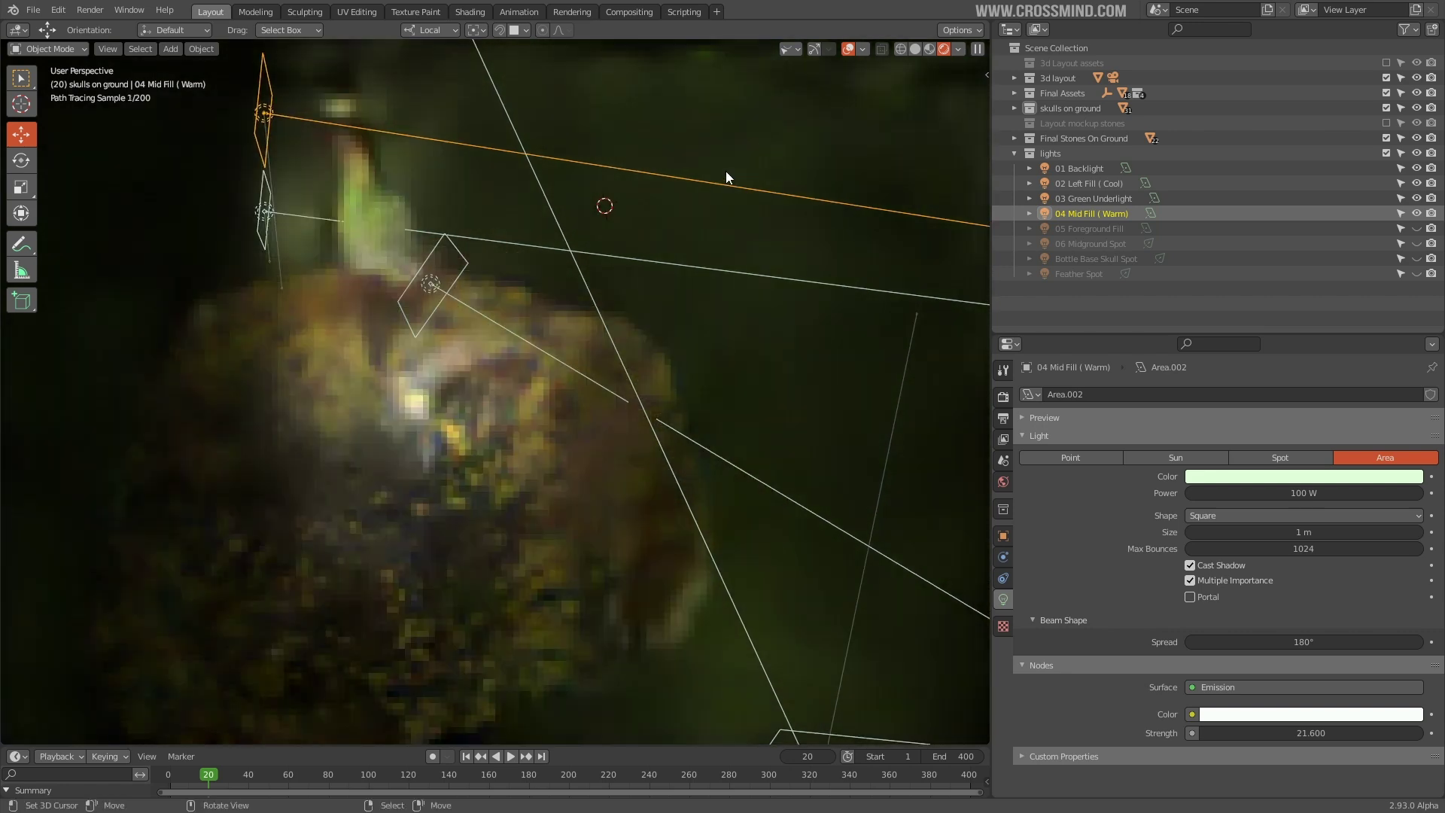
{"action": "key", "text": "r"}
{"action": "left_click", "coordinate": [680, 199]}
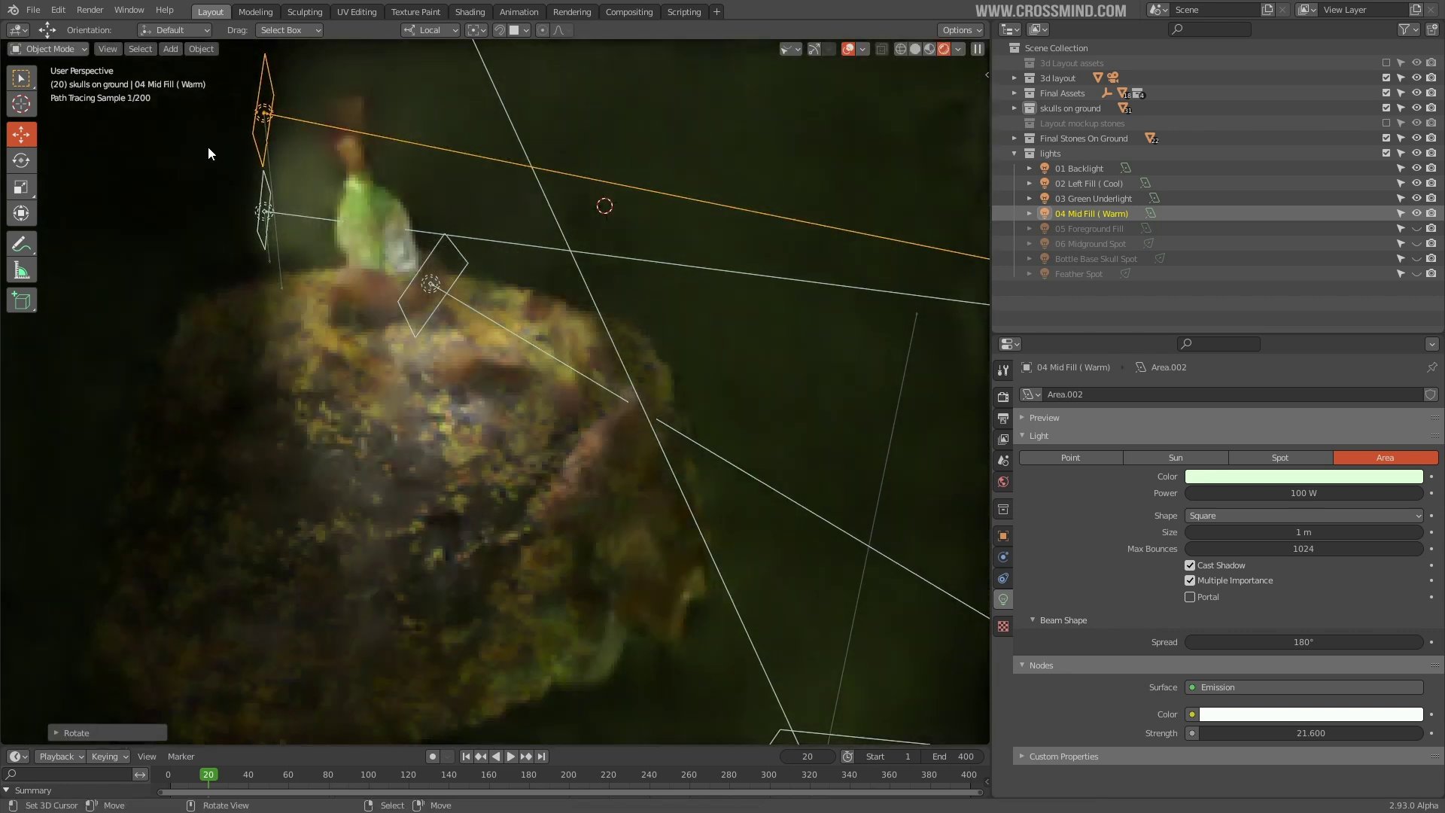
Rotate the warm mid fill light again so that its beam tilts more steeply down onto the mound.
{"action": "key", "text": "r"}
{"action": "left_click", "coordinate": [751, 300]}
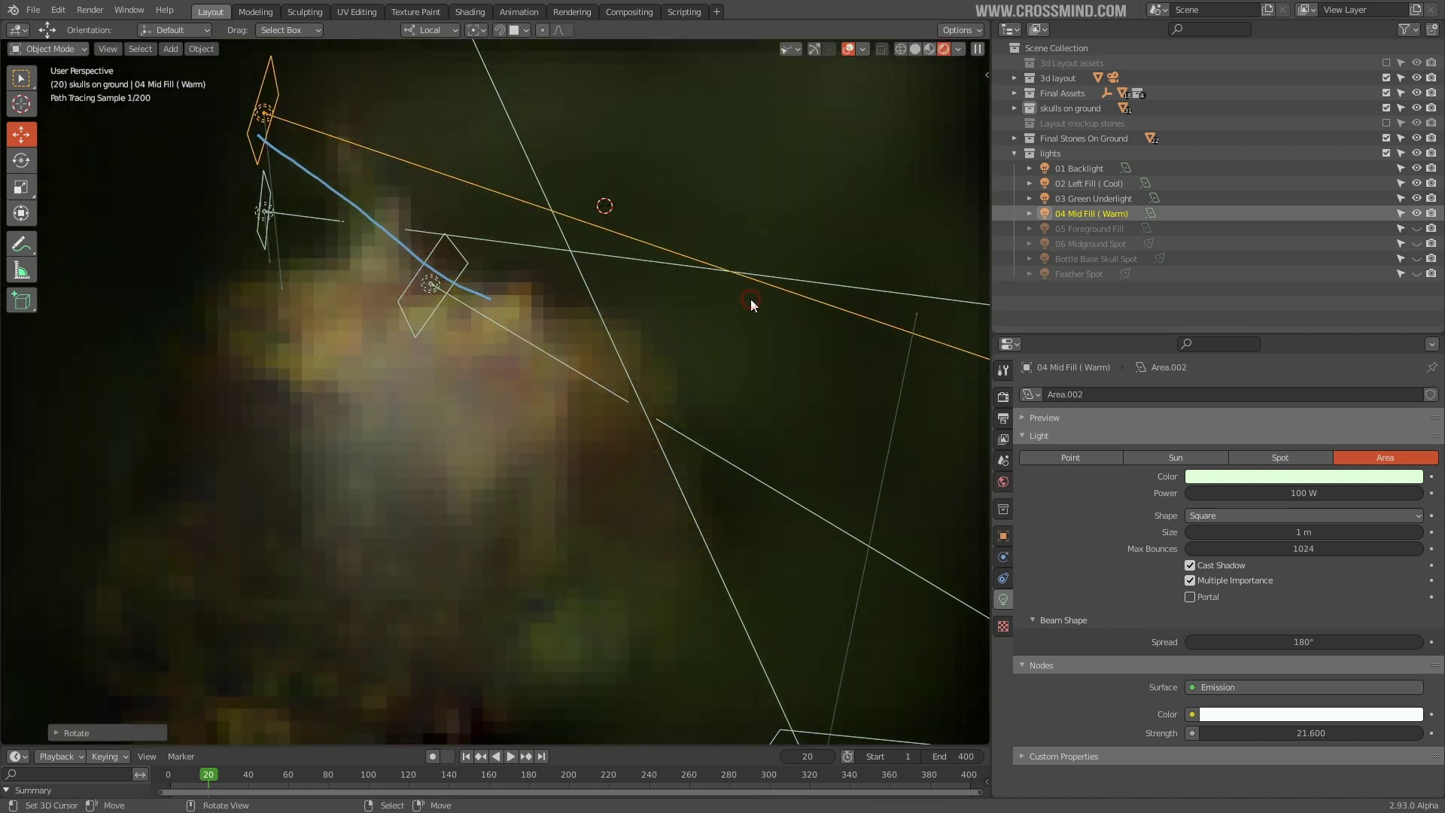
{"action": "middle_click_drag", "start_coordinate": [752, 299], "coordinate": [652, 292]}
{"action": "scroll", "coordinate": [425, 292], "scroll_direction": "up", "scroll_amount": 2}
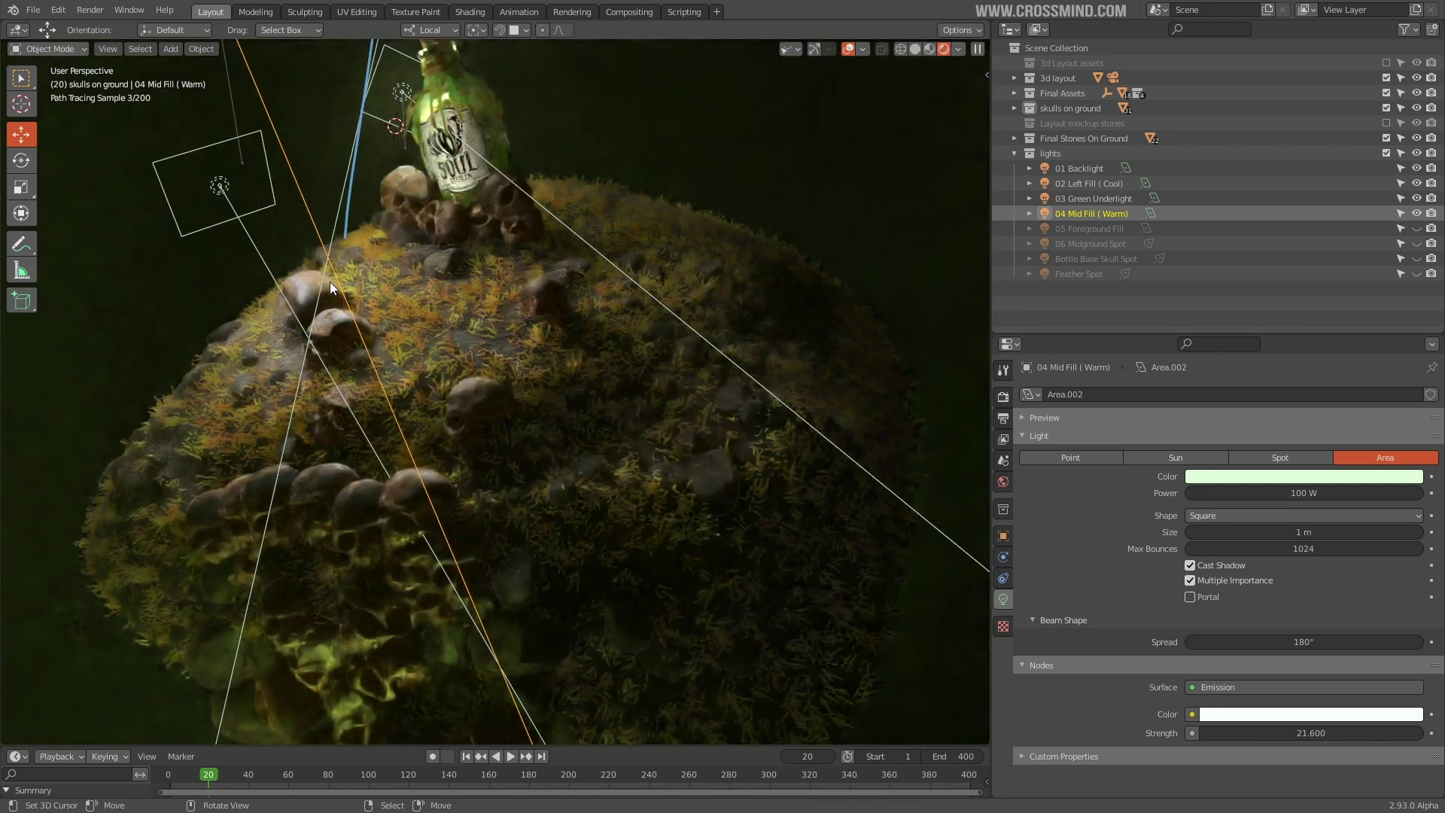
Hide the overlays and compare the mound with the warm mid fill light hidden and shown, leaving the light visible.
{"action": "key", "text": "h"}
{"action": "key", "text": "shift+alt+z"}
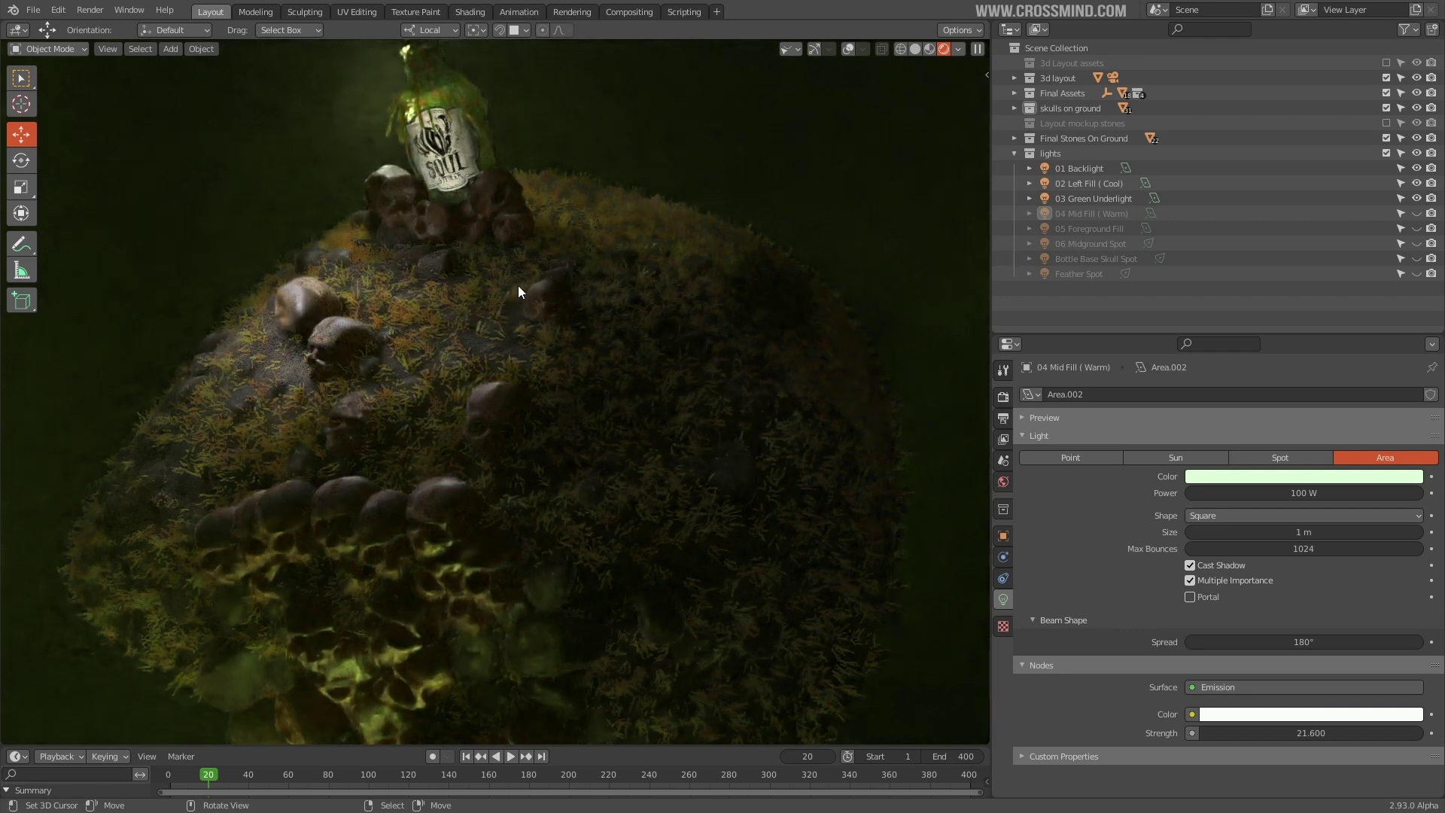
{"action": "left_click", "coordinate": [1416, 213]}
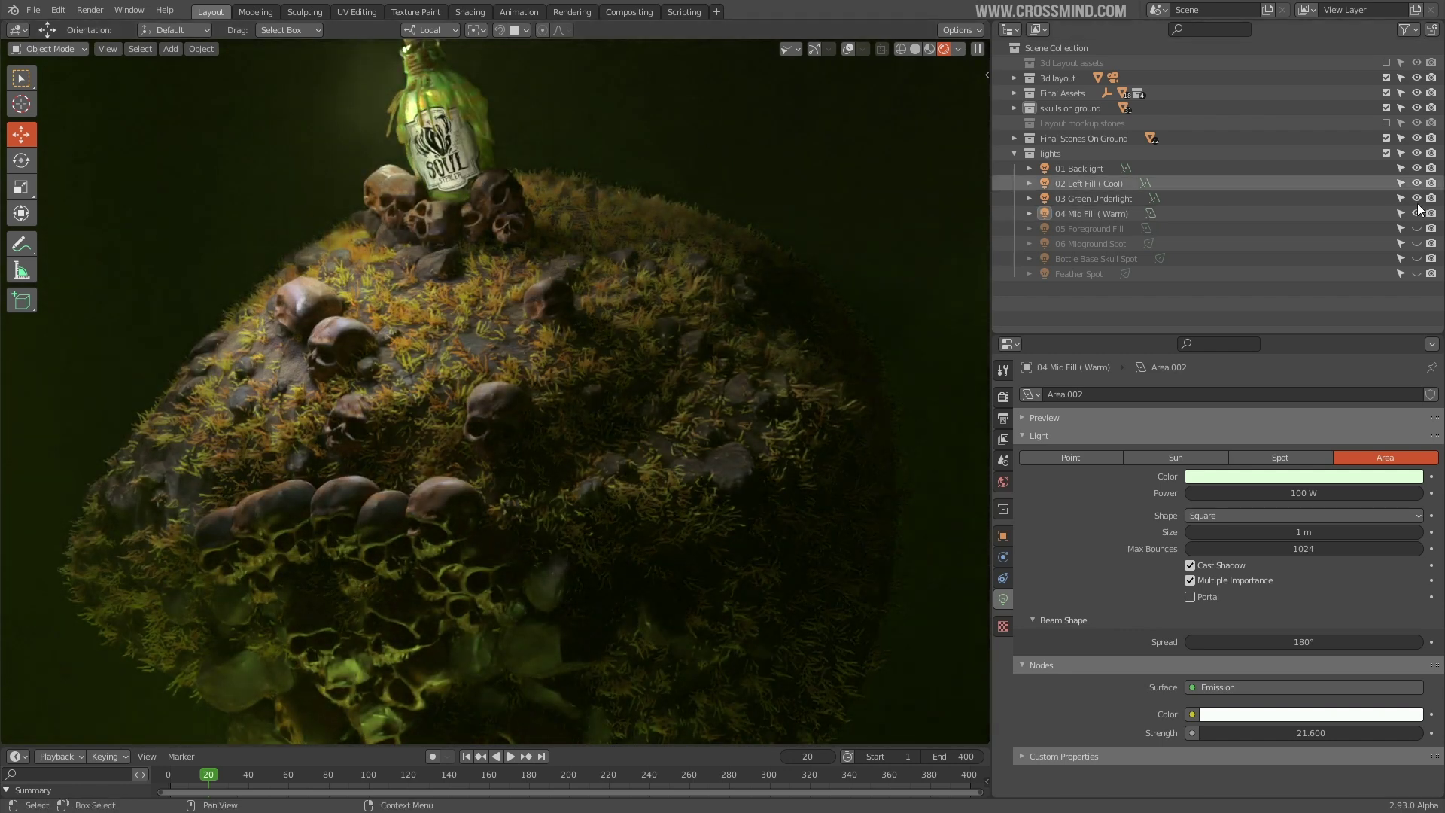
{"action": "middle_click_drag", "start_coordinate": [662, 414], "coordinate": [694, 384]}
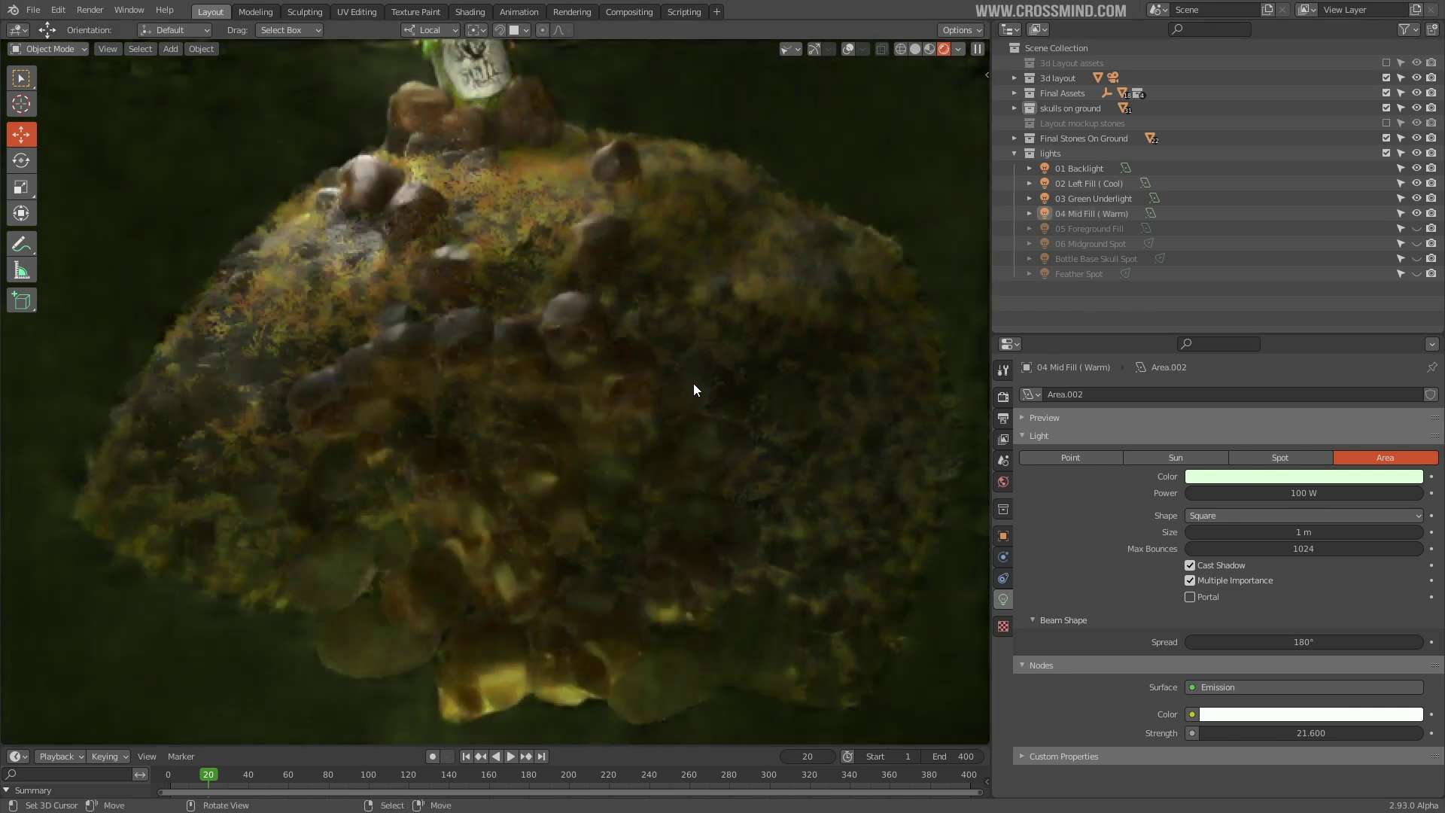
Make the 05 Foreground Fill light visible in the viewport, show the overlays and select that light beside the skulls.
{"action": "left_click", "coordinate": [1368, 228]}
{"action": "left_click", "coordinate": [1419, 230]}
{"action": "left_click", "coordinate": [848, 49]}
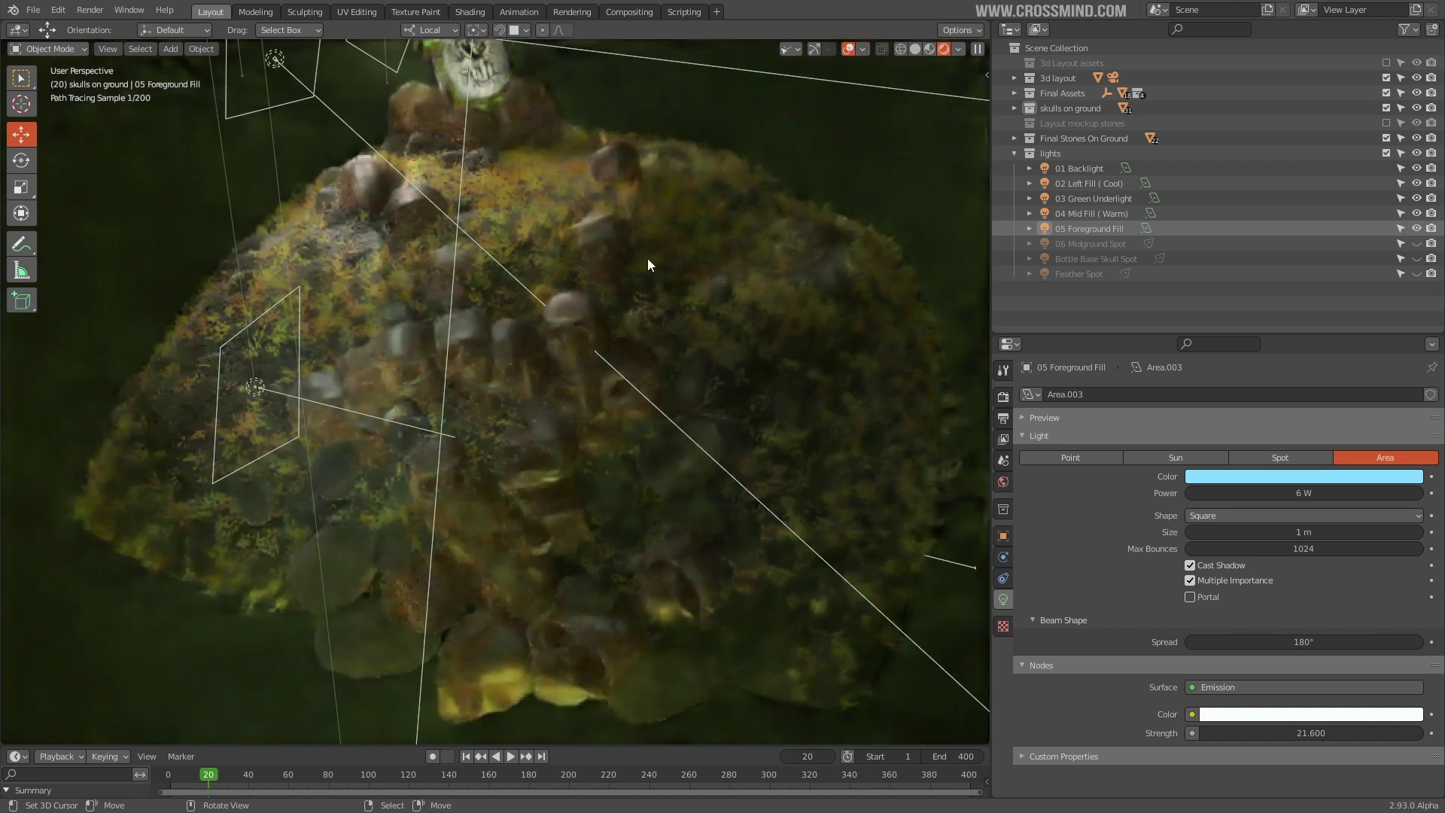
{"action": "left_click", "coordinate": [1090, 229]}
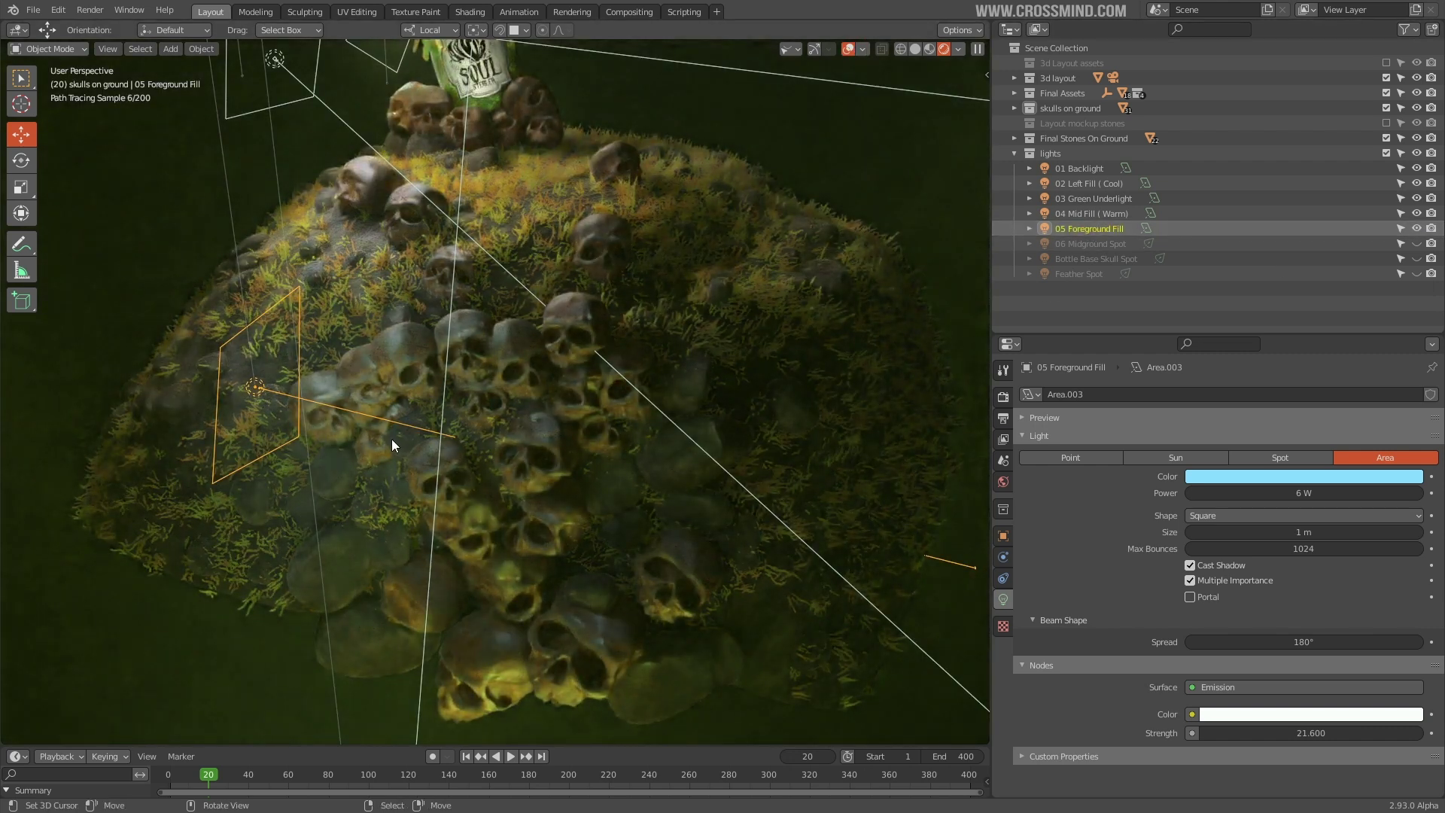
{"action": "mouse_move", "coordinate": [199, 414]}
{"action": "left_mouse_down"}
{"action": "mouse_move", "coordinate": [357, 459]}
{"action": "mouse_move", "coordinate": [305, 490]}
{"action": "left_mouse_up"}
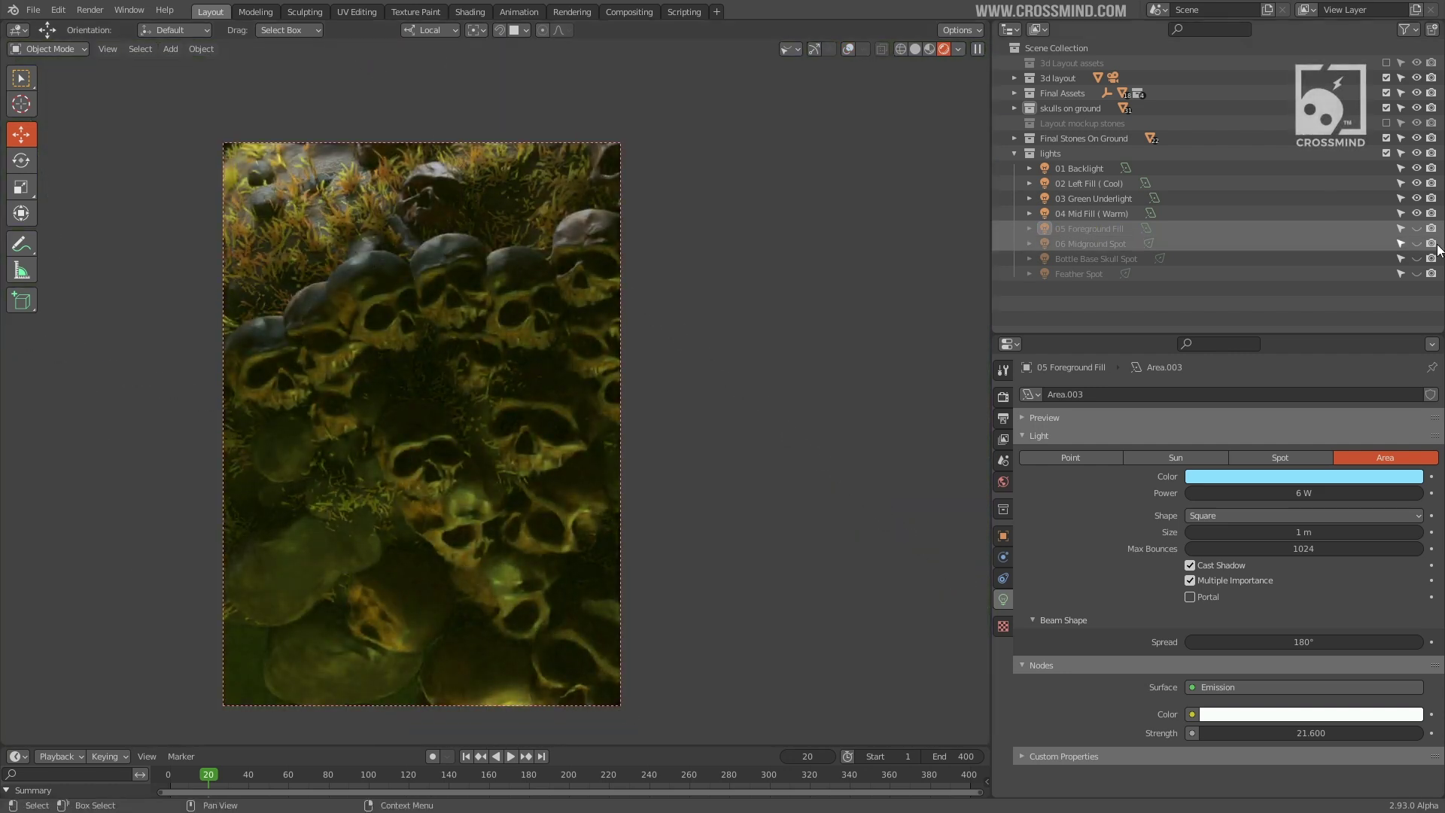
Compare the foreground skulls with the foreground fill off and on through the camera, and mark the light's direction with arrows.
{"action": "left_click", "coordinate": [1417, 228]}
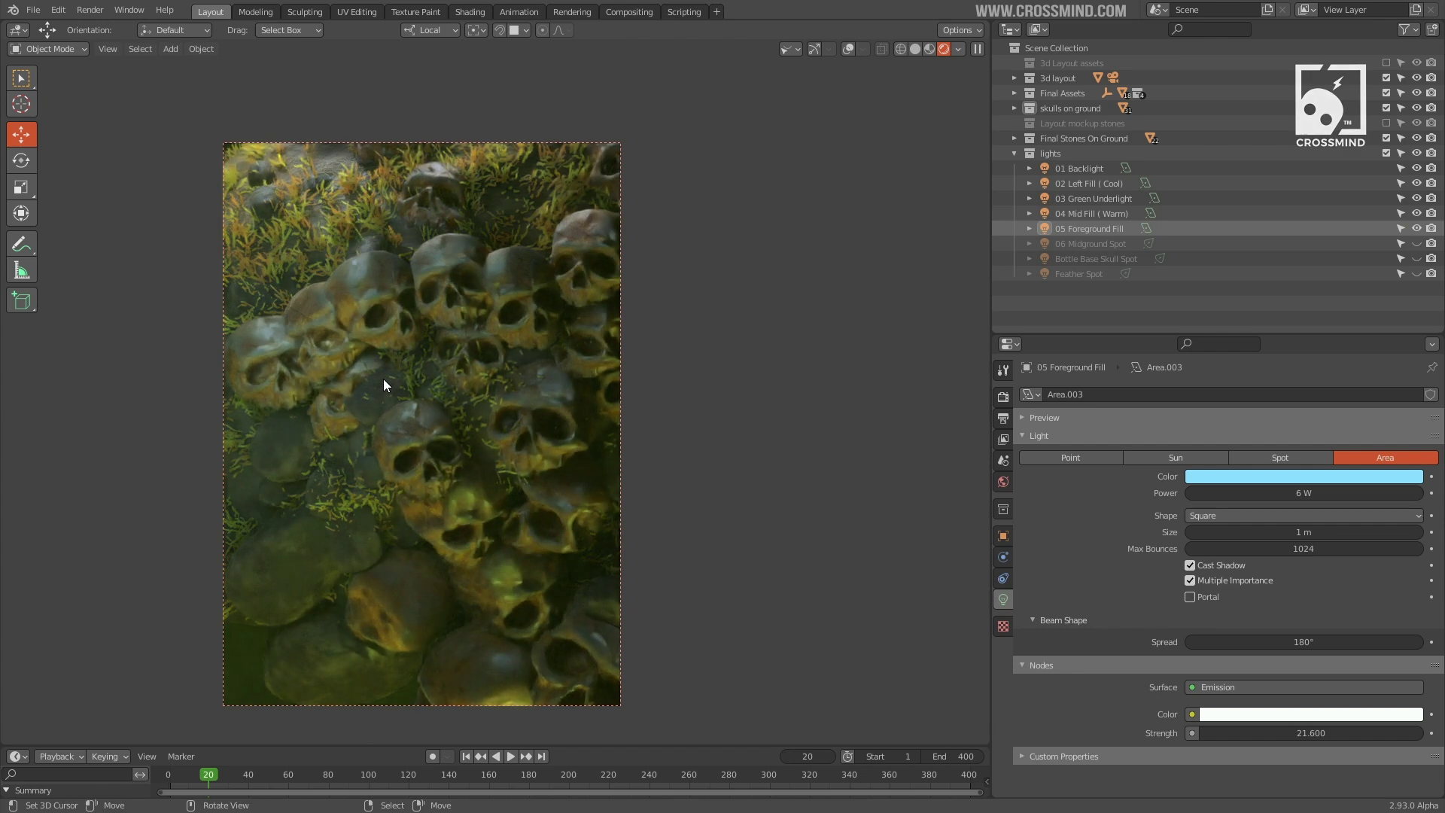
{"action": "key", "text": "ctrl+b"}
{"action": "left_click_drag", "start_coordinate": [129, 264], "coordinate": [800, 574]}
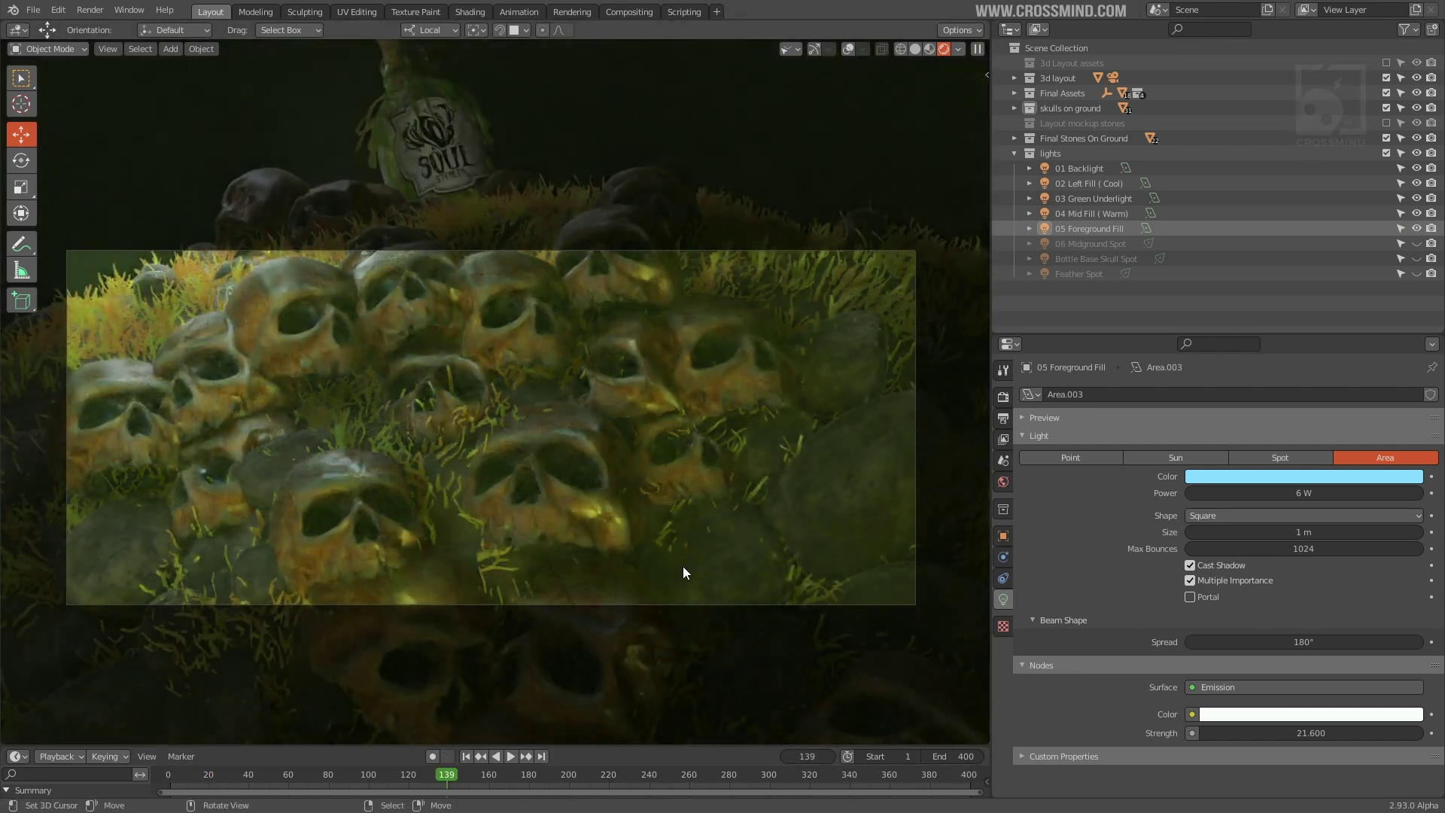
{"action": "left_click", "coordinate": [1417, 229]}
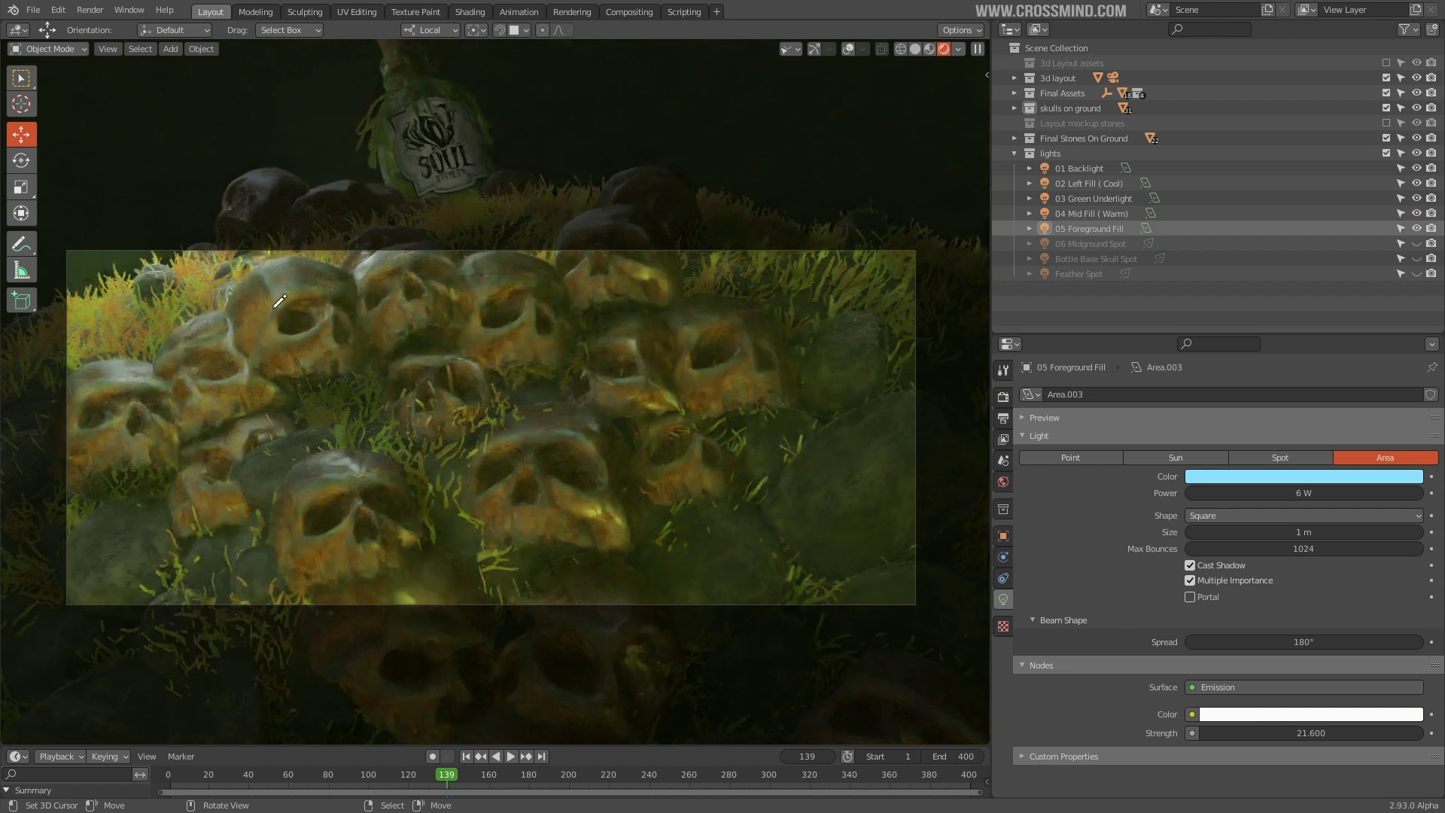
{"action": "mouse_move", "coordinate": [113, 423]}
{"action": "left_mouse_down"}
{"action": "mouse_move", "coordinate": [280, 443]}
{"action": "mouse_move", "coordinate": [279, 468]}
{"action": "left_mouse_up"}
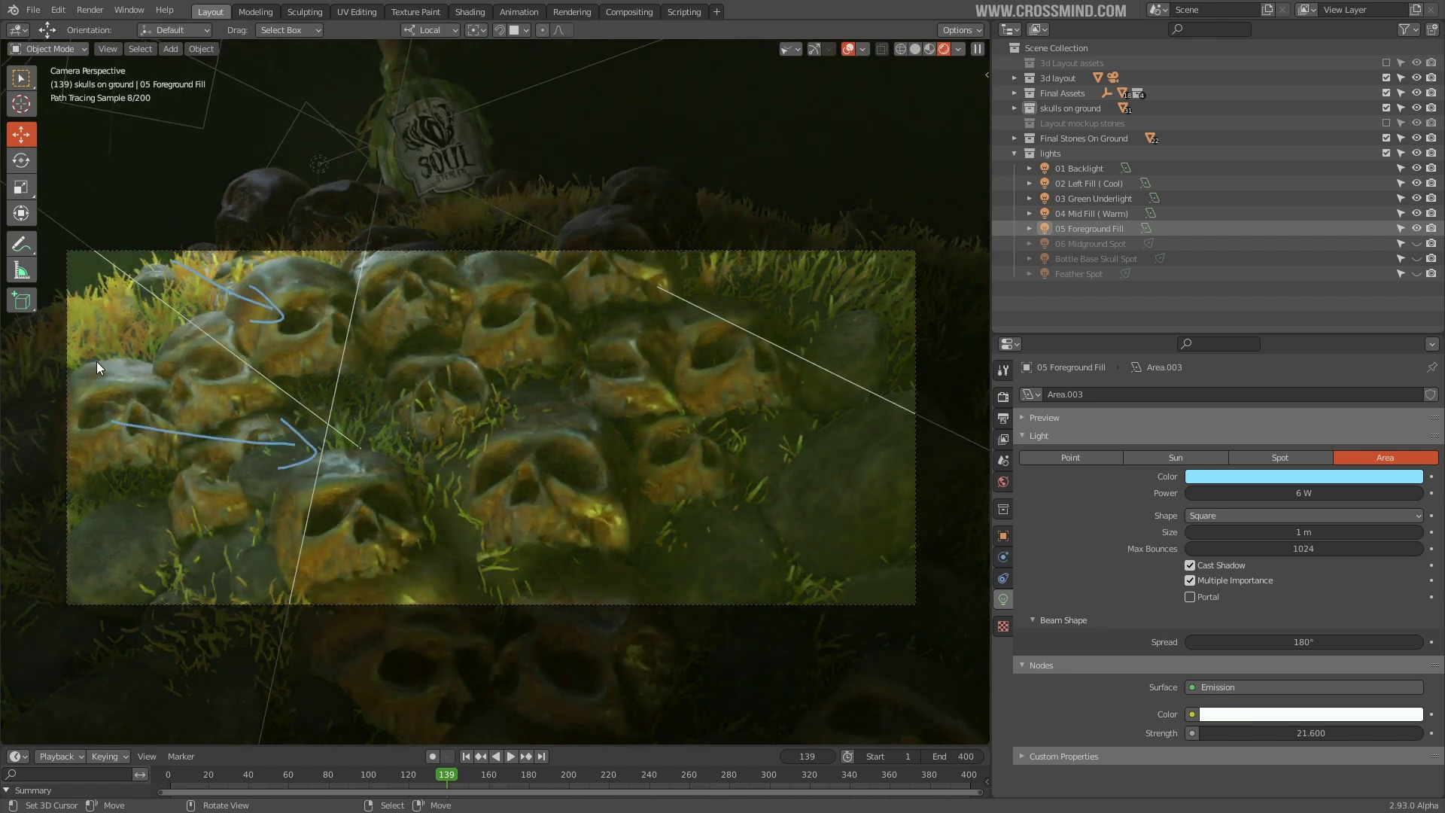
{"action": "mouse_move", "coordinate": [75, 311]}
{"action": "left_mouse_down"}
{"action": "mouse_move", "coordinate": [148, 372]}
{"action": "mouse_move", "coordinate": [140, 349]}
{"action": "left_mouse_up"}
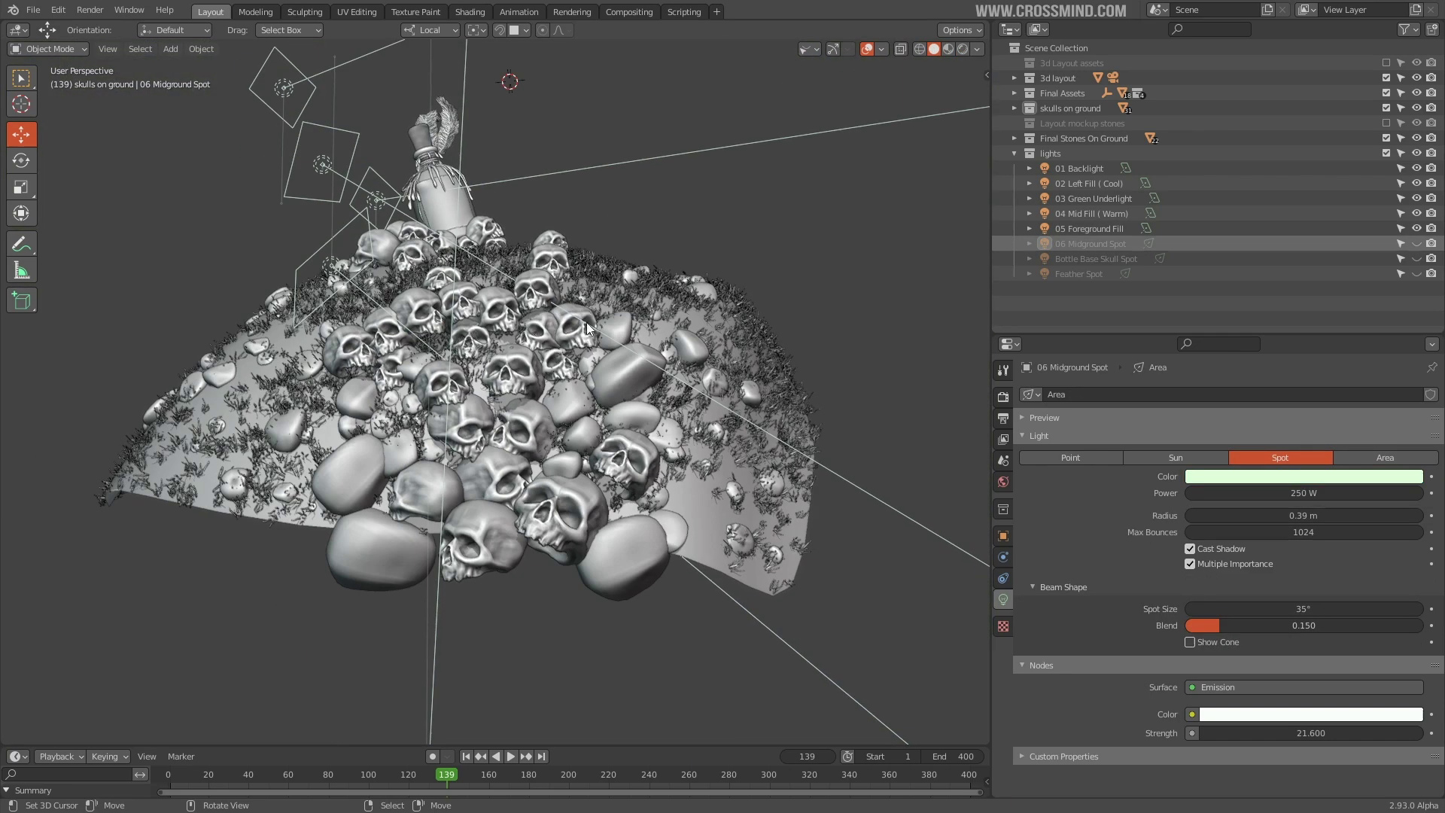
Make the 06 Midground Spot light visible and select it in the solid-shaded view.
{"action": "left_click", "coordinate": [1417, 243]}
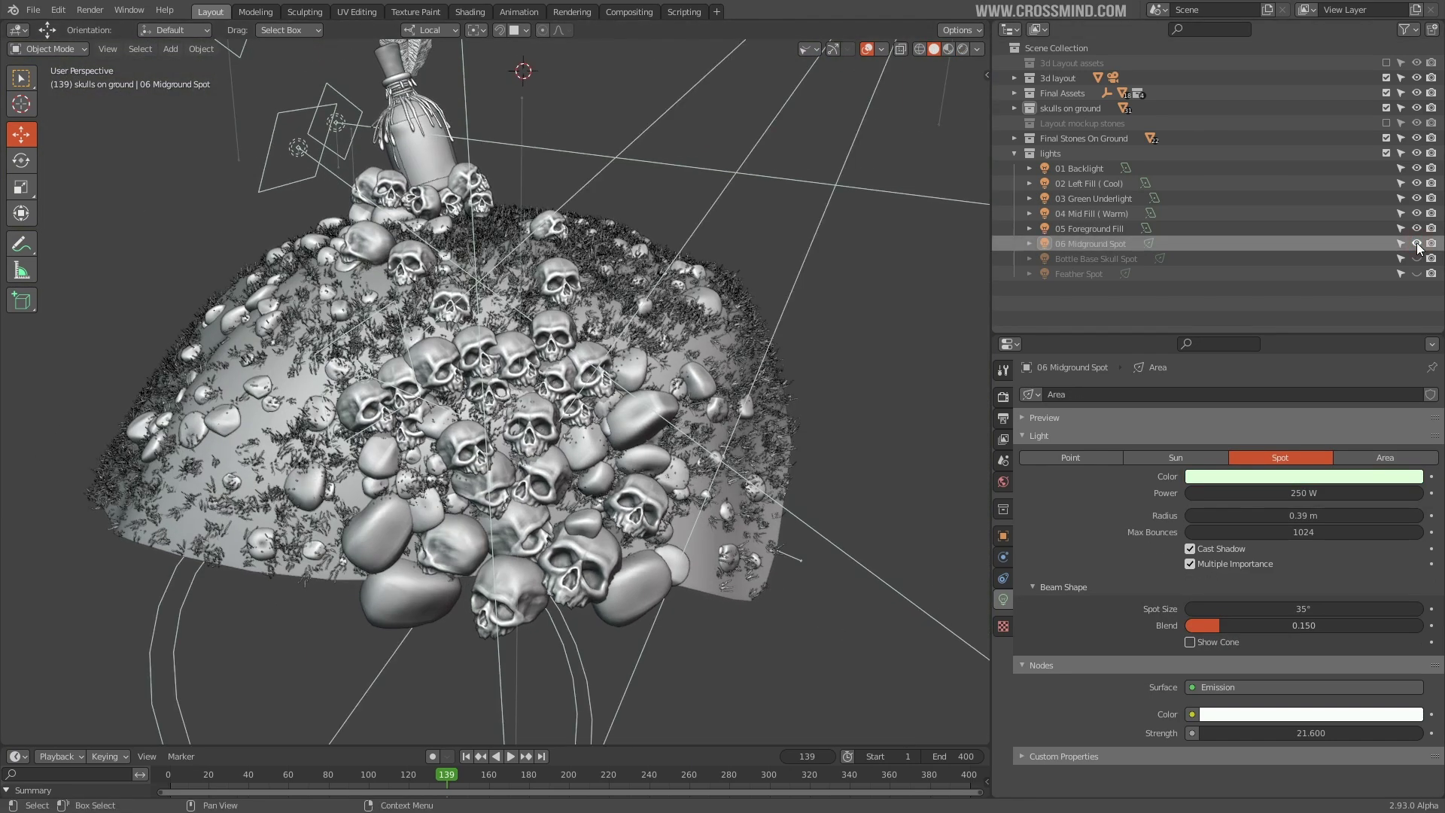
{"action": "middle_click_drag", "start_coordinate": [726, 282], "coordinate": [634, 249]}
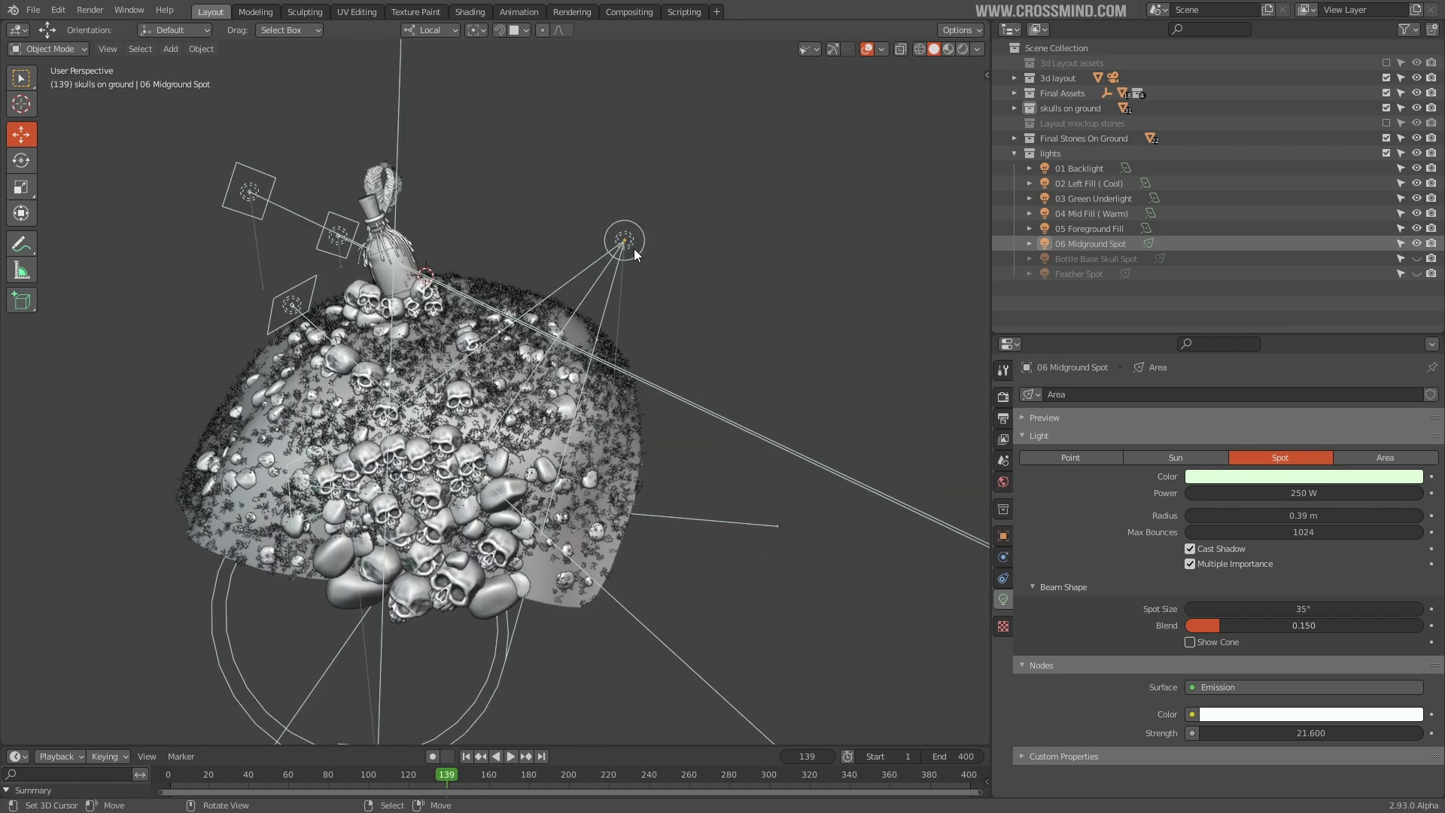
{"action": "left_click", "coordinate": [626, 243]}
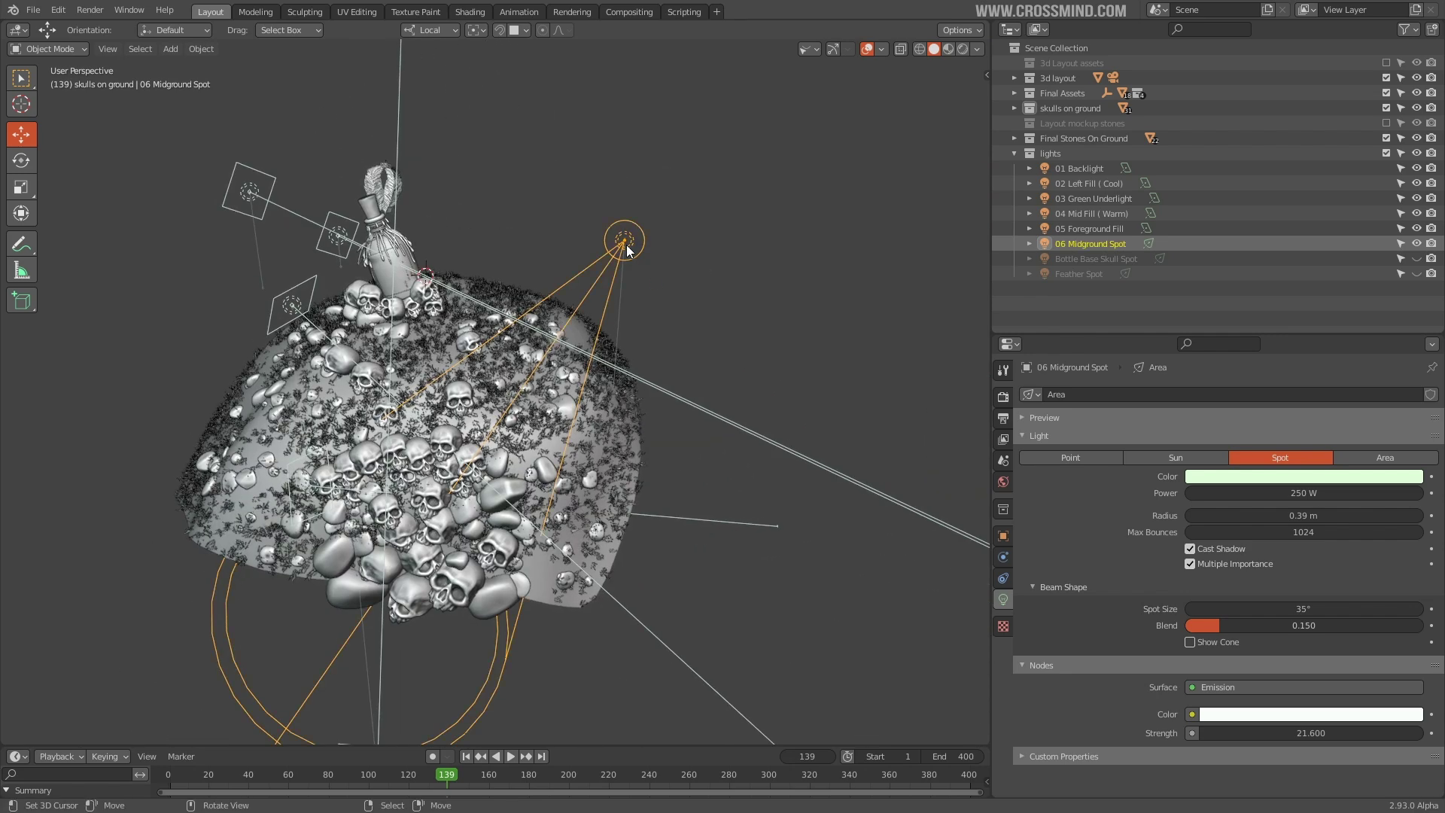
Turn on the cone display for the midground spot and inspect which skulls and stones its beam covers.
{"action": "left_click", "coordinate": [1189, 642]}
{"action": "middle_click_drag", "start_coordinate": [613, 518], "coordinate": [673, 463]}
{"action": "scroll", "coordinate": [673, 462], "scroll_direction": "up", "scroll_amount": 6}
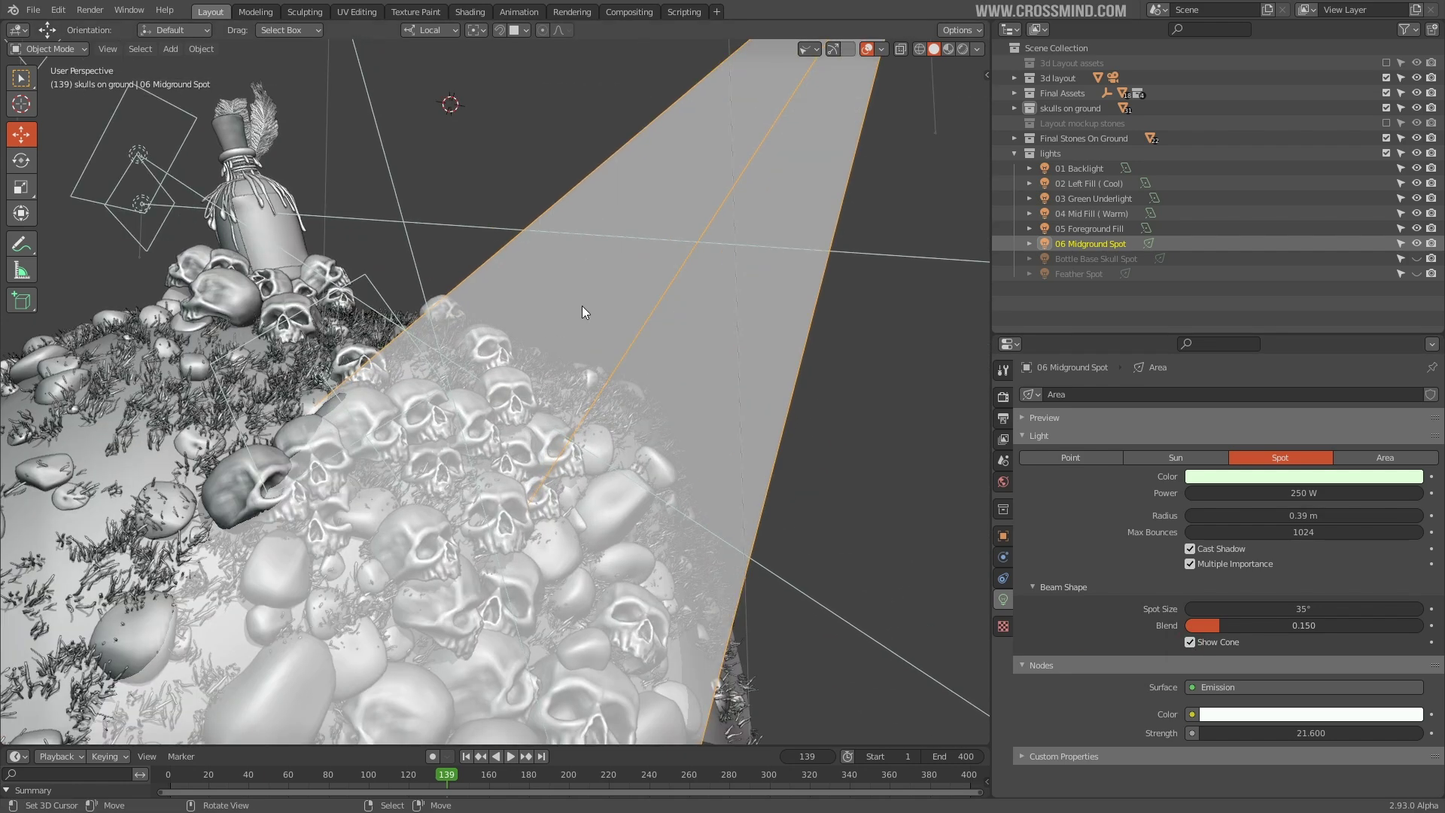
{"action": "mouse_move", "coordinate": [486, 445]}
{"action": "middle_mouse_down"}
{"action": "mouse_move", "coordinate": [542, 447]}
{"action": "mouse_move", "coordinate": [327, 450]}
{"action": "mouse_move", "coordinate": [474, 460]}
{"action": "middle_mouse_up"}
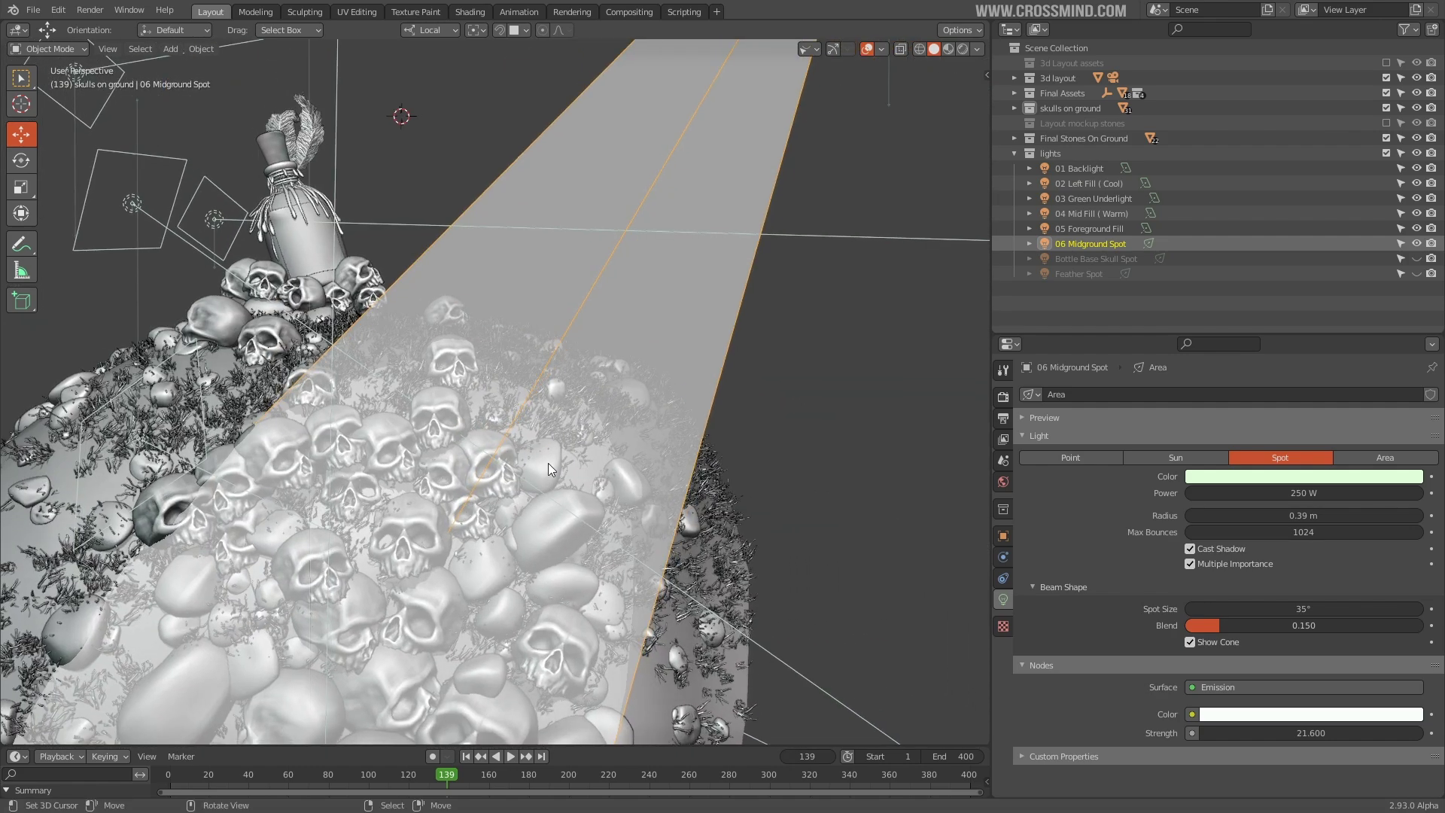
{"action": "middle_click_drag", "start_coordinate": [549, 463], "coordinate": [627, 385]}
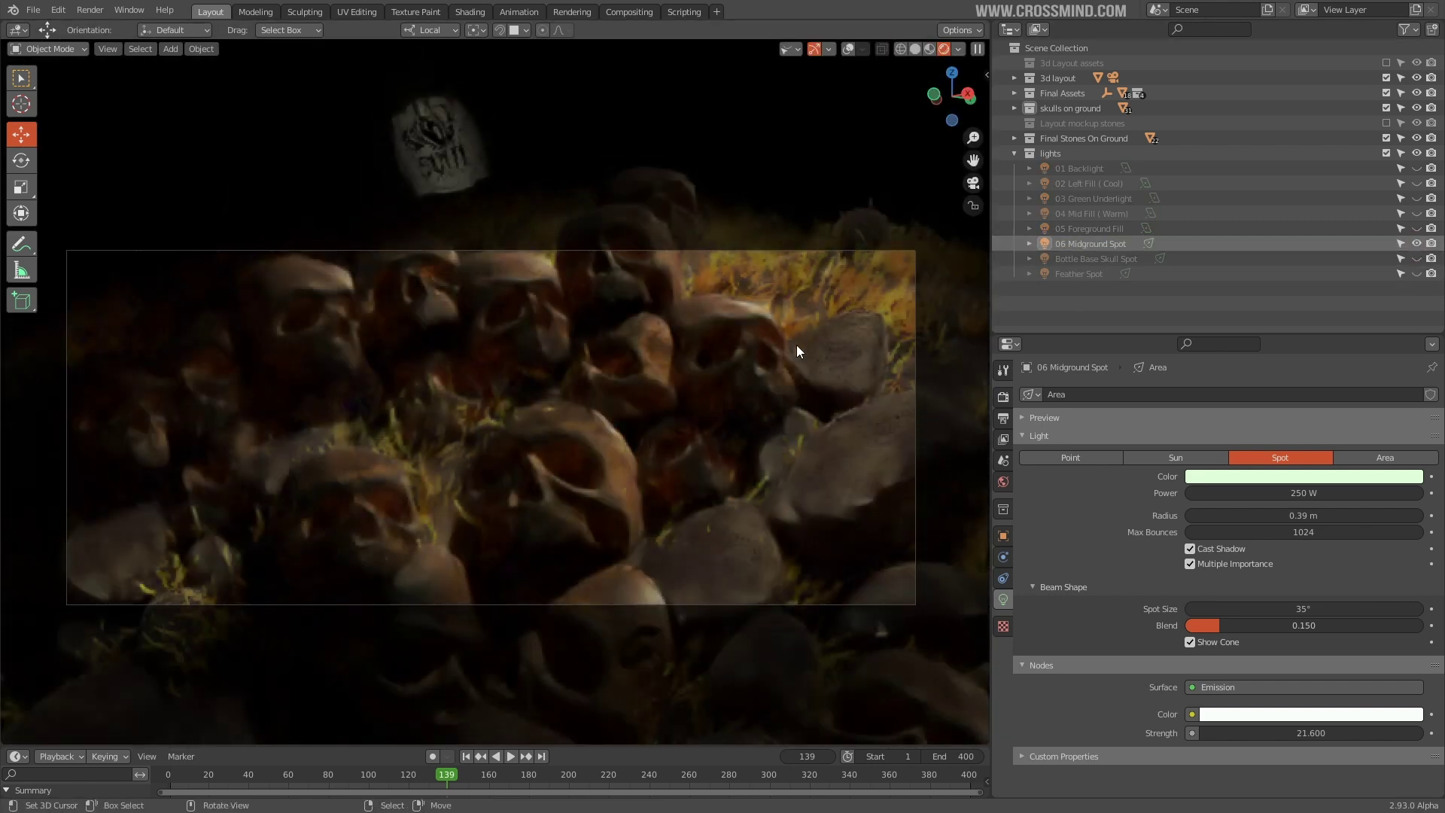
Go to frame 162 and preview the scene lights in isolation, including the midground spot, left fill, green underlight and warm mid fill.
{"action": "left_click", "coordinate": [492, 781]}
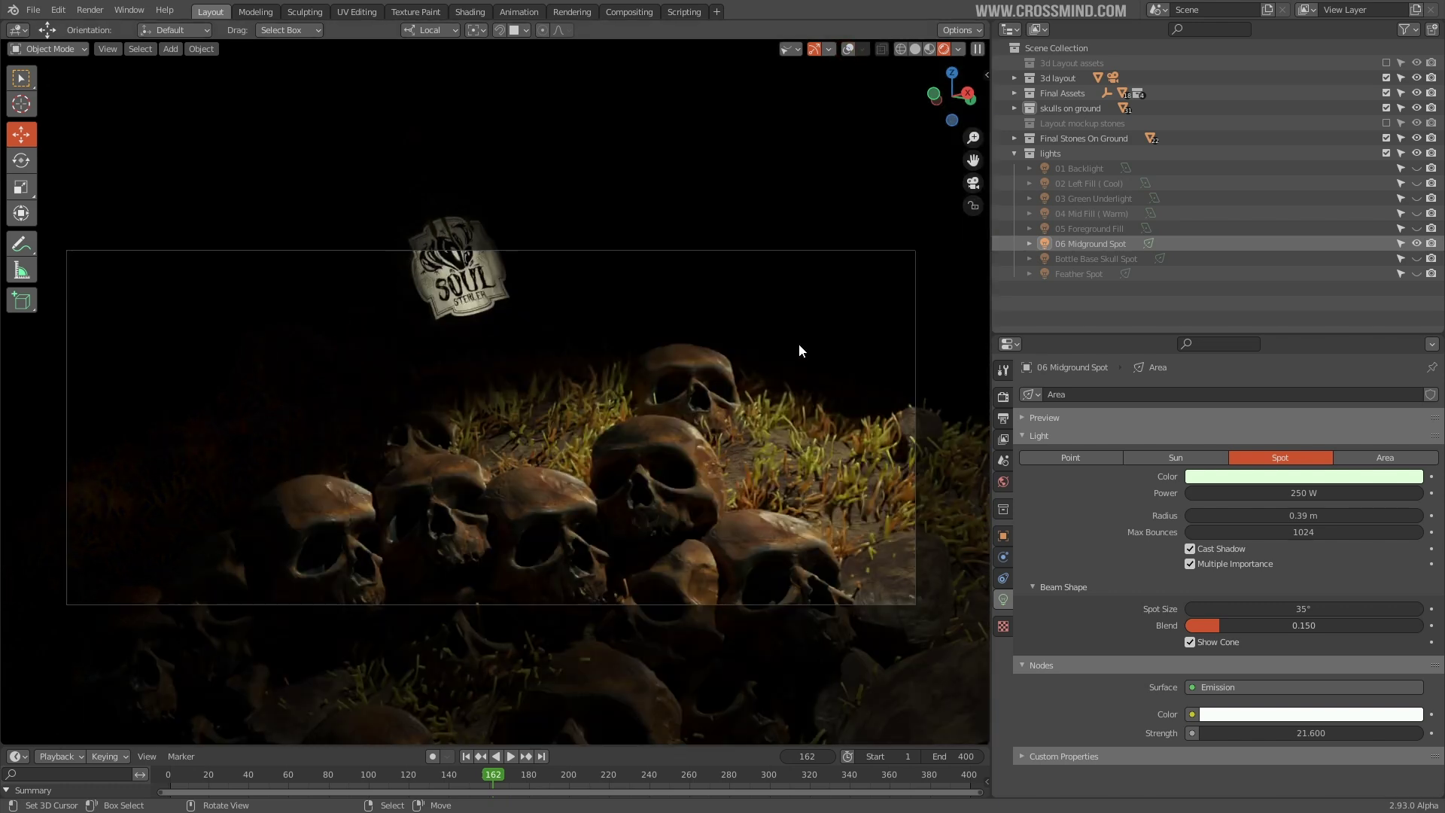
{"action": "scroll", "coordinate": [800, 346], "scroll_direction": "down", "scroll_amount": 1}
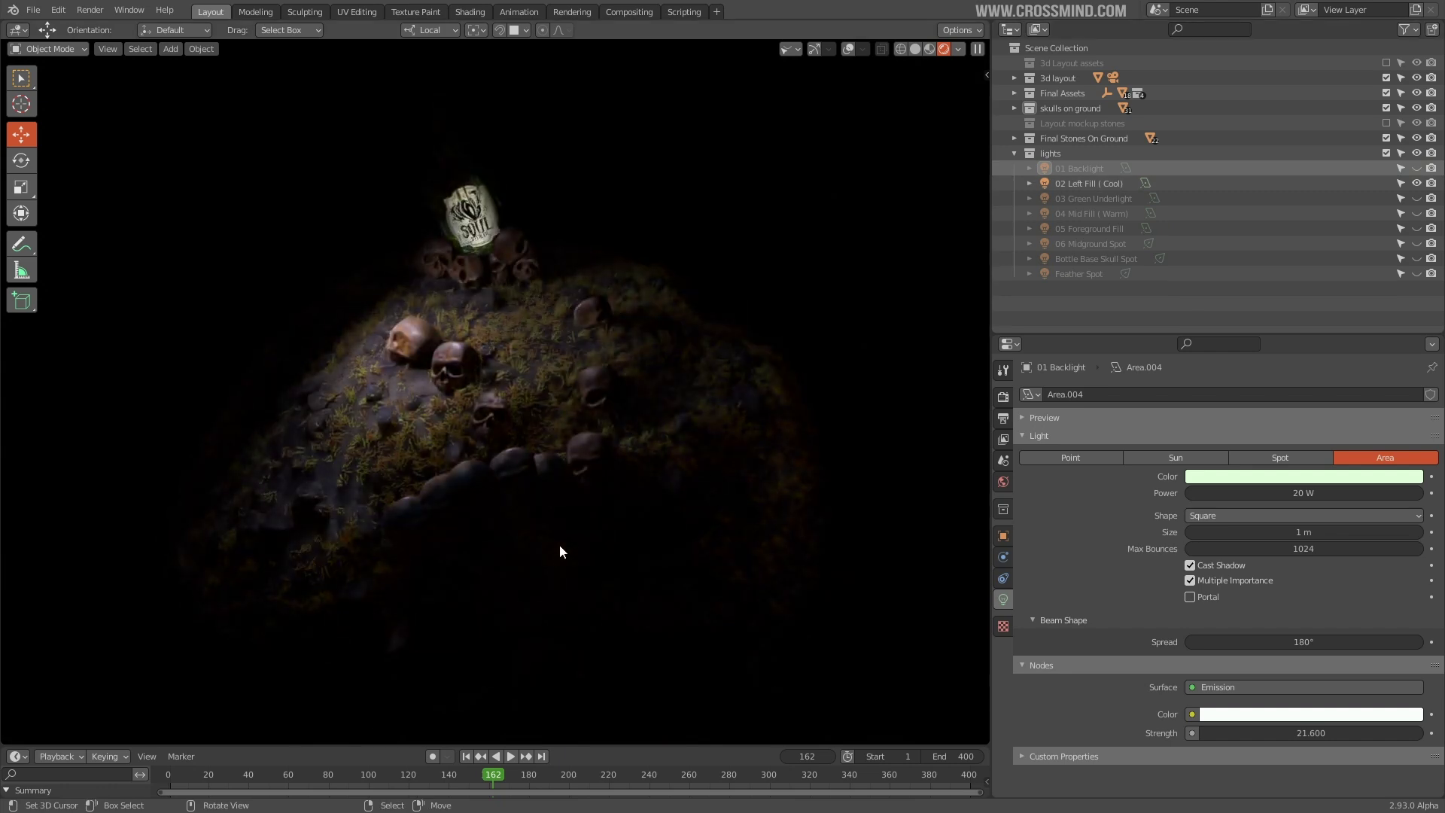
{"action": "scroll", "coordinate": [611, 509], "scroll_direction": "up", "scroll_amount": 1}
{"action": "left_click", "coordinate": [1416, 183]}
{"action": "left_click", "coordinate": [1416, 198]}
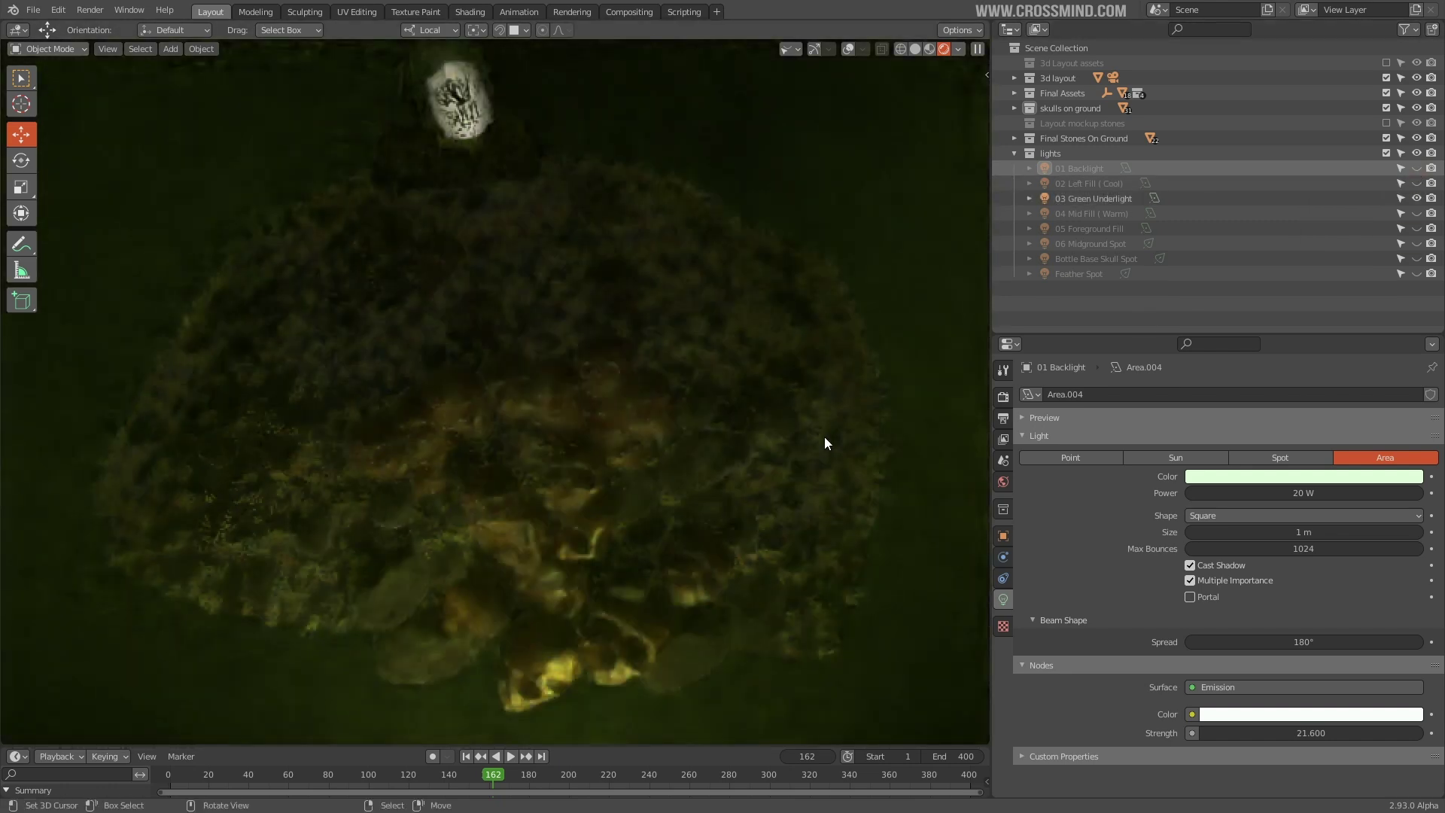
{"action": "left_click", "coordinate": [1416, 198]}
{"action": "left_click", "coordinate": [1416, 214]}
Make the lights from 01 Backlight through 06 Midground Spot visible together in the rendered view.
{"action": "left_click", "coordinate": [1416, 168]}
{"action": "left_click", "coordinate": [1417, 183]}
{"action": "left_click", "coordinate": [1417, 198]}
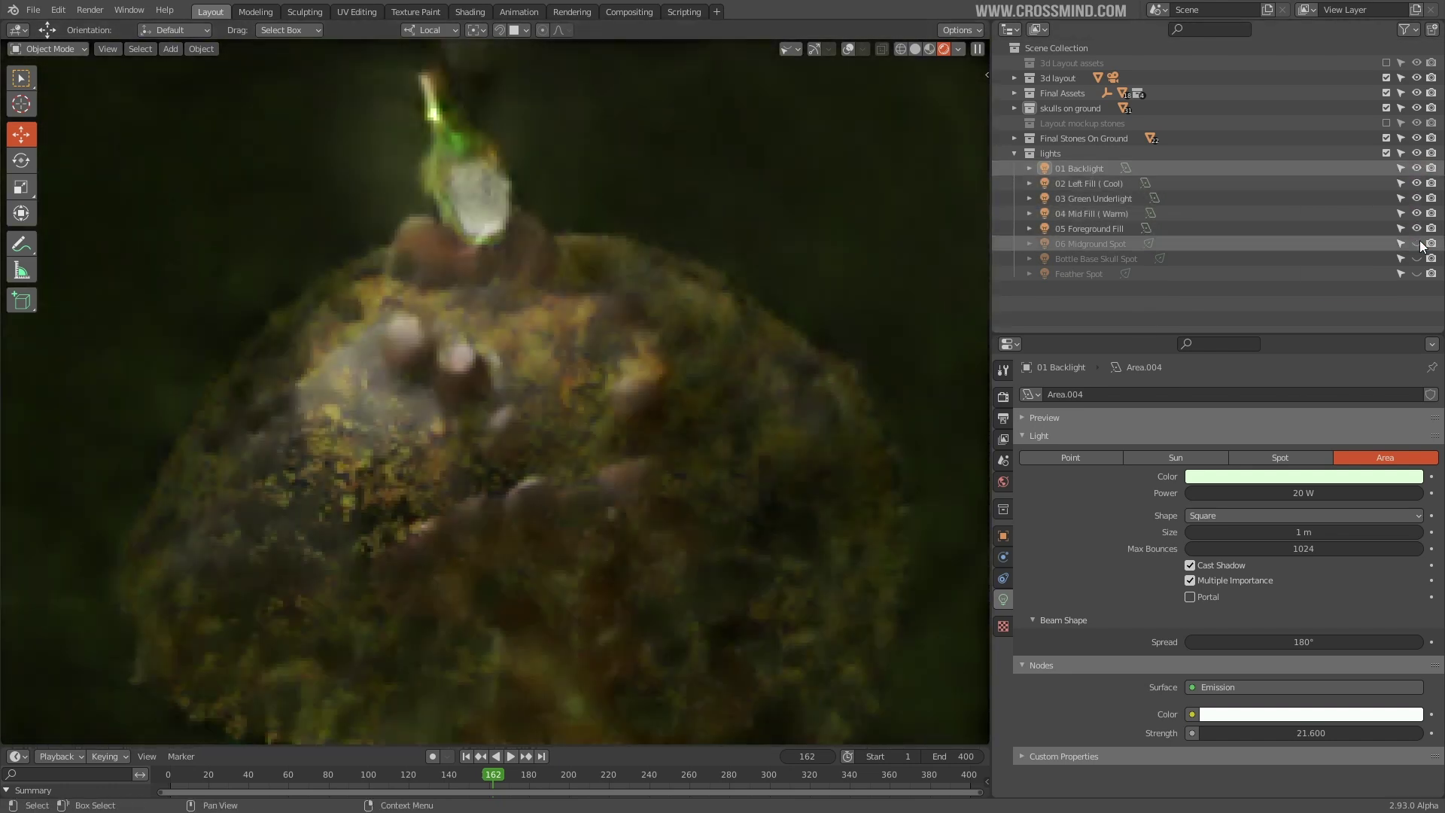
{"action": "left_click", "coordinate": [1417, 228]}
{"action": "left_click", "coordinate": [1416, 243]}
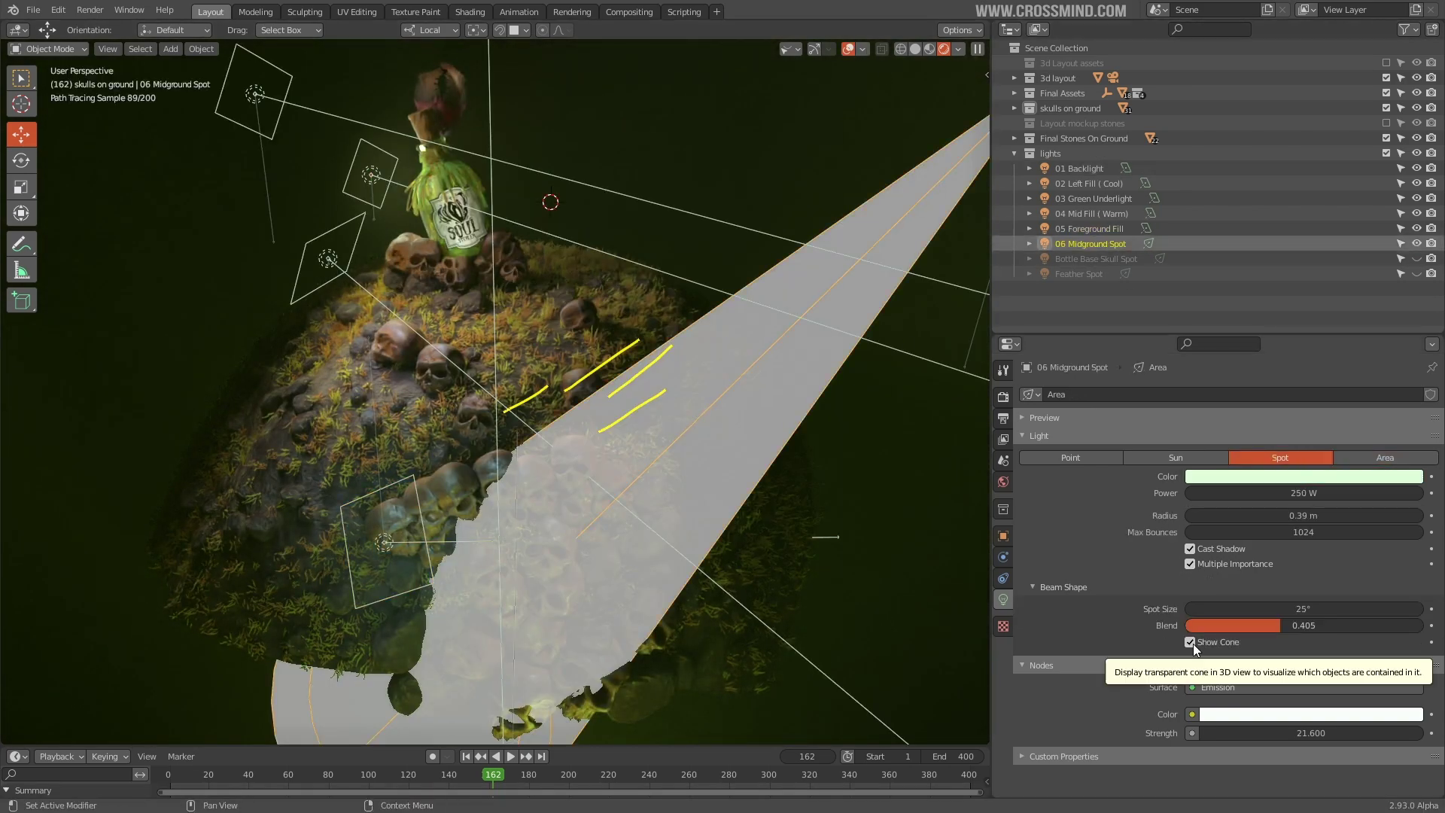
Hide the overlays and check the combined lighting along the camera move at frames 138, 180 and 220.
{"action": "left_click", "coordinate": [848, 49]}
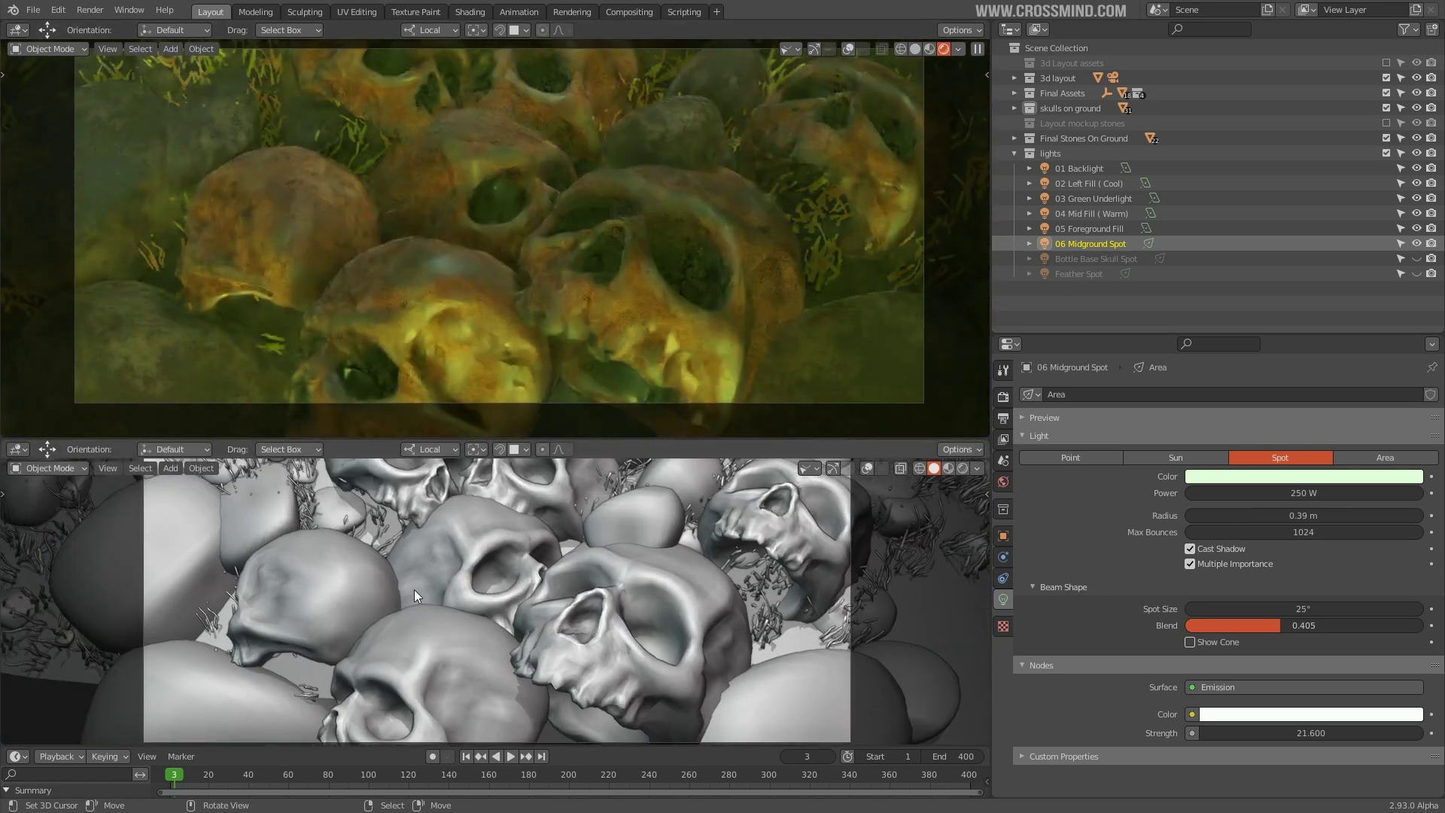
{"action": "left_click_drag", "start_coordinate": [229, 783], "coordinate": [444, 778]}
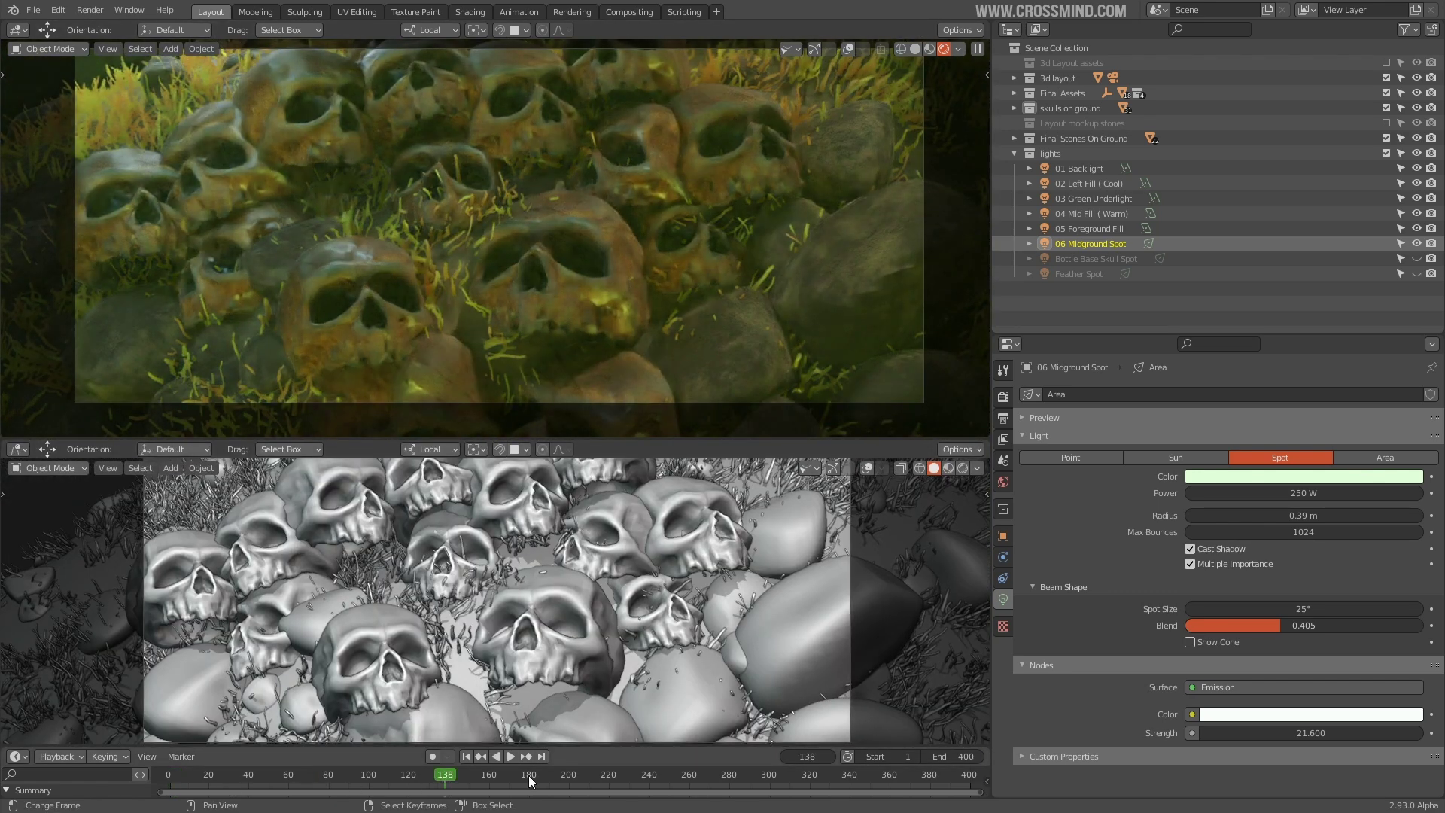
{"action": "left_click", "coordinate": [529, 777]}
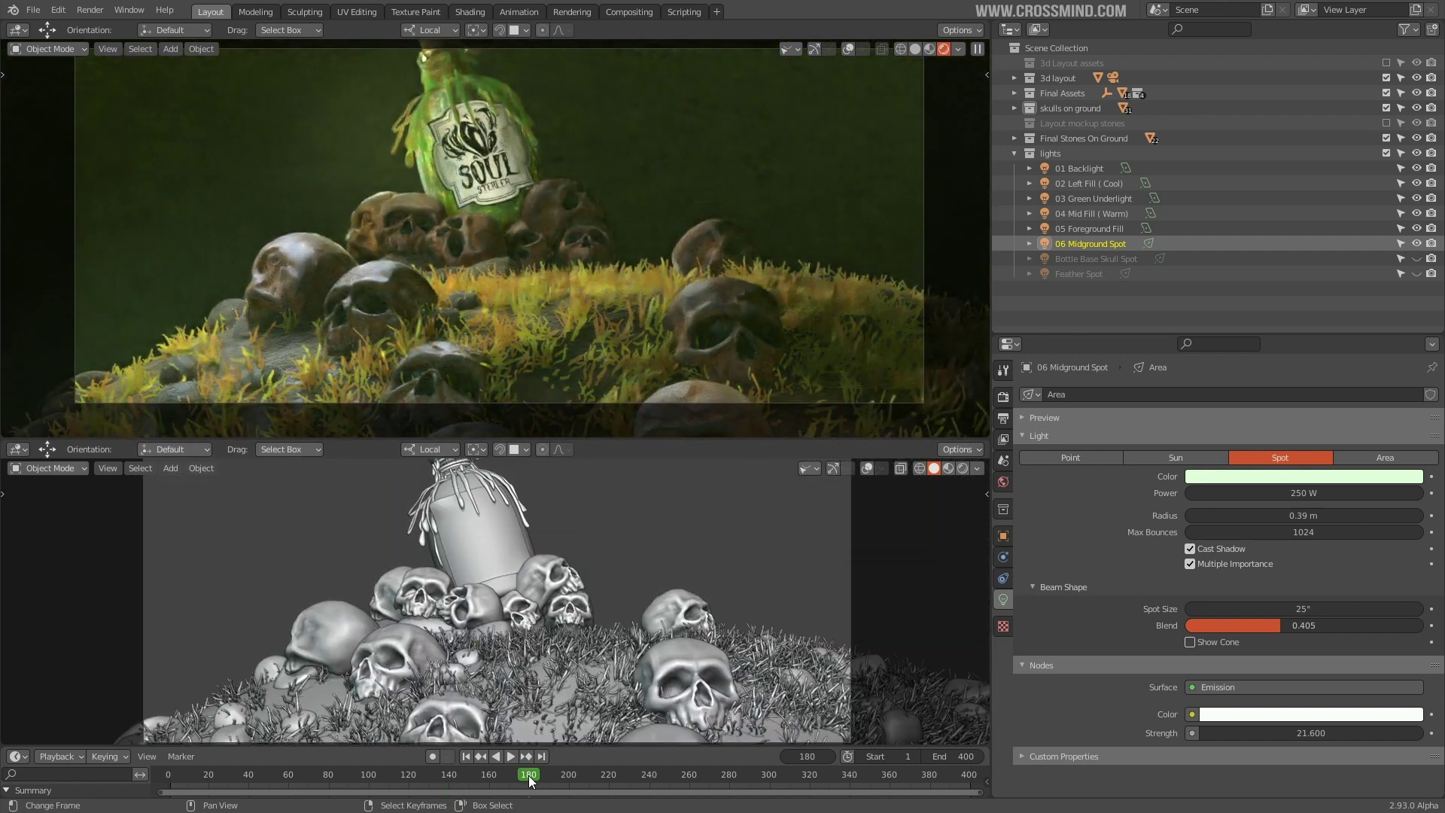
{"action": "left_click", "coordinate": [609, 782]}
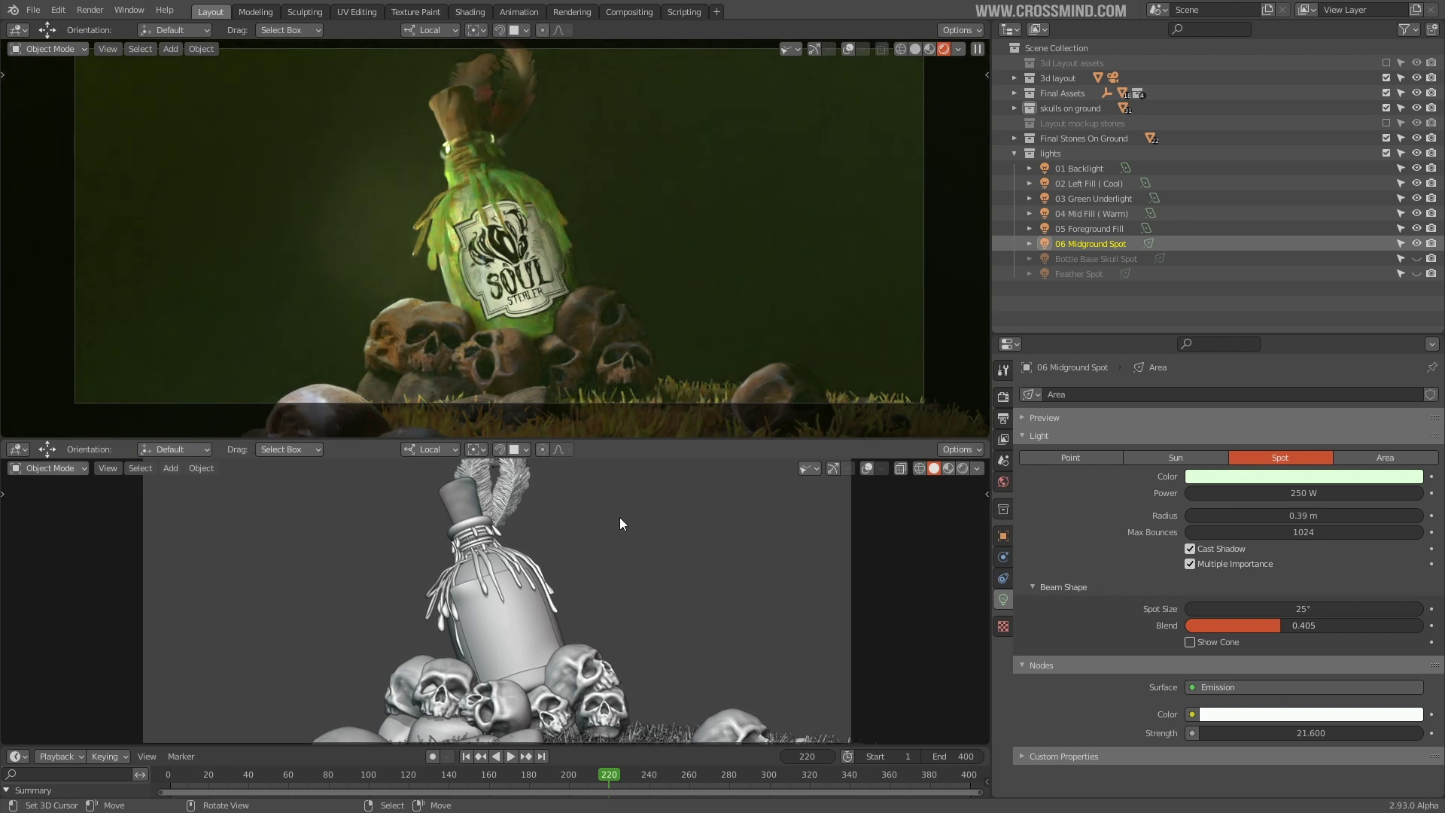
Show the overlays in the solid-shaded viewport, select the feather 2 object and inspect the area around the bottle.
{"action": "left_click", "coordinate": [868, 468]}
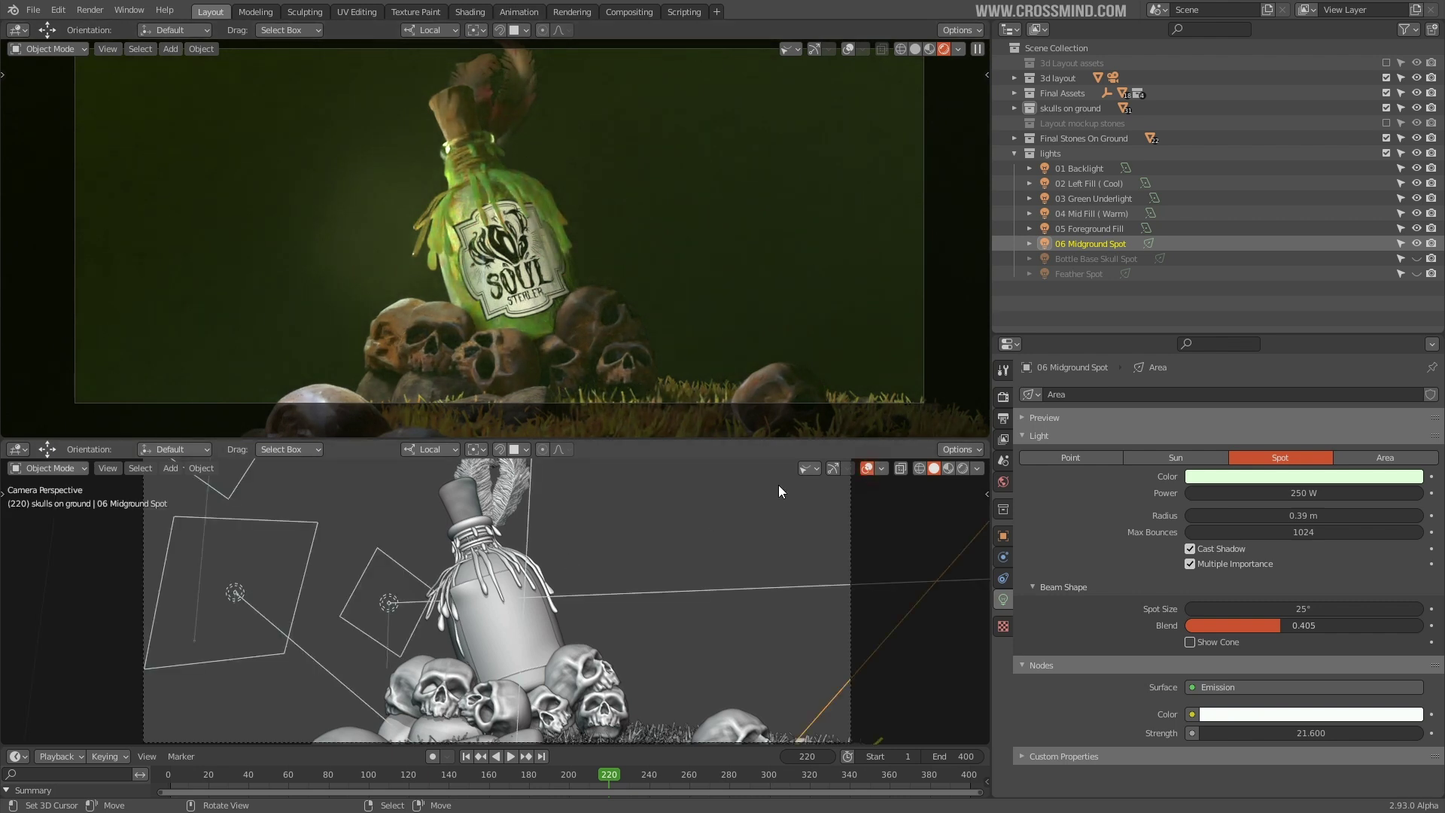
{"action": "right_click", "coordinate": [500, 487]}
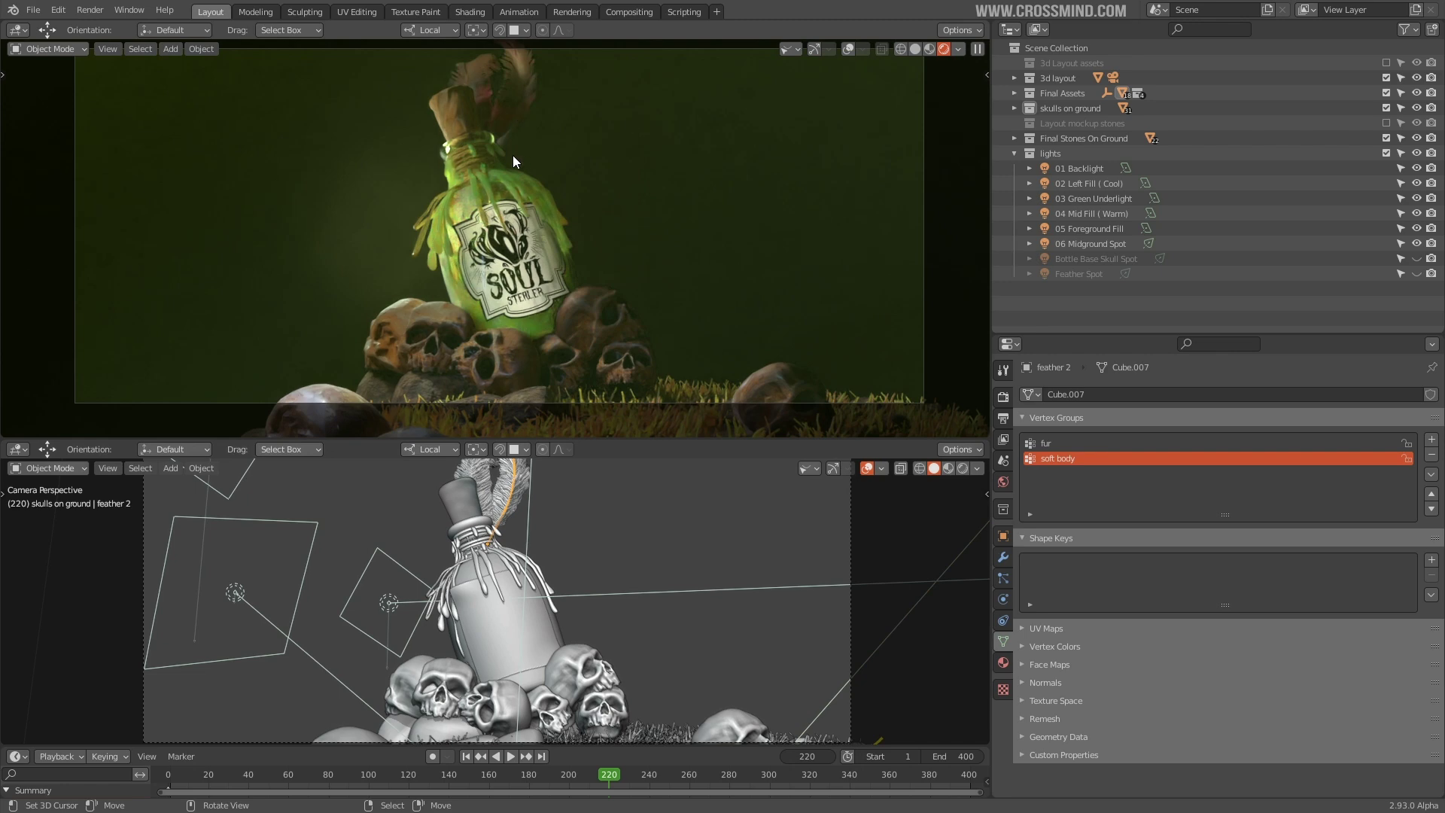
{"action": "right_click", "coordinate": [363, 608]}
{"action": "middle_click_drag", "start_coordinate": [489, 519], "coordinate": [359, 544], "text": "shift"}
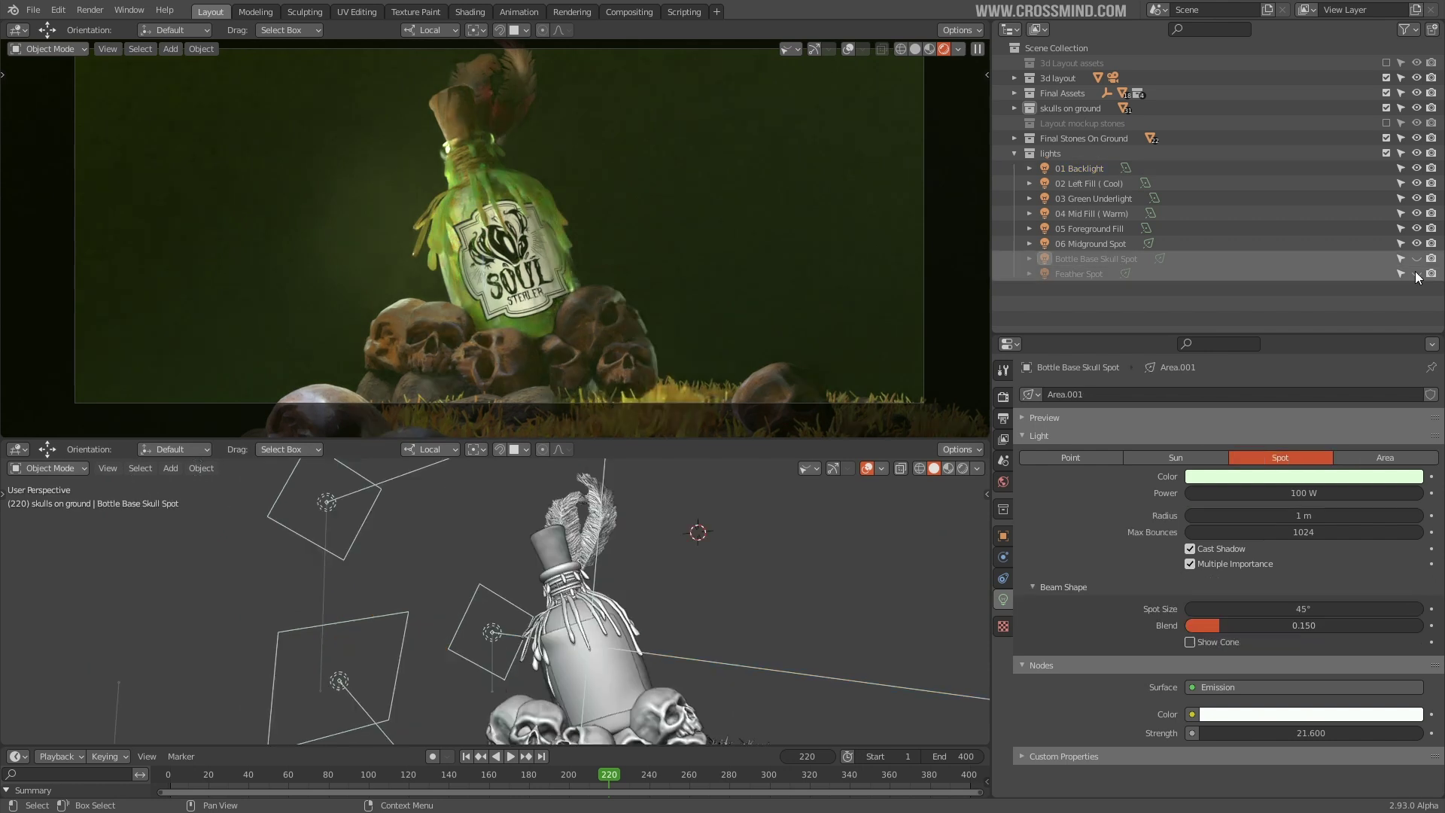
Make the Feather Spot light visible, select it and toggle its visibility to compare its effect on the feathers.
{"action": "left_click", "coordinate": [1415, 272]}
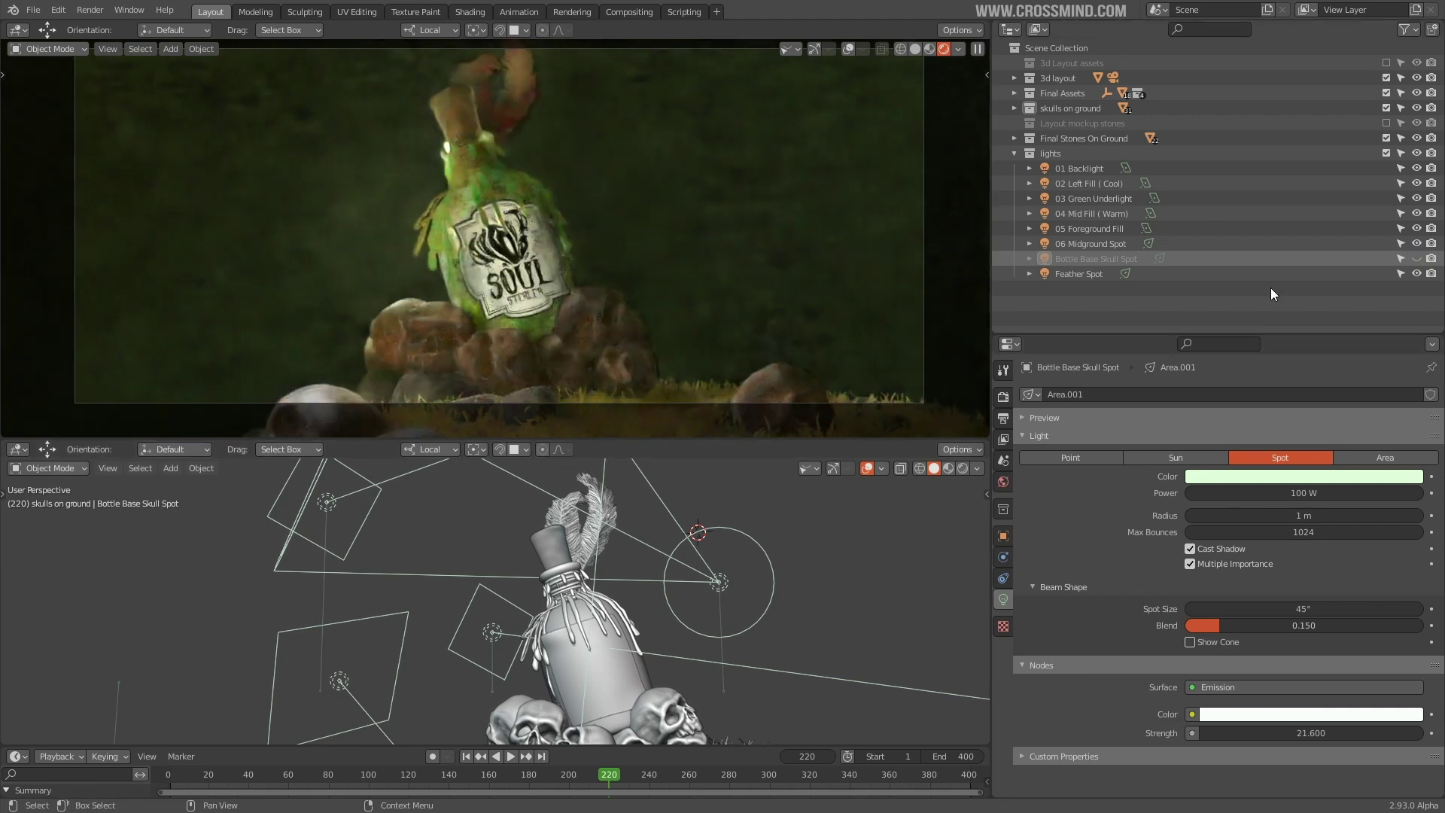
{"action": "right_click", "coordinate": [689, 566]}
{"action": "middle_click_drag", "start_coordinate": [689, 566], "coordinate": [676, 602]}
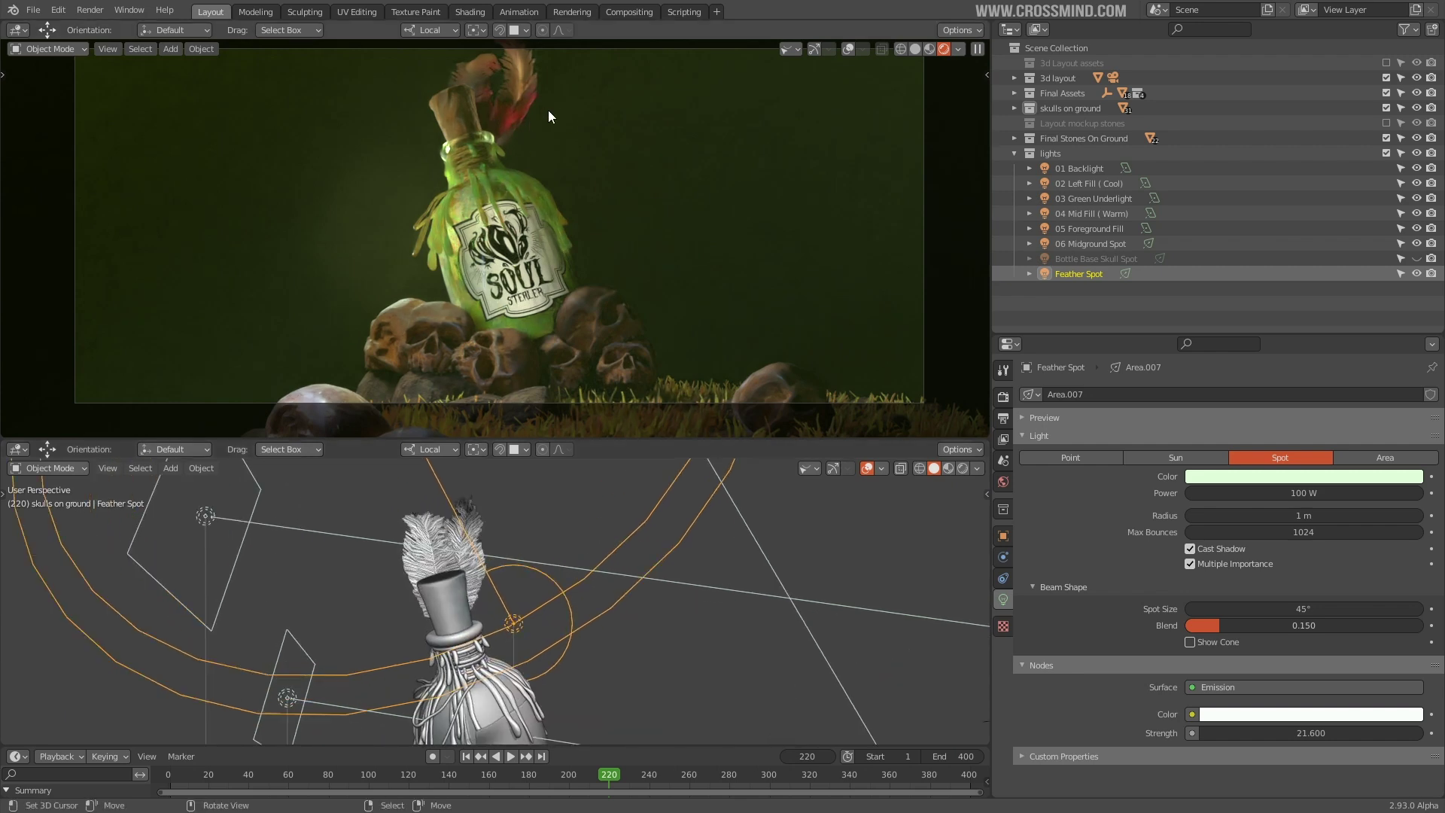
{"action": "left_click", "coordinate": [1416, 273]}
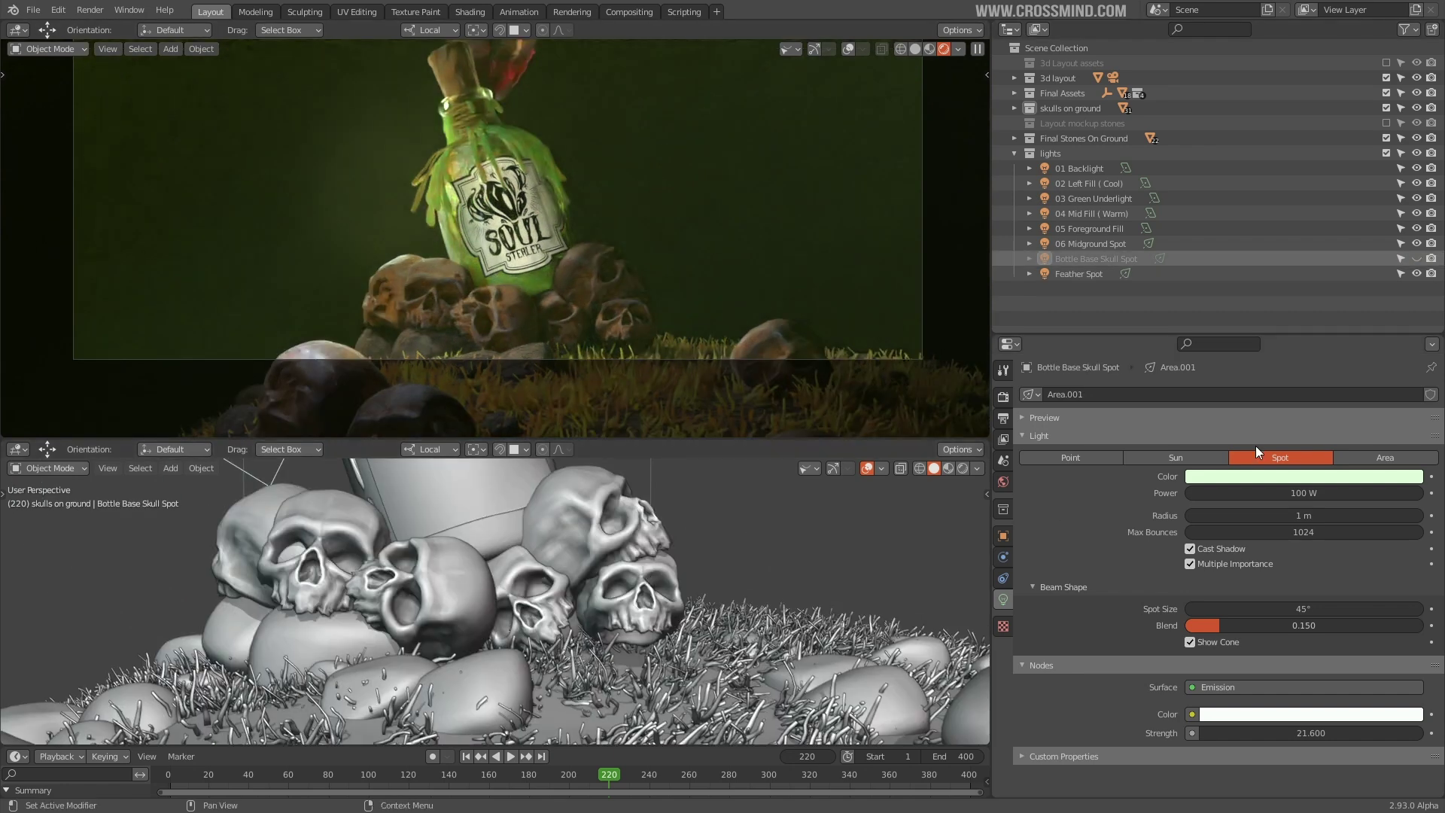
Make the Bottle Base Skull Spot light visible and view its cone over the skulls around the bottle.
{"action": "left_click", "coordinate": [1417, 258]}
{"action": "scroll", "coordinate": [647, 563], "scroll_direction": "down", "scroll_amount": 2}
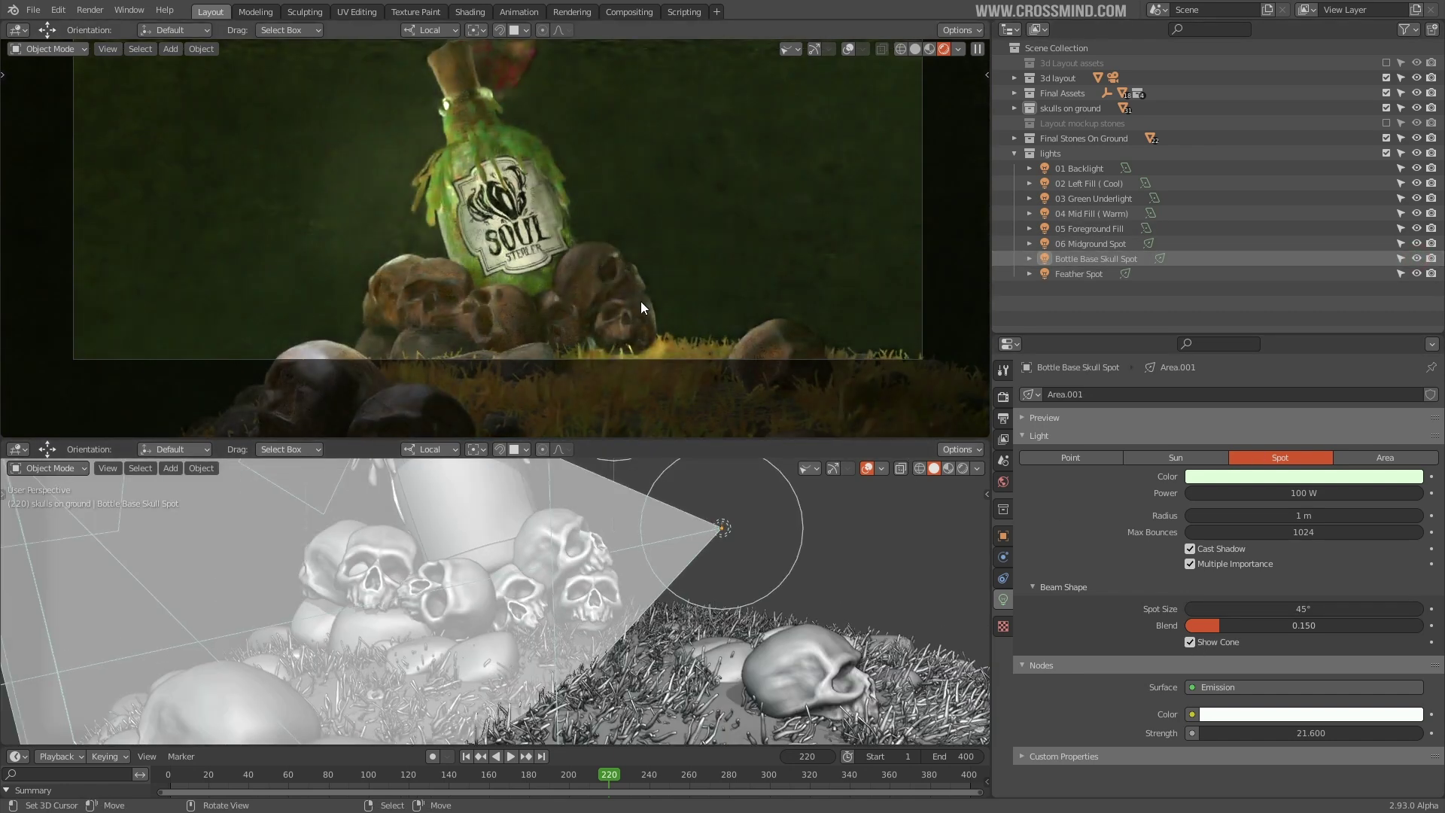
Isolate the skulls at the bottle base in a render region and toggle the Bottle Base Skull Spot's visibility to compare its effect.
{"action": "scroll", "coordinate": [641, 303], "scroll_direction": "up", "scroll_amount": 1}
{"action": "middle_click_drag", "start_coordinate": [711, 311], "coordinate": [641, 250], "text": "shift"}
{"action": "scroll", "coordinate": [642, 250], "scroll_direction": "up", "scroll_amount": 3}
{"action": "key", "text": "ctrl+b"}
{"action": "left_click_drag", "start_coordinate": [304, 117], "coordinate": [815, 374]}
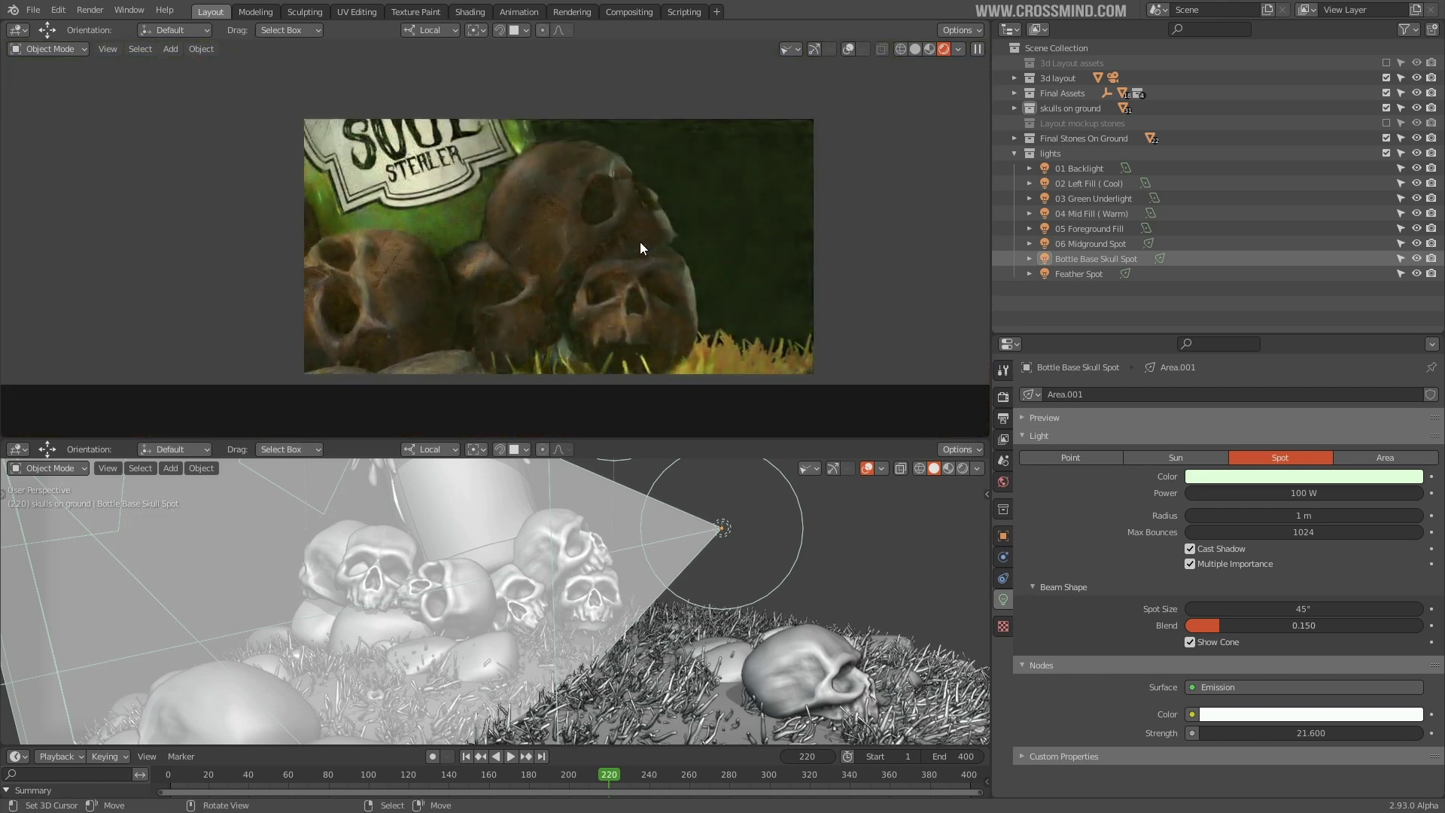
{"action": "left_click", "coordinate": [1418, 259]}
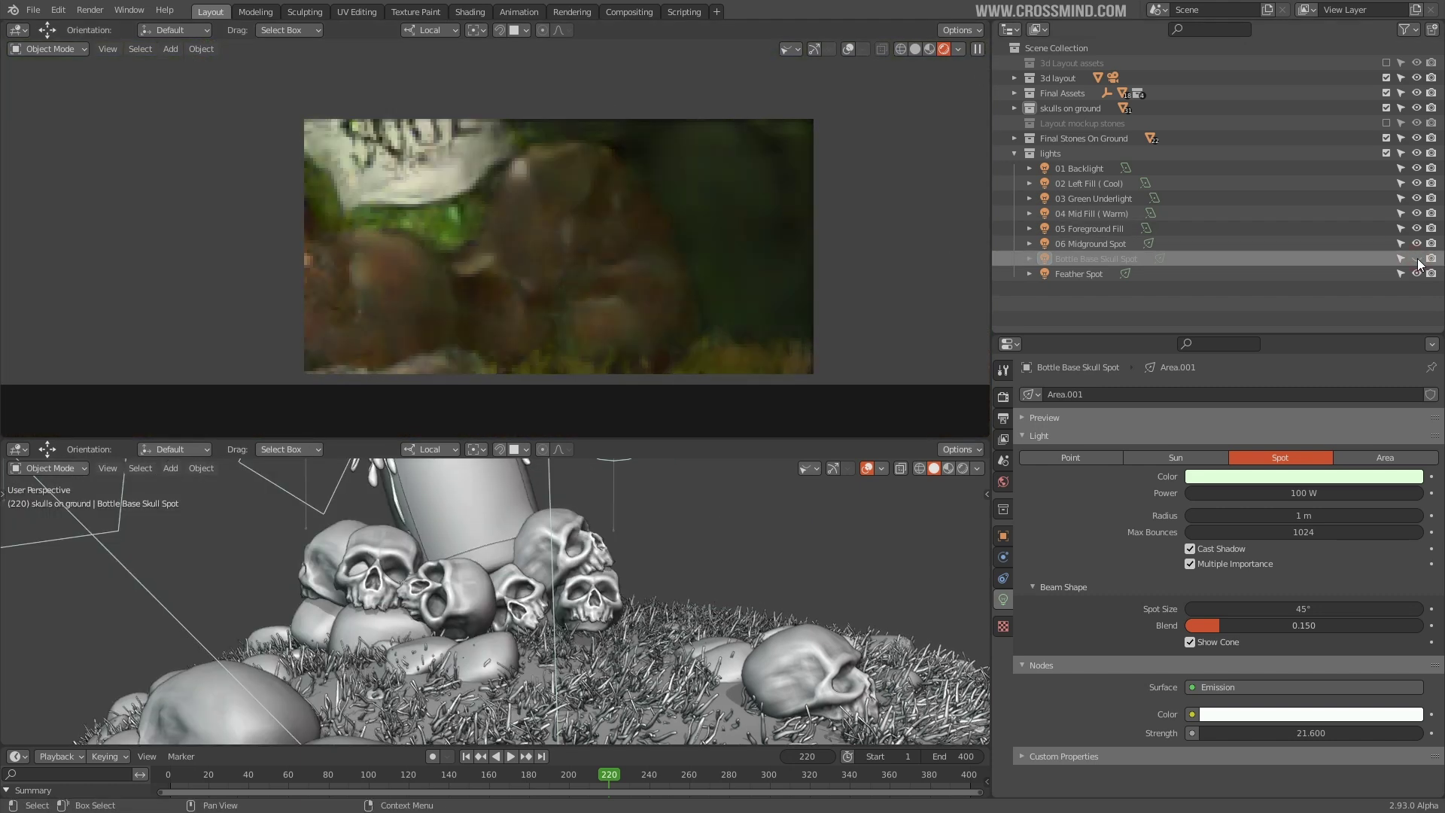
{"action": "left_click", "coordinate": [1417, 259]}
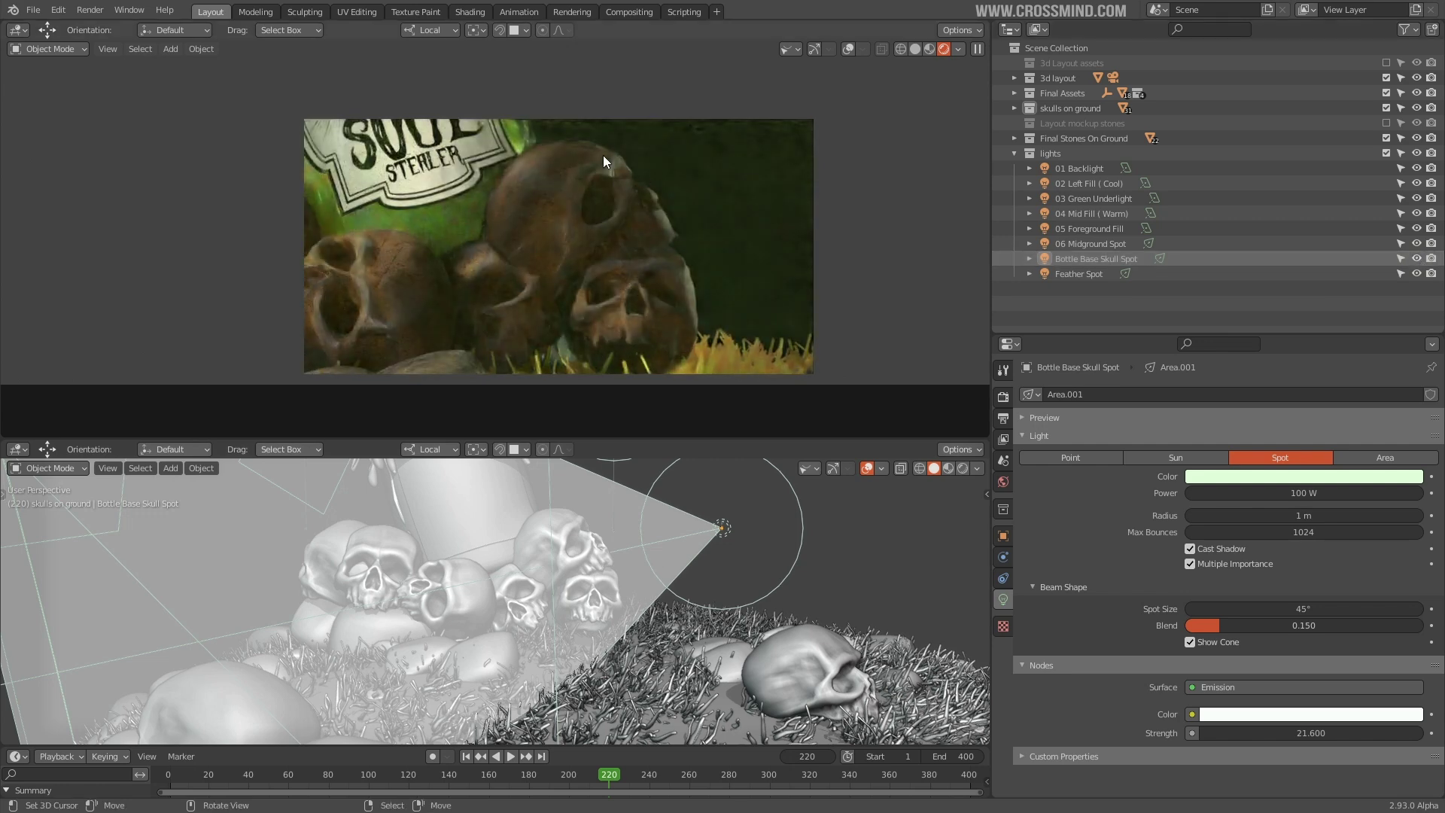
Enlarge the rendered viewport over the solid view below it and clear its render region to show the whole mound.
{"action": "key", "text": "Home"}
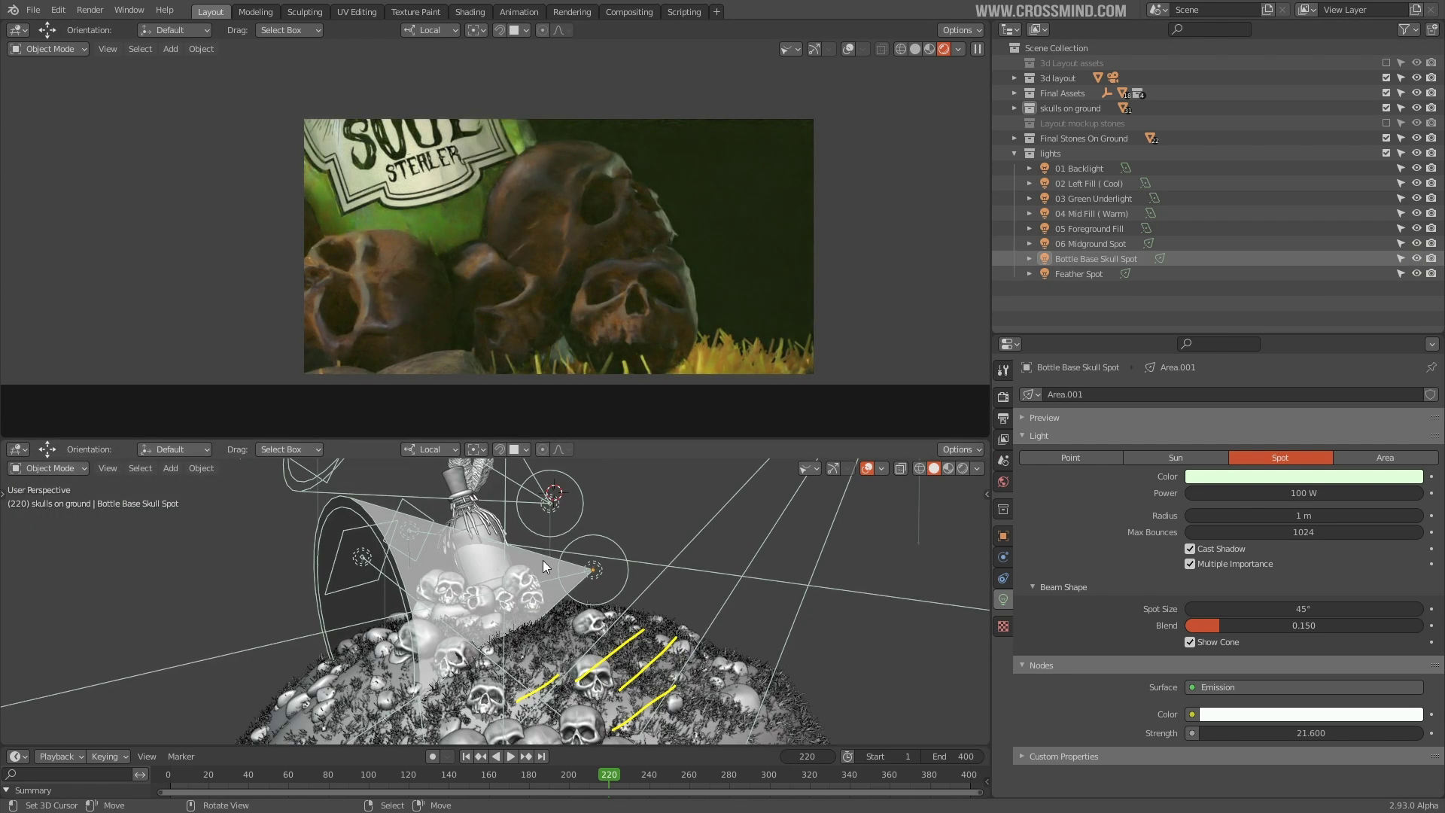
{"action": "scroll", "coordinate": [660, 182], "scroll_direction": "down", "scroll_amount": 3}
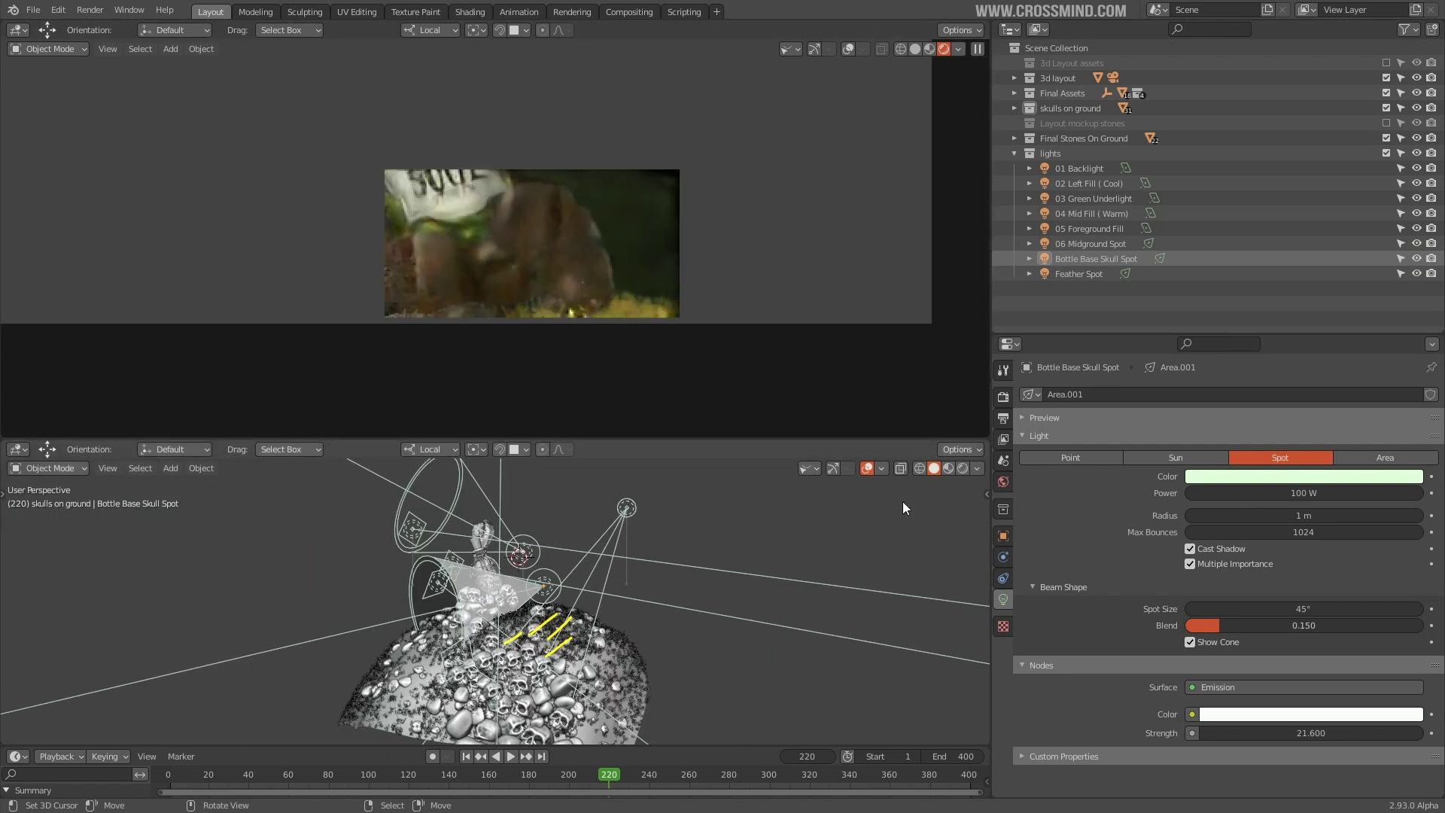
{"action": "left_click_drag", "start_coordinate": [980, 442], "coordinate": [983, 564]}
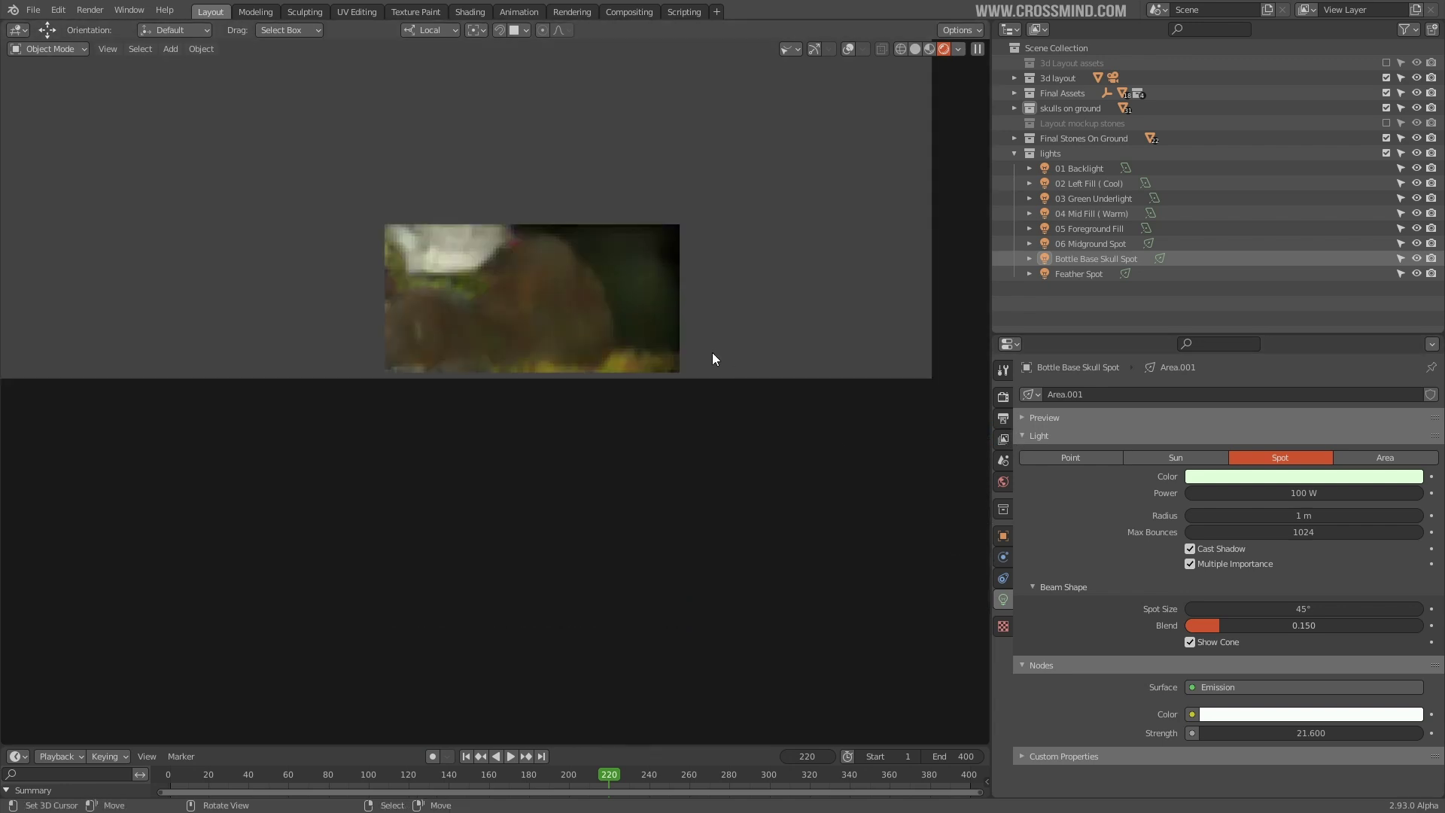
{"action": "key", "text": "ctrl+alt+b"}
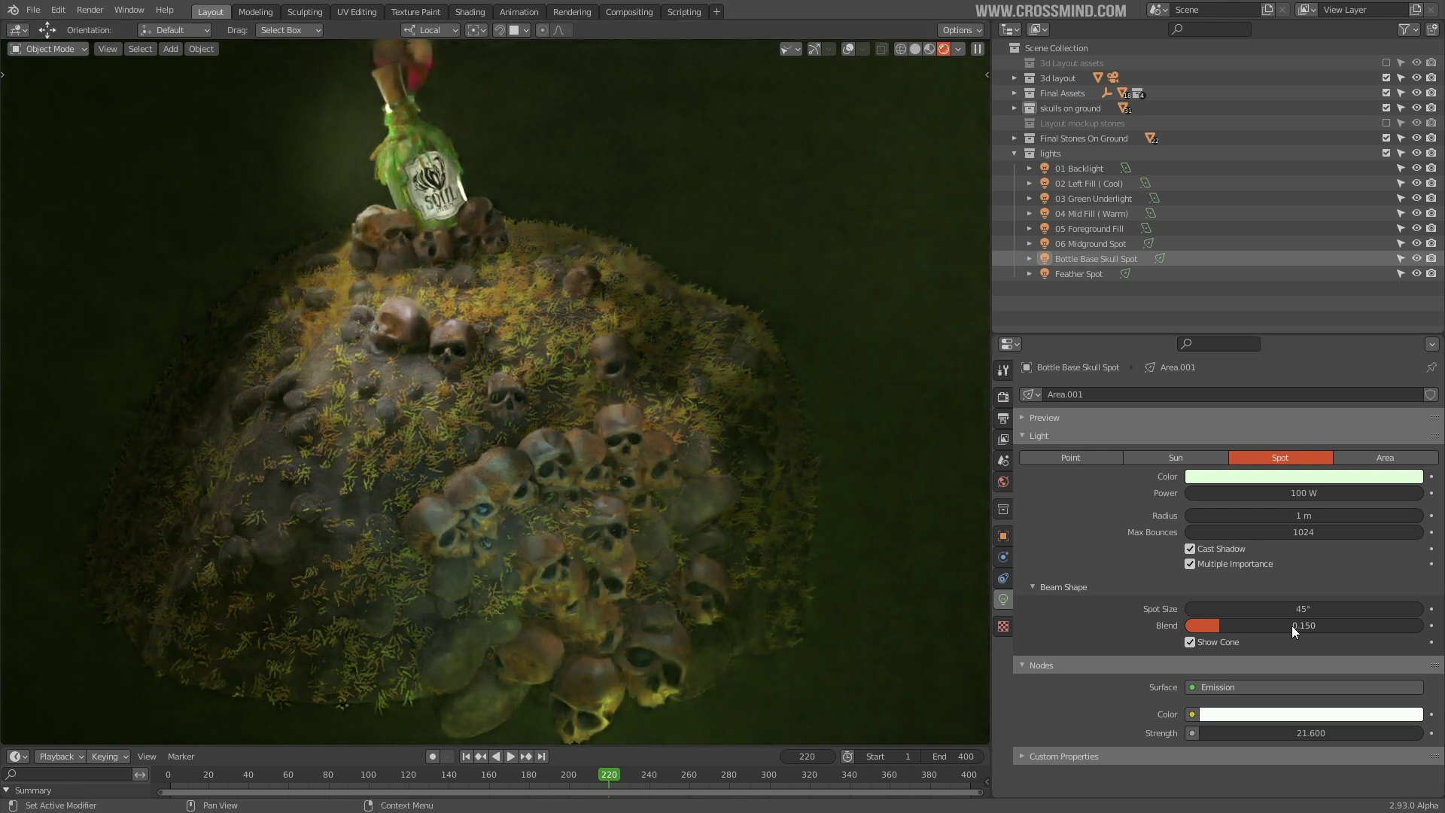
Examine the Volume Scatter ray visibility of the 02 Left Fill (Cool) and 03 Green Underlight lights.
{"action": "left_click", "coordinate": [1170, 228]}
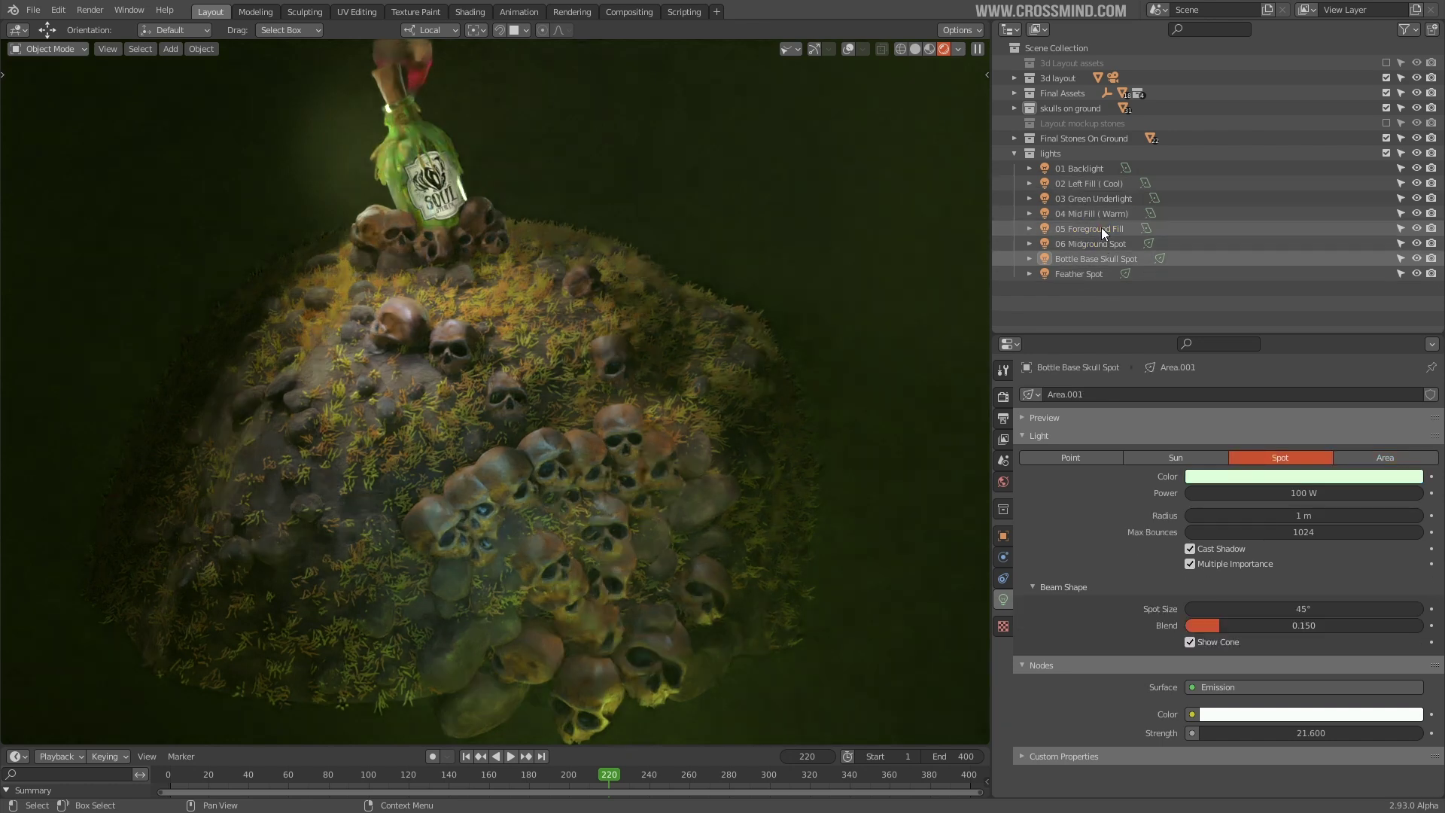
{"action": "left_click", "coordinate": [1101, 228]}
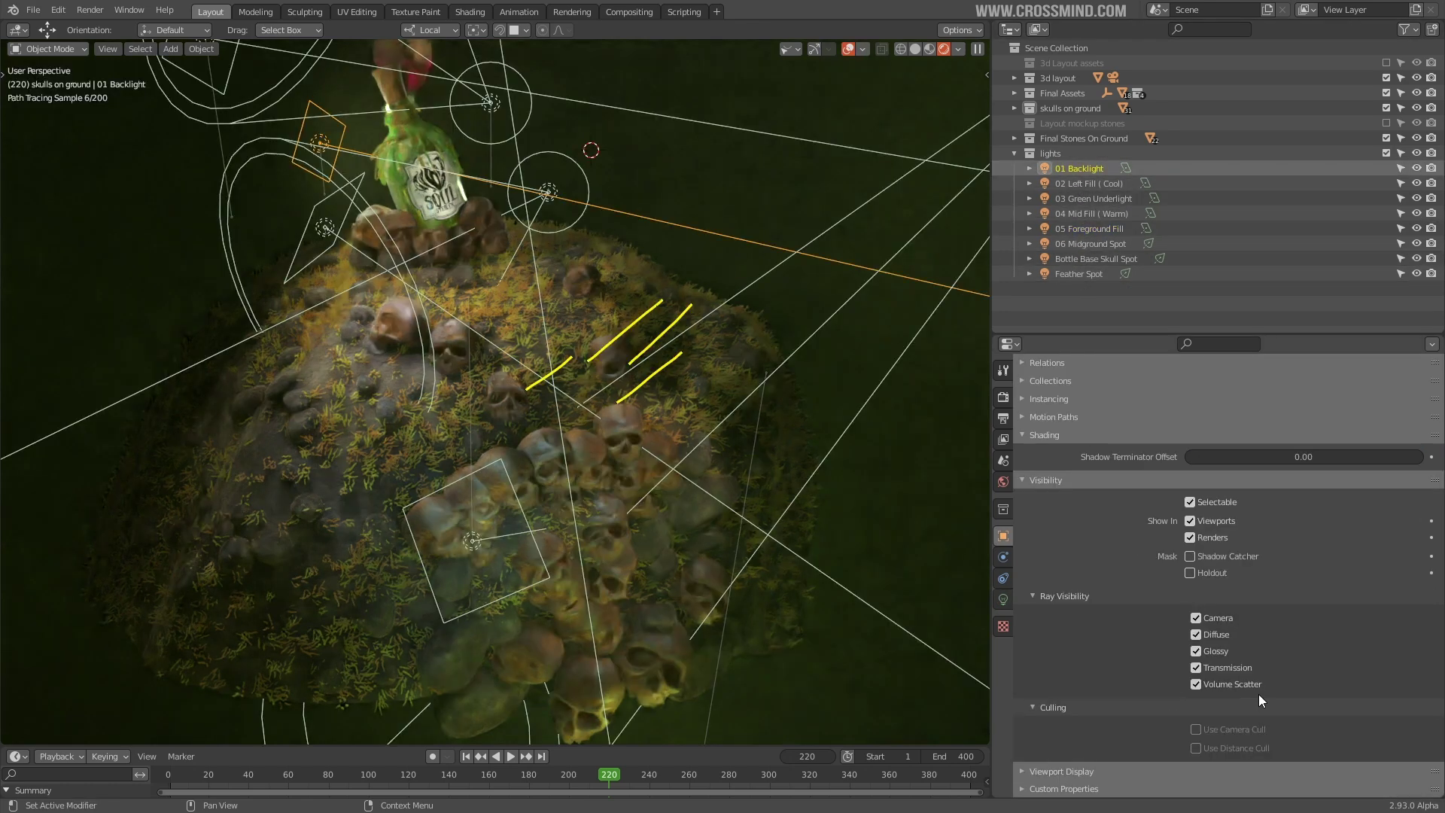
{"action": "left_click", "coordinate": [1081, 186]}
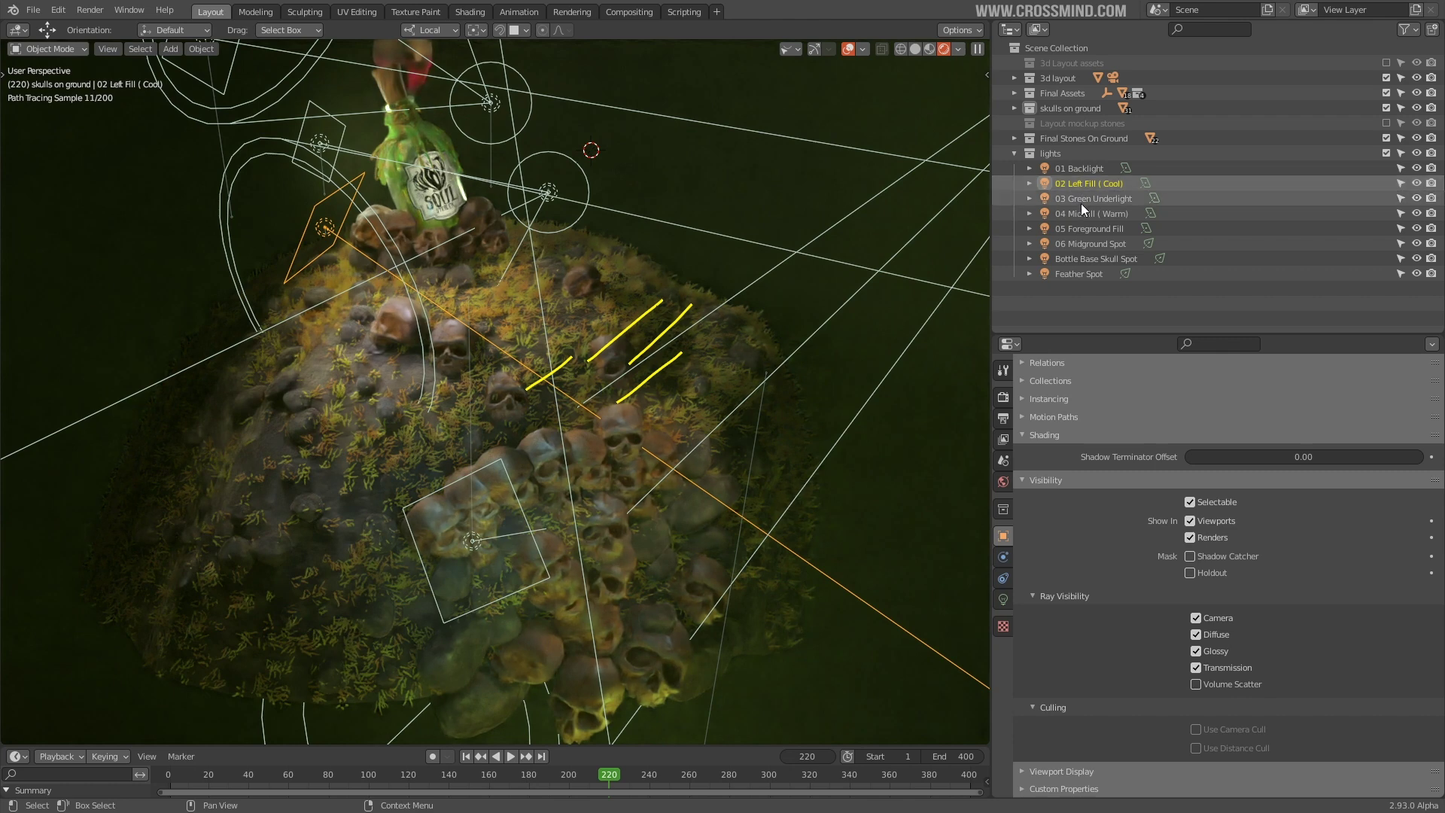
{"action": "left_click", "coordinate": [1092, 200]}
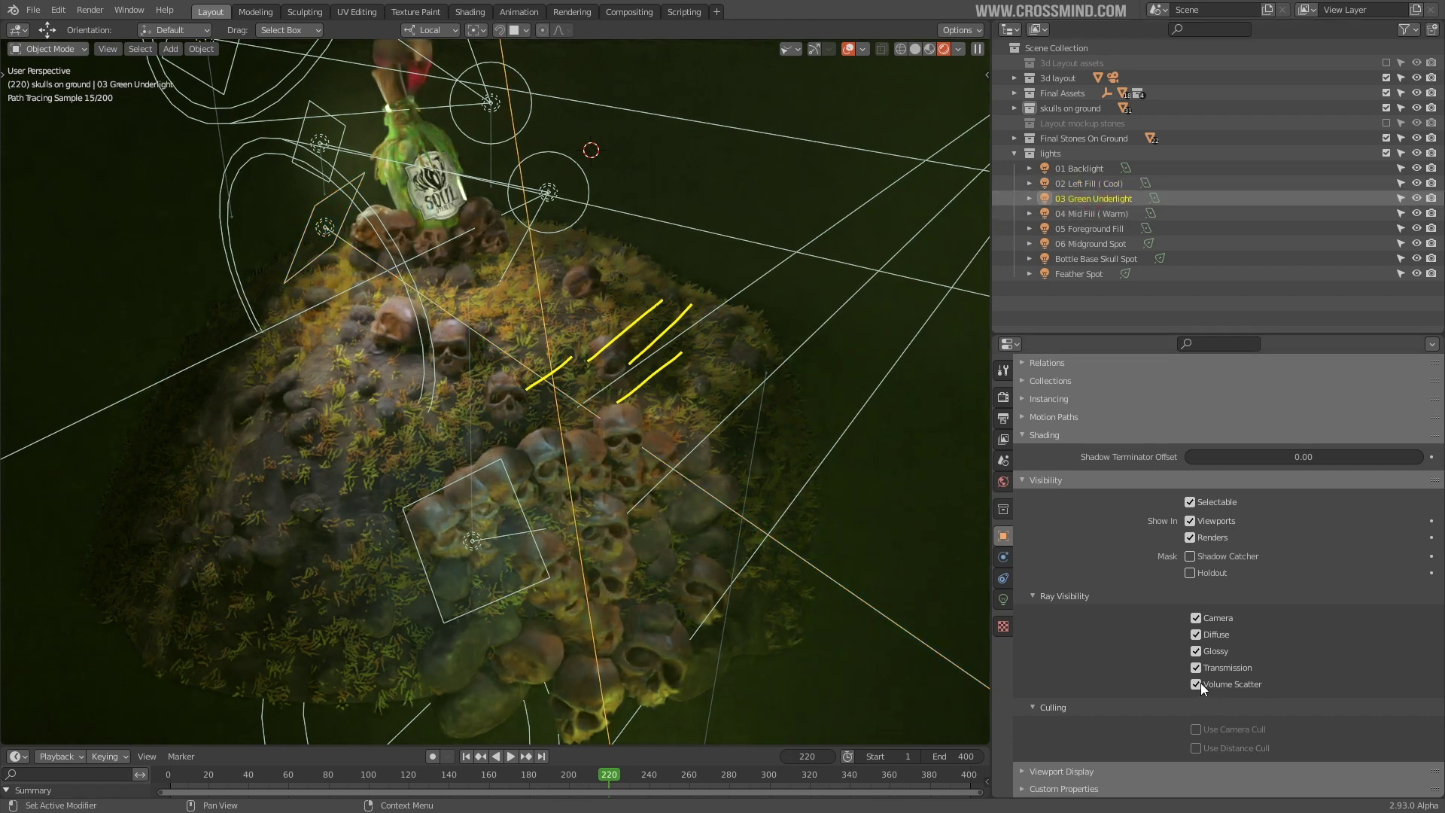
{"action": "left_click", "coordinate": [1105, 229]}
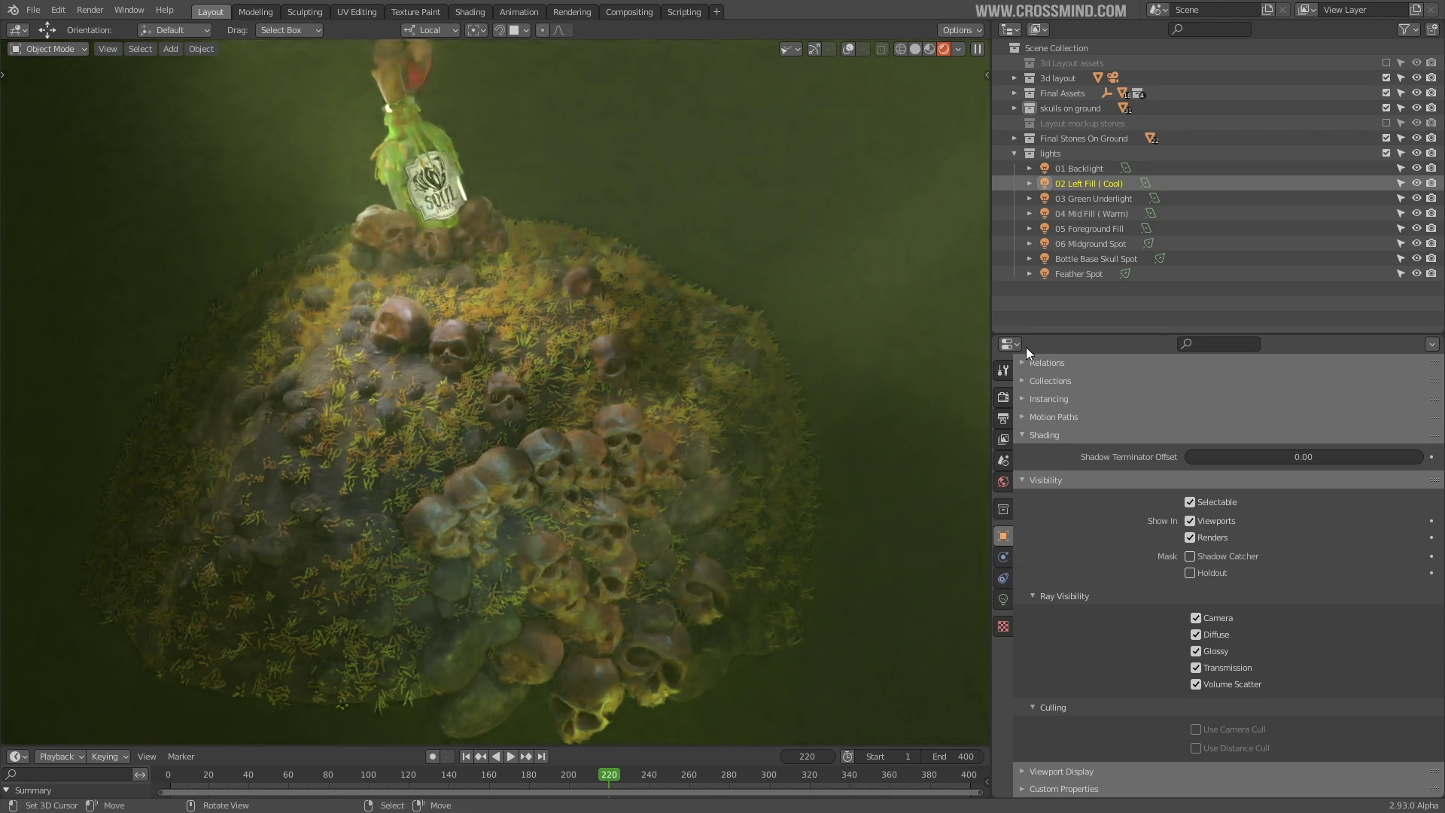
Show the overlays and review the ray visibility of the 04 Mid Fill (Warm), 06 Midground, Bottle Base Skull and Feather Spot lights.
{"action": "left_click", "coordinate": [848, 49]}
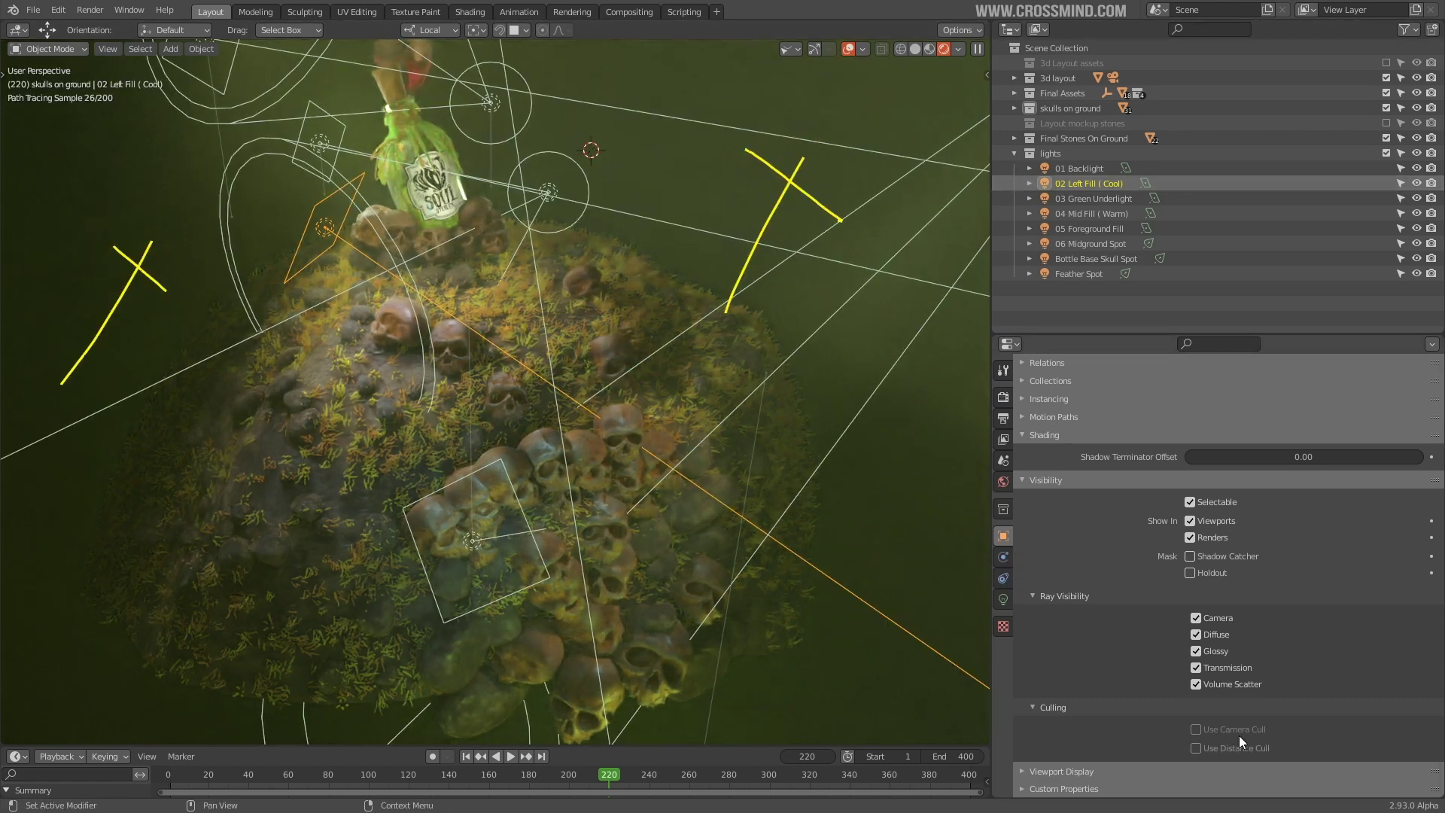
{"action": "left_click", "coordinate": [1088, 212]}
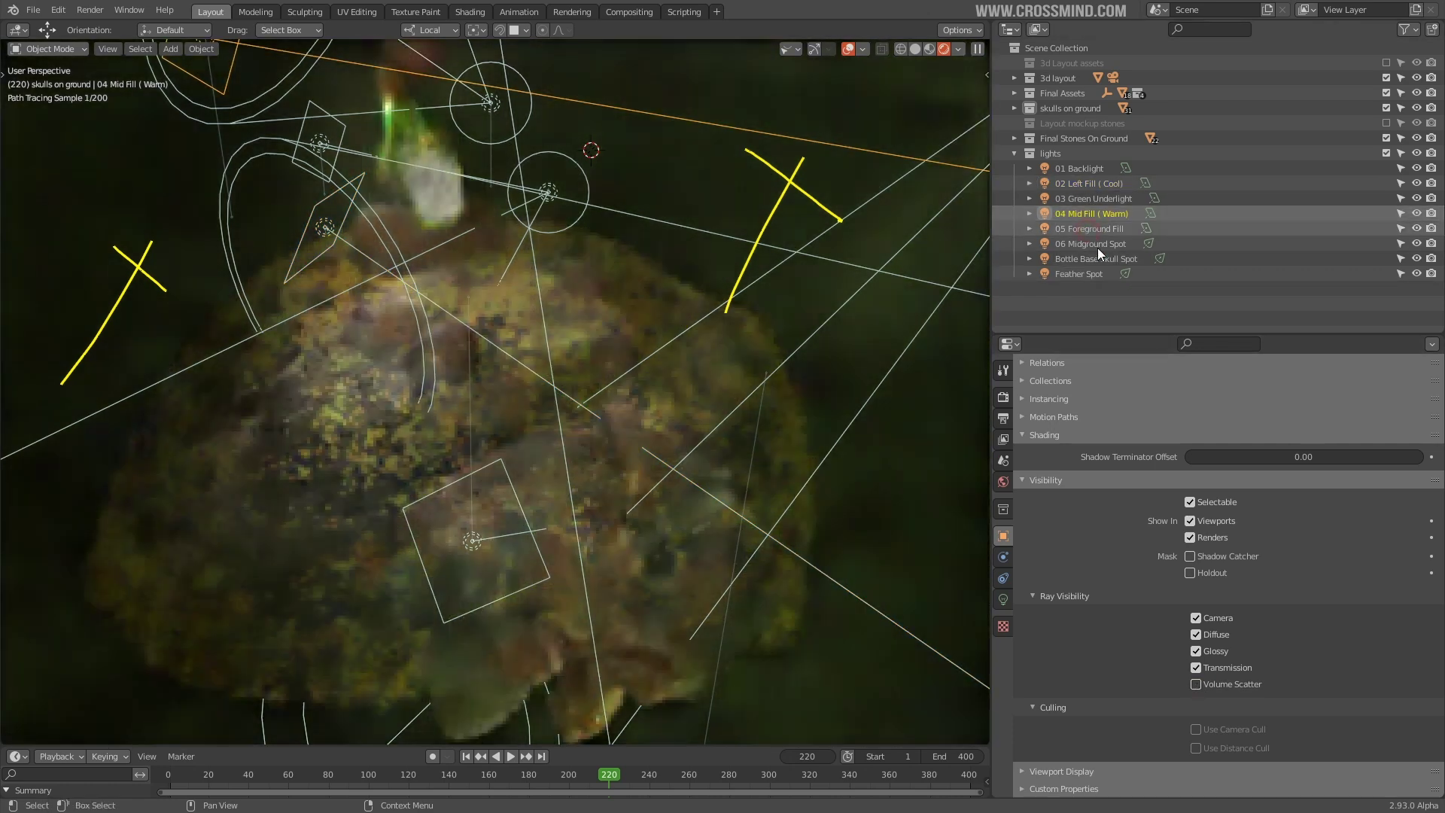
{"action": "left_click", "coordinate": [1098, 245]}
{"action": "left_click", "coordinate": [1099, 260]}
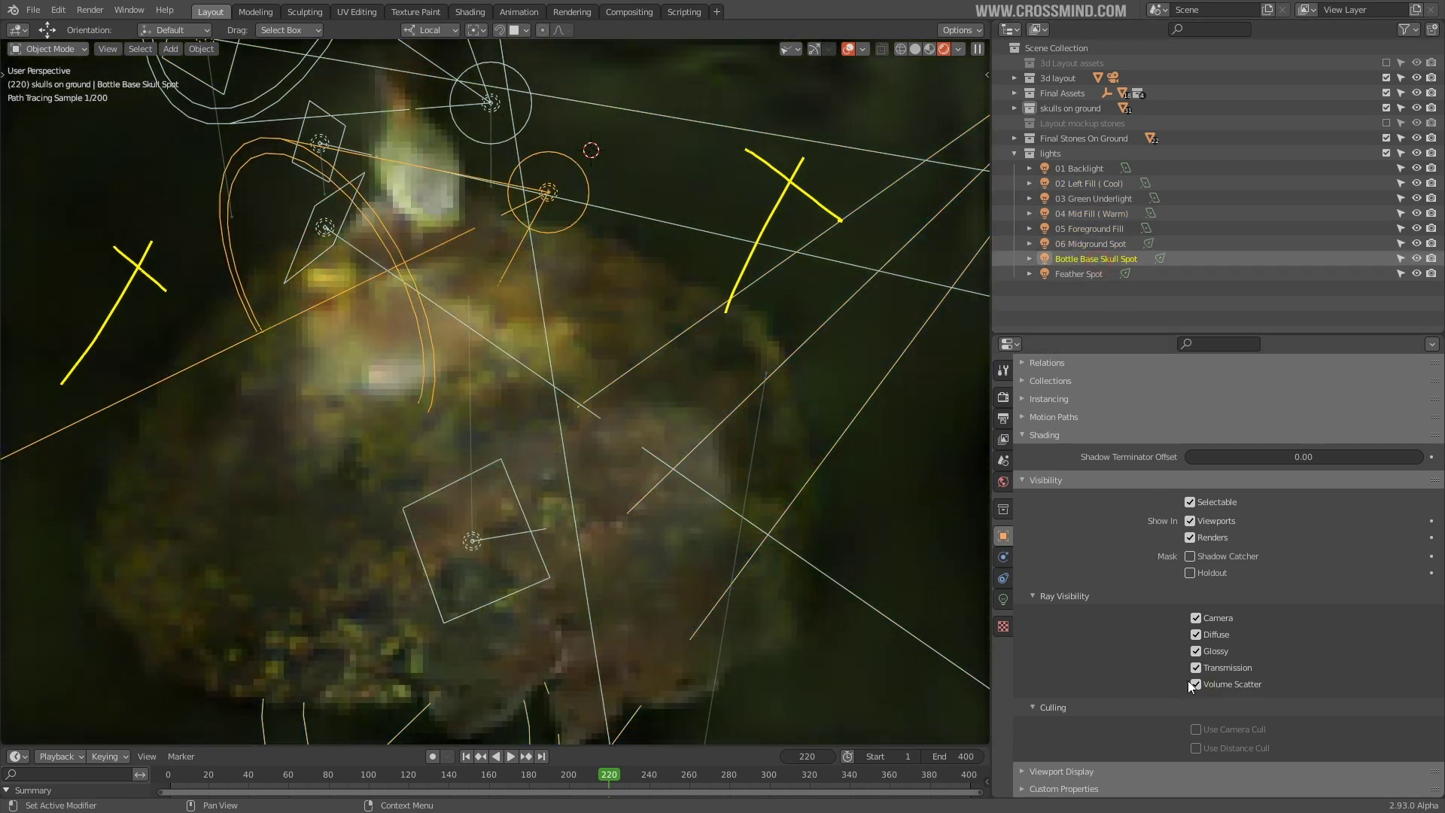
{"action": "left_click", "coordinate": [1083, 274]}
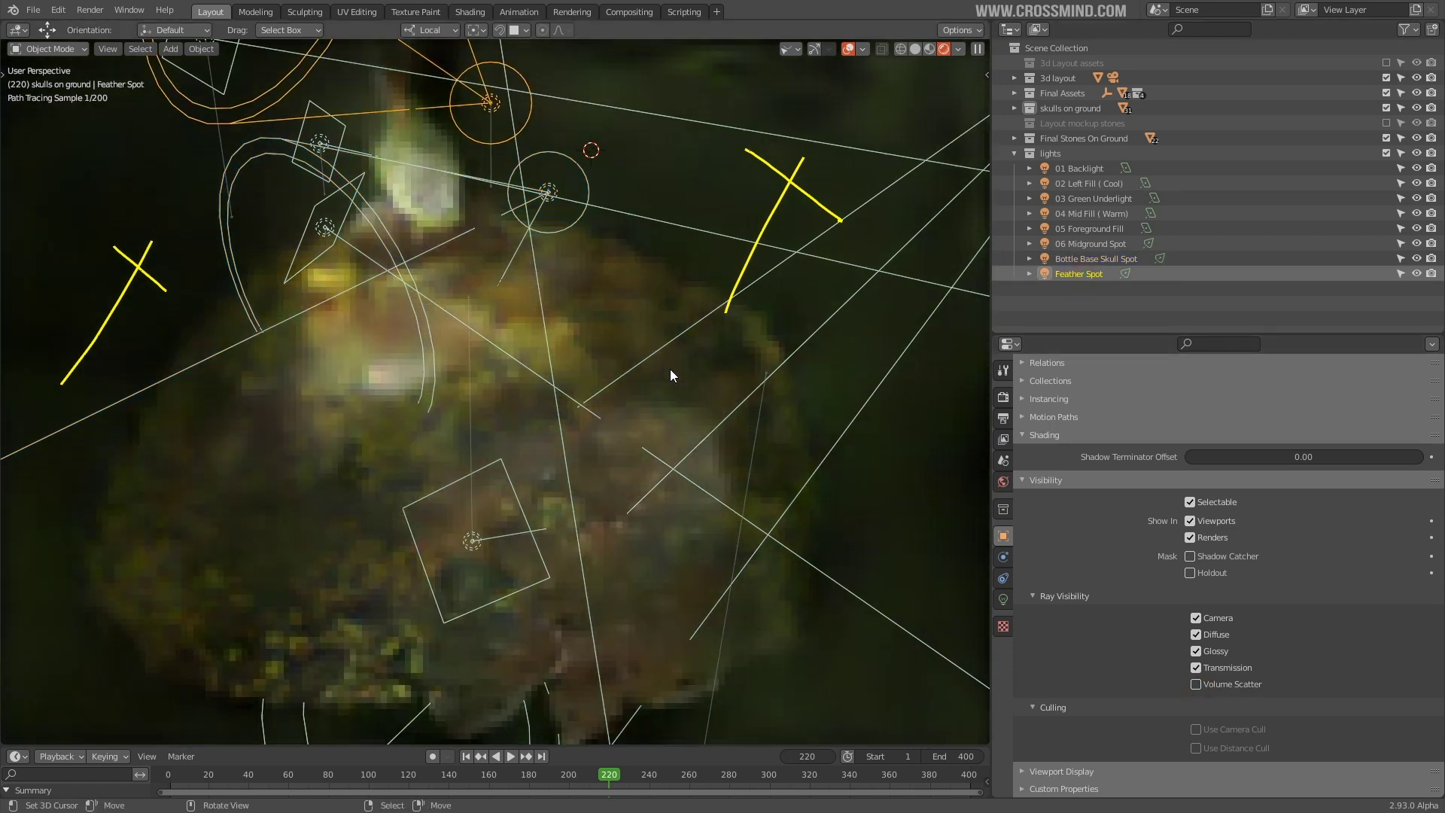
View the scene through the camera with overlays hidden and go to frame 78.
{"action": "key", "text": "KP_0"}
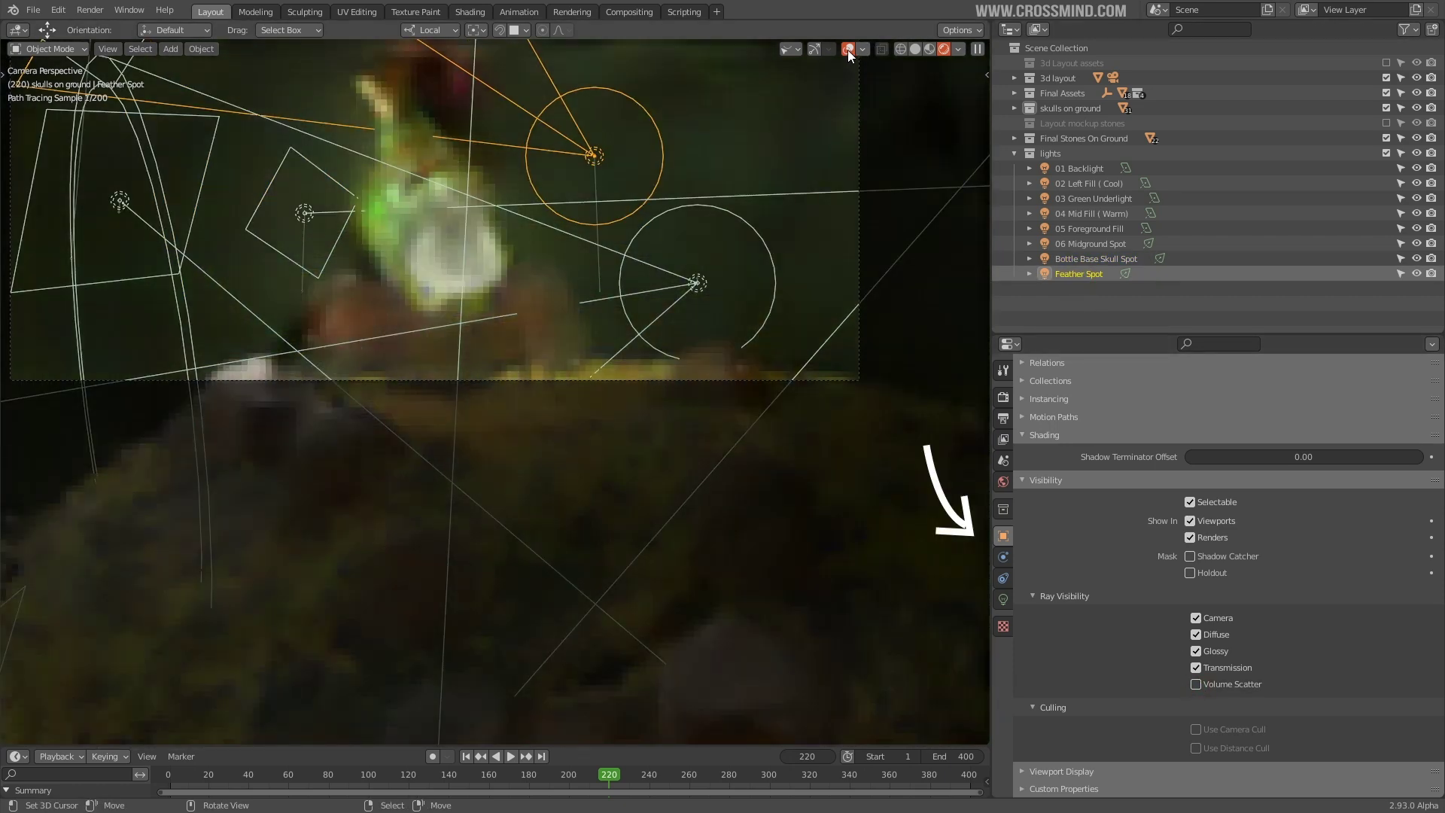
{"action": "left_click", "coordinate": [848, 49]}
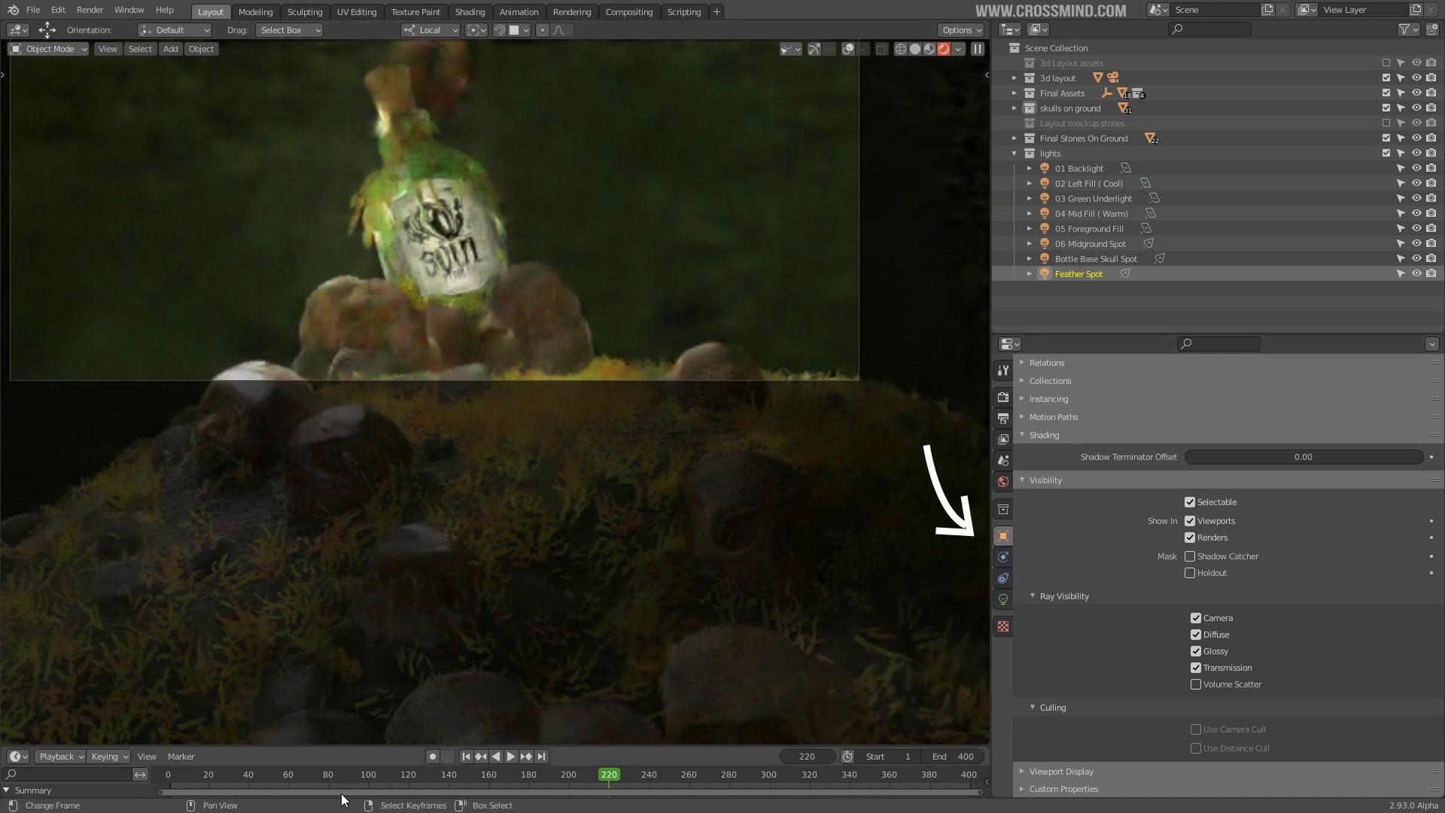
{"action": "left_click", "coordinate": [324, 780]}
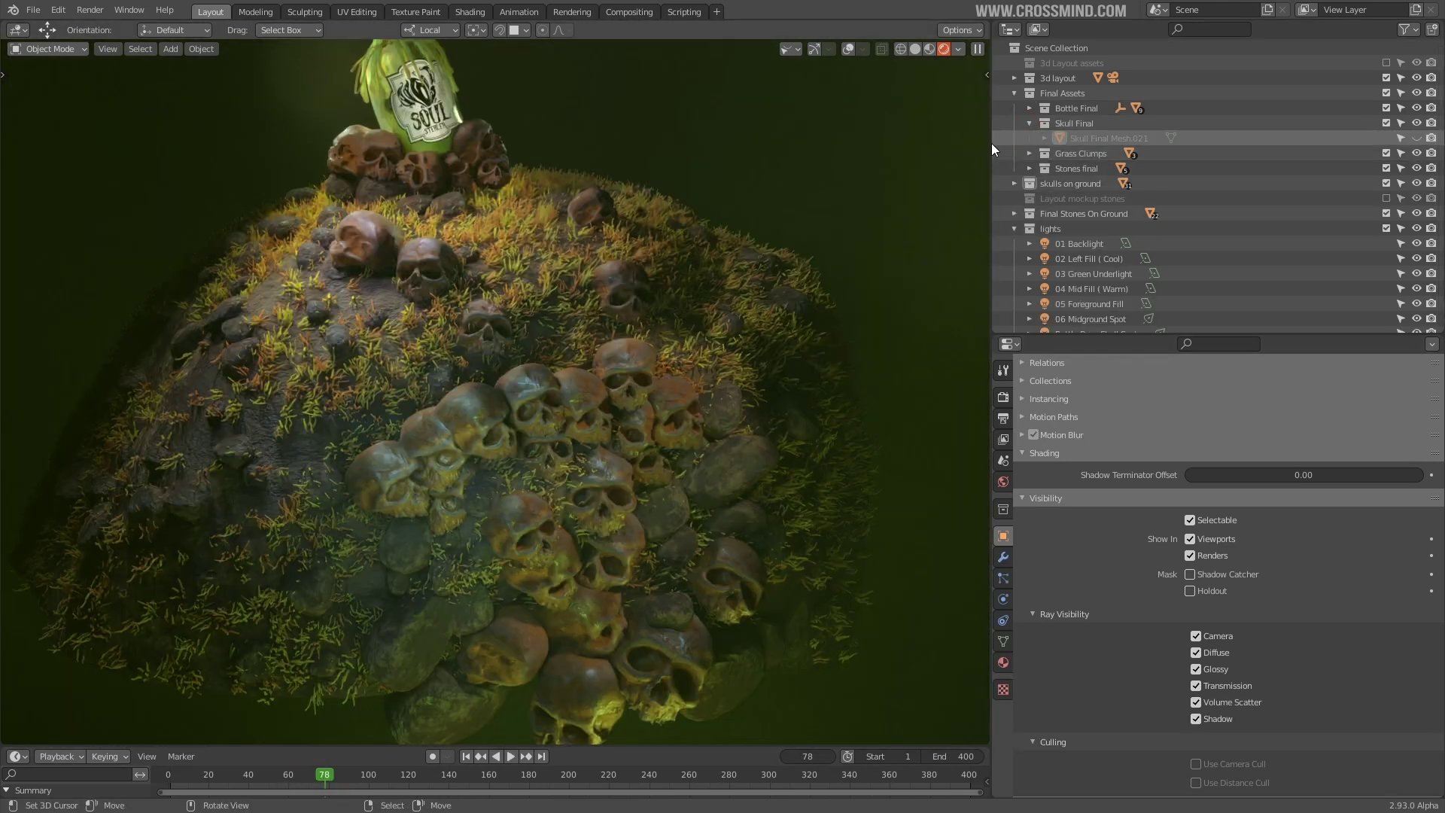
Bring back the lower viewport area and turn it into a Shader Editor framed on the material's output nodes.
{"action": "scroll", "coordinate": [572, 223], "scroll_direction": "down", "scroll_amount": 3}
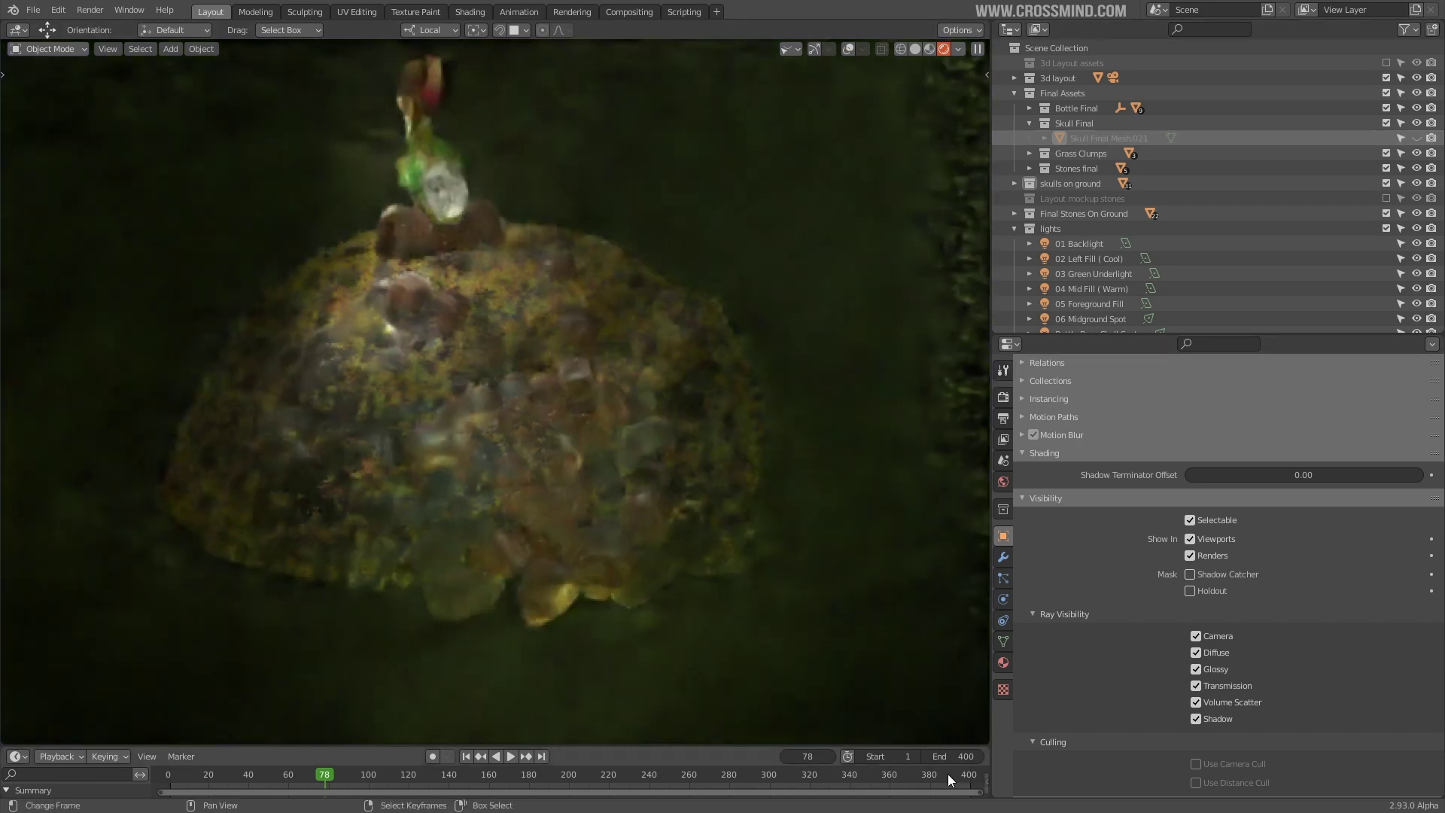
{"action": "left_click_drag", "start_coordinate": [984, 743], "coordinate": [978, 358]}
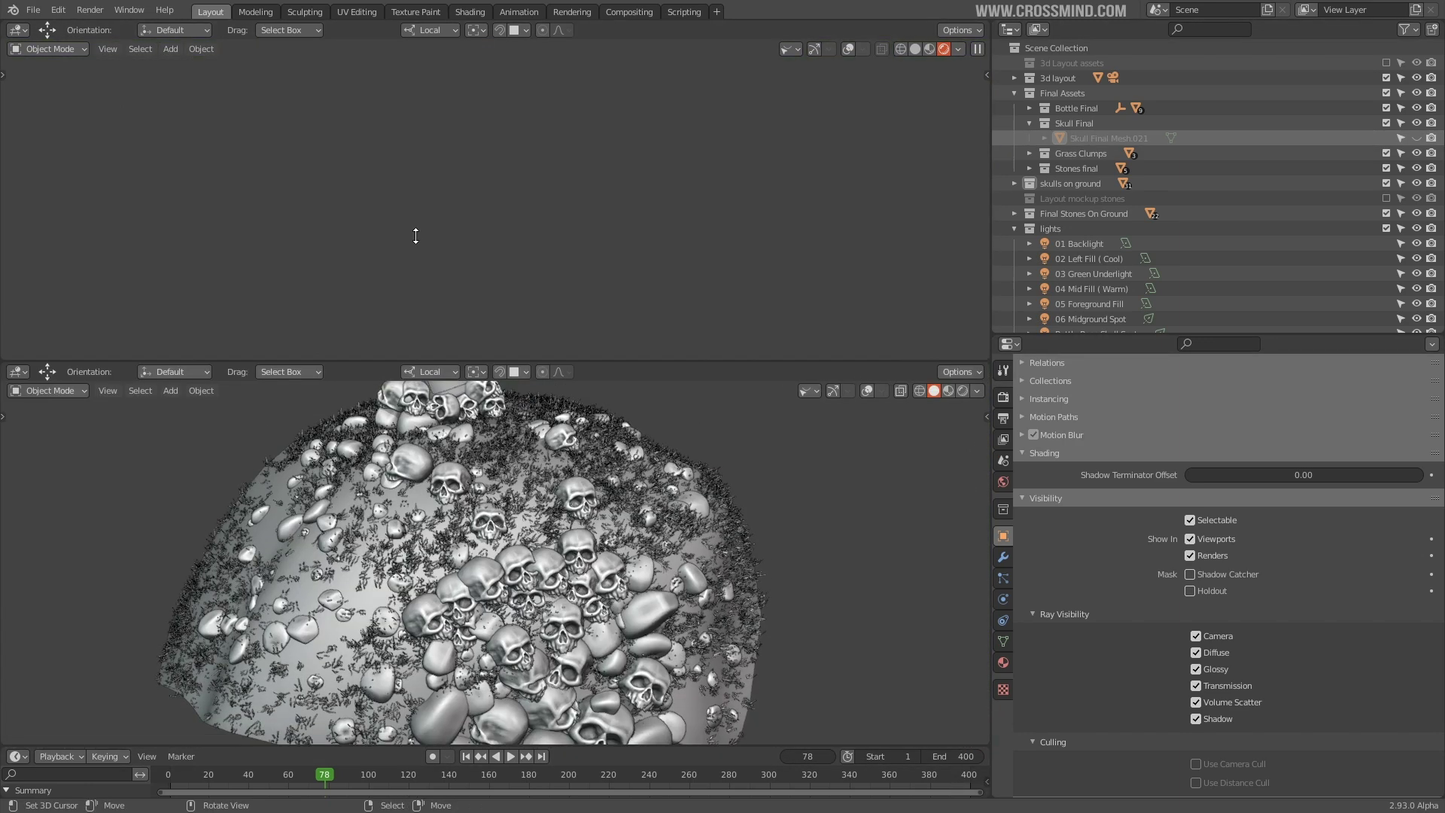
{"action": "left_click", "coordinate": [18, 374]}
{"action": "left_click", "coordinate": [45, 518]}
{"action": "scroll", "coordinate": [678, 547], "scroll_direction": "down", "scroll_amount": 3}
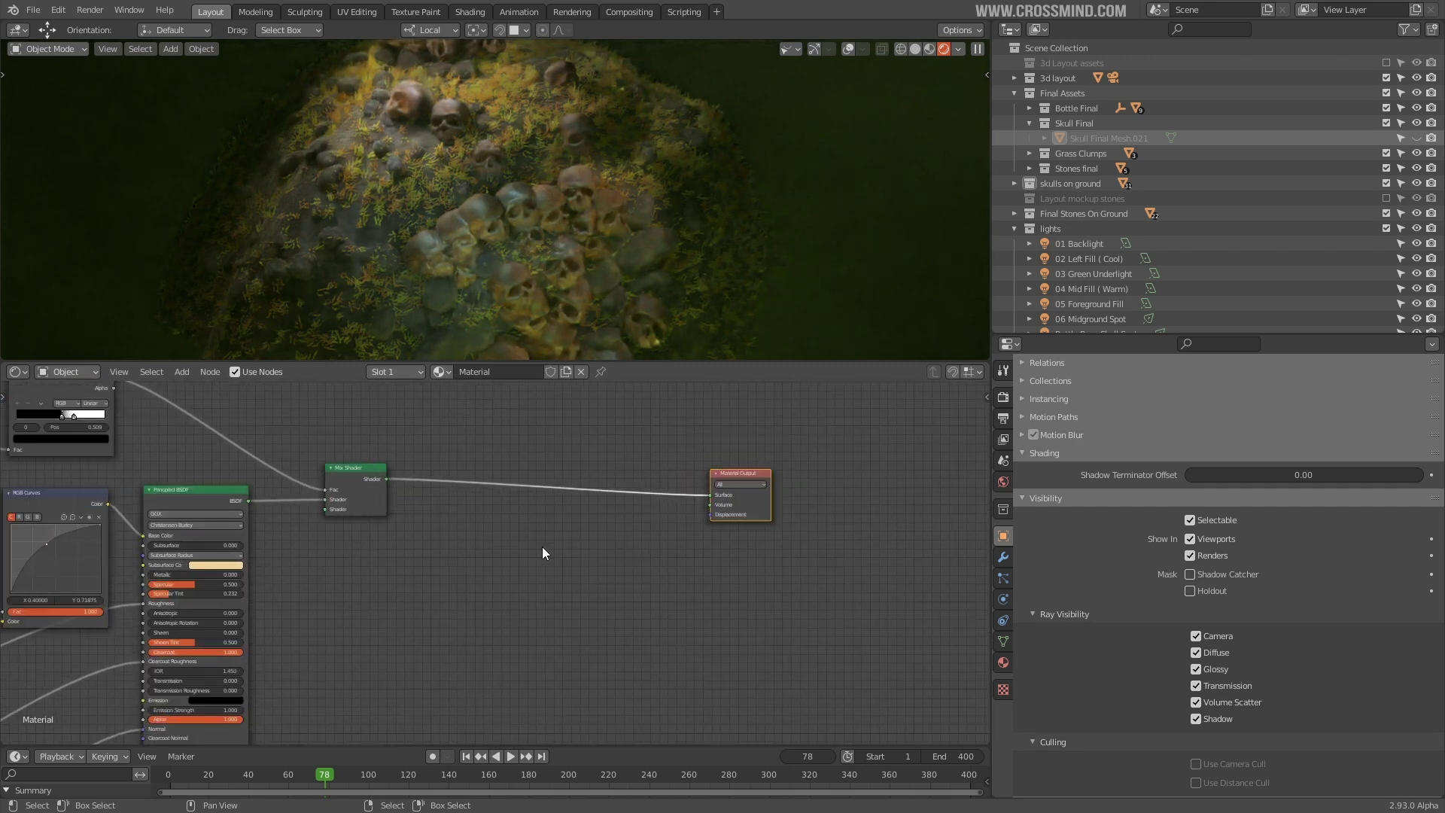
{"action": "scroll", "coordinate": [611, 299], "scroll_direction": "up", "scroll_amount": 3}
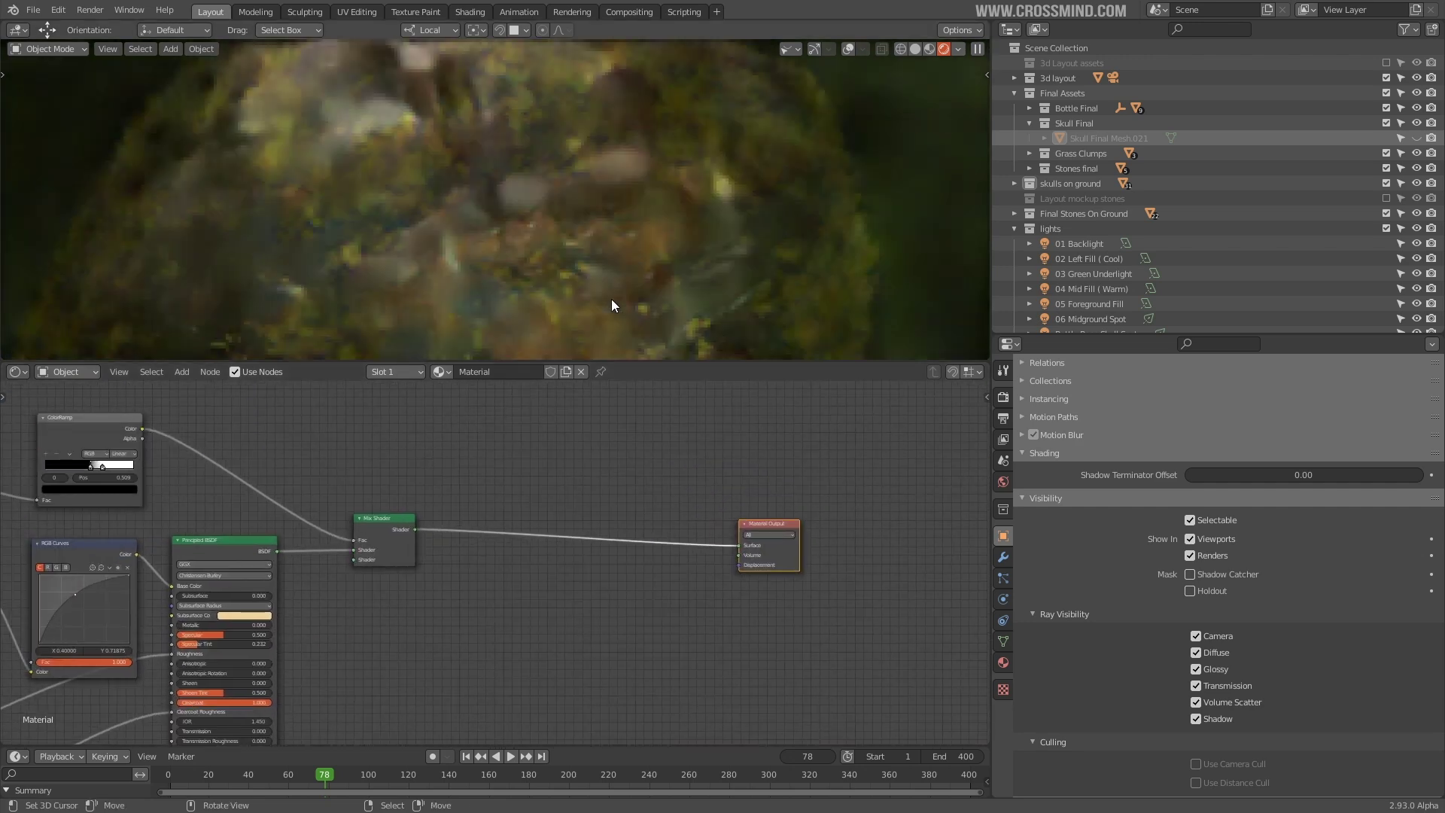
{"action": "middle_click_drag", "start_coordinate": [611, 489], "coordinate": [630, 492]}
{"action": "scroll", "coordinate": [482, 552], "scroll_direction": "up", "scroll_amount": 1}
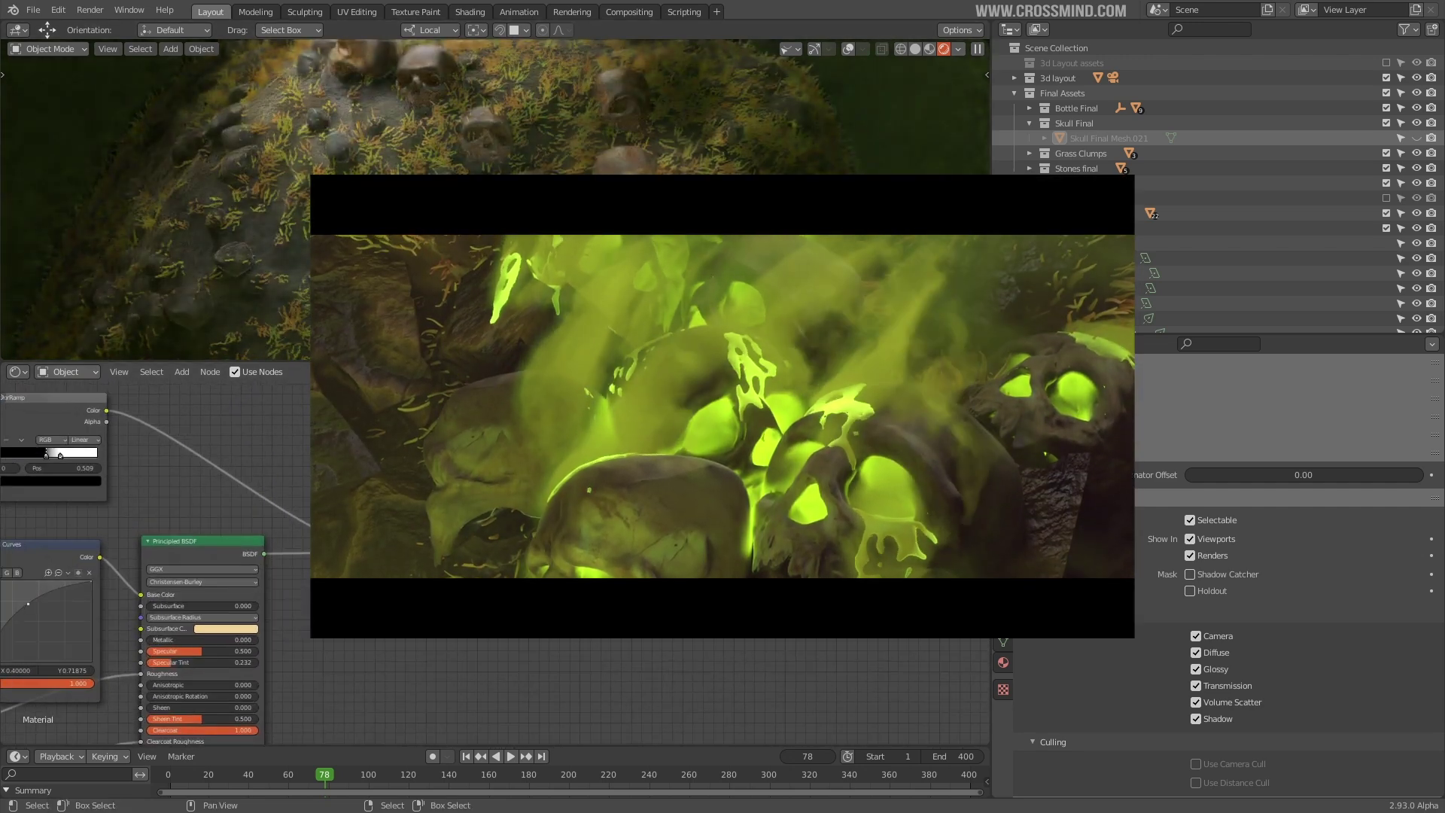
Check the rendered skulls through the camera and enlarge the viewport above the node graph.
{"action": "scroll", "coordinate": [494, 199], "scroll_direction": "down", "scroll_amount": 3}
{"action": "scroll", "coordinate": [356, 109], "scroll_direction": "up", "scroll_amount": 4}
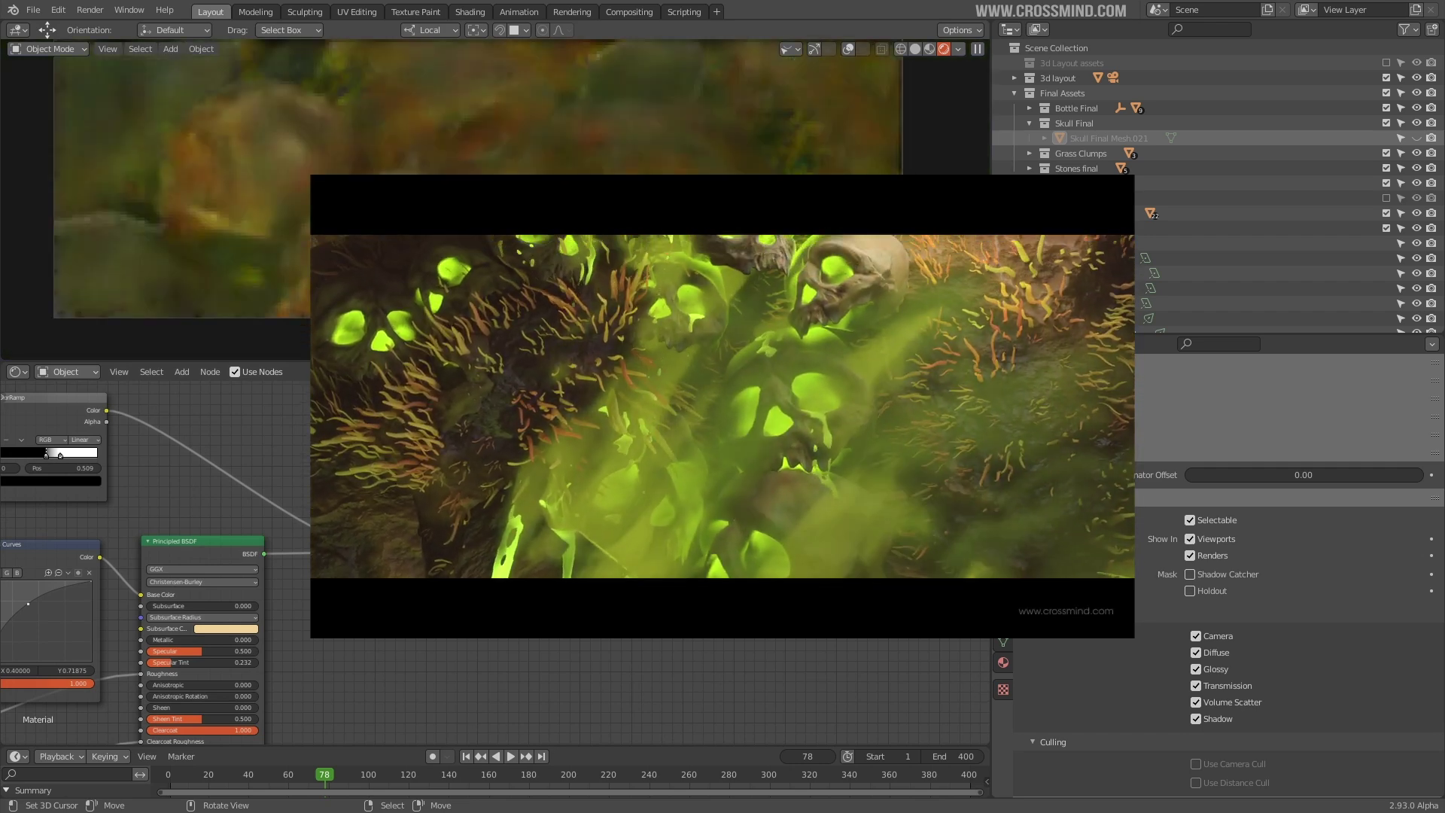
{"action": "key", "text": "KP_0"}
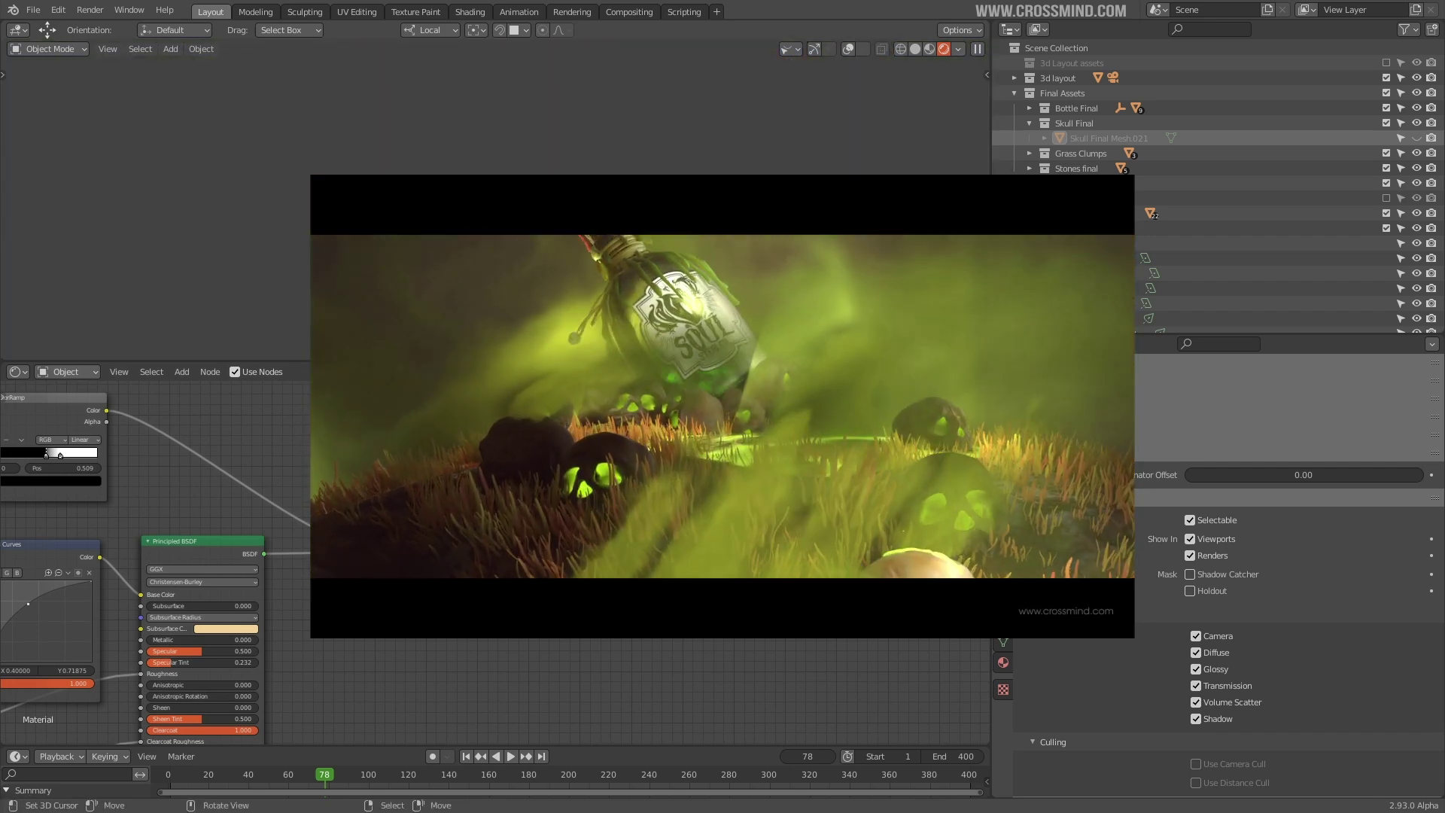
{"action": "scroll", "coordinate": [494, 200], "scroll_direction": "down", "scroll_amount": 3}
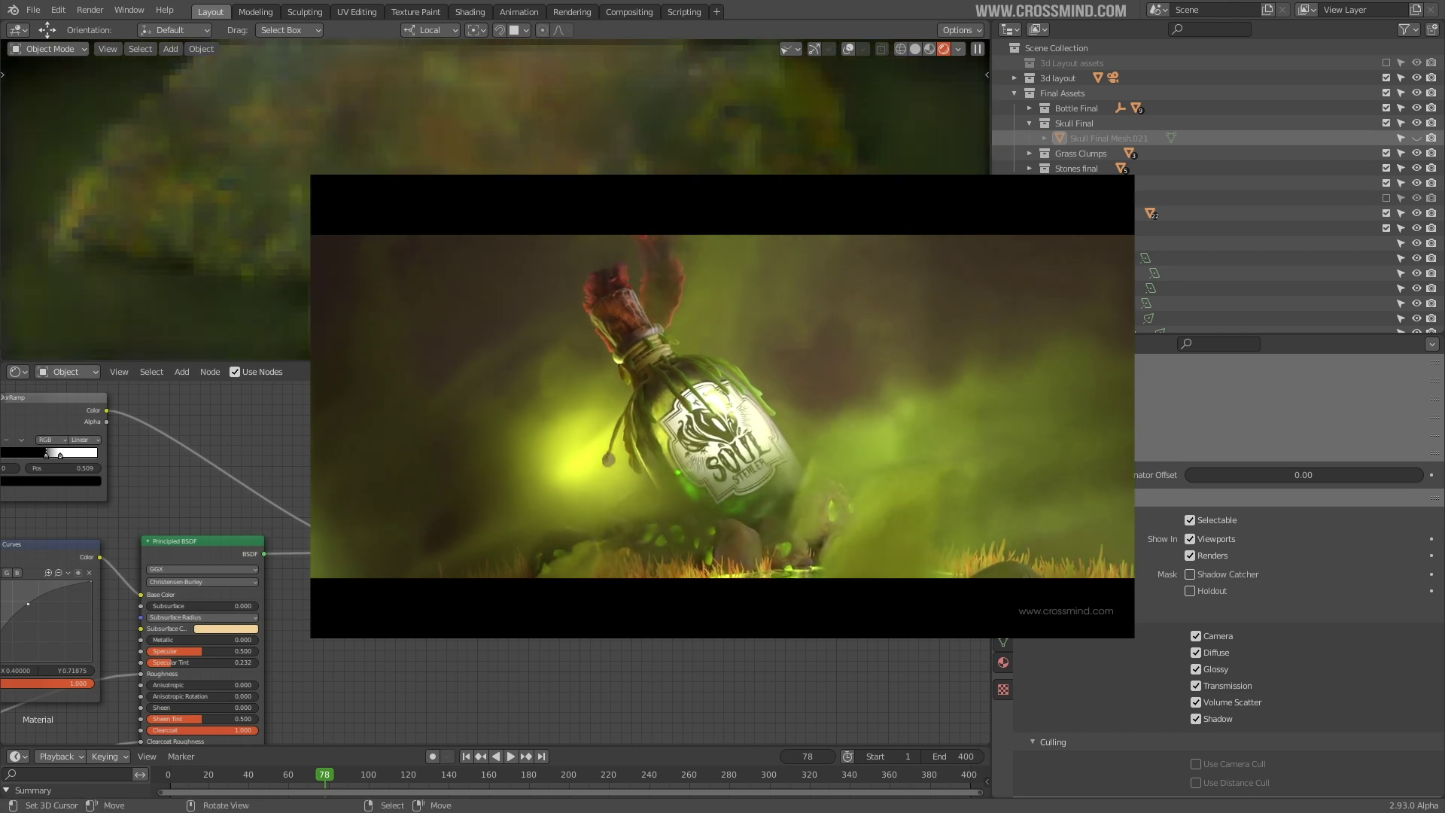
{"action": "left_click_drag", "start_coordinate": [494, 360], "coordinate": [452, 498]}
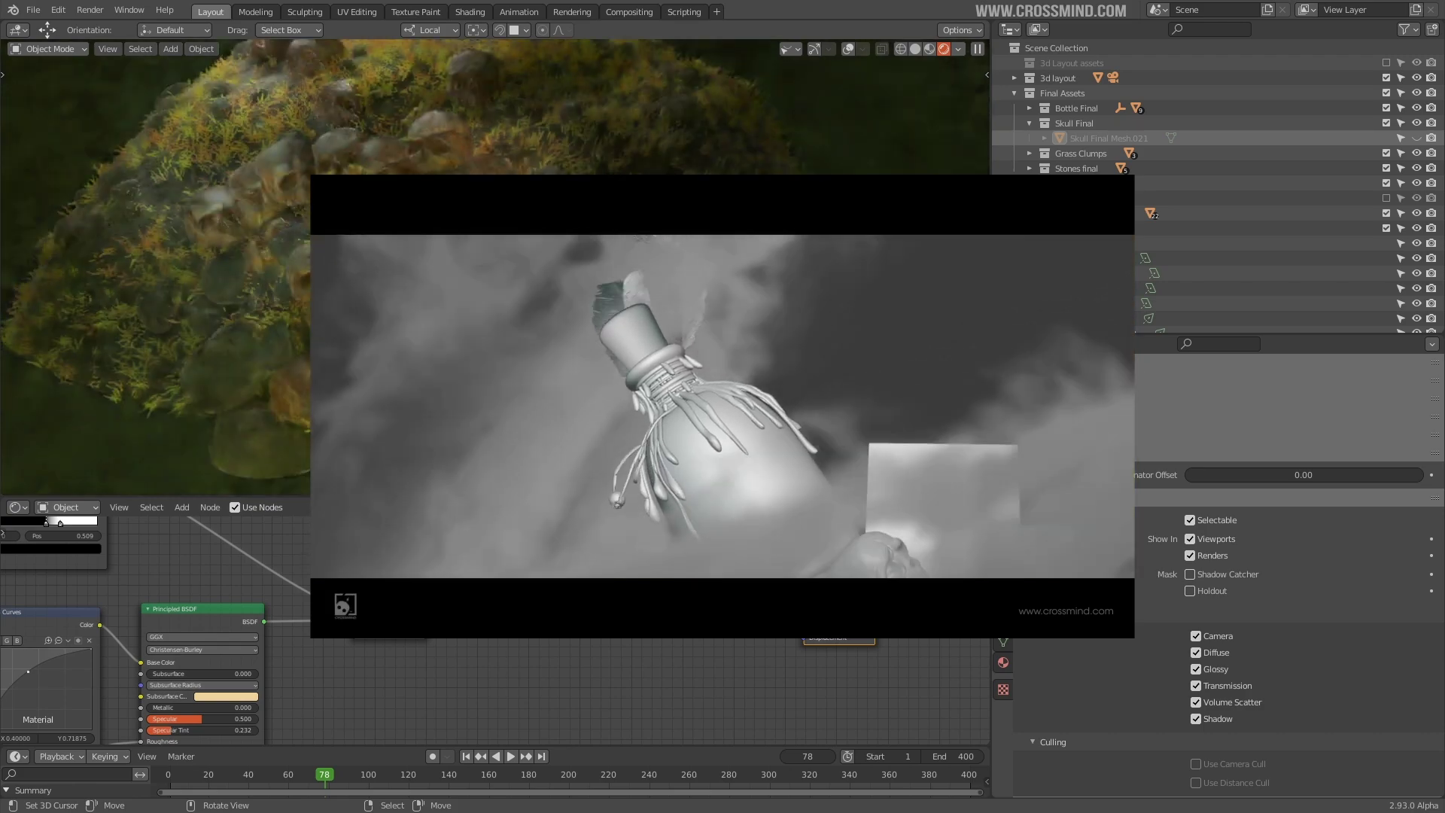
Insert a Mix Shader node between the existing Mix Shader and the Material Output of the skull final shader.
{"action": "middle_click_drag", "start_coordinate": [452, 339], "coordinate": [489, 339]}
{"action": "middle_click_drag", "start_coordinate": [609, 350], "coordinate": [669, 356]}
{"action": "scroll", "coordinate": [491, 600], "scroll_direction": "up", "scroll_amount": 1}
{"action": "middle_click_drag", "start_coordinate": [491, 599], "coordinate": [449, 598]}
{"action": "key", "text": "shift+a"}
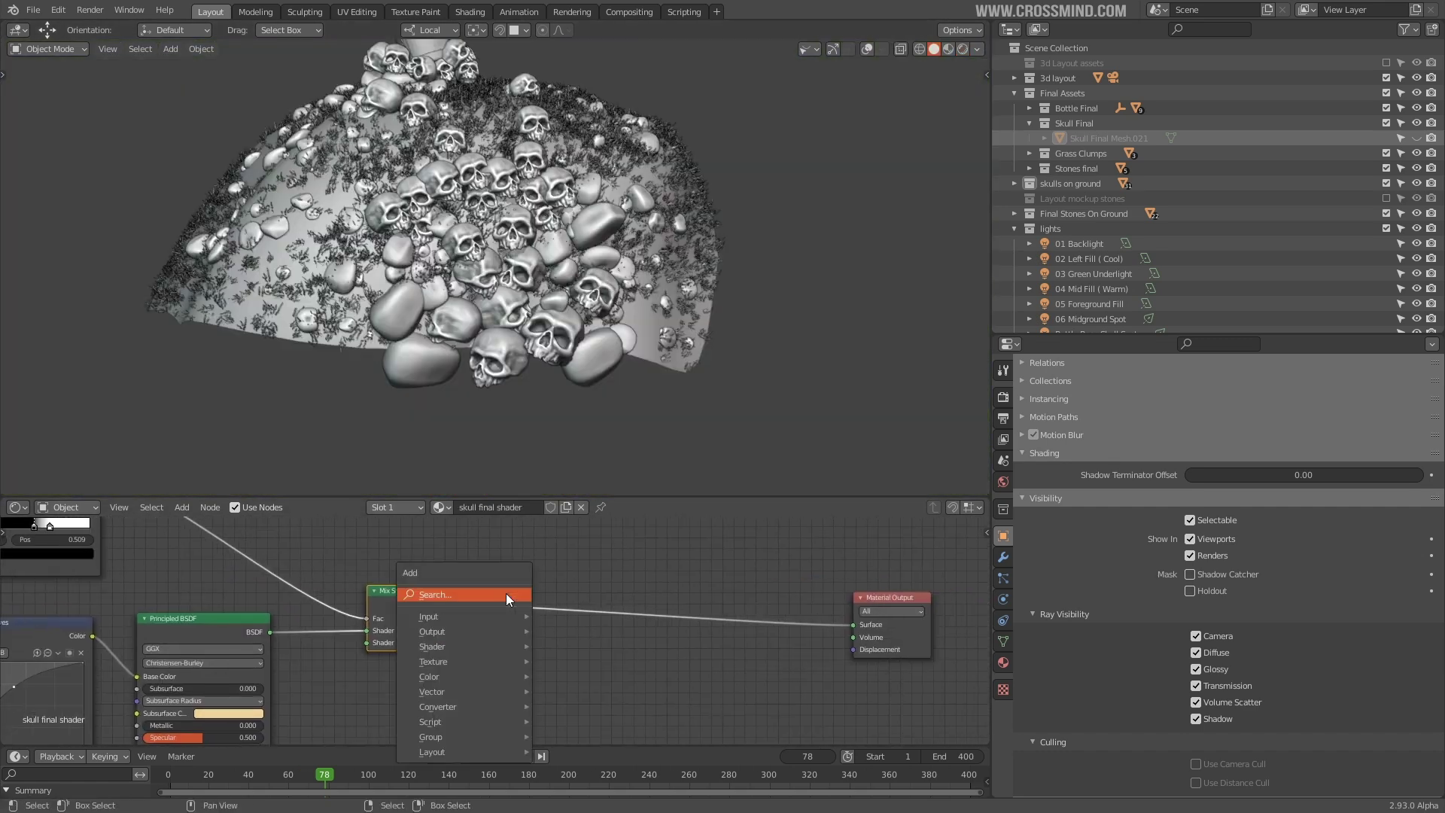
{"action": "left_click", "coordinate": [506, 594]}
{"action": "type", "text": "mix shader"}
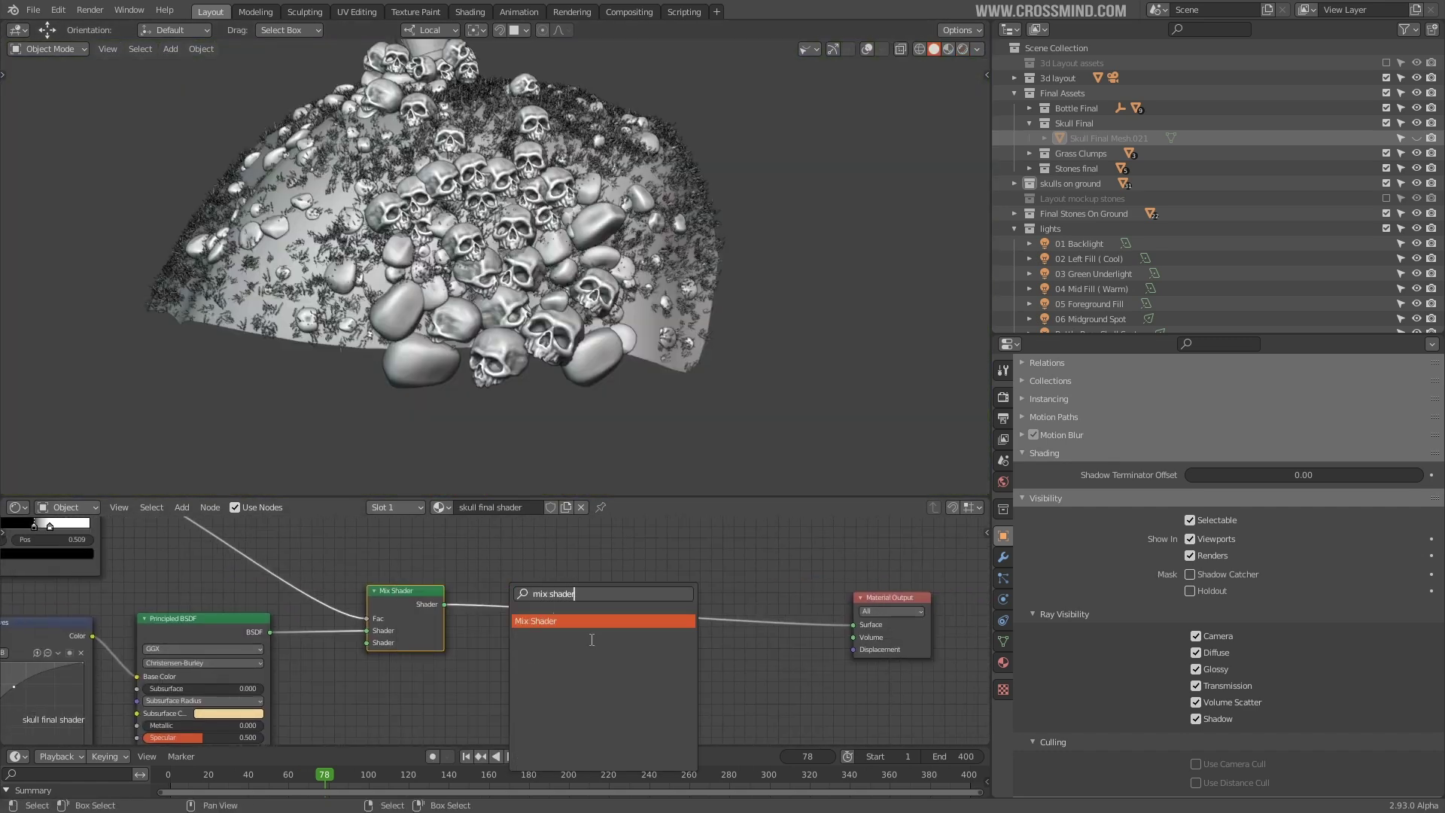
{"action": "left_click", "coordinate": [605, 621]}
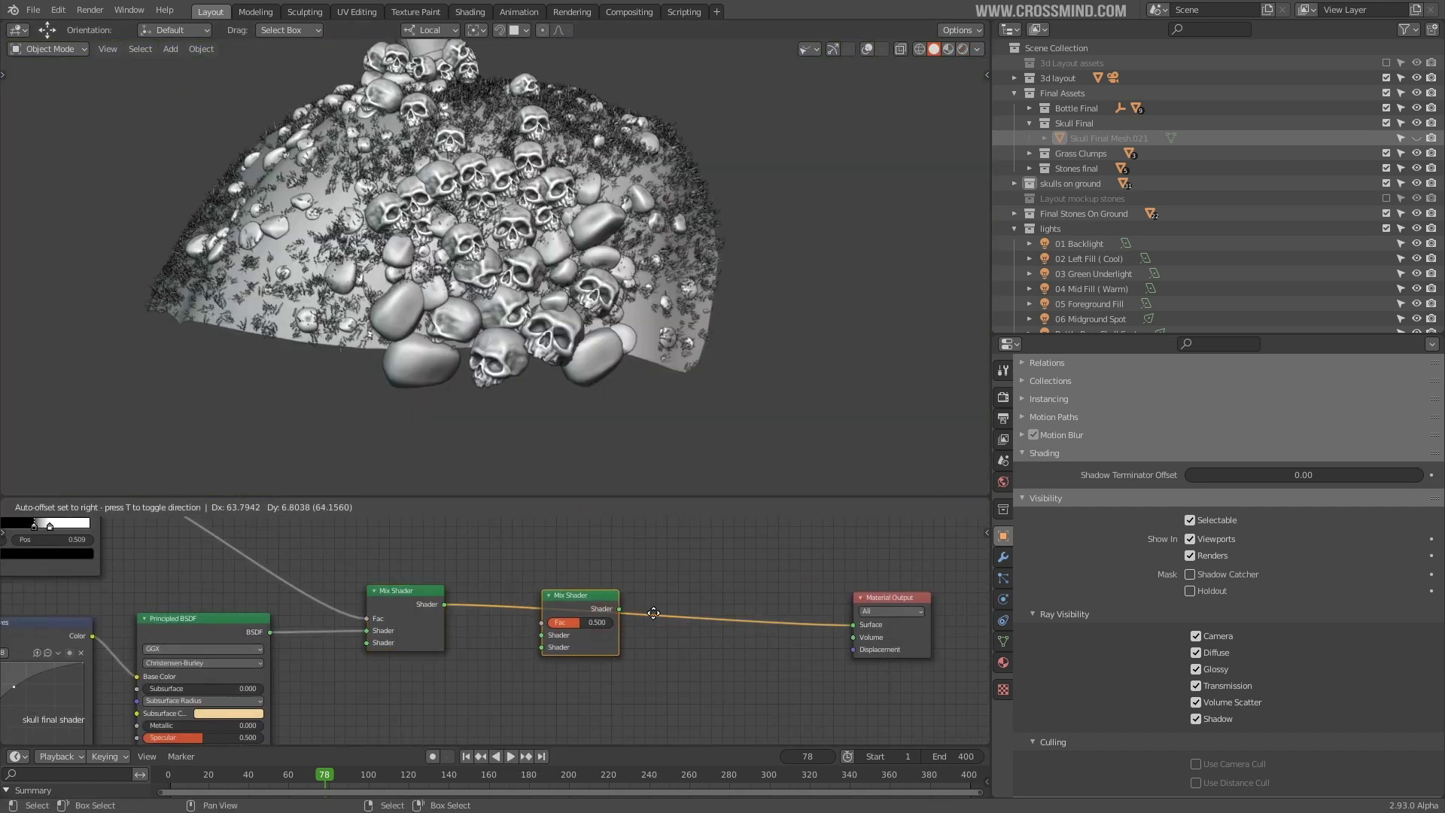
{"action": "left_click", "coordinate": [778, 620]}
{"action": "middle_click_drag", "start_coordinate": [777, 620], "coordinate": [615, 593]}
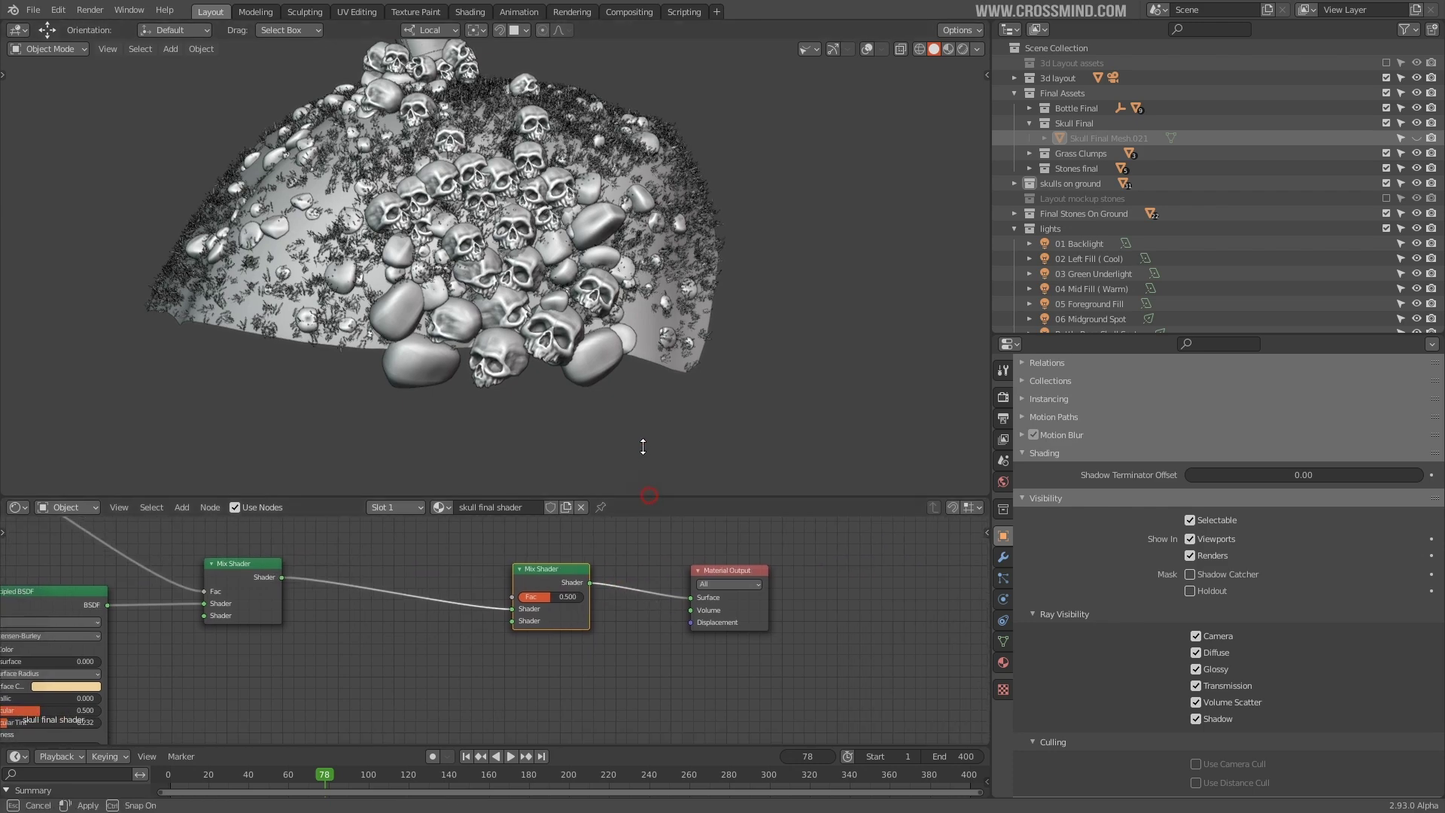
Show the skull pile up close in rendered shading and move the new Mix Shader and Material Output nodes farther right.
{"action": "left_click_drag", "start_coordinate": [643, 447], "coordinate": [643, 397]}
{"action": "middle_click_drag", "start_coordinate": [642, 312], "coordinate": [685, 278]}
{"action": "scroll", "coordinate": [594, 315], "scroll_direction": "up", "scroll_amount": 4}
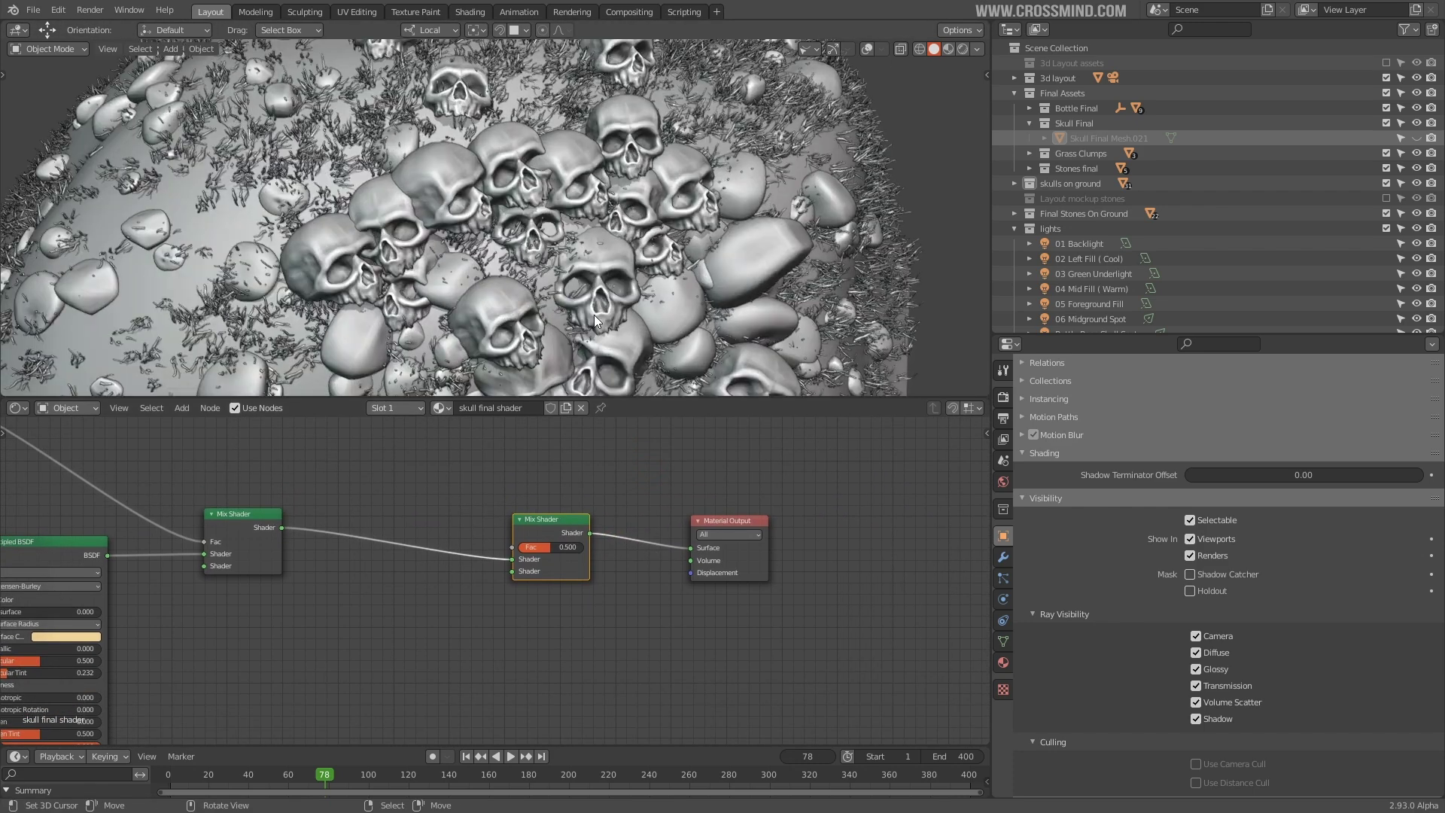
{"action": "middle_click_drag", "start_coordinate": [594, 315], "coordinate": [632, 271]}
{"action": "key", "text": "shift+z"}
{"action": "left_click_drag", "start_coordinate": [740, 563], "coordinate": [768, 558]}
{"action": "left_click_drag", "start_coordinate": [539, 530], "coordinate": [576, 532]}
Add an Emission node with a bright yellow-green color and connect it to the second Shader input of the new Mix Shader.
{"action": "key", "text": "shift+a"}
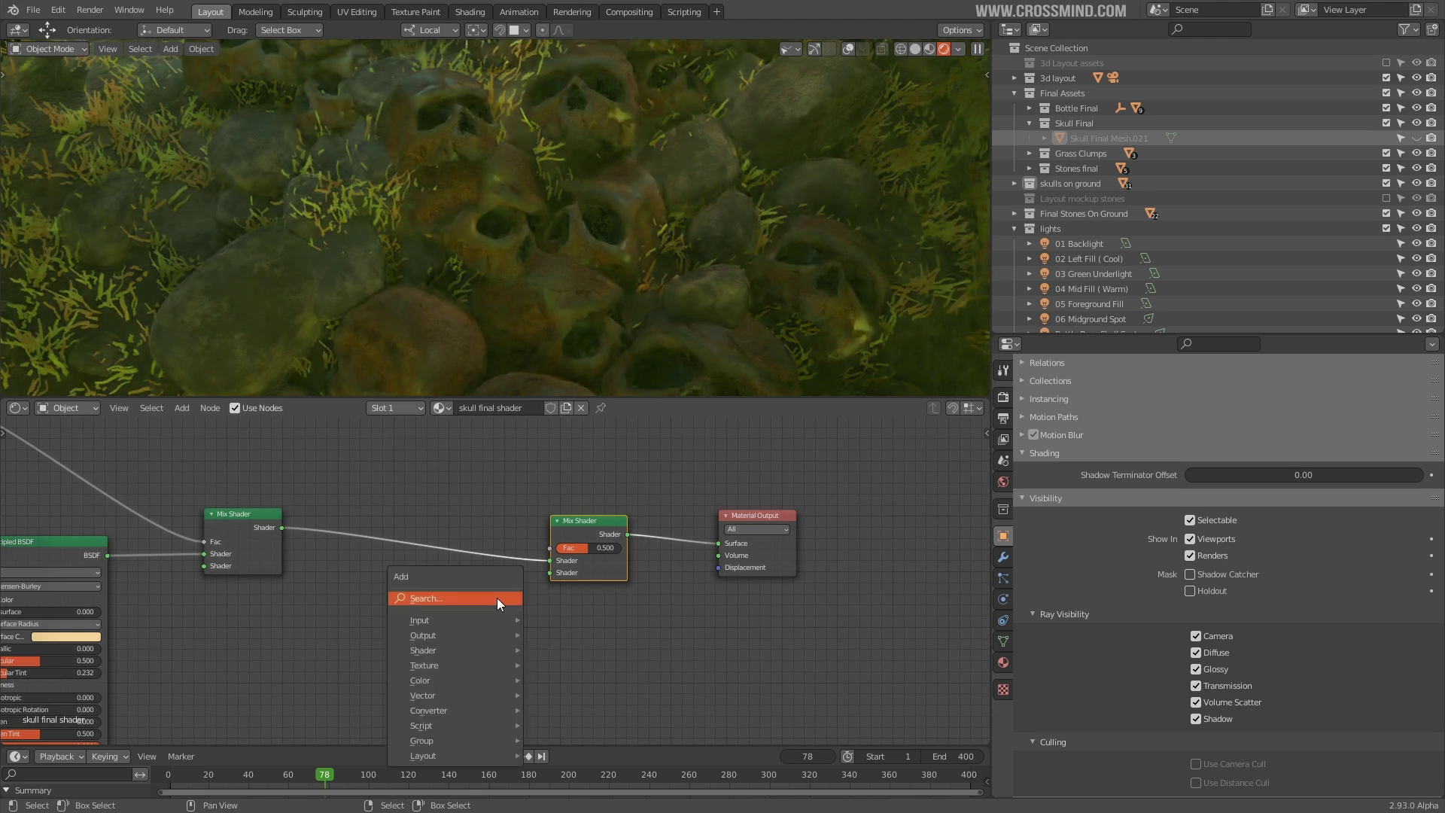
{"action": "left_click", "coordinate": [503, 598]}
{"action": "type", "text": "emi"}
{"action": "left_click", "coordinate": [572, 621]}
{"action": "left_click", "coordinate": [450, 634]}
{"action": "left_click_drag", "start_coordinate": [459, 634], "coordinate": [549, 573]}
{"action": "left_click", "coordinate": [435, 648]}
{"action": "left_click", "coordinate": [482, 540]}
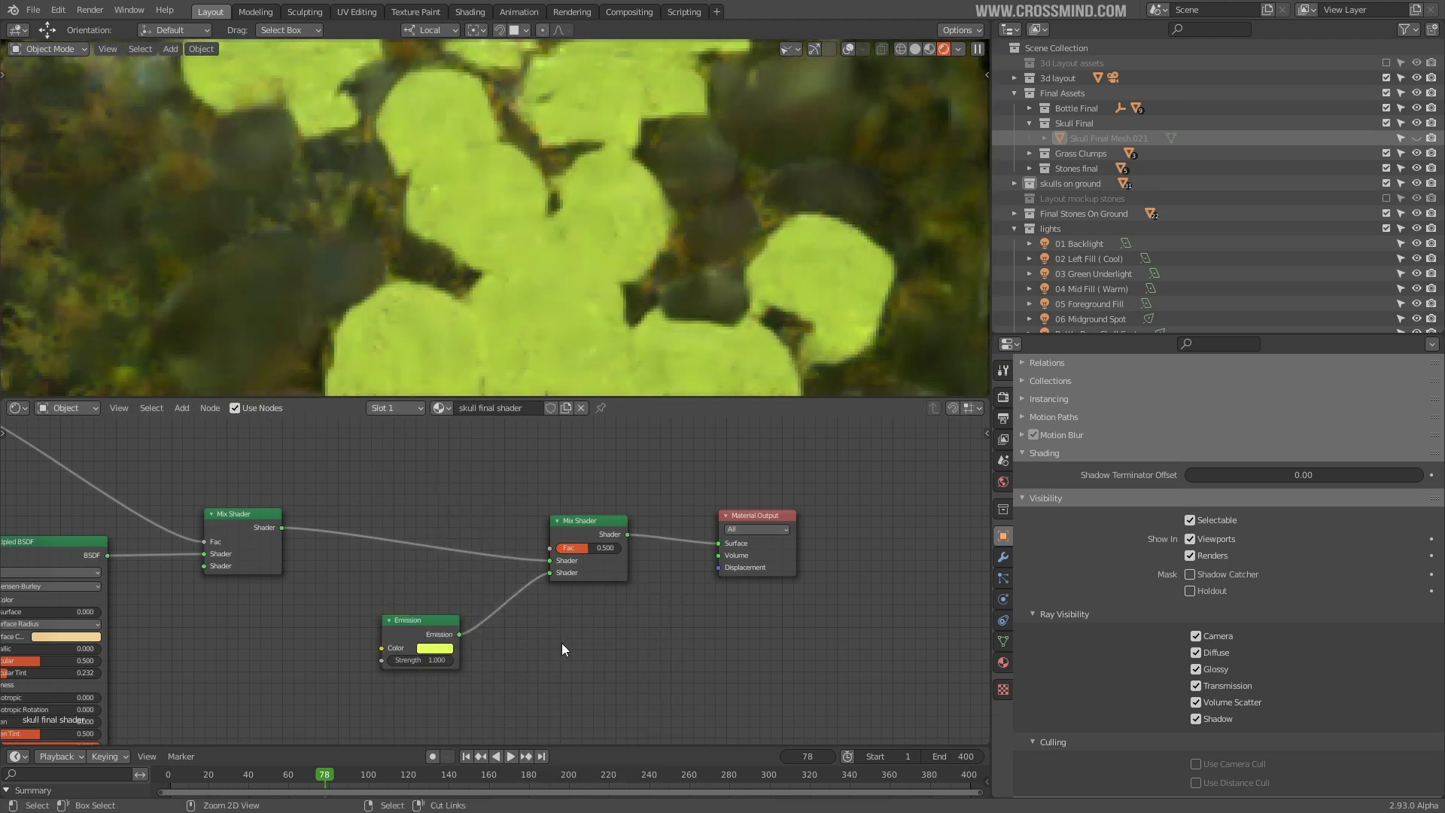
Drive the new Mix Shader's factor with an Ambient Occlusion node and tighten its ColorRamp by pulling the white stop toward the black.
{"action": "scroll", "coordinate": [562, 643], "scroll_direction": "down", "scroll_amount": 1}
{"action": "middle_click_drag", "start_coordinate": [561, 643], "coordinate": [744, 721]}
{"action": "key", "text": "shift+a"}
{"action": "left_click", "coordinate": [561, 555]}
{"action": "left_click", "coordinate": [705, 515]}
{"action": "scroll", "coordinate": [705, 515], "scroll_direction": "up", "scroll_amount": 1}
{"action": "left_click_drag", "start_coordinate": [664, 479], "coordinate": [730, 622]}
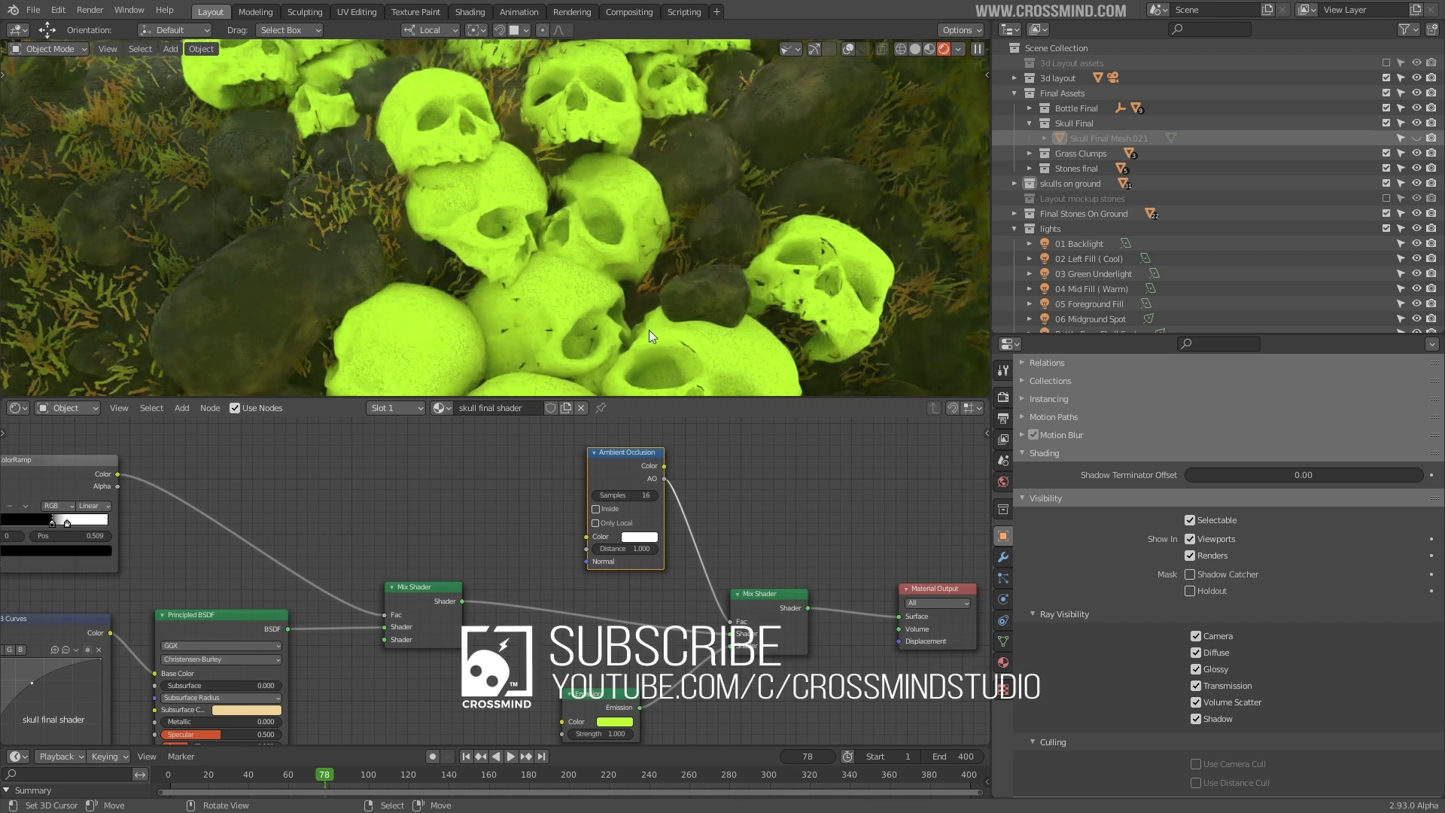
{"action": "middle_click_drag", "start_coordinate": [669, 518], "coordinate": [654, 517]}
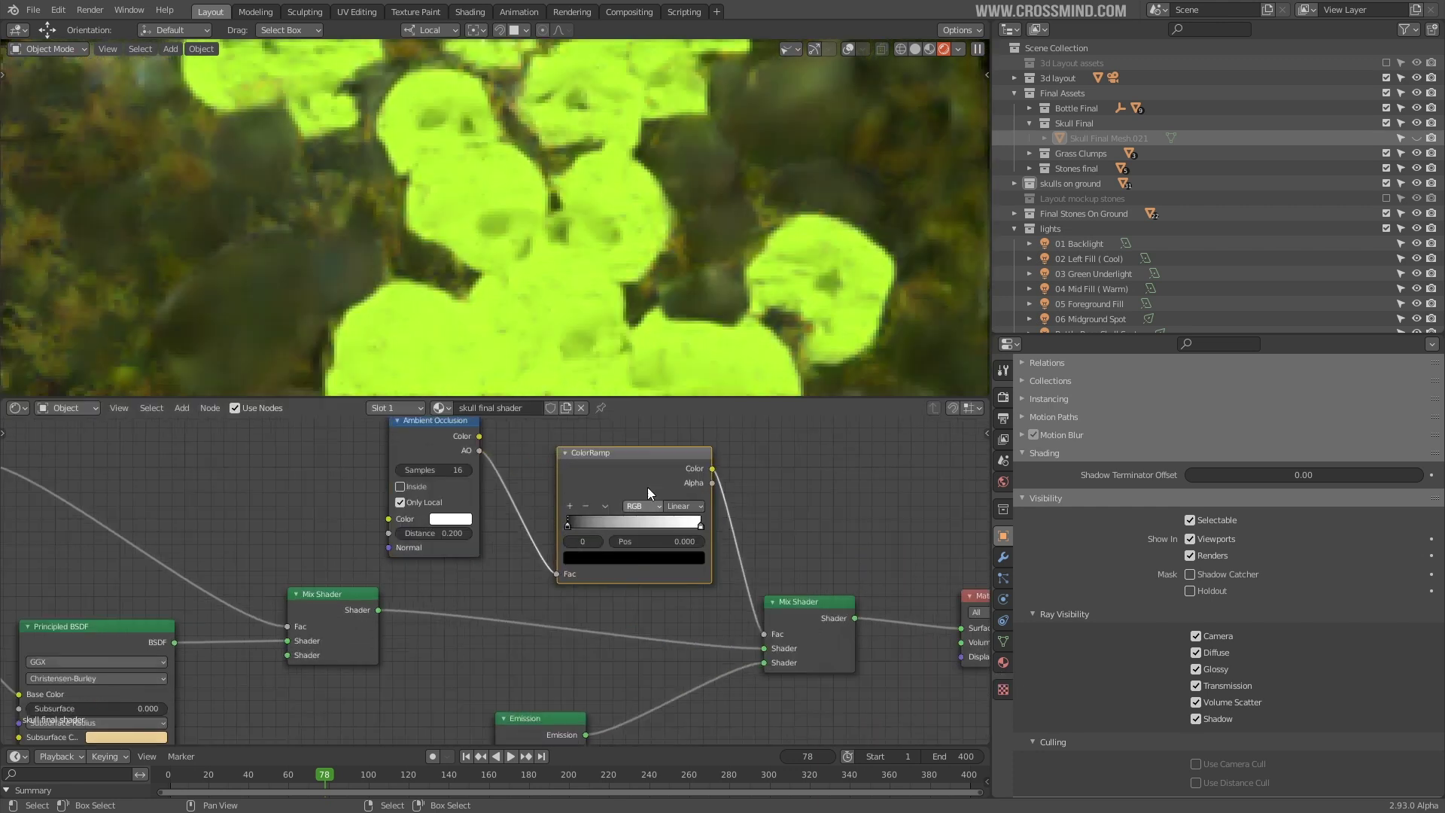
{"action": "left_click_drag", "start_coordinate": [698, 525], "coordinate": [632, 531]}
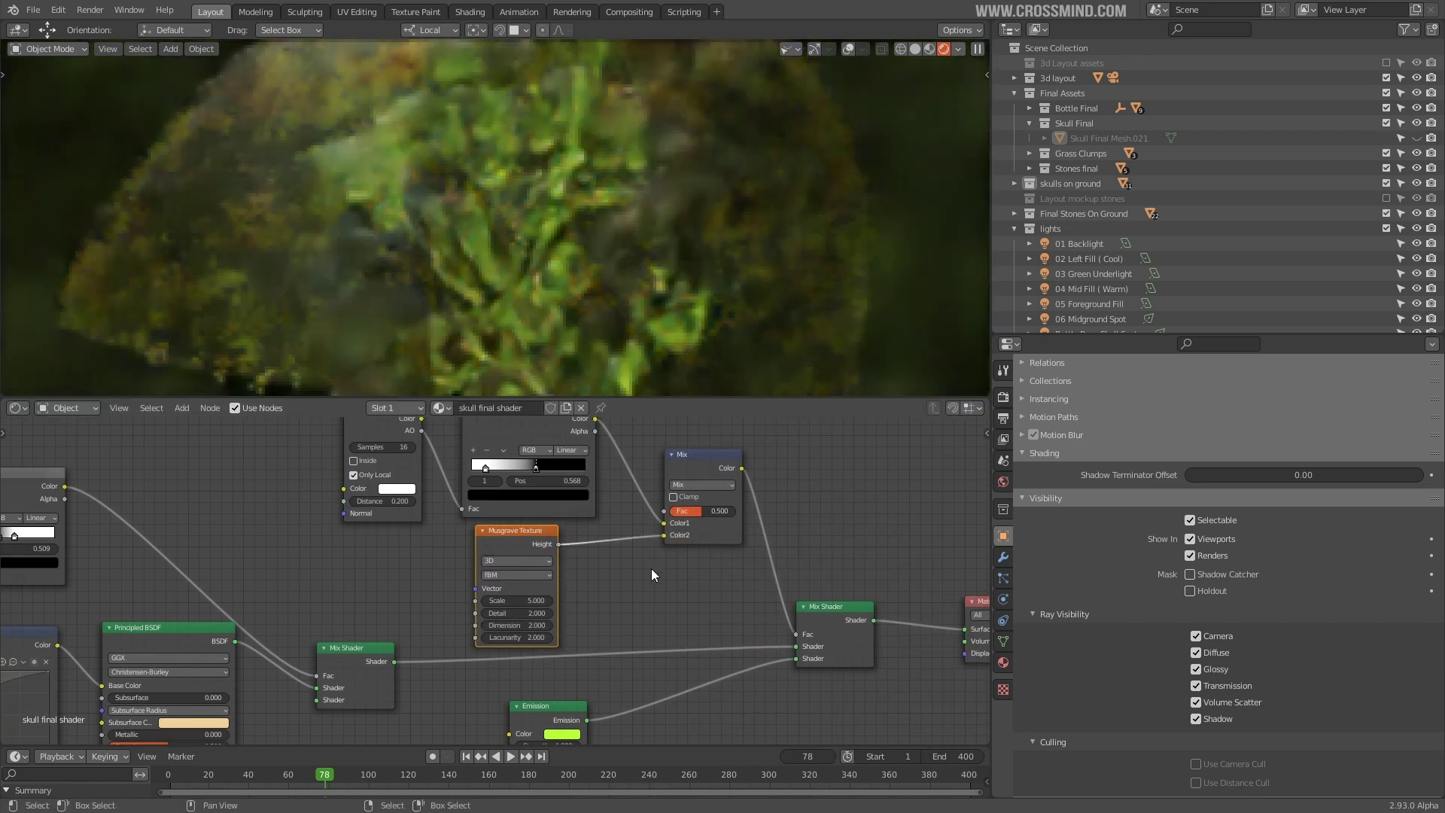
Insert a Bright/Contrast node between the Musgrave Texture and the Mix node's Color2 input and set Bright to 0.200.
{"action": "key", "text": "shift+a"}
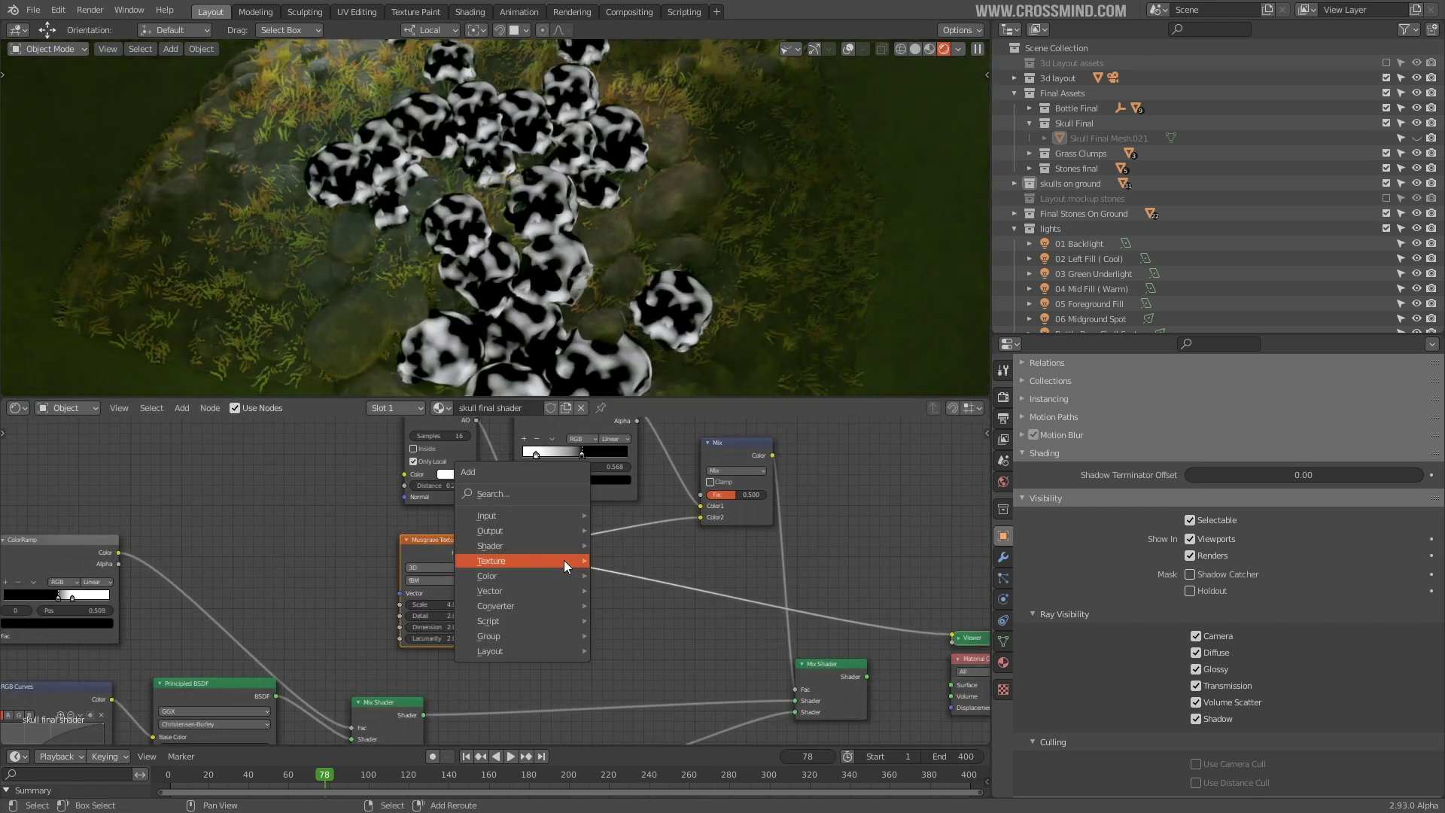
{"action": "mouse_move", "coordinate": [557, 560]}
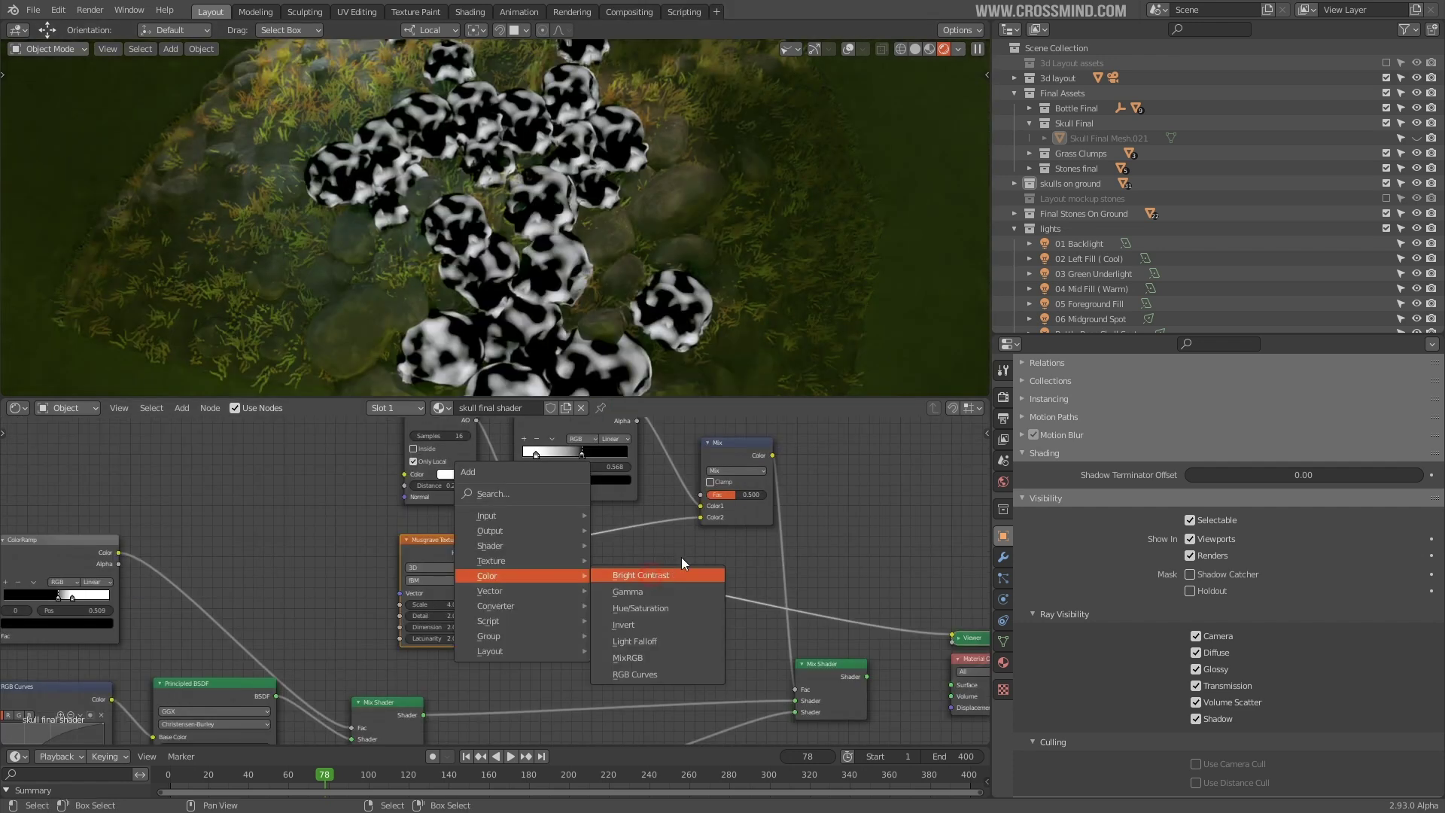
{"action": "left_click", "coordinate": [663, 575]}
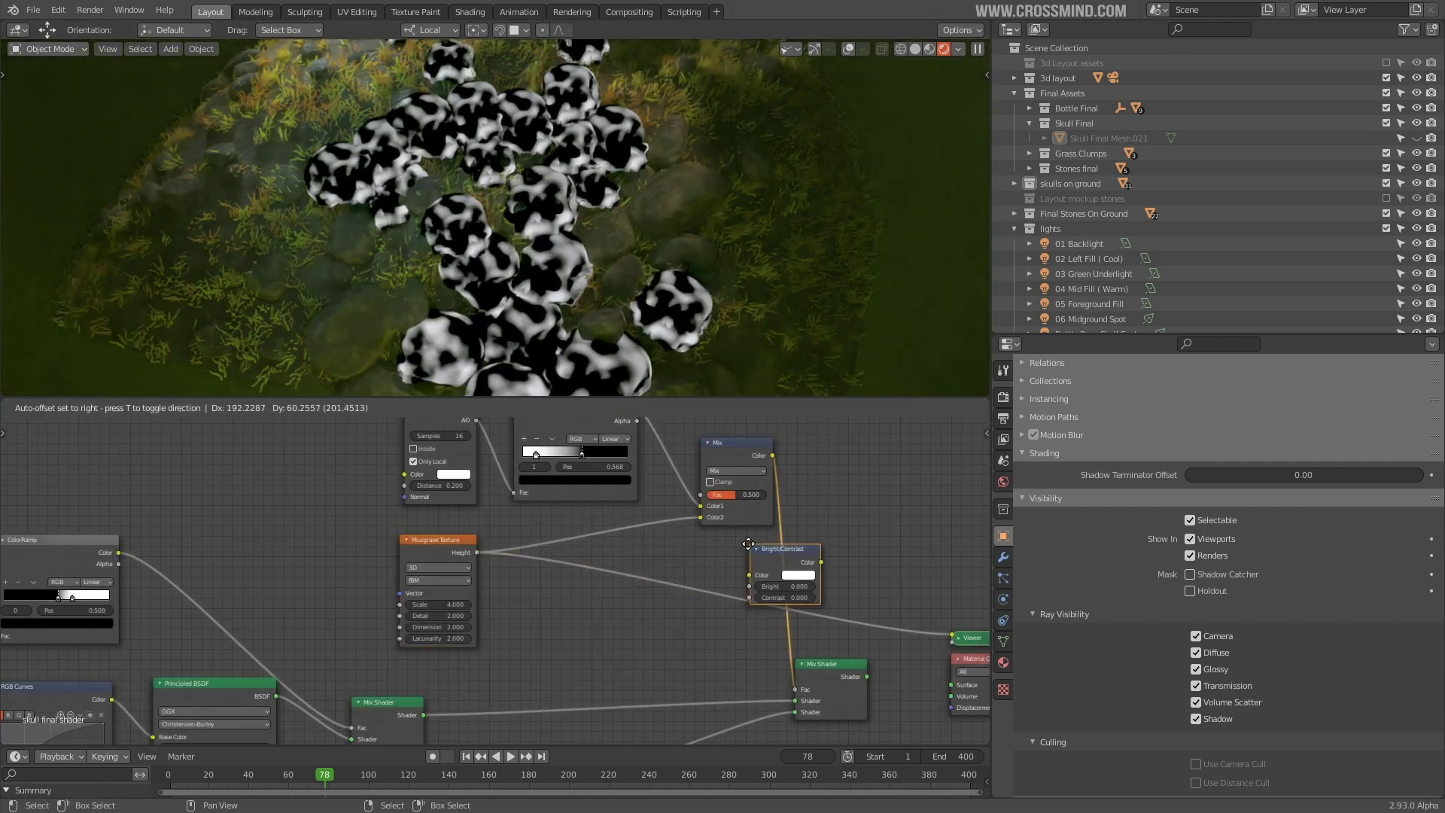
{"action": "left_click", "coordinate": [637, 545]}
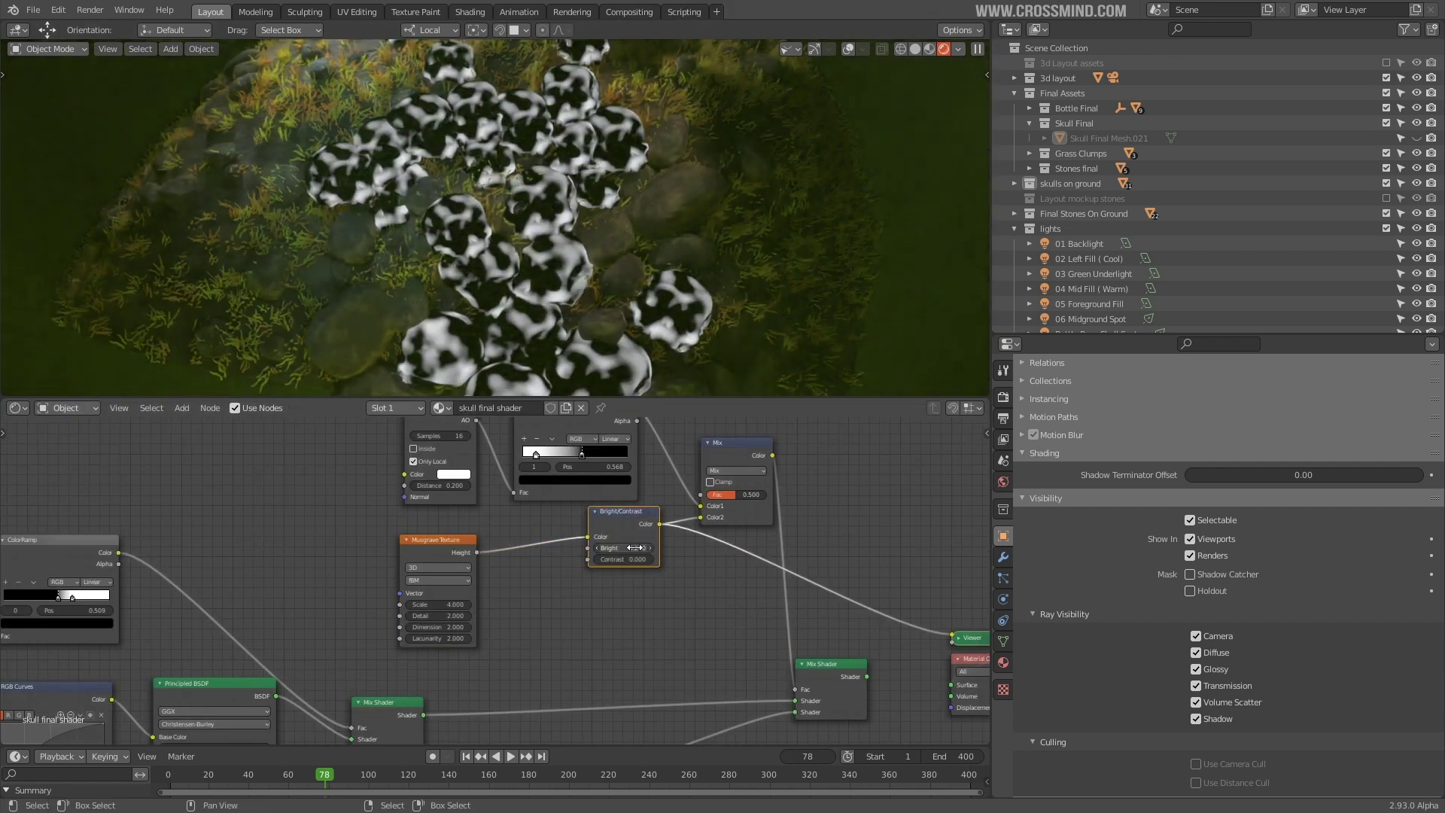
{"action": "left_click_drag", "start_coordinate": [635, 548], "coordinate": [649, 547]}
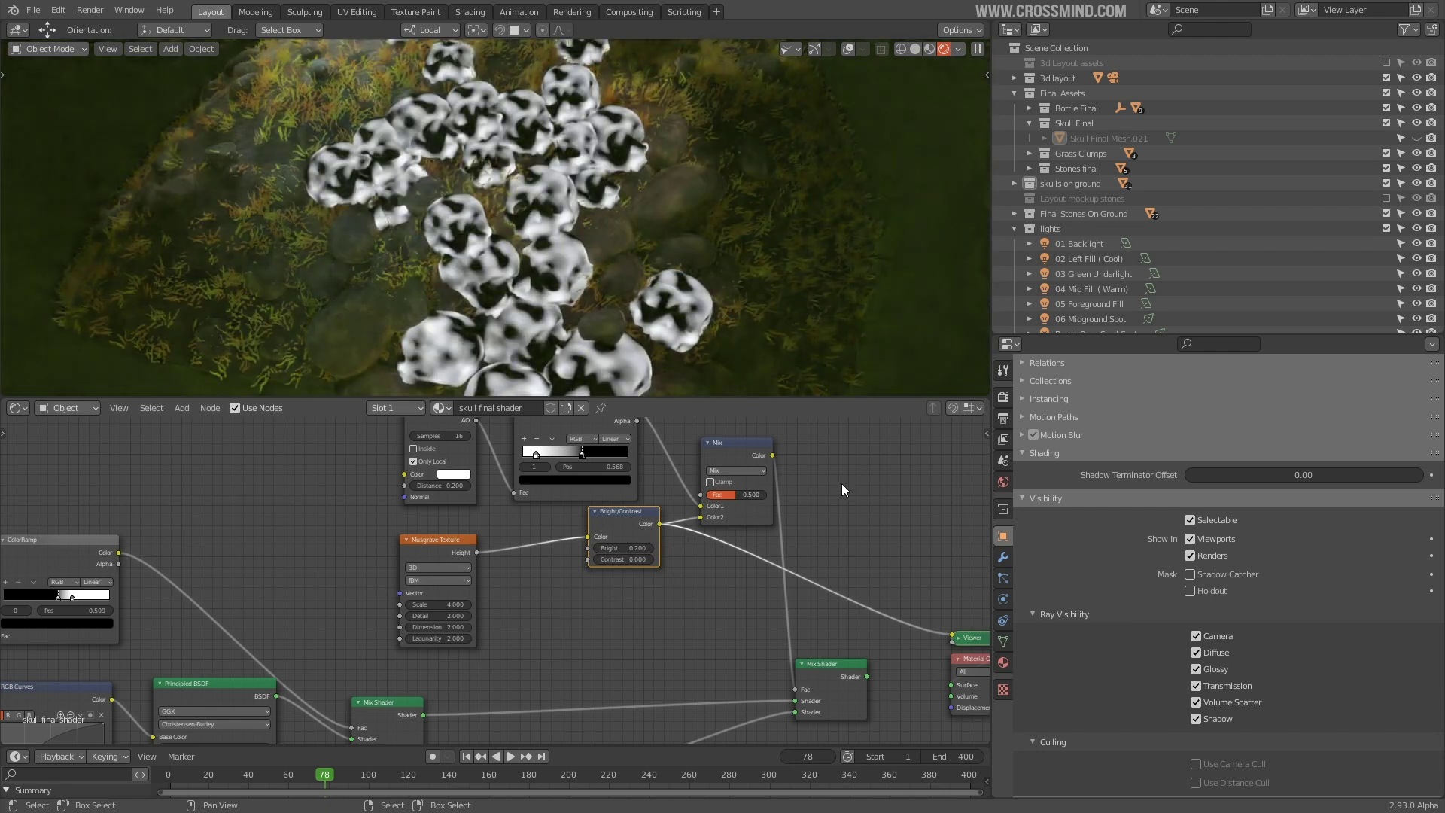
Reconnect the final Mix Shader to the Material Output and set the color Mix node's blend mode to Multiply.
{"action": "scroll", "coordinate": [842, 484], "scroll_direction": "down", "scroll_amount": 3}
{"action": "middle_click_drag", "start_coordinate": [841, 483], "coordinate": [637, 500]}
{"action": "left_click", "coordinate": [644, 675], "text": "ctrl+shift"}
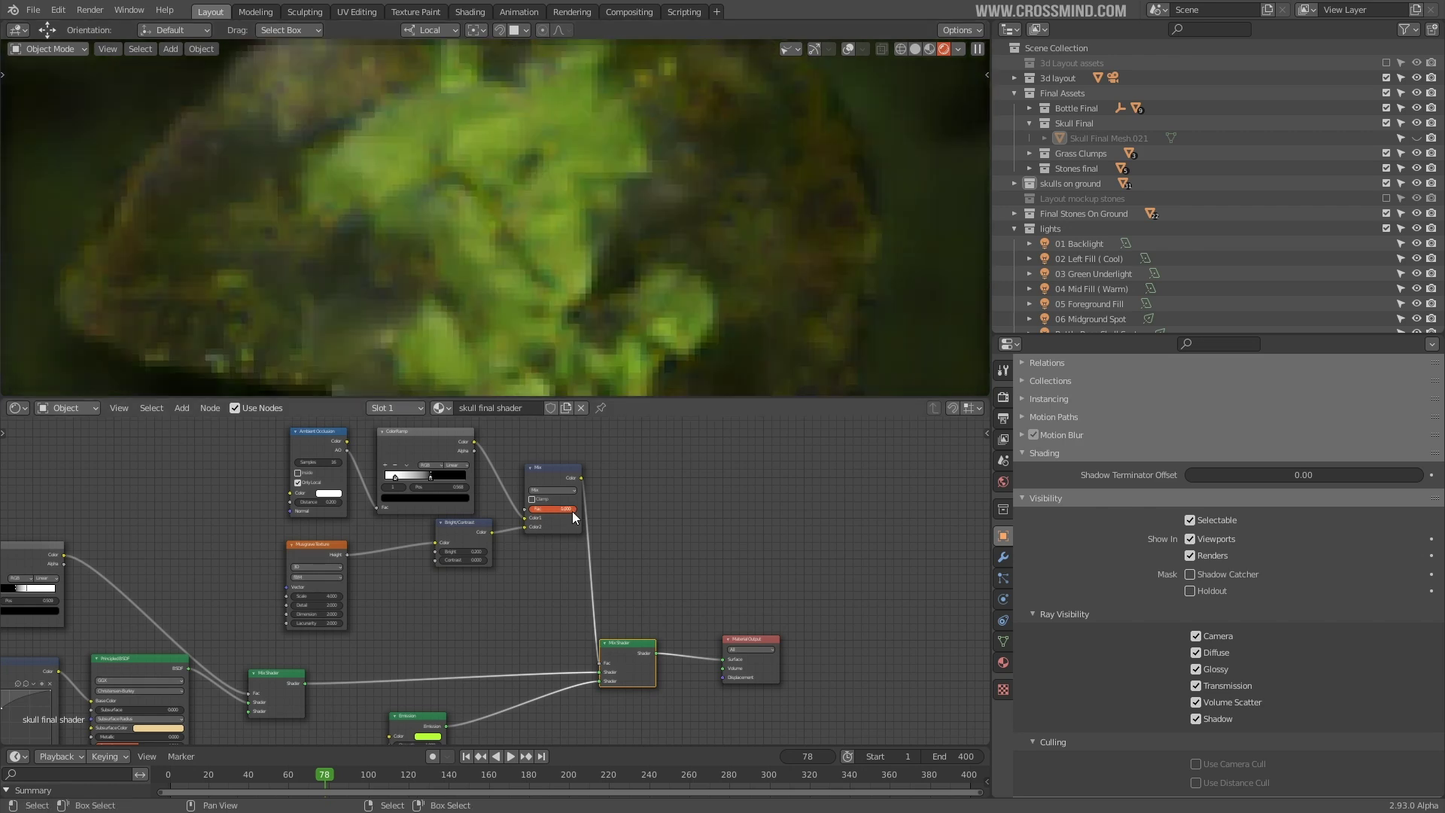
{"action": "scroll", "coordinate": [572, 512], "scroll_direction": "up", "scroll_amount": 4}
{"action": "left_click", "coordinate": [674, 480]}
{"action": "left_click", "coordinate": [654, 399]}
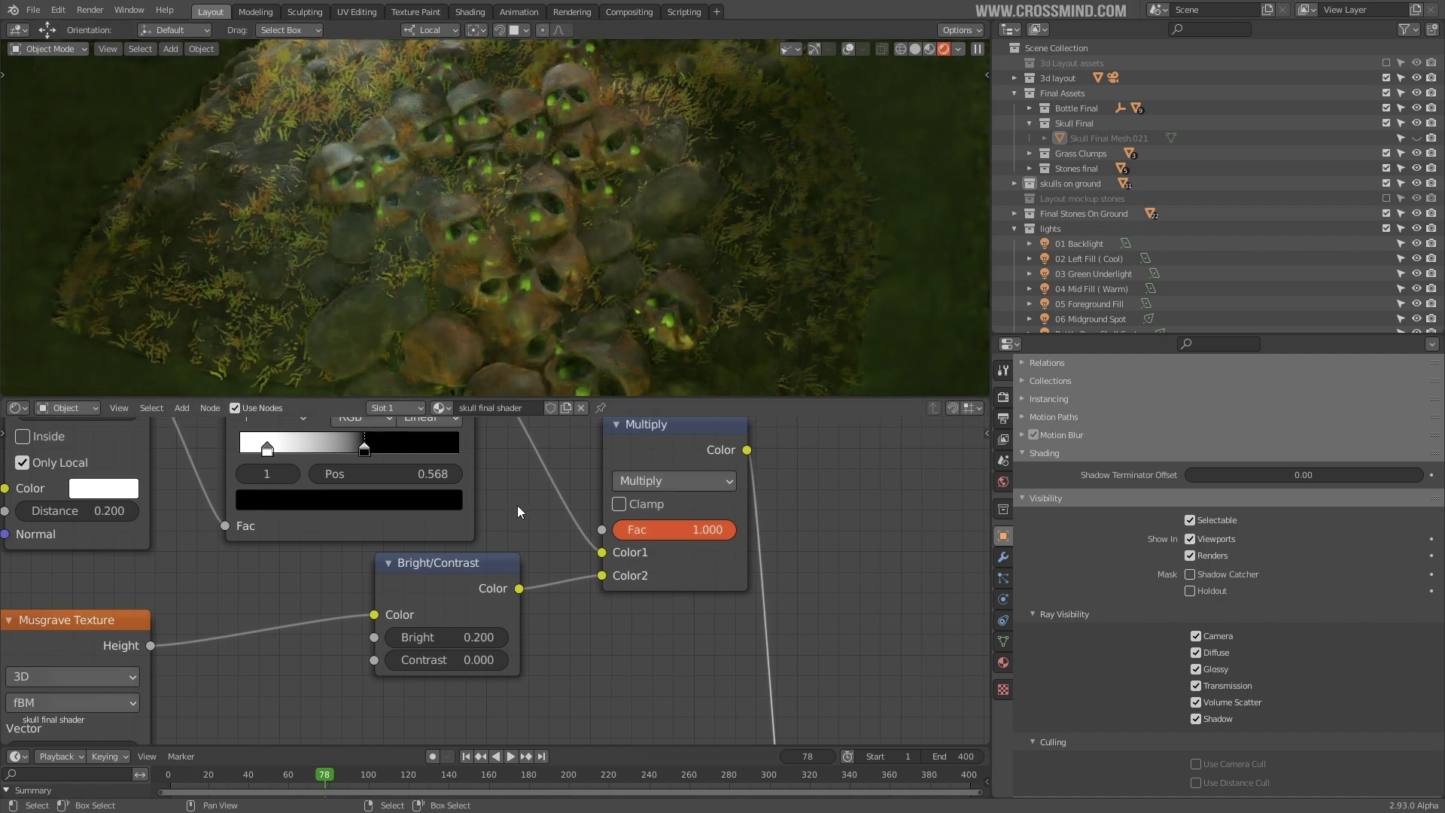
Inspect the glowing eye sockets in a maximized viewport and up close through the camera.
{"action": "key", "text": "ctrl+space"}
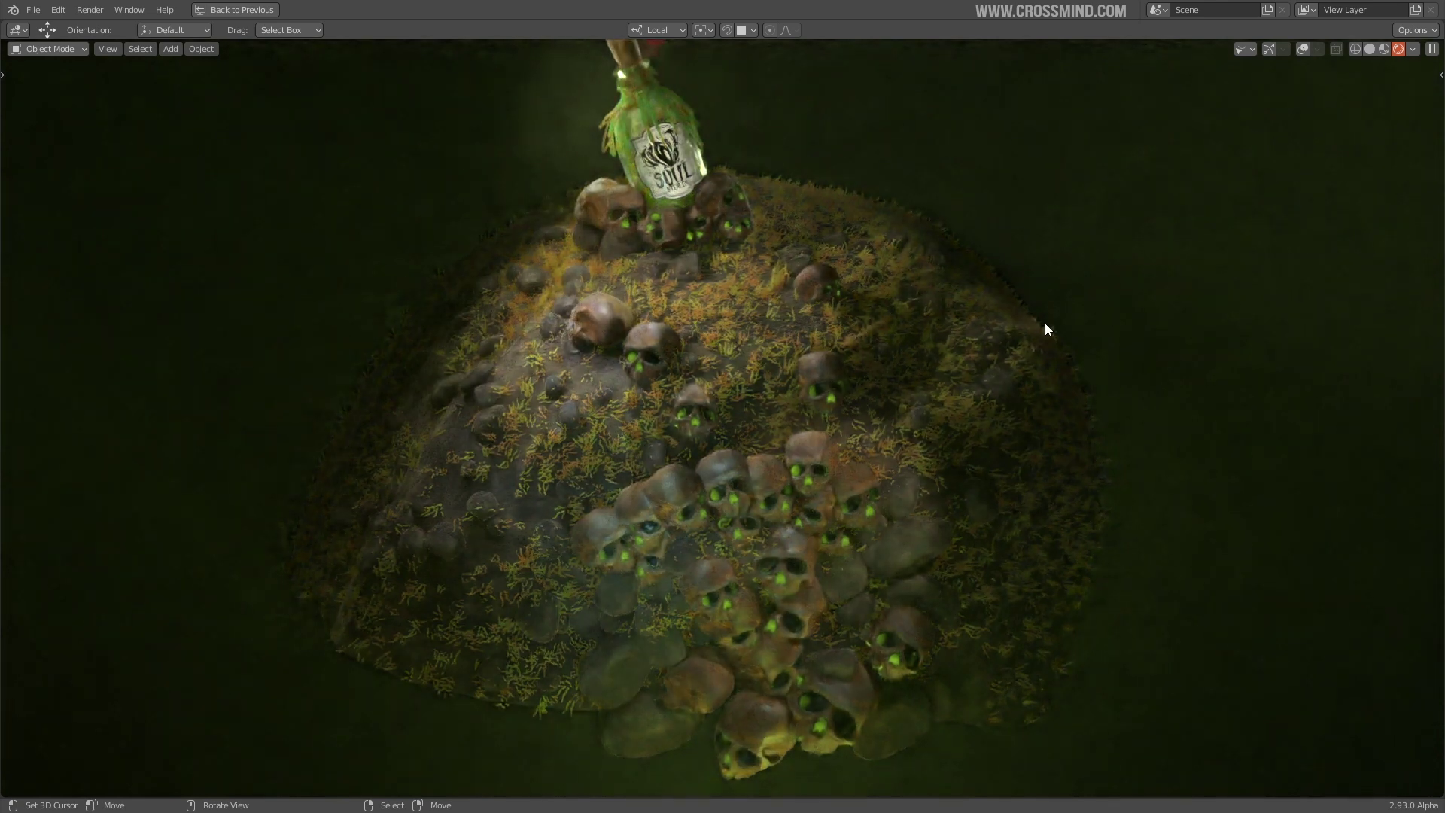
{"action": "key", "text": "ctrl+space"}
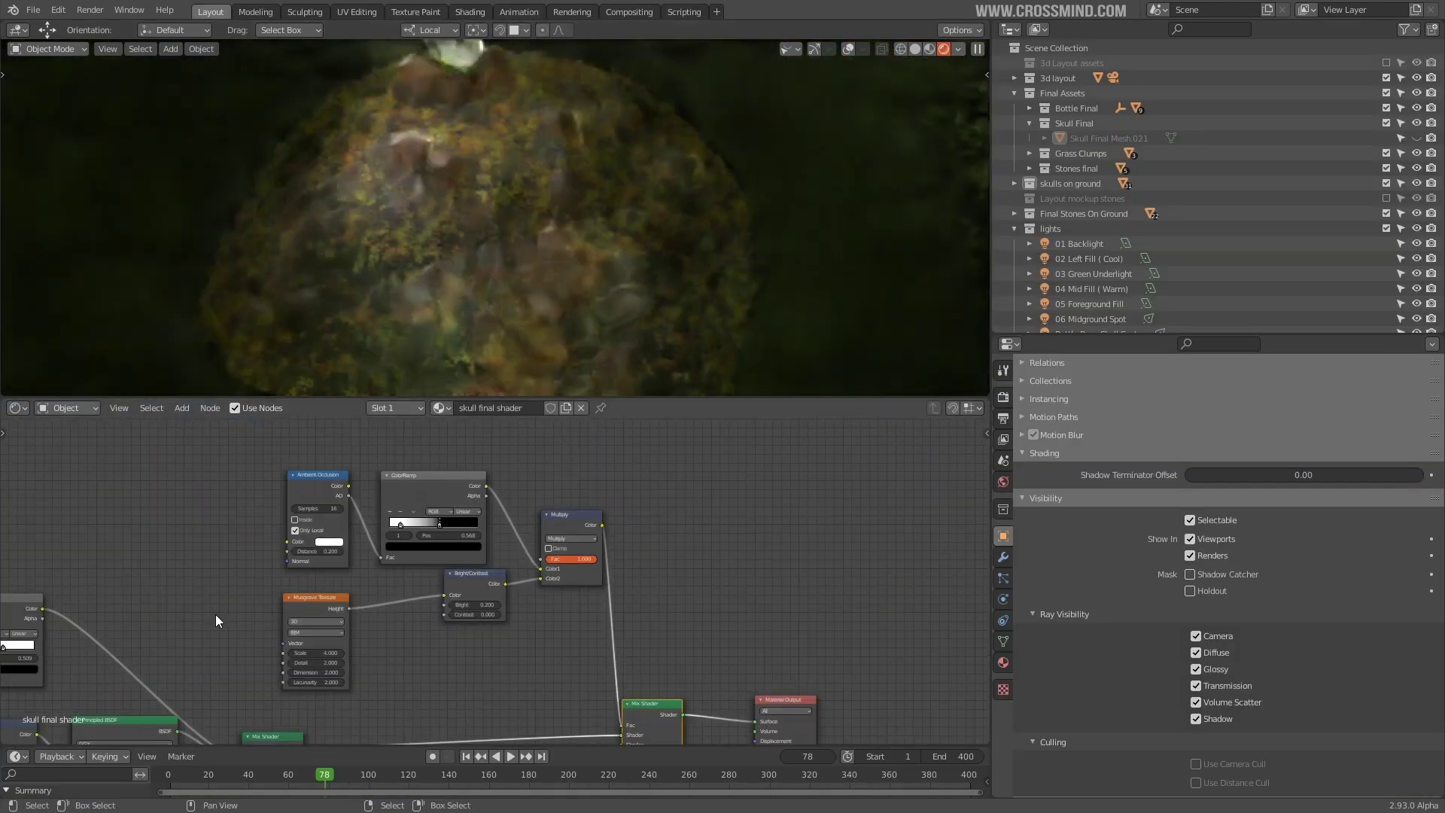
{"action": "key", "text": "KP_0"}
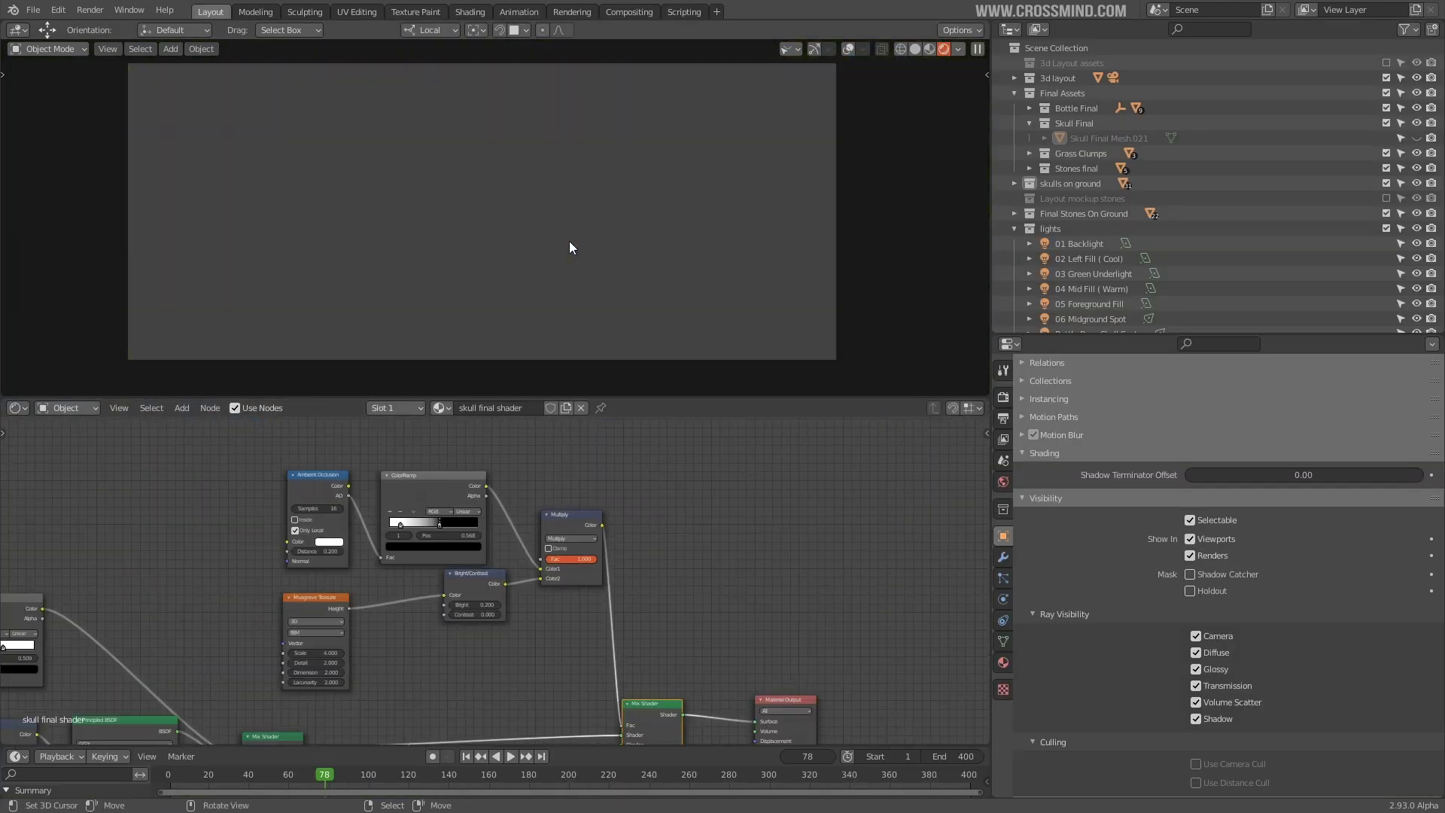
{"action": "scroll", "coordinate": [646, 265], "scroll_direction": "up", "scroll_amount": 2}
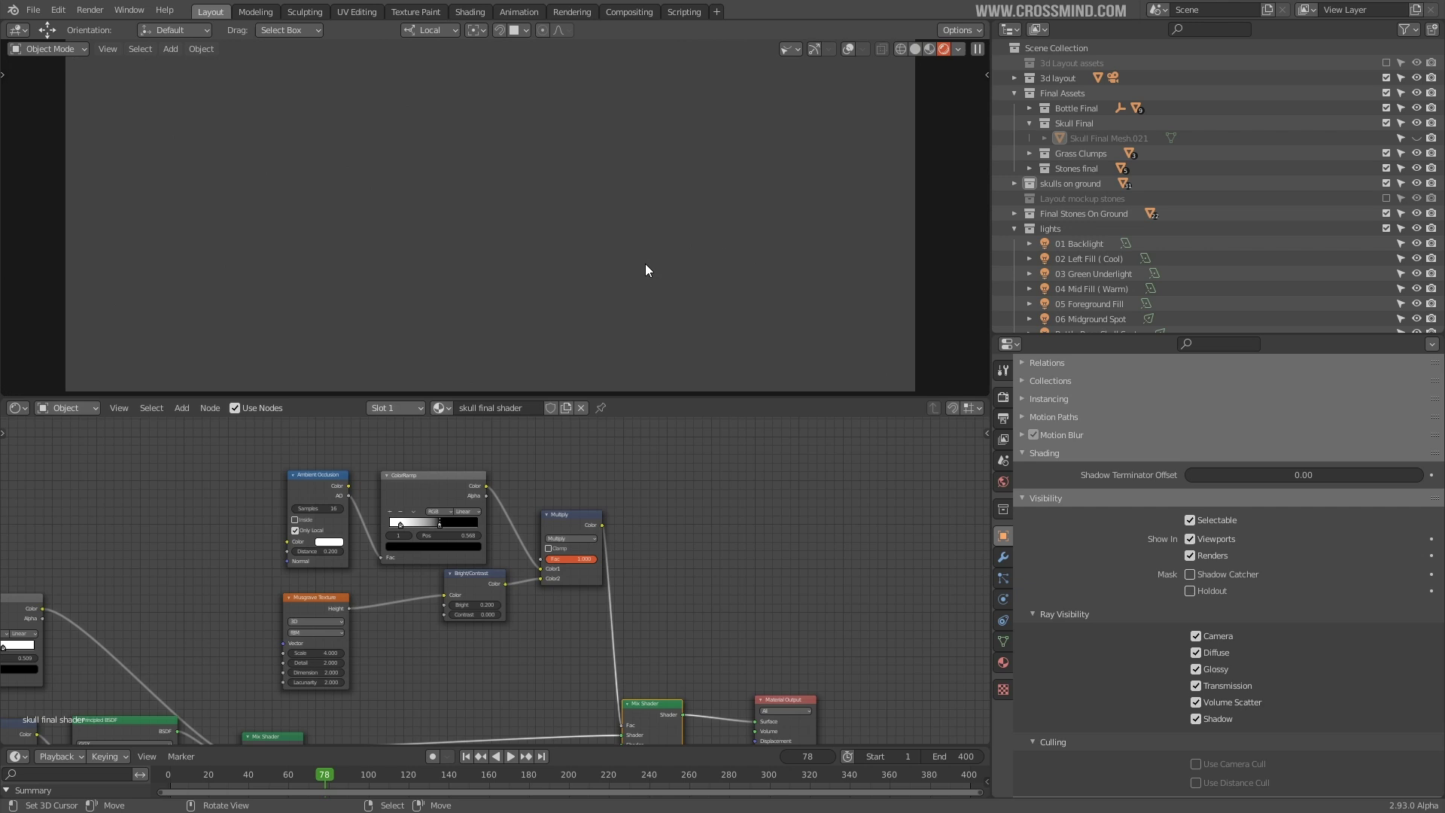
Select the Musgrave Texture, Ambient Occlusion, ColorRamp and Bright/Contrast nodes that feed the Multiply node.
{"action": "scroll", "coordinate": [753, 625], "scroll_direction": "down", "scroll_amount": 5}
{"action": "middle_click_drag", "start_coordinate": [750, 625], "coordinate": [756, 571]}
{"action": "scroll", "coordinate": [481, 542], "scroll_direction": "up", "scroll_amount": 3}
{"action": "left_click", "coordinate": [459, 531]}
{"action": "left_click", "coordinate": [458, 431], "text": "shift"}
{"action": "left_click", "coordinate": [539, 444], "text": "shift"}
{"action": "left_click", "coordinate": [585, 516], "text": "shift"}
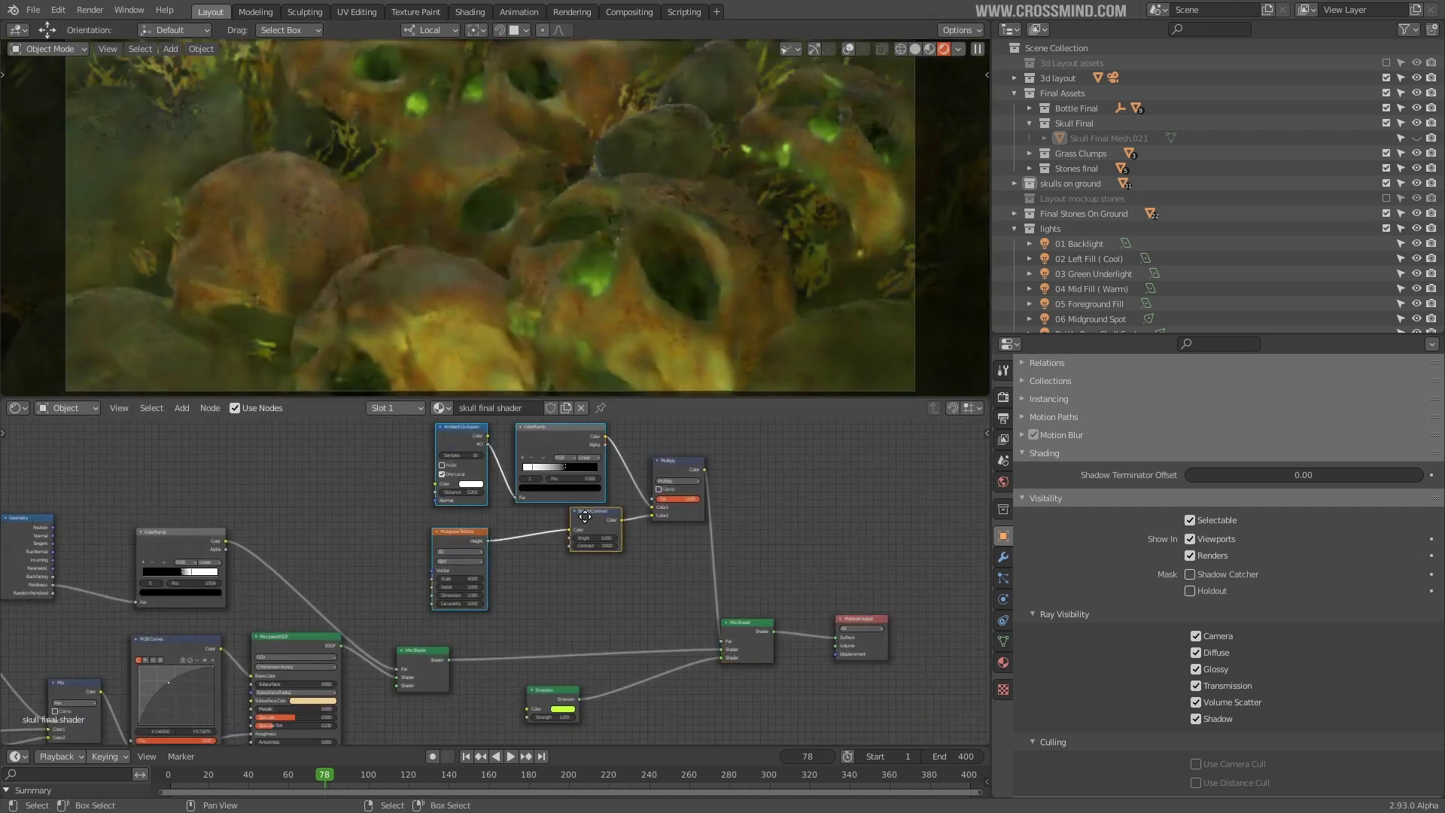
Change the node editor into a 3D viewport with overlays shown and examine the placement of the lights around the mound.
{"action": "left_click", "coordinate": [18, 408]}
{"action": "left_click", "coordinate": [45, 467]}
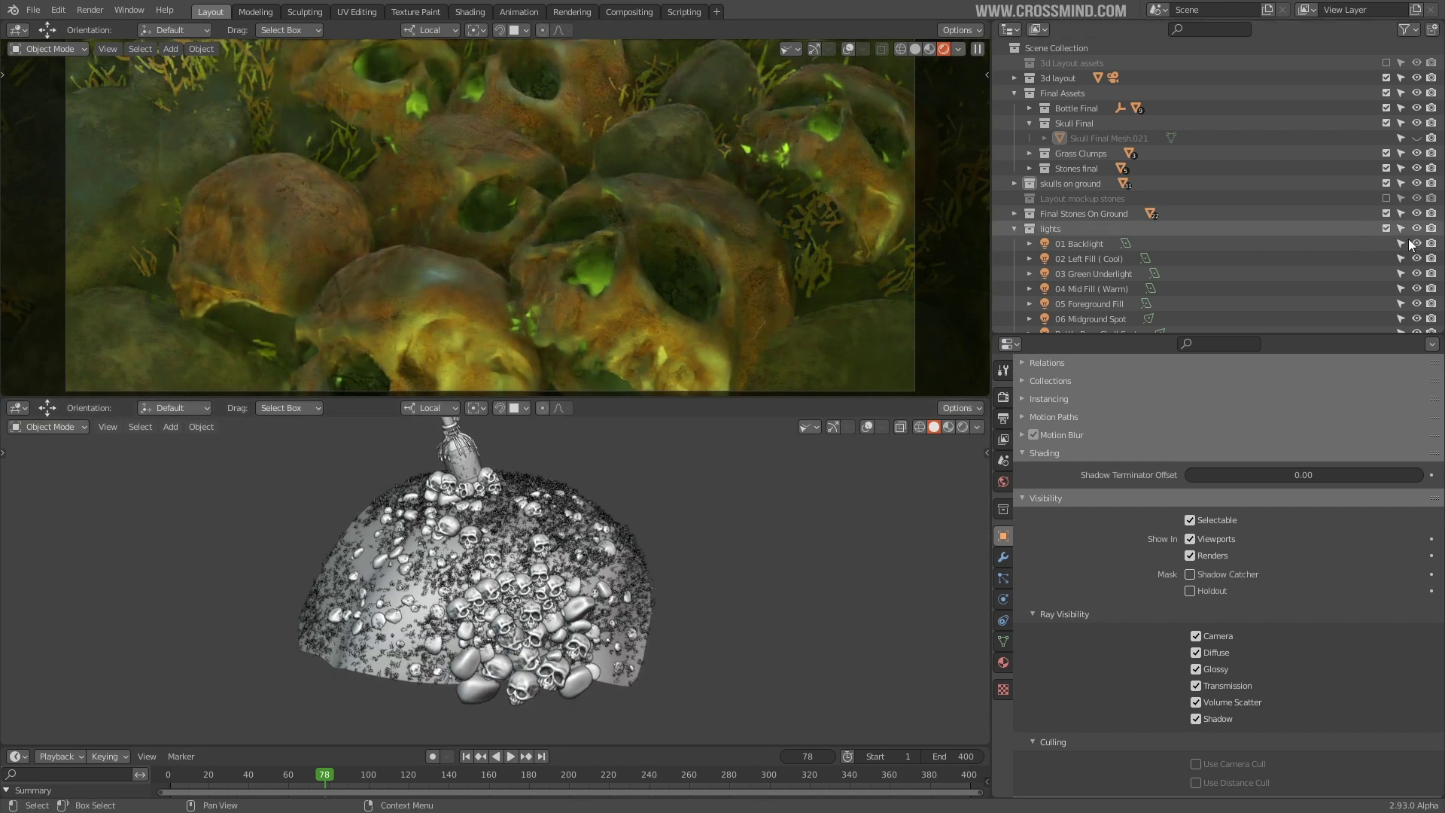
{"action": "scroll", "coordinate": [1410, 243], "scroll_direction": "down", "scroll_amount": 1}
{"action": "left_click", "coordinate": [867, 427]}
{"action": "middle_click_drag", "start_coordinate": [692, 577], "coordinate": [599, 561]}
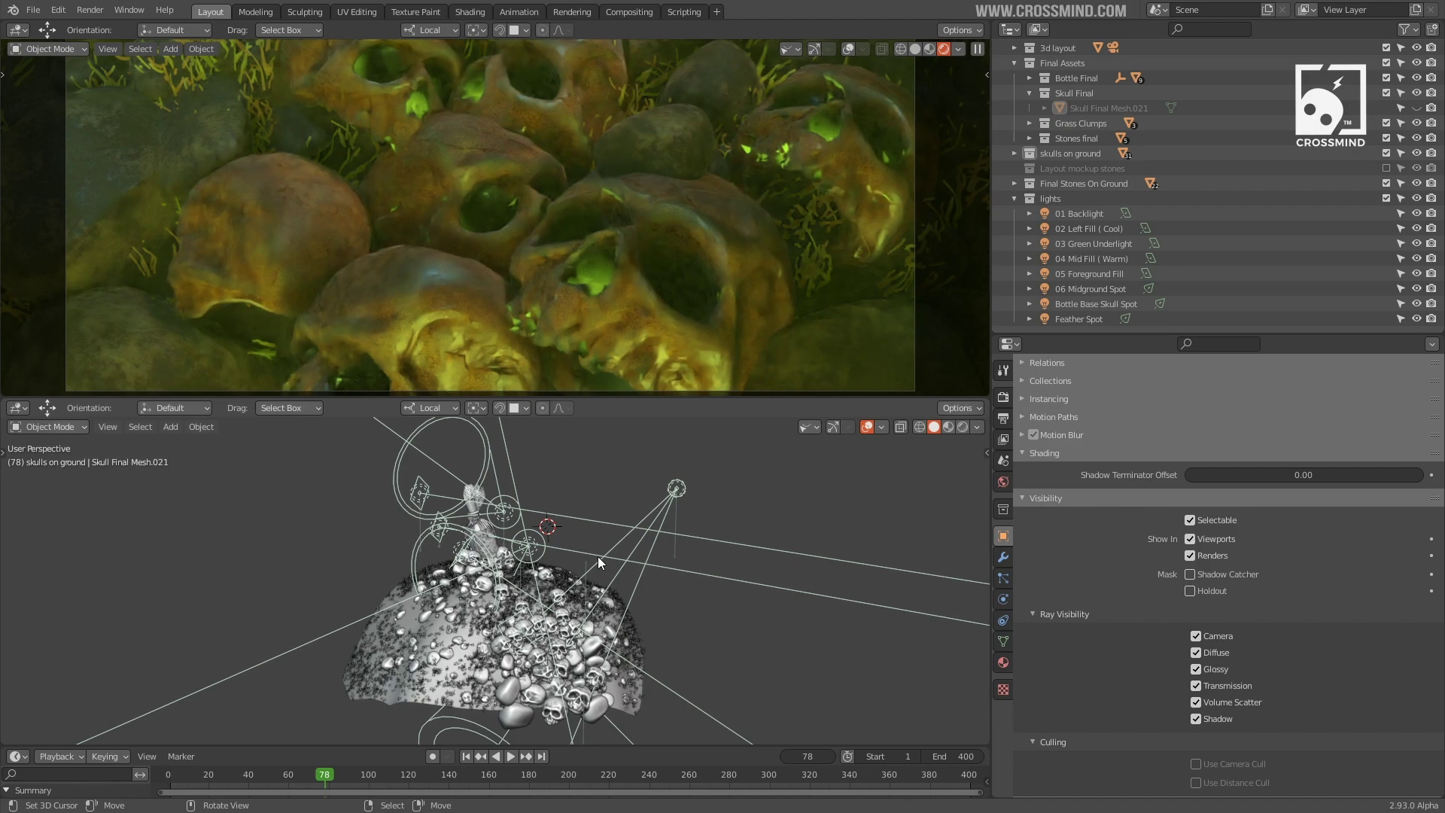
{"action": "middle_click_drag", "start_coordinate": [613, 597], "coordinate": [608, 392]}
{"action": "scroll", "coordinate": [502, 515], "scroll_direction": "up", "scroll_amount": 2}
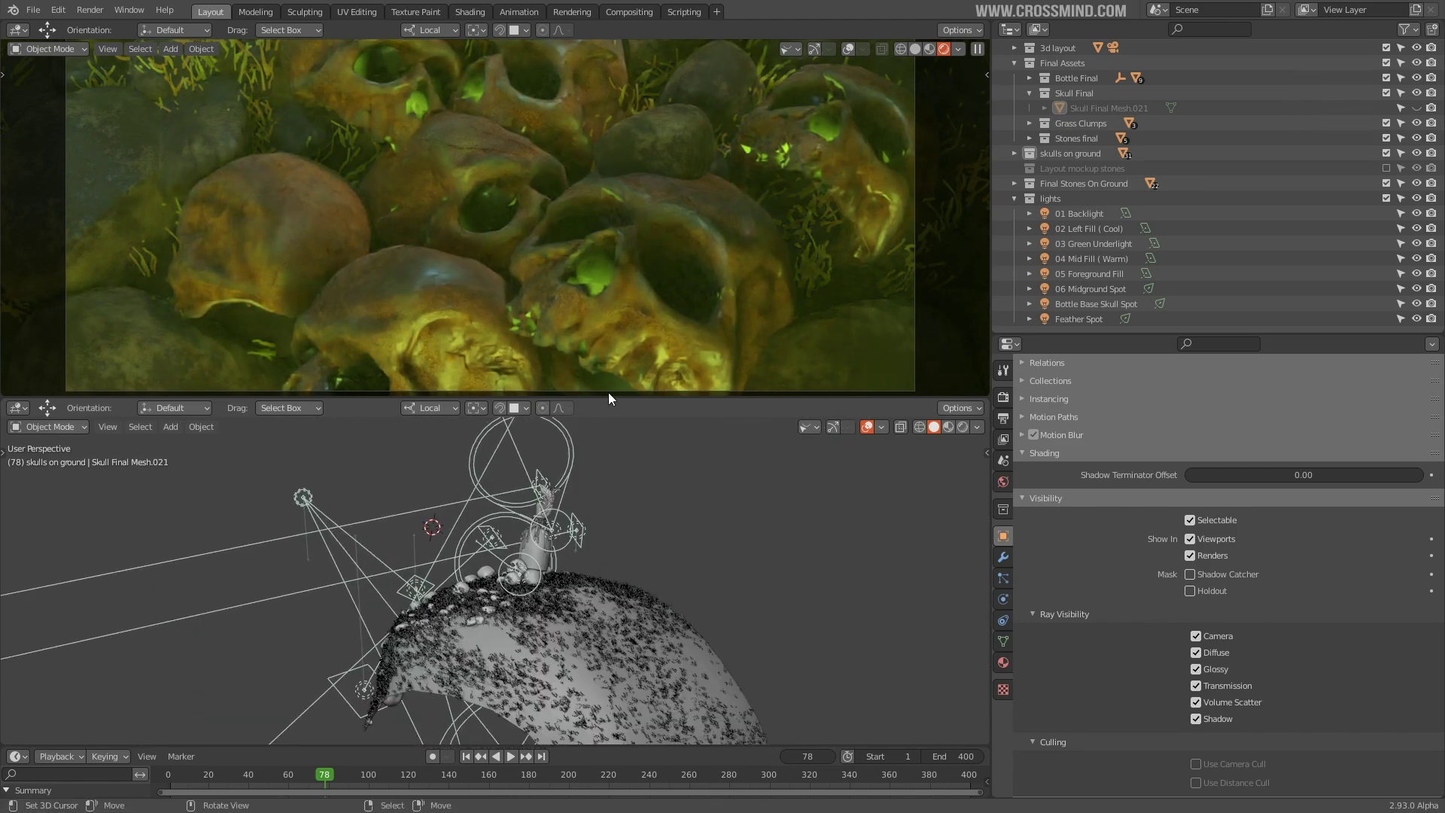
Go to frame 139, extend the rendered camera view over the lower viewport, and preview another frame.
{"action": "left_click", "coordinate": [447, 783]}
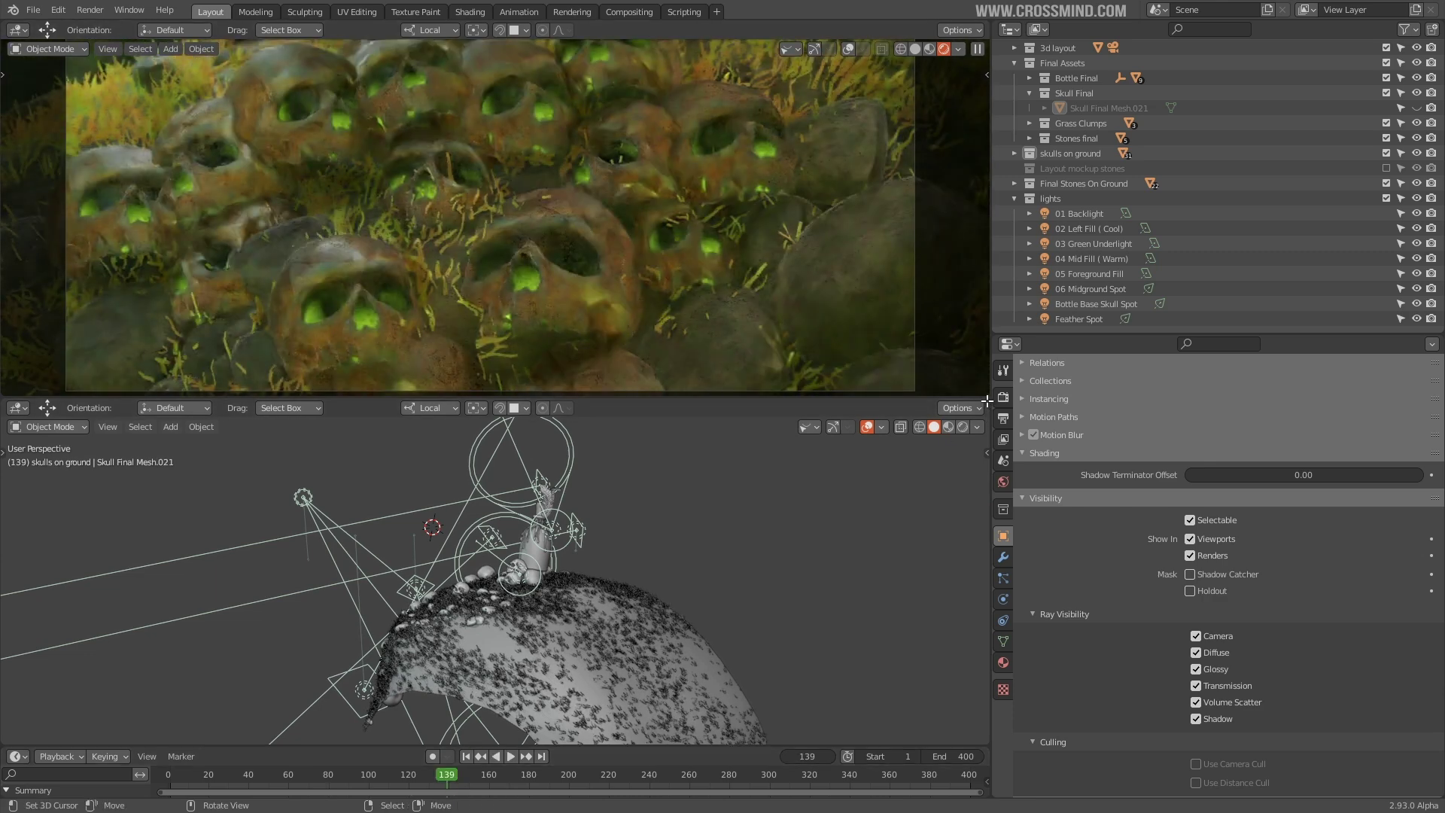
{"action": "left_click_drag", "start_coordinate": [989, 396], "coordinate": [971, 554]}
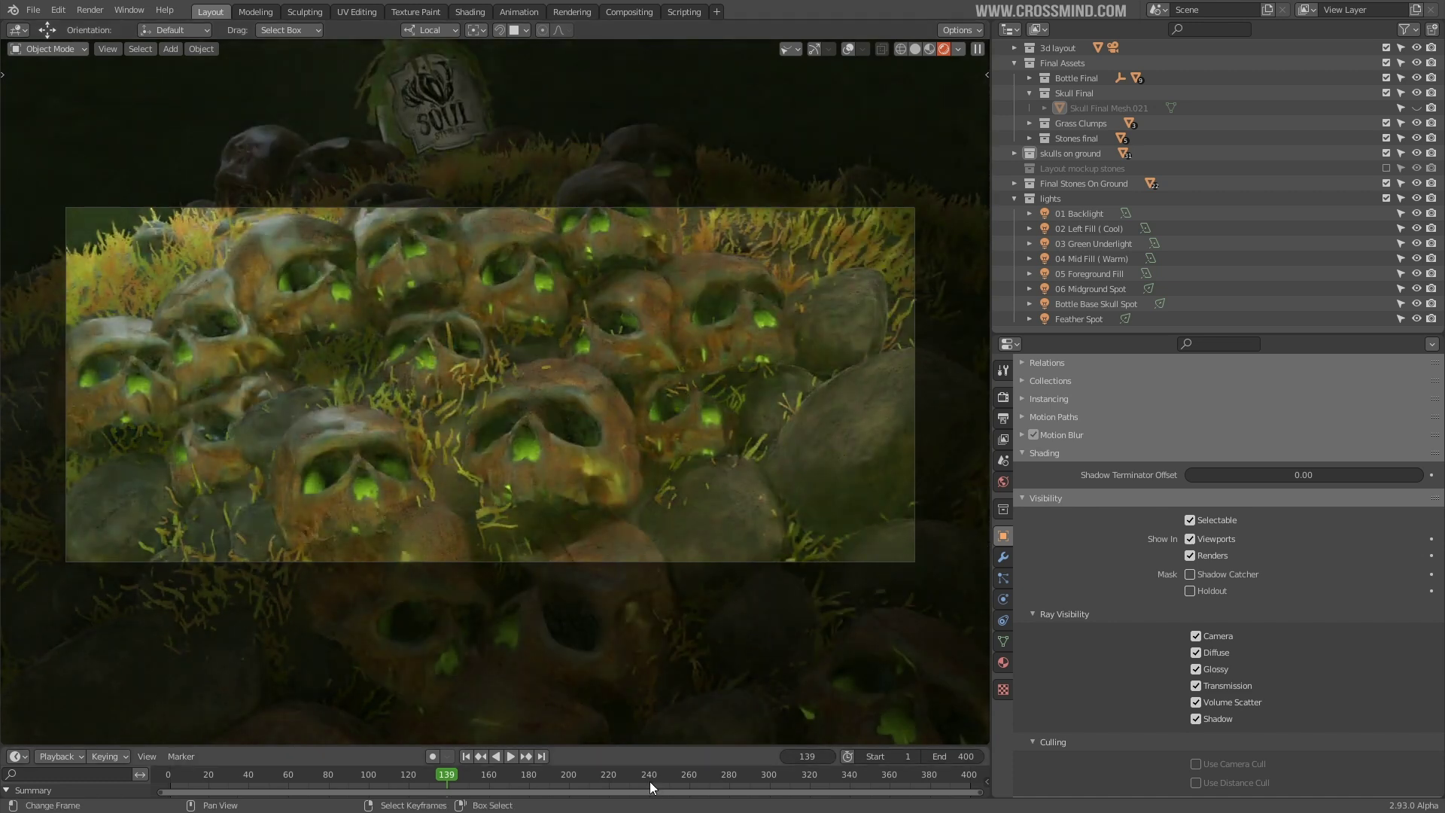
{"action": "left_click", "coordinate": [571, 780]}
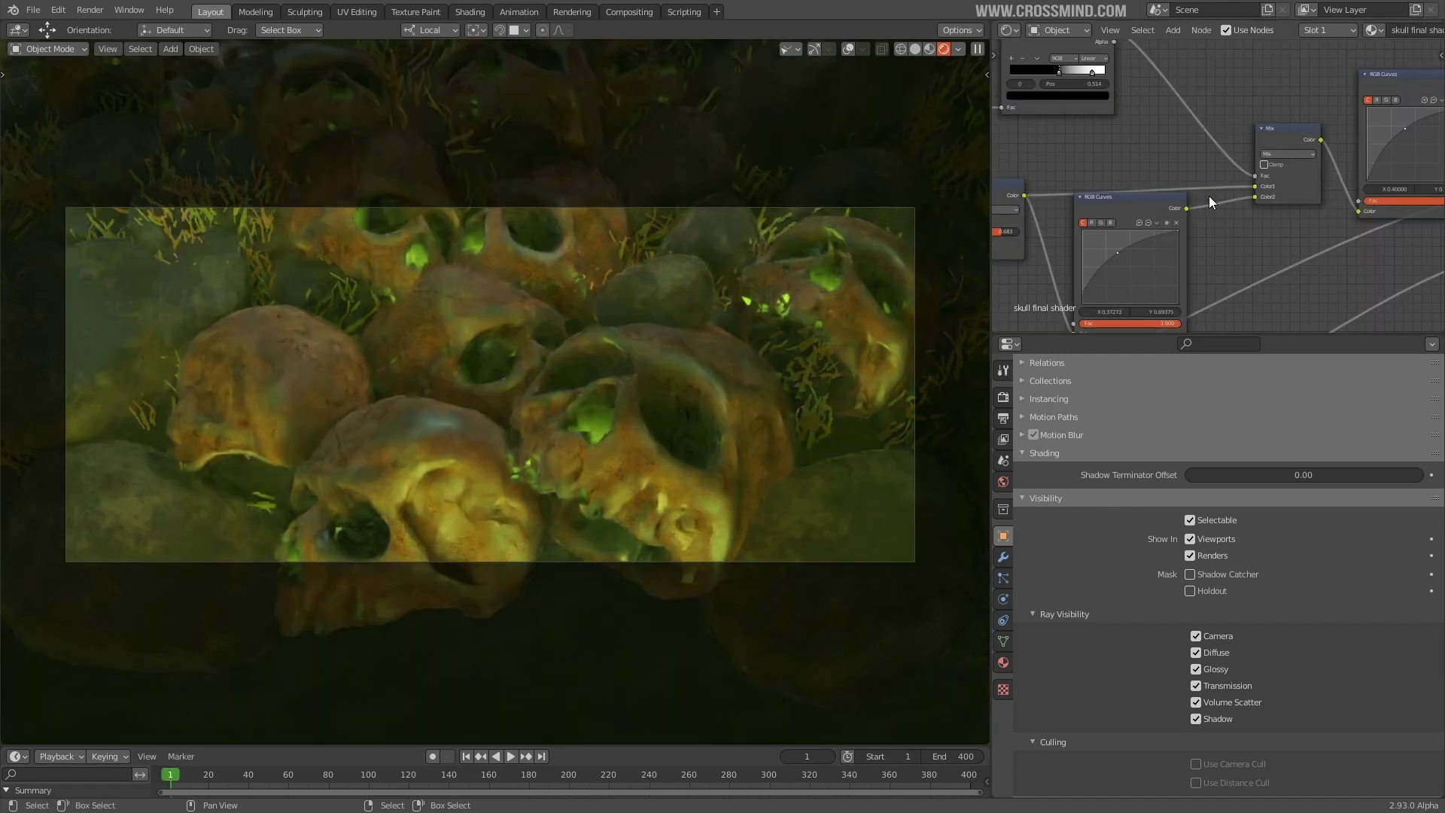
{"action": "scroll", "coordinate": [1209, 196], "scroll_direction": "up", "scroll_amount": 3}
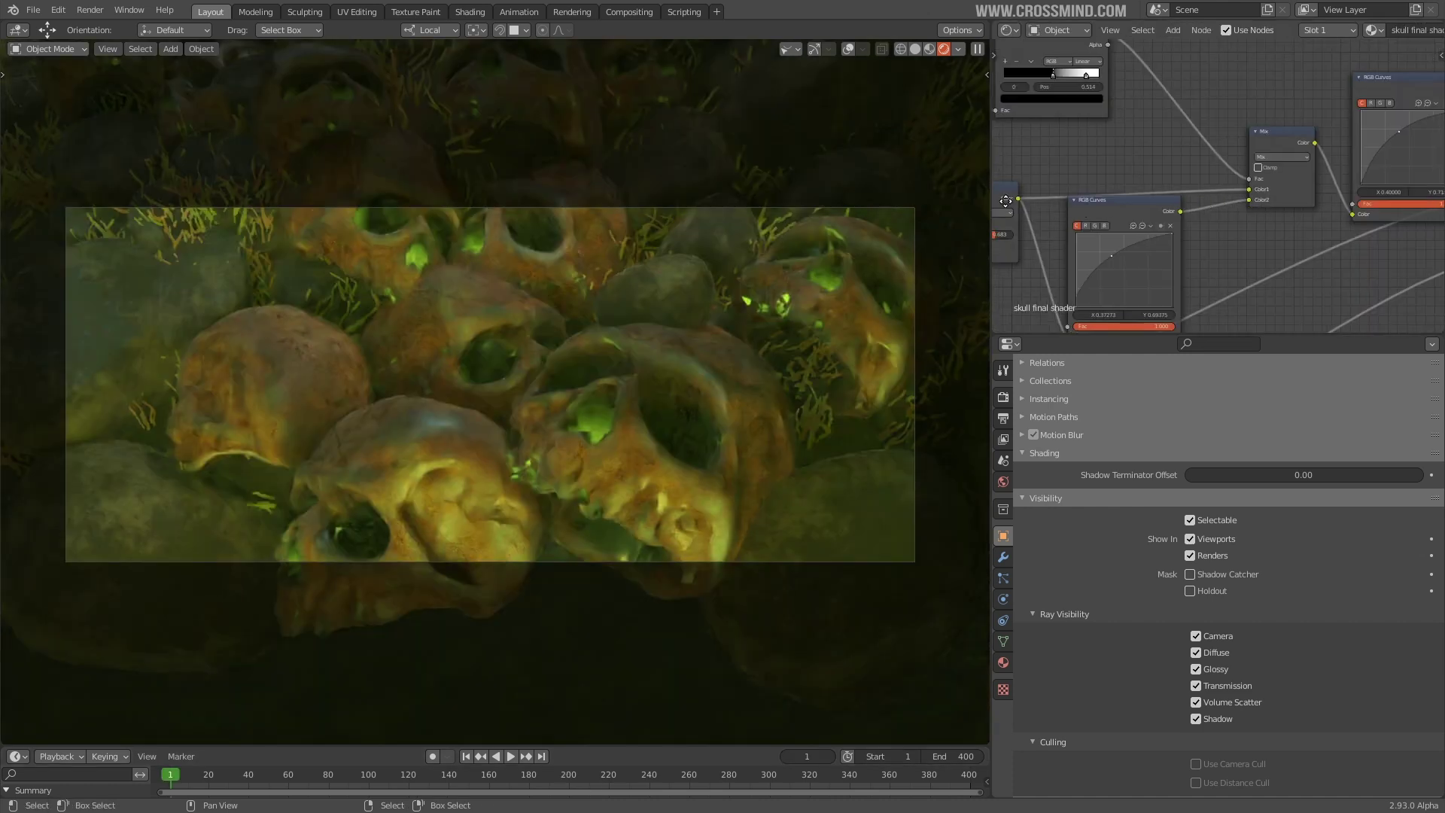
{"action": "scroll", "coordinate": [1306, 190], "scroll_direction": "down", "scroll_amount": 5}
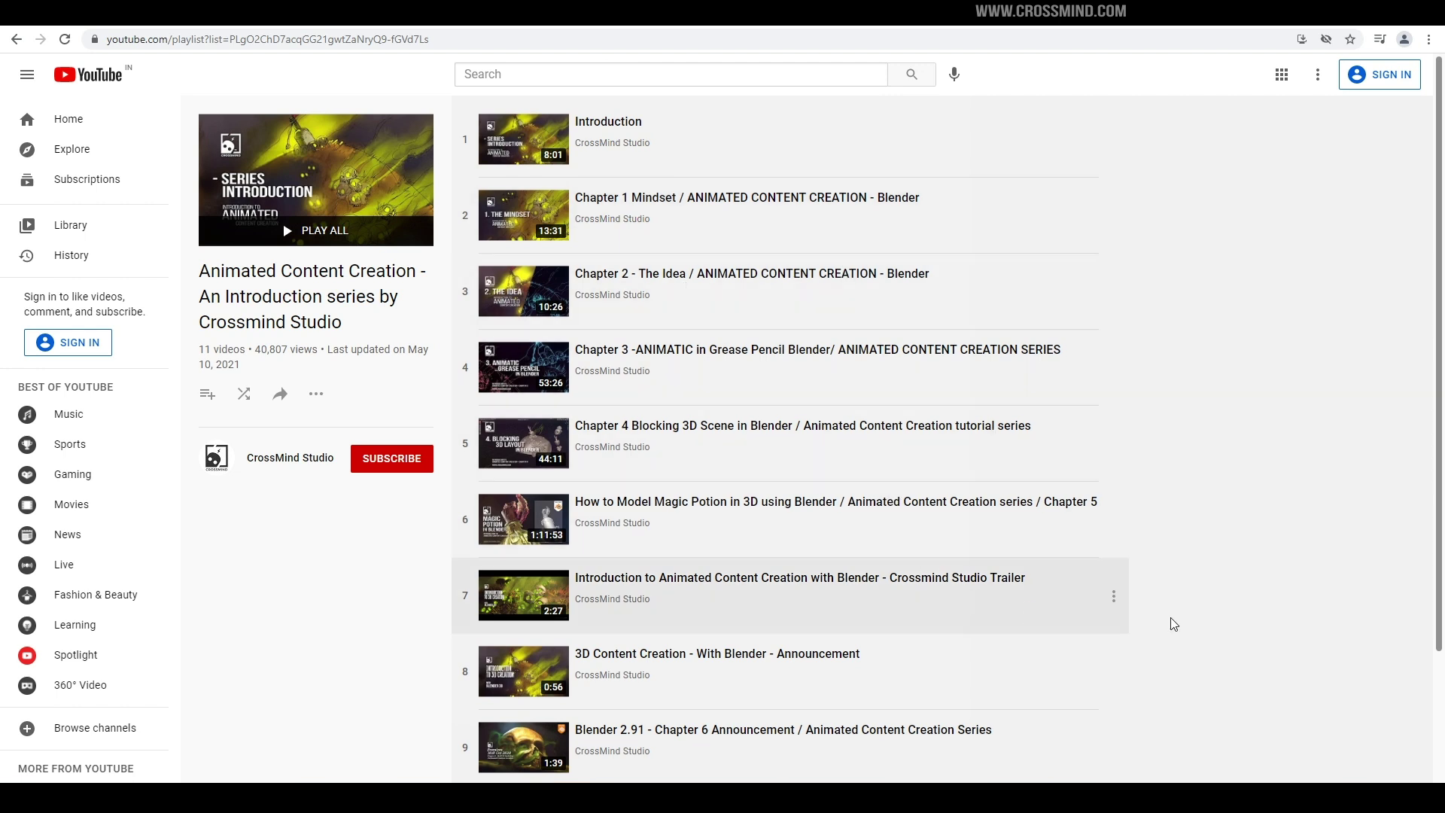
Switch to YouTube and look through the chapters in the Animated Content Creation playlist.
{"action": "left_click_drag", "start_coordinate": [1441, 320], "coordinate": [1443, 445]}
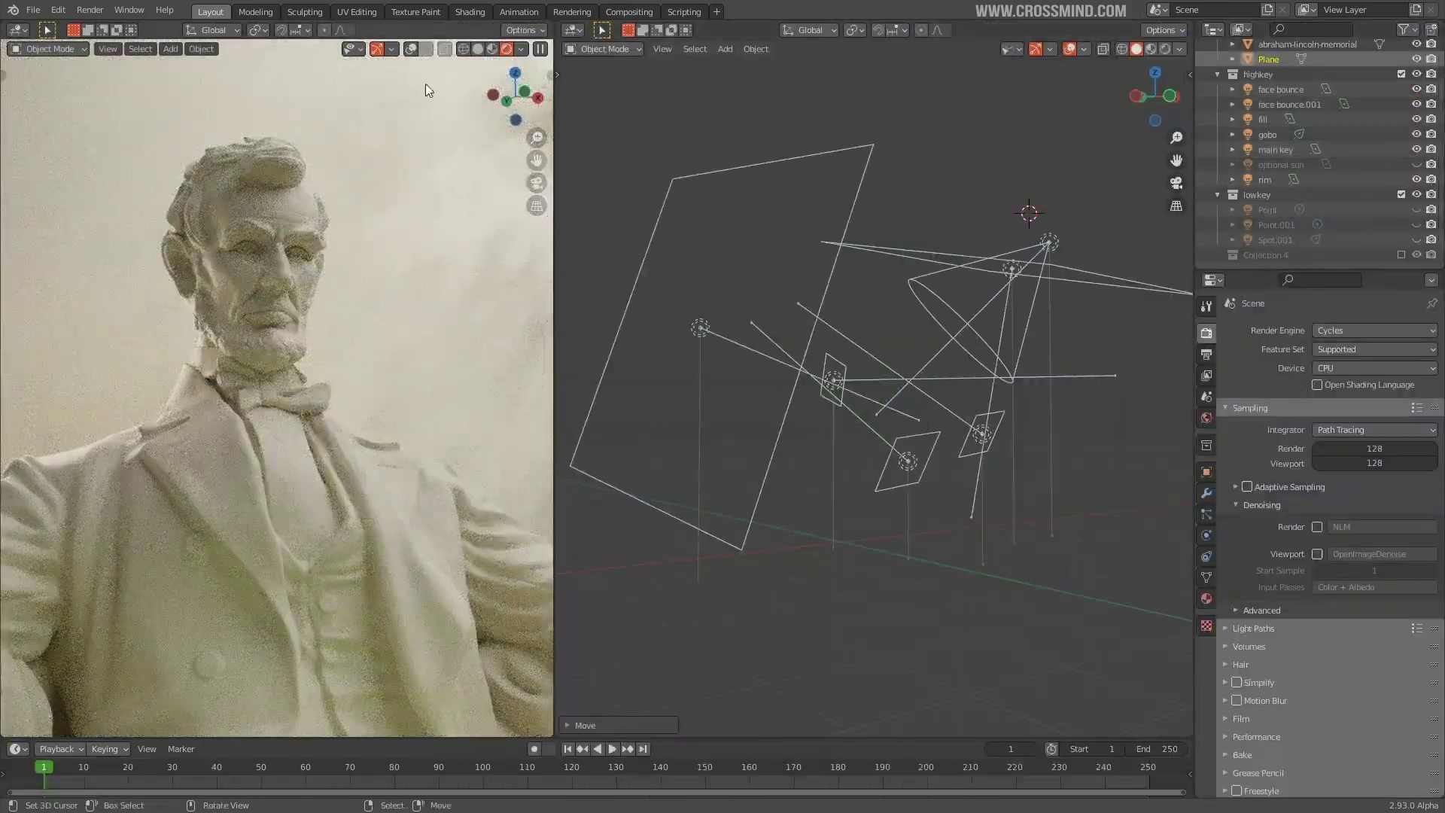
Select all the high-key lights of the Lincoln statue scene and rotate them about the Z axis.
{"action": "scroll", "coordinate": [994, 255], "scroll_direction": "down", "scroll_amount": 2}
{"action": "middle_click_drag", "start_coordinate": [994, 255], "coordinate": [1025, 277]}
{"action": "key", "text": "a"}
{"action": "key", "text": "r"}
{"action": "key", "text": "z"}
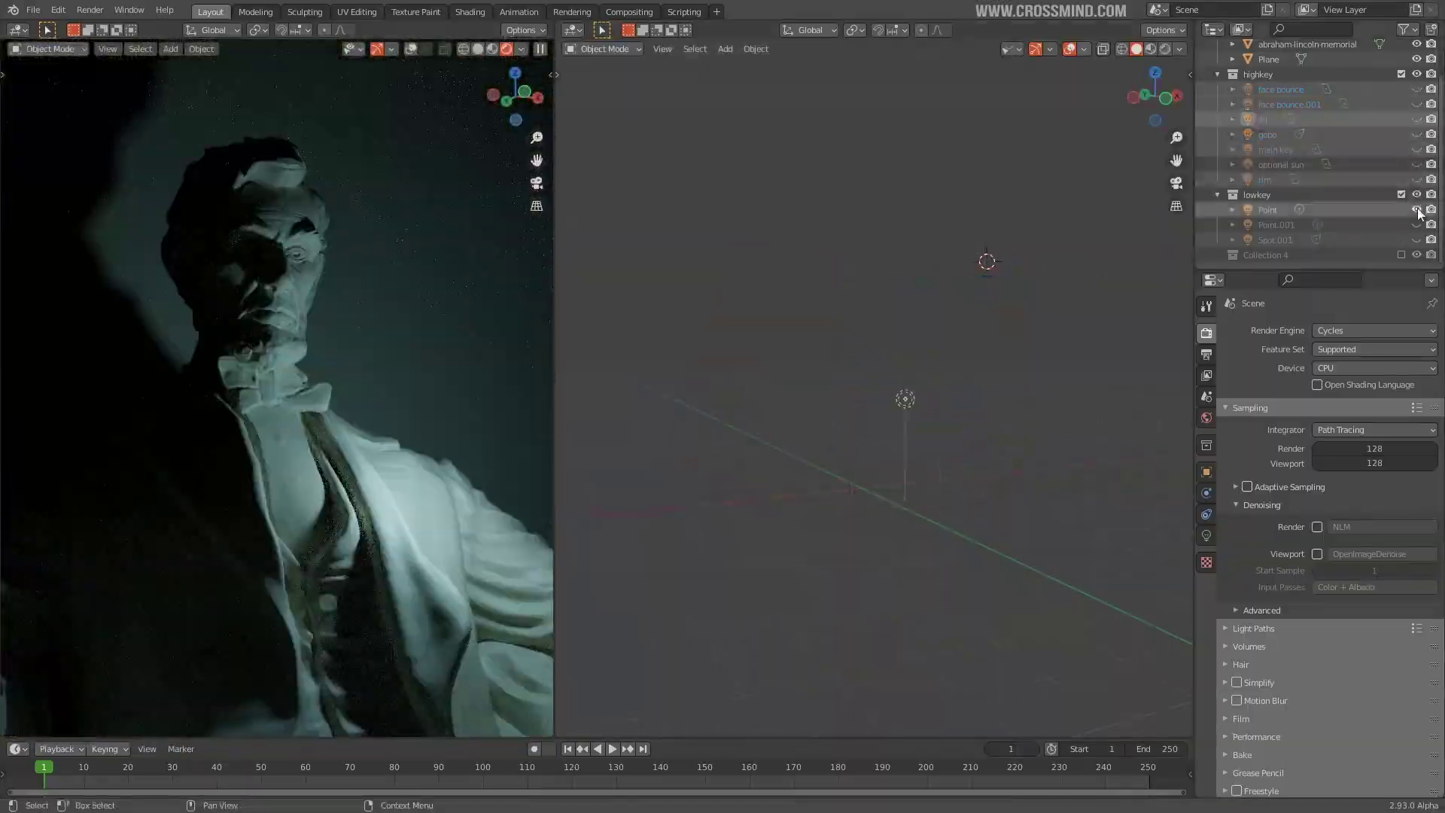
Compare the lowkey lights by toggling the visibility of Point, Point.001 and Spot.001, leaving all three shown.
{"action": "left_click", "coordinate": [1417, 239]}
{"action": "left_click", "coordinate": [1417, 225]}
{"action": "left_click", "coordinate": [1417, 240]}
{"action": "left_click", "coordinate": [1417, 239]}
{"action": "left_click", "coordinate": [1417, 210]}
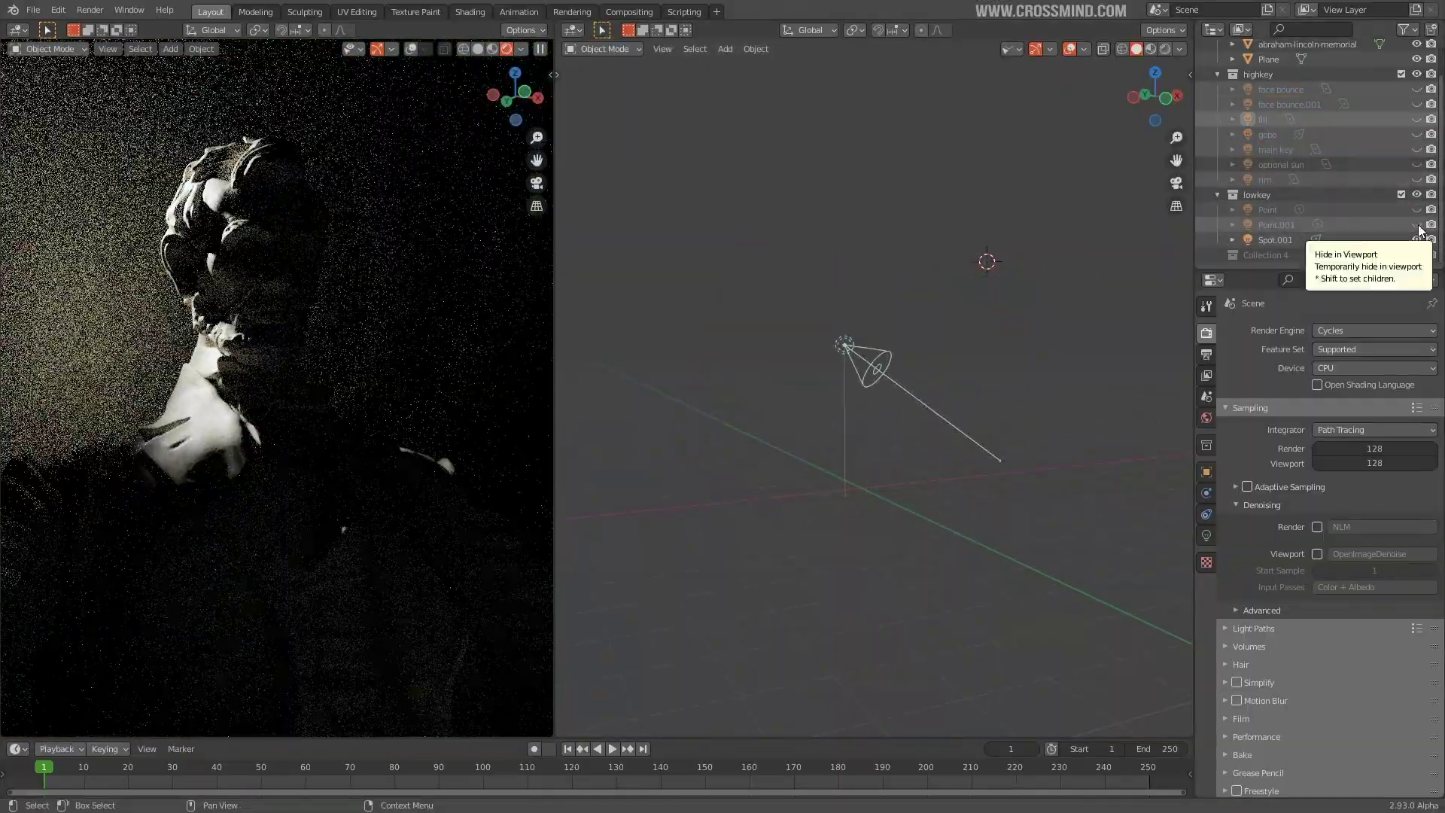
{"action": "left_click_drag", "start_coordinate": [1417, 224], "coordinate": [1417, 209]}
Try to rotate the three lowkey lights together about the Z axis and clear the selection.
{"action": "middle_click_drag", "start_coordinate": [969, 432], "coordinate": [986, 418]}
{"action": "right_click", "coordinate": [873, 415]}
{"action": "key", "text": "shift+d"}
{"action": "key", "text": "Delete"}
{"action": "middle_click_drag", "start_coordinate": [865, 449], "coordinate": [871, 449]}
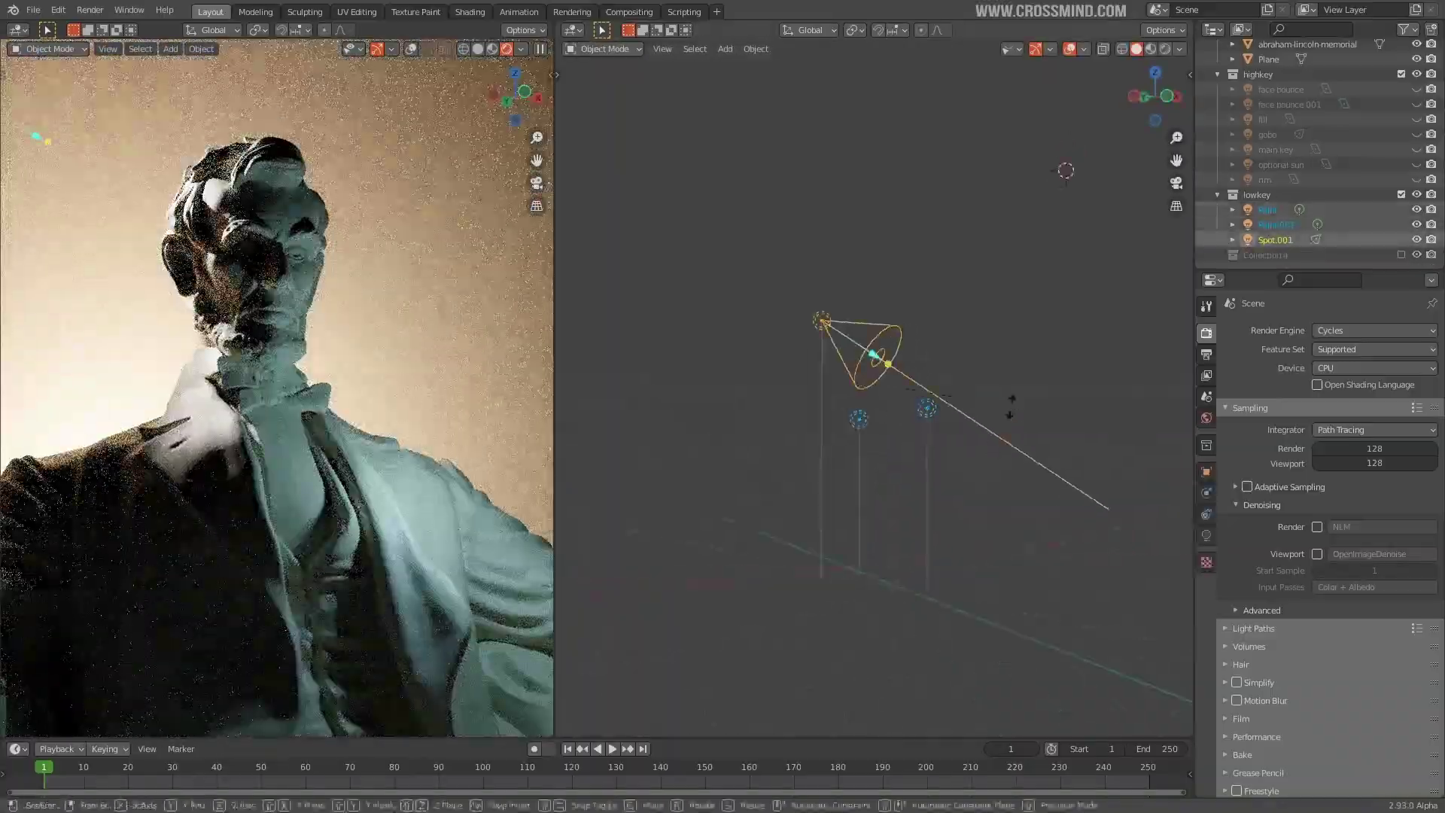
{"action": "key", "text": "z"}
{"action": "right_click", "coordinate": [920, 399]}
{"action": "scroll", "coordinate": [978, 422], "scroll_direction": "down", "scroll_amount": 2}
{"action": "mouse_move", "coordinate": [1013, 430]}
{"action": "middle_mouse_down"}
{"action": "mouse_move", "coordinate": [928, 449]}
{"action": "mouse_move", "coordinate": [1023, 445]}
{"action": "middle_mouse_up"}
{"action": "key", "text": "alt+a"}
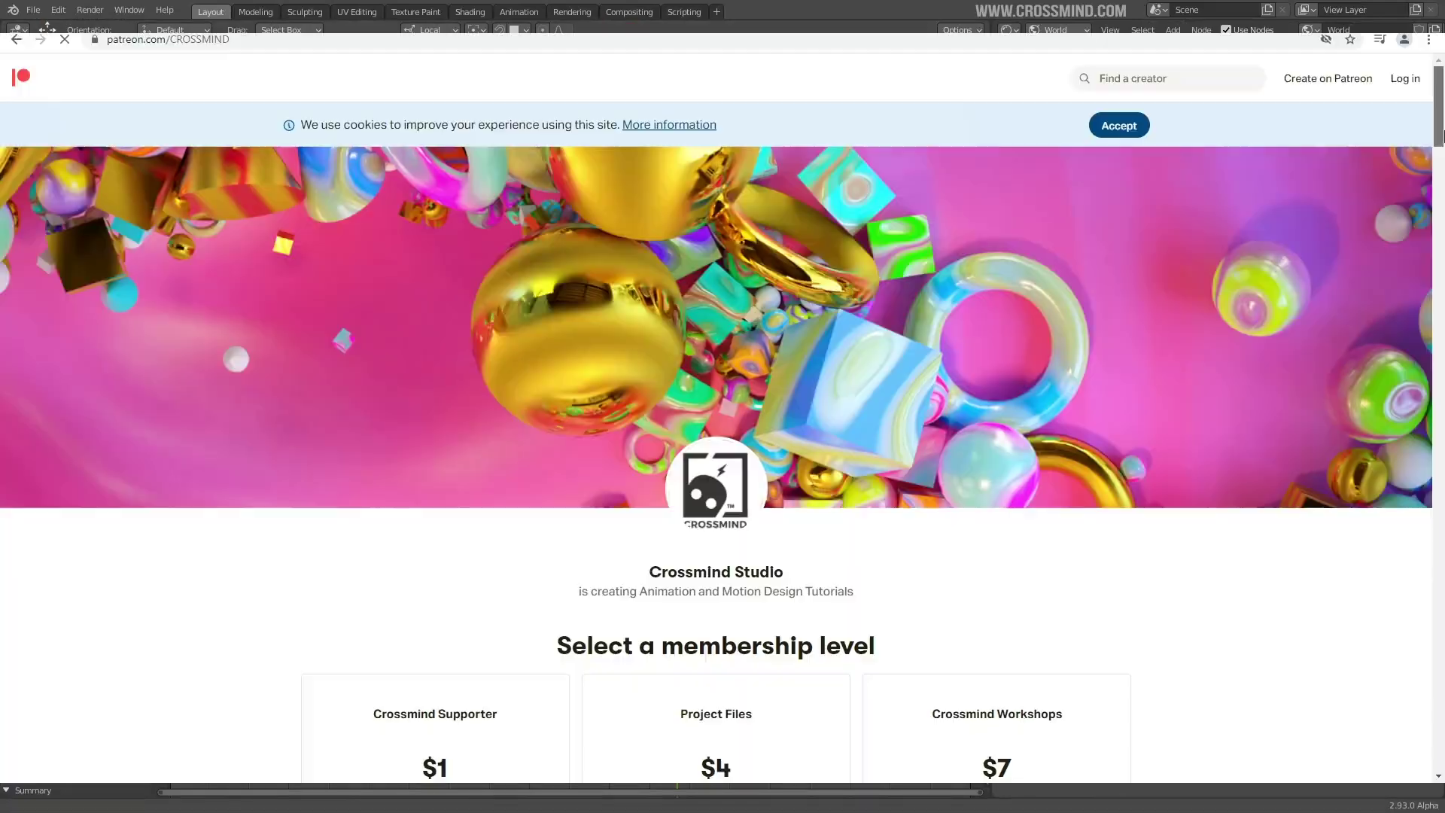
Switch to the Crossmind Studio Patreon page and look through the membership levels.
{"action": "left_click_drag", "start_coordinate": [1443, 137], "coordinate": [1443, 212]}
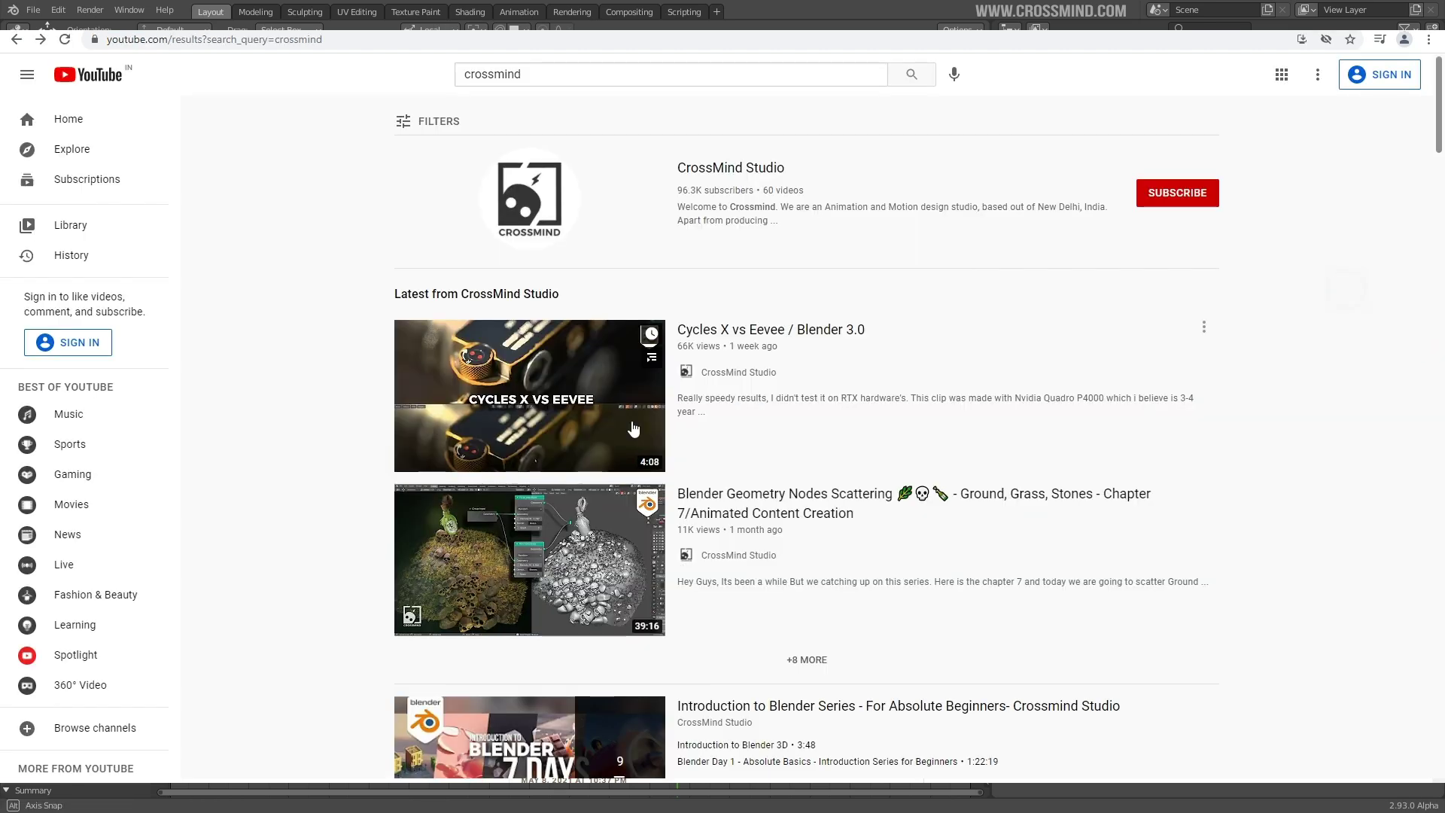
Open the CrossMind Studio channel from the YouTube search results, look through its home page and show its playlists.
{"action": "left_click", "coordinate": [720, 168]}
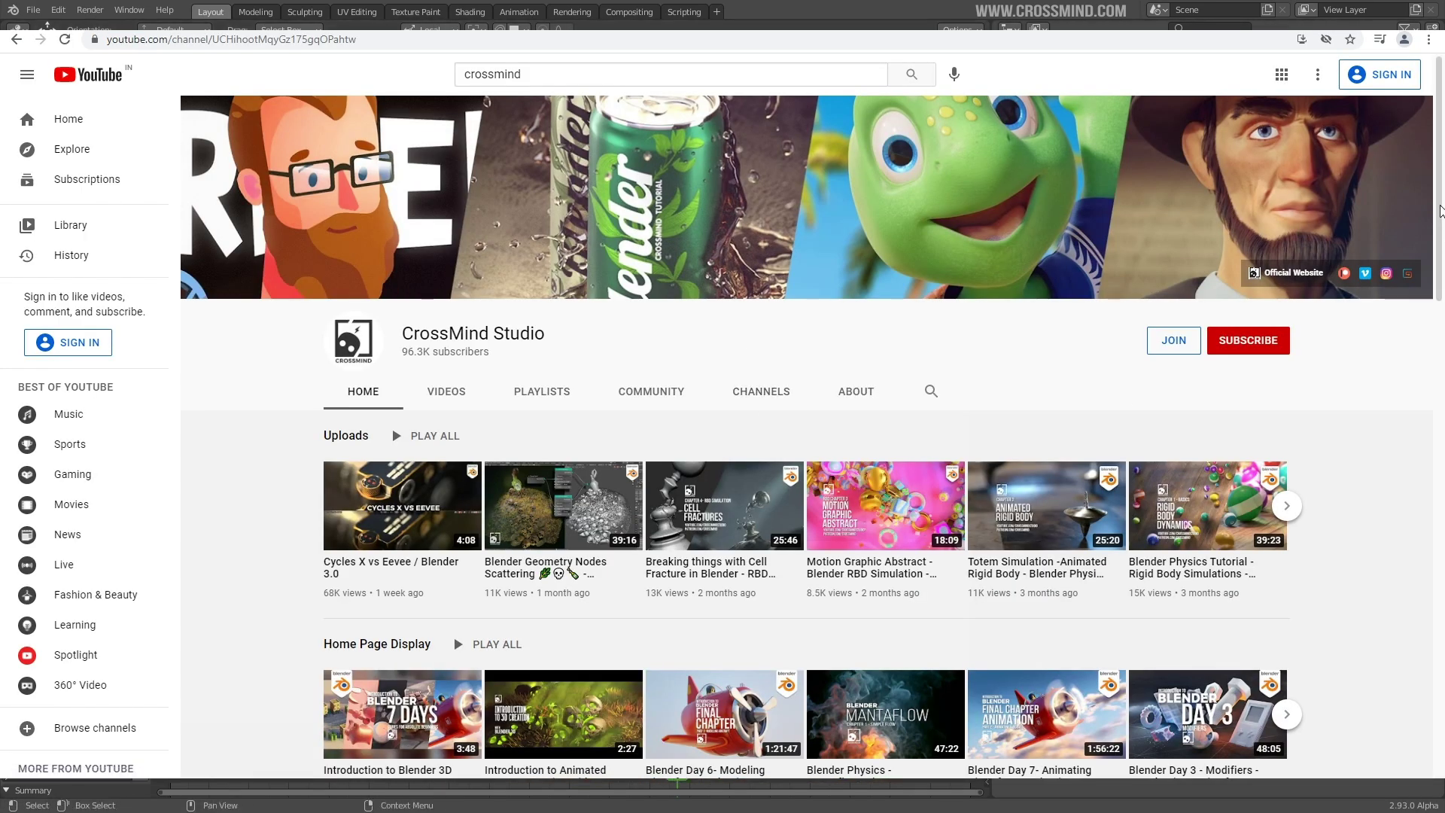
{"action": "left_click_drag", "start_coordinate": [1441, 210], "coordinate": [1443, 693]}
{"action": "left_click", "coordinate": [548, 117]}
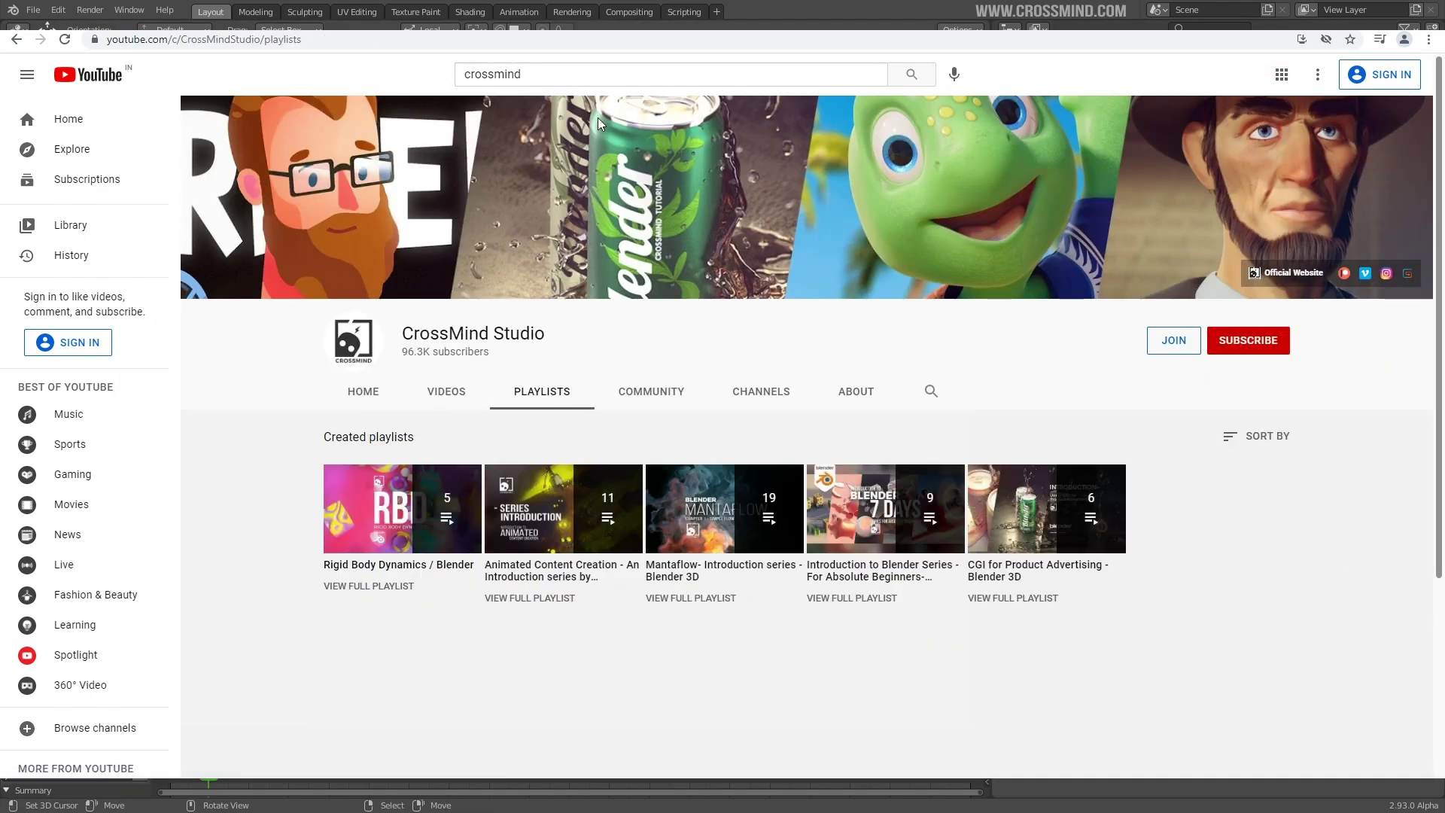